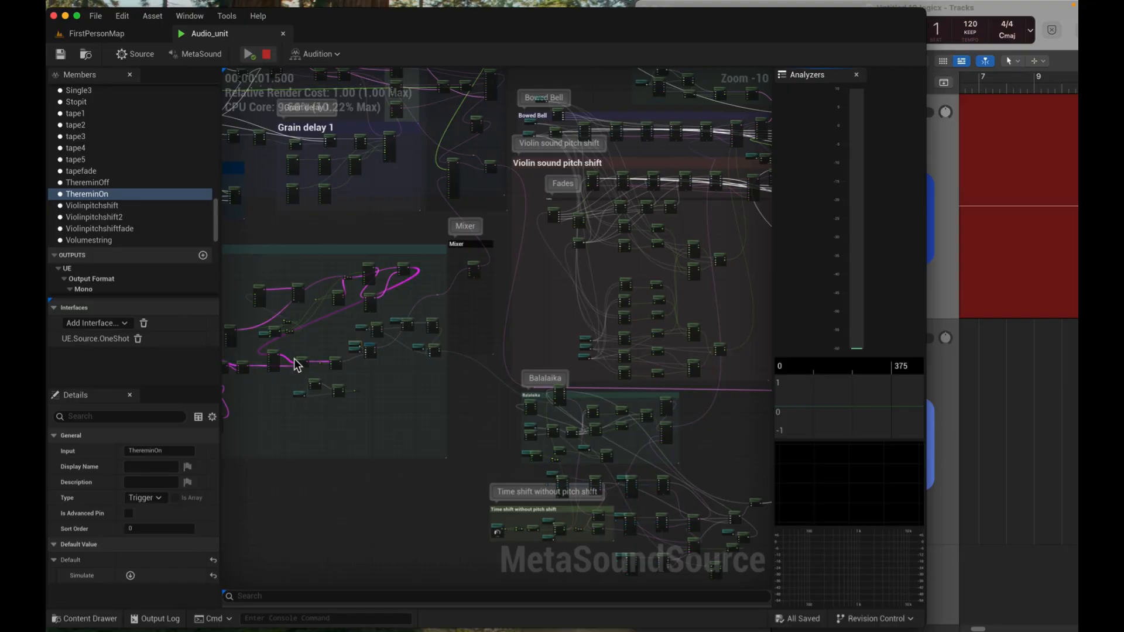
# Examine the ThereminOn and ThereminOff inputs, the Fadepatch node and the surrounding signal chain into the Mixer in the playing MetaSound graph
pyautogui.scroll(3, 296, 365)
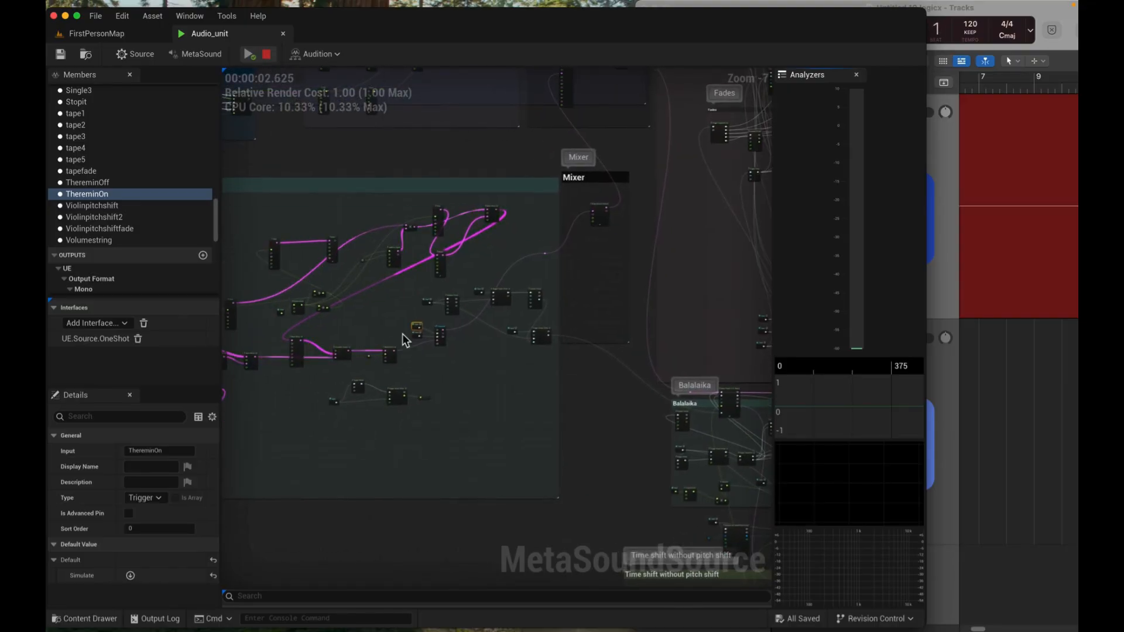
pyautogui.scroll(7, 428, 314)
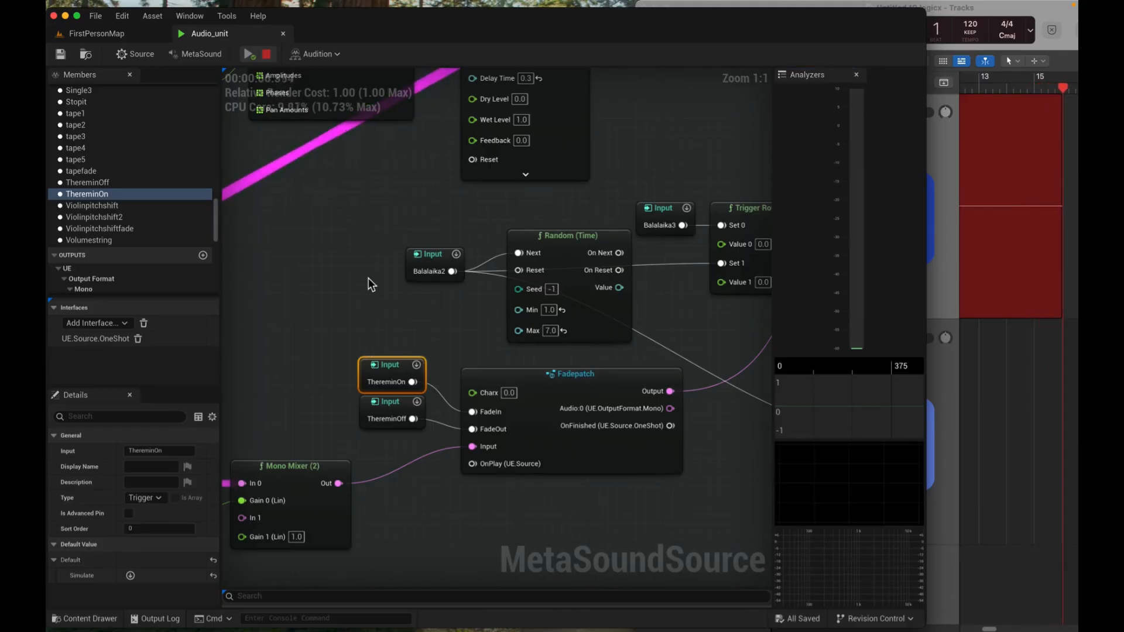
pyautogui.scroll(-1, 367, 278)
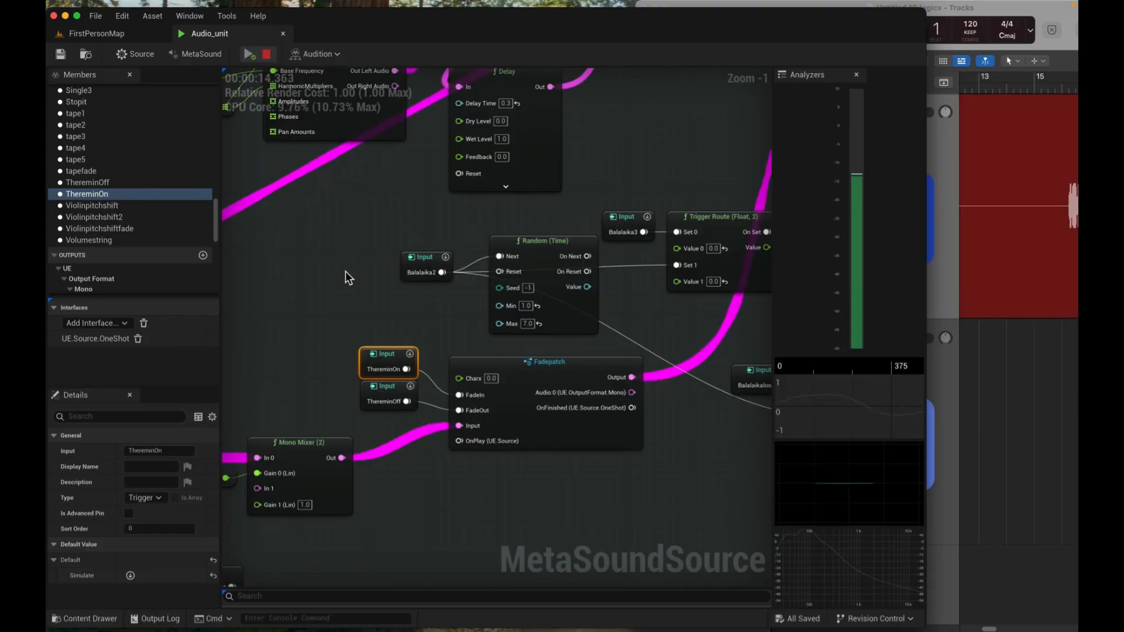
pyautogui.scroll(-1, 341, 254)
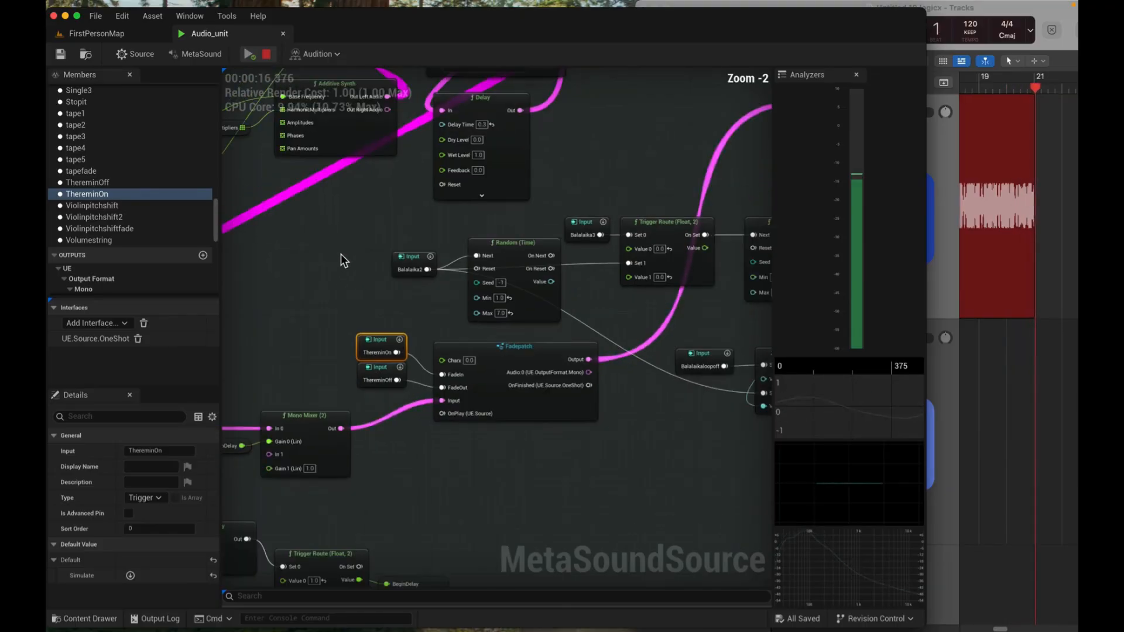
pyautogui.scroll(-1, 340, 254)
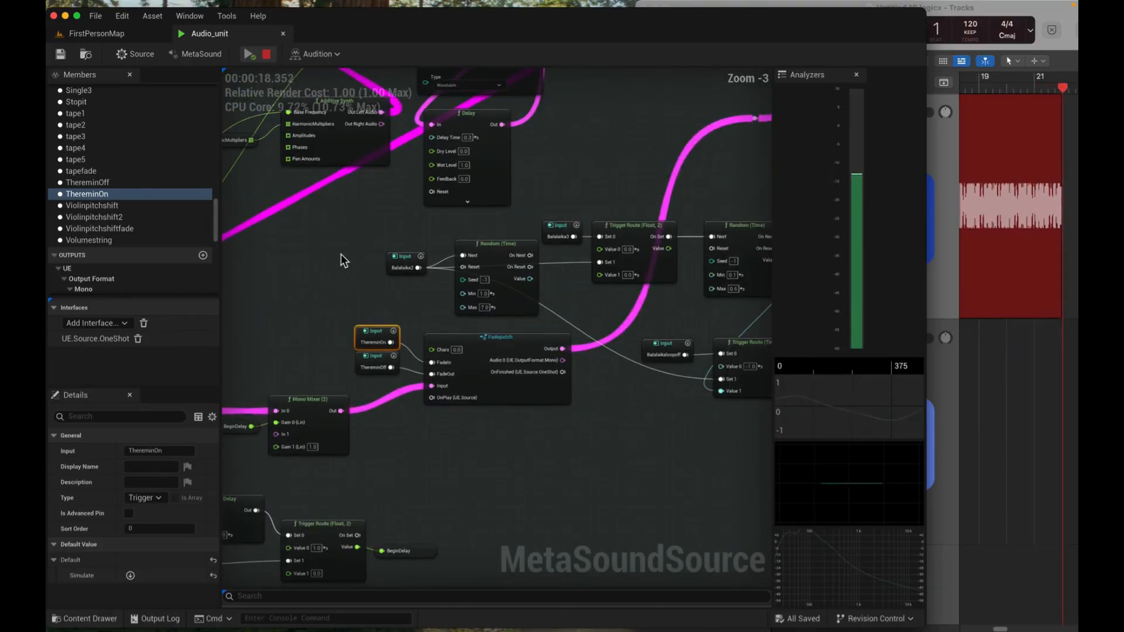
pyautogui.scroll(-3, 340, 254)
pyautogui.moveTo(362, 255); pyautogui.dragTo(395, 263, button='right')
pyautogui.moveTo(354, 112); pyautogui.dragTo(429, 144, button='right')
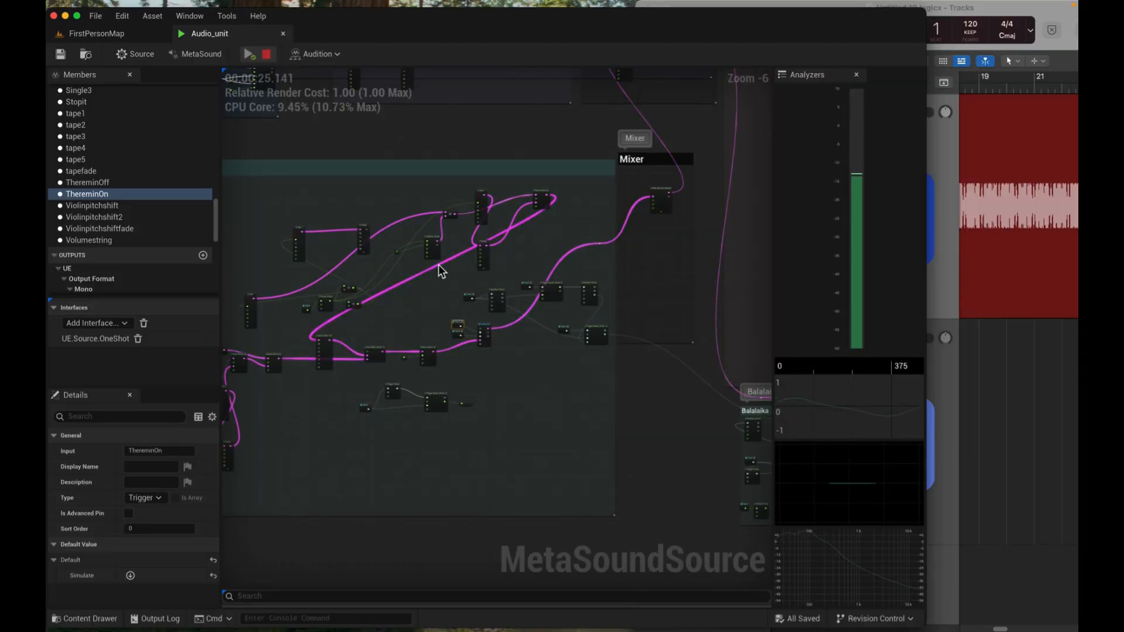
pyautogui.hscroll(-1, 338, 172)
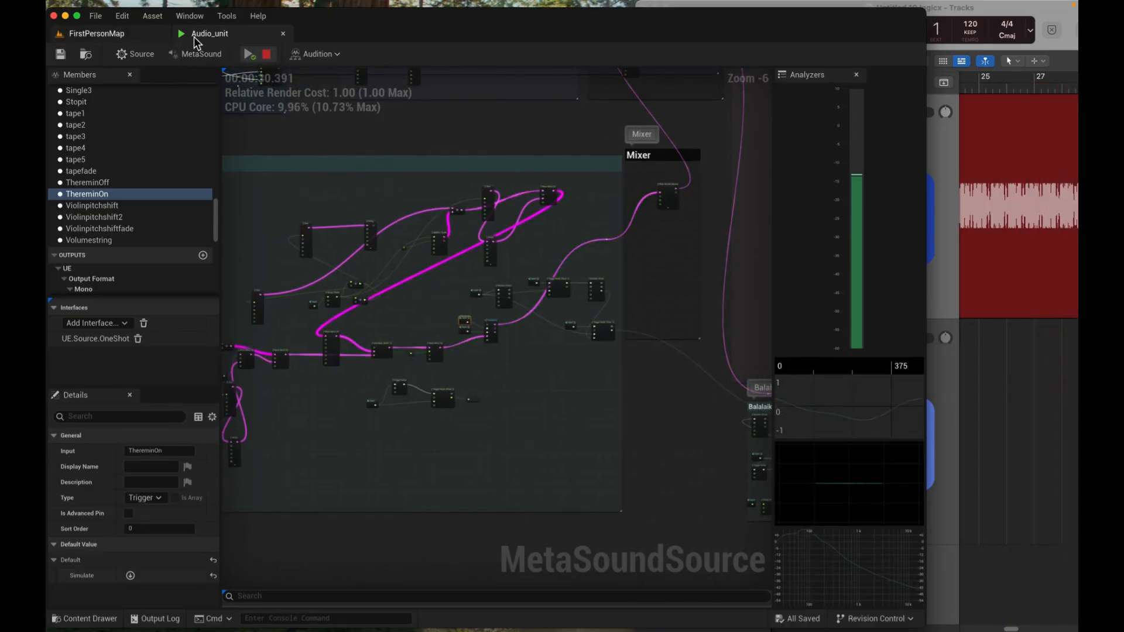
# Detach the Audio_unit editor into its own window beside the level editor and stop its audio preview
pyautogui.moveTo(279, 64); pyautogui.dragTo(419, 151)
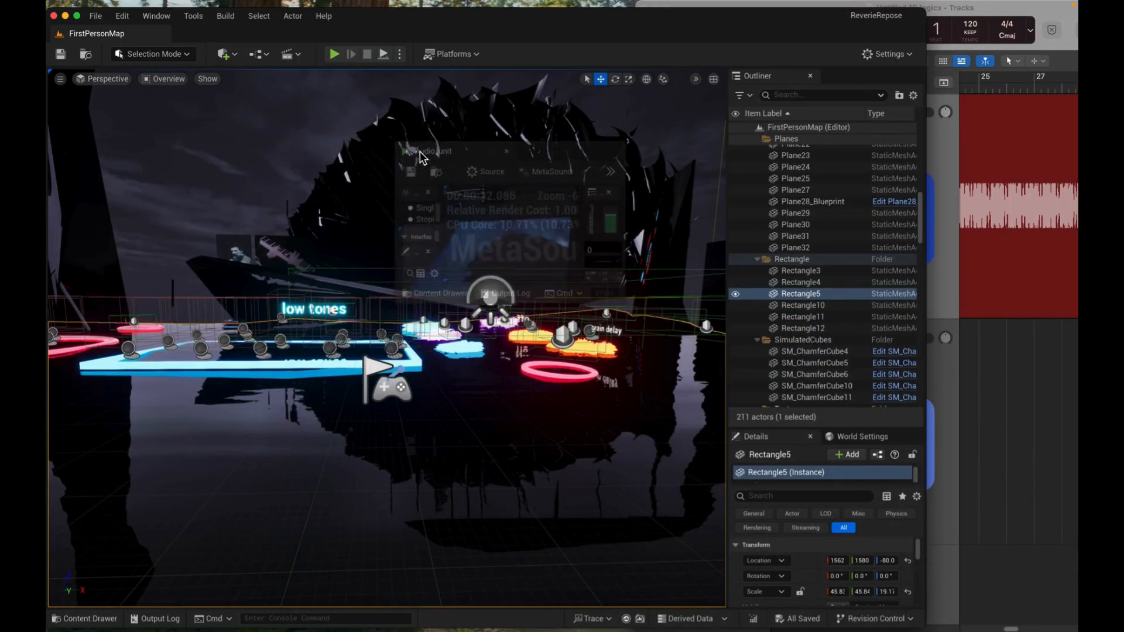
pyautogui.moveTo(612, 173); pyautogui.dragTo(817, 138)
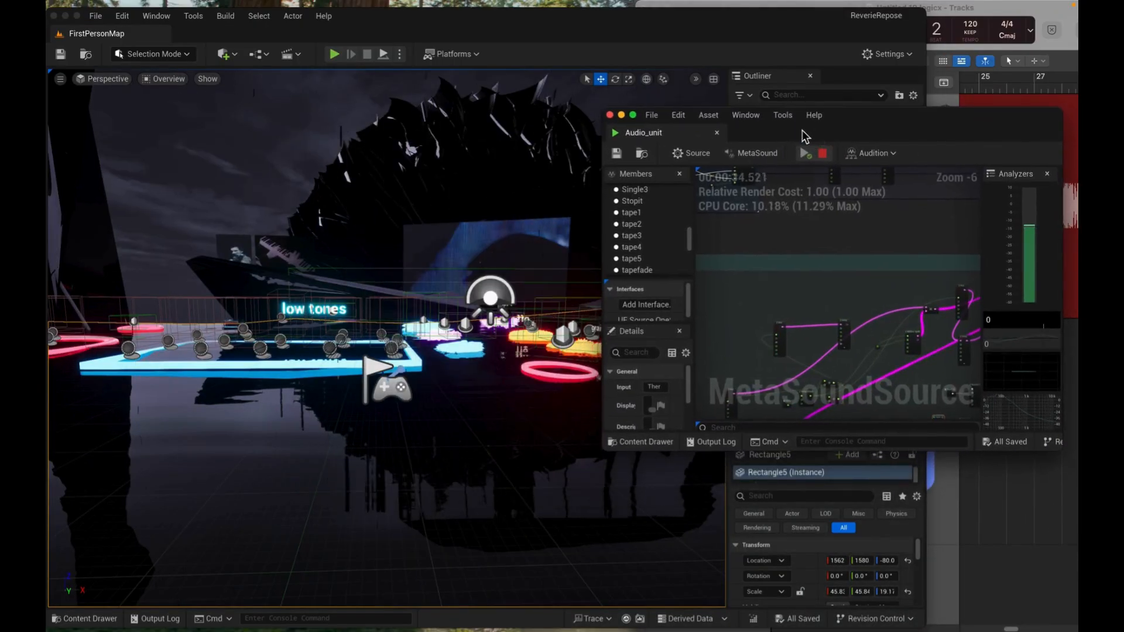
pyautogui.click(822, 153)
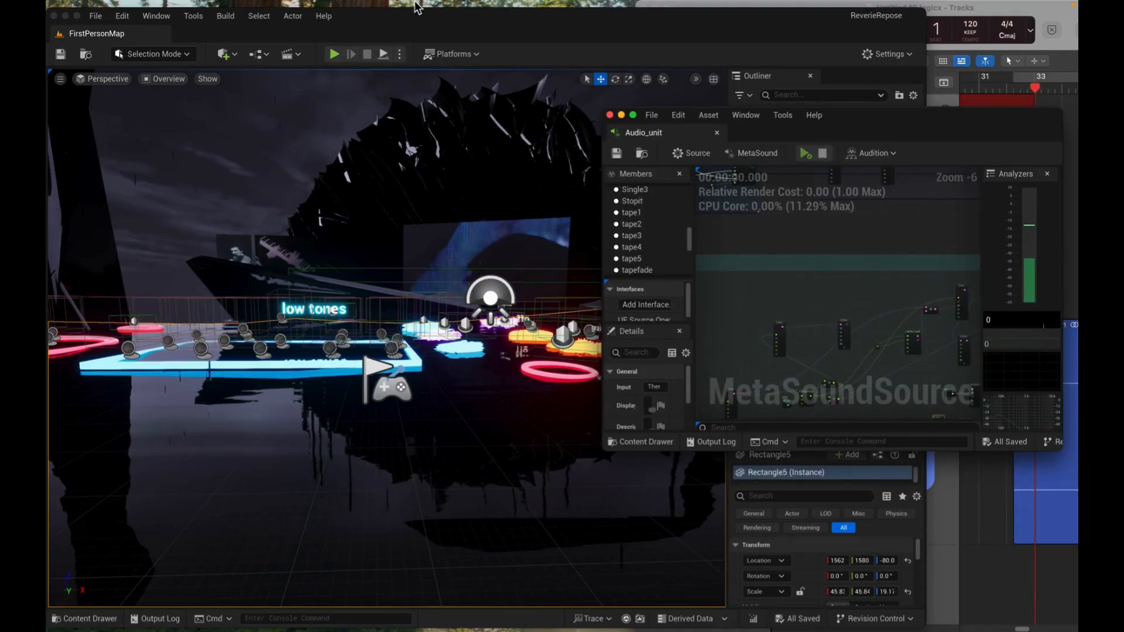
# Play the level, walk past the gong ring and the low tones area to the bells ring, and end the play session
pyautogui.click(406, 21)
pyautogui.click(335, 54)
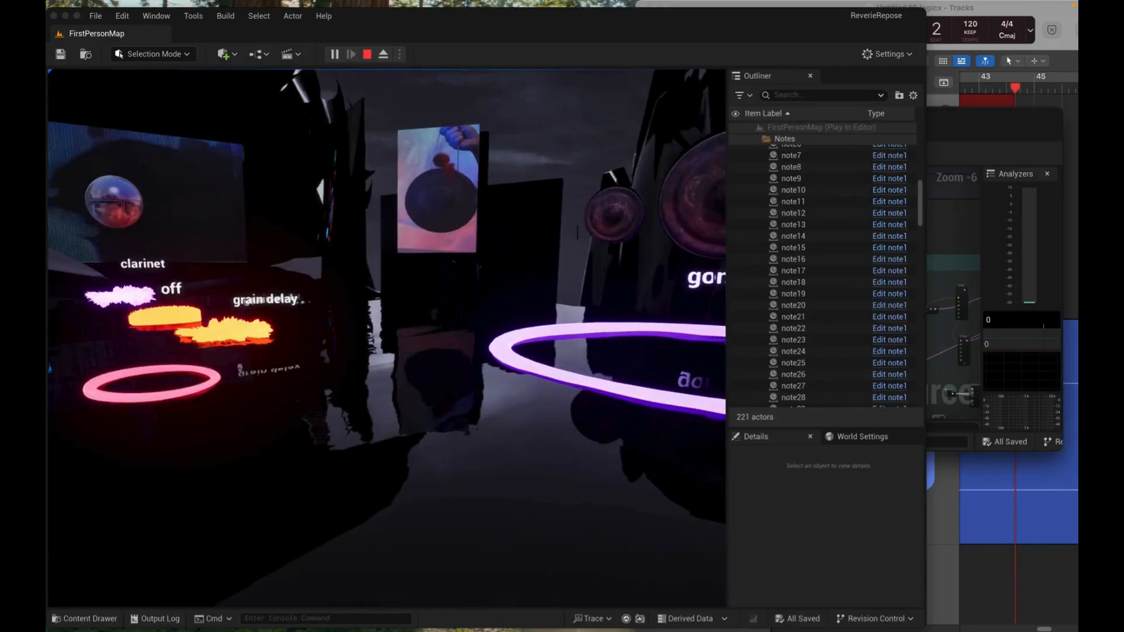
pyautogui.press('w')
pyautogui.press('d')
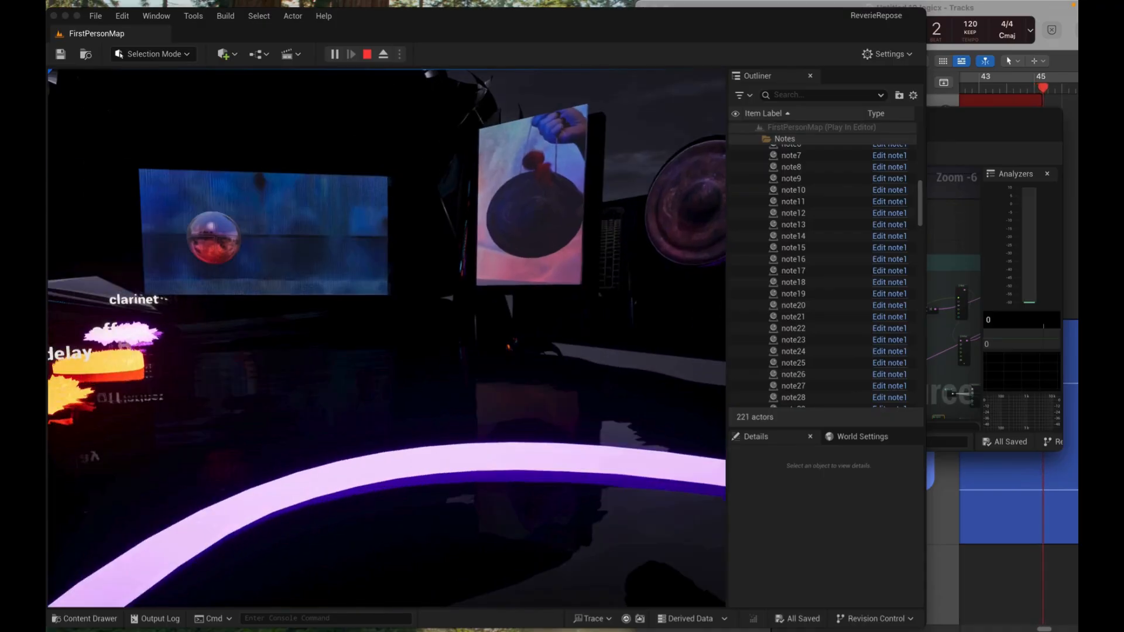
pyautogui.press('s')
pyautogui.press('a')
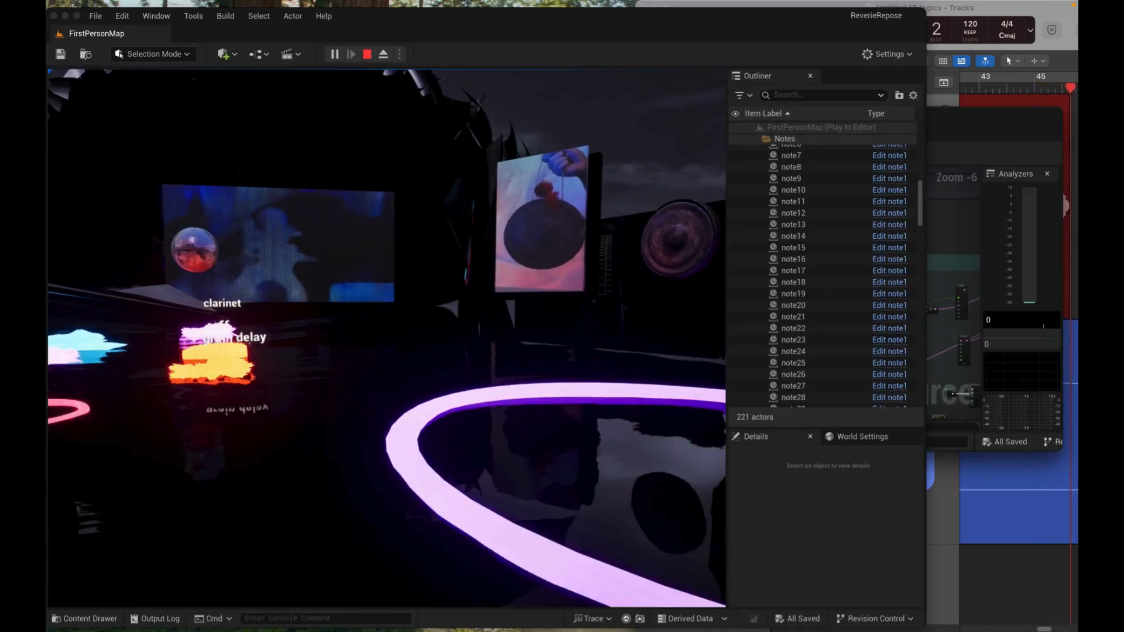
pyautogui.press('a')
pyautogui.press('w')
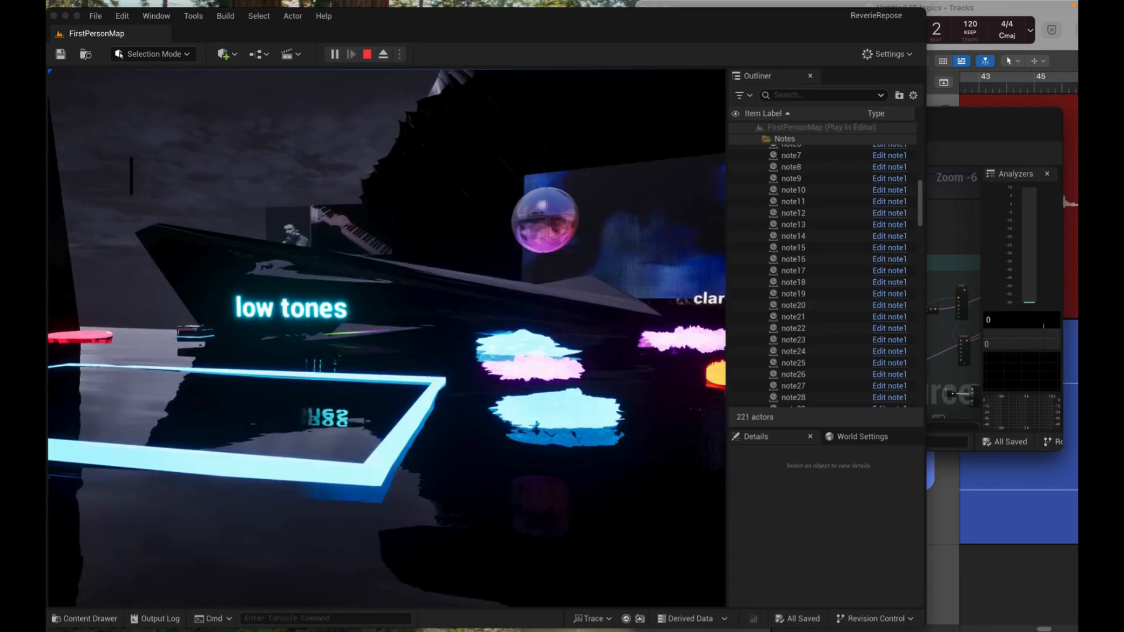
pyautogui.press('w')
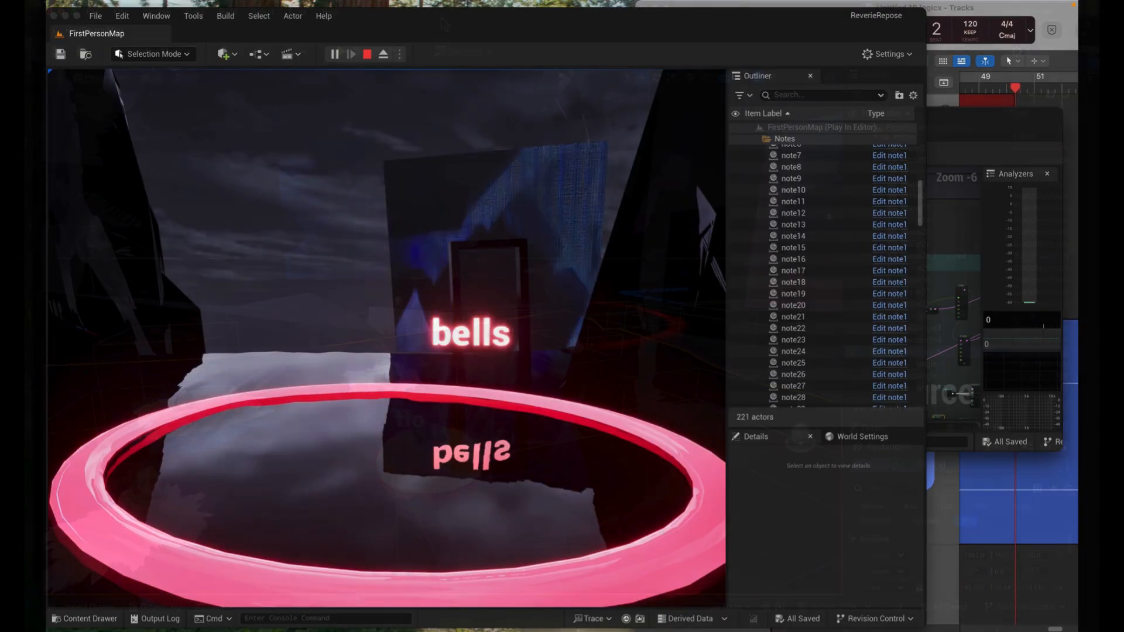
pyautogui.press('Escape')
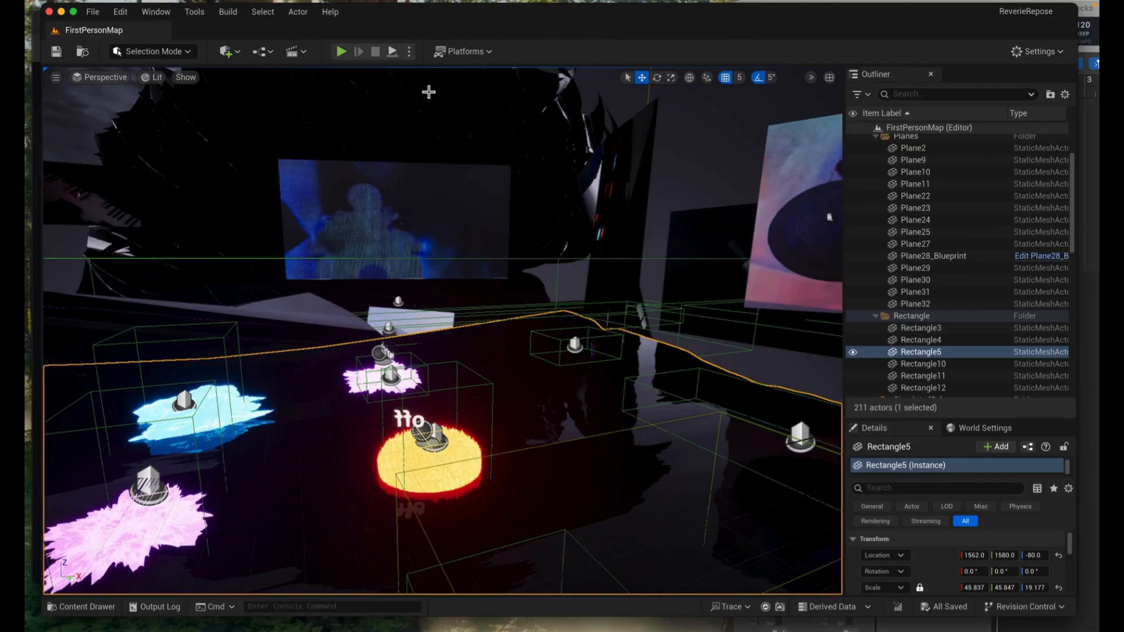
# Switch to the web browser to review the Audio Metering Editor Utility Widget snippet and its setup video, and return to the Unreal Editor
pyautogui.hotkey('ctrl', 'space')
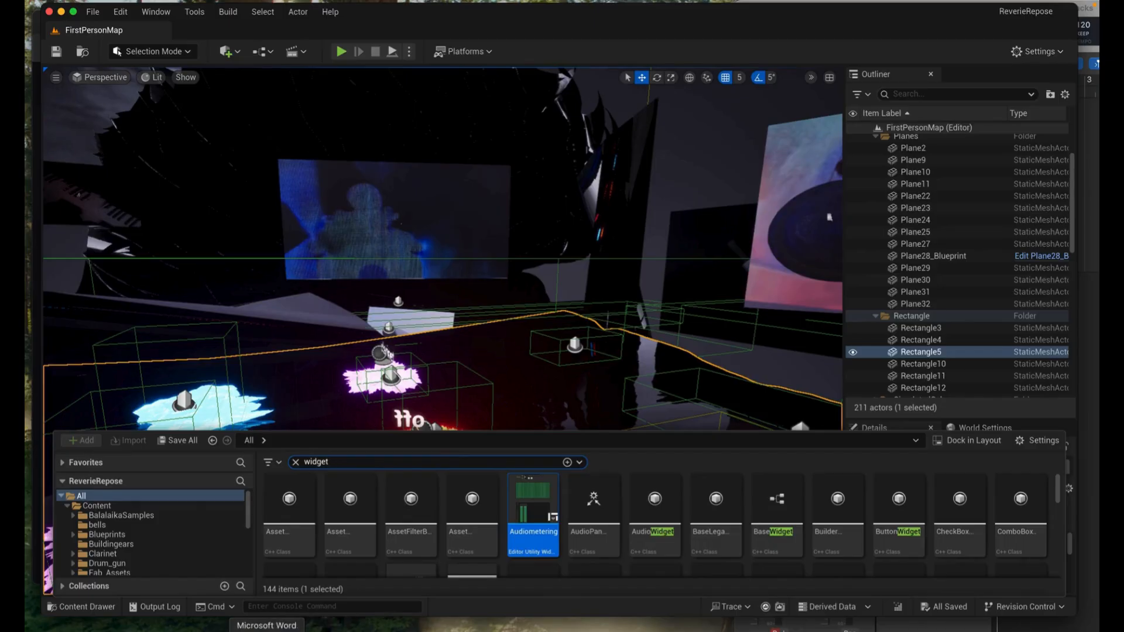
pyautogui.click(188, 631)
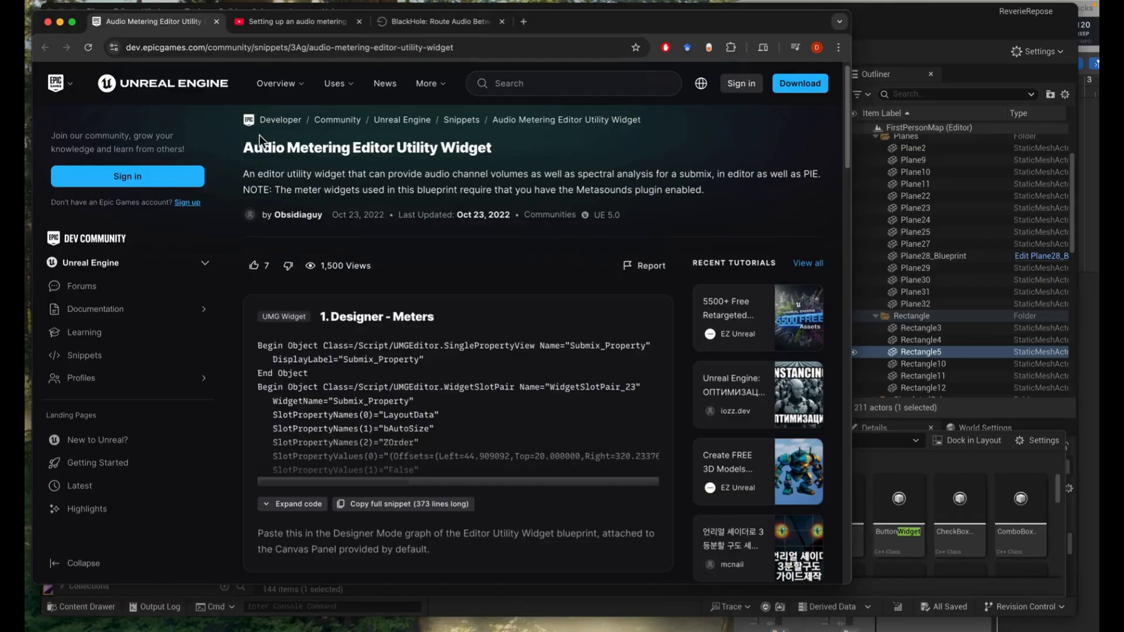
pyautogui.scroll(-5, 238, 226)
pyautogui.hotkey('ctrl', 'Tab')
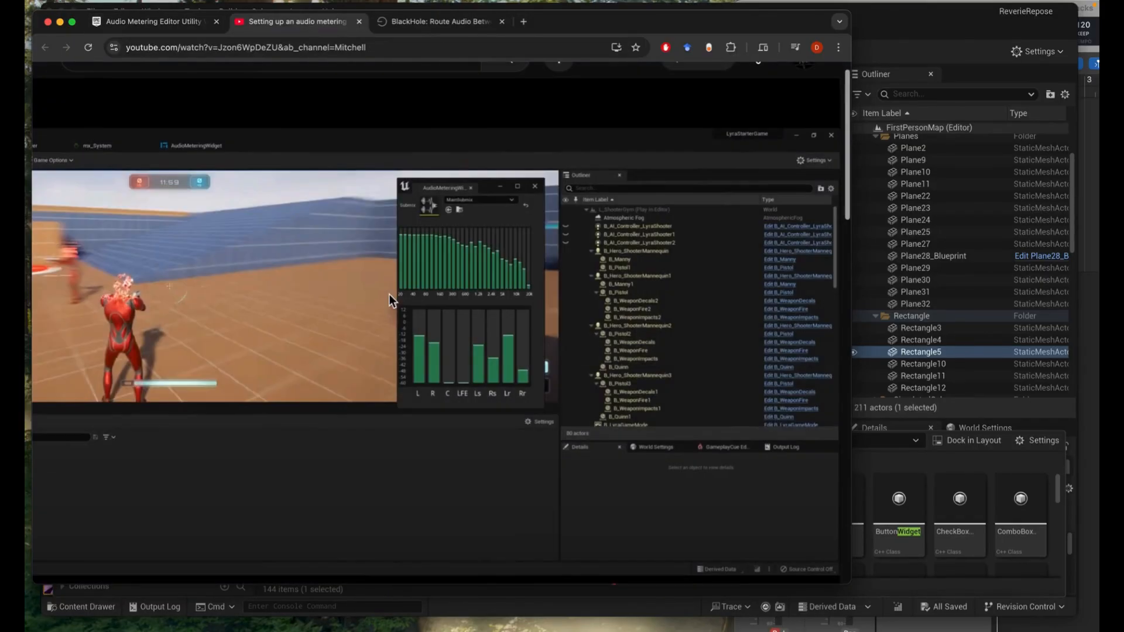
pyautogui.scroll(-5, 312, 292)
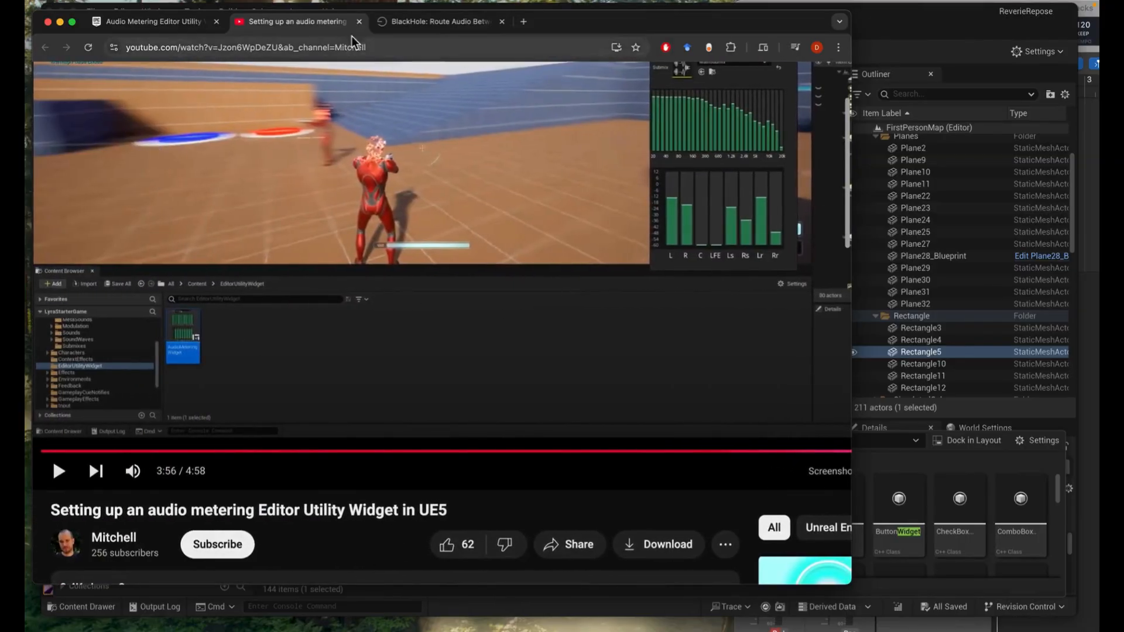
pyautogui.click(906, 29)
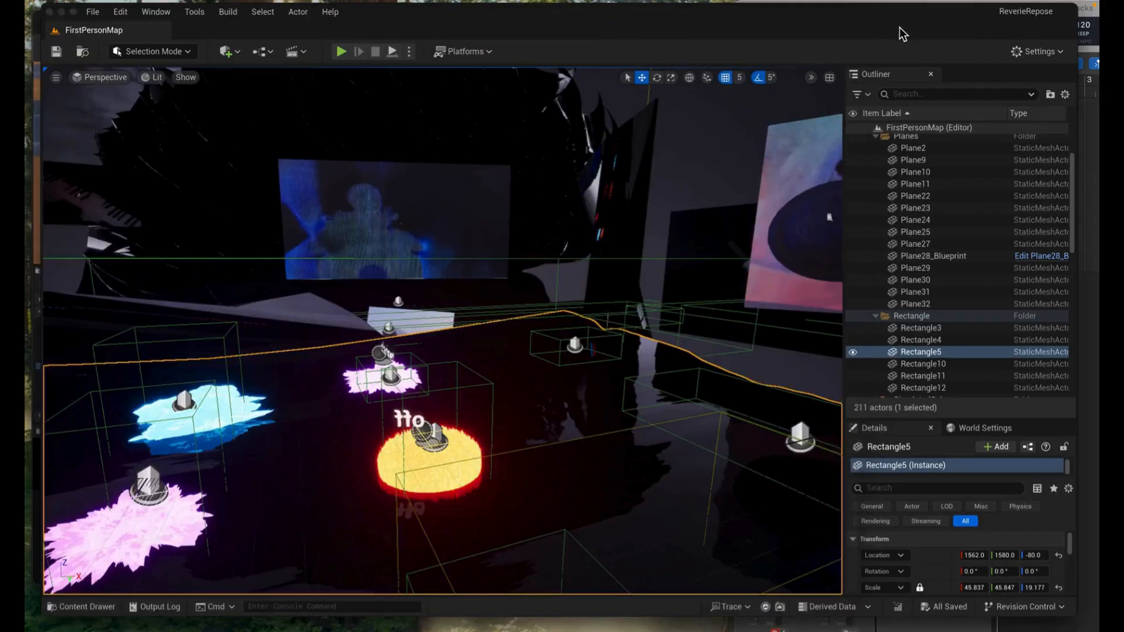
# Run the Audiometeringwidget editor utility widget from the project's assets and put the asset browser away
pyautogui.hotkey('ctrl', 'space')
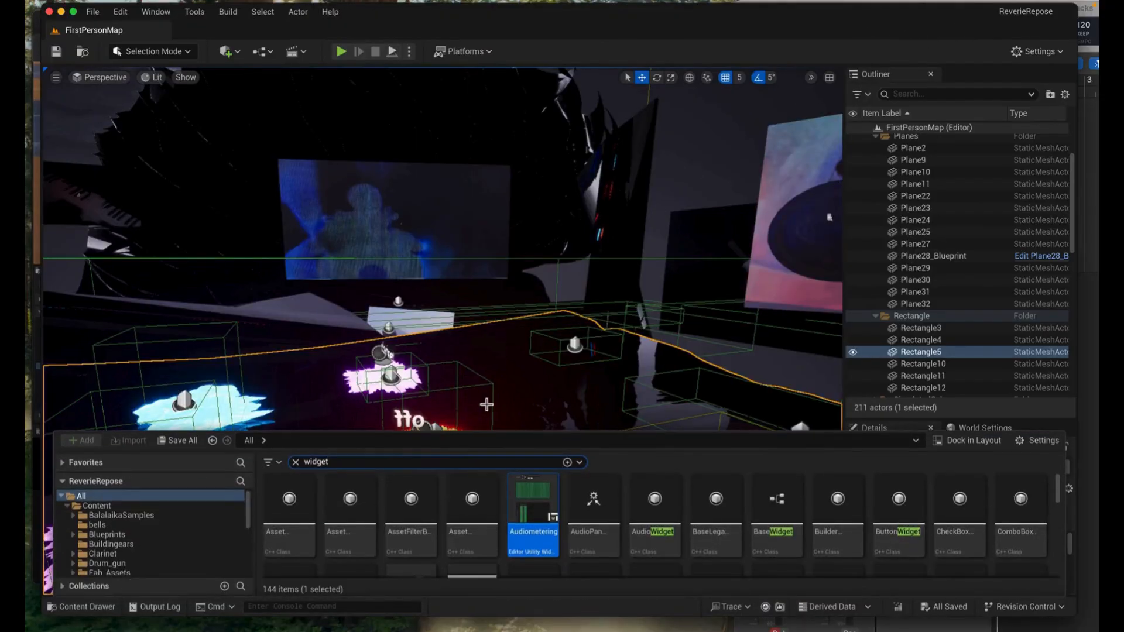
pyautogui.rightClick(514, 523)
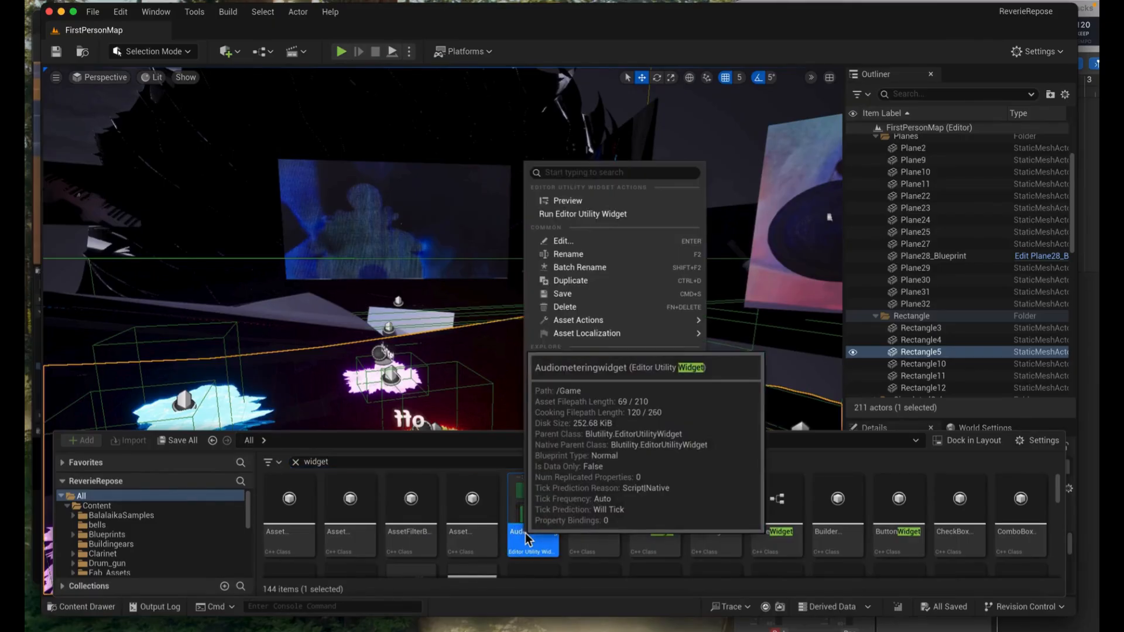
pyautogui.click(598, 216)
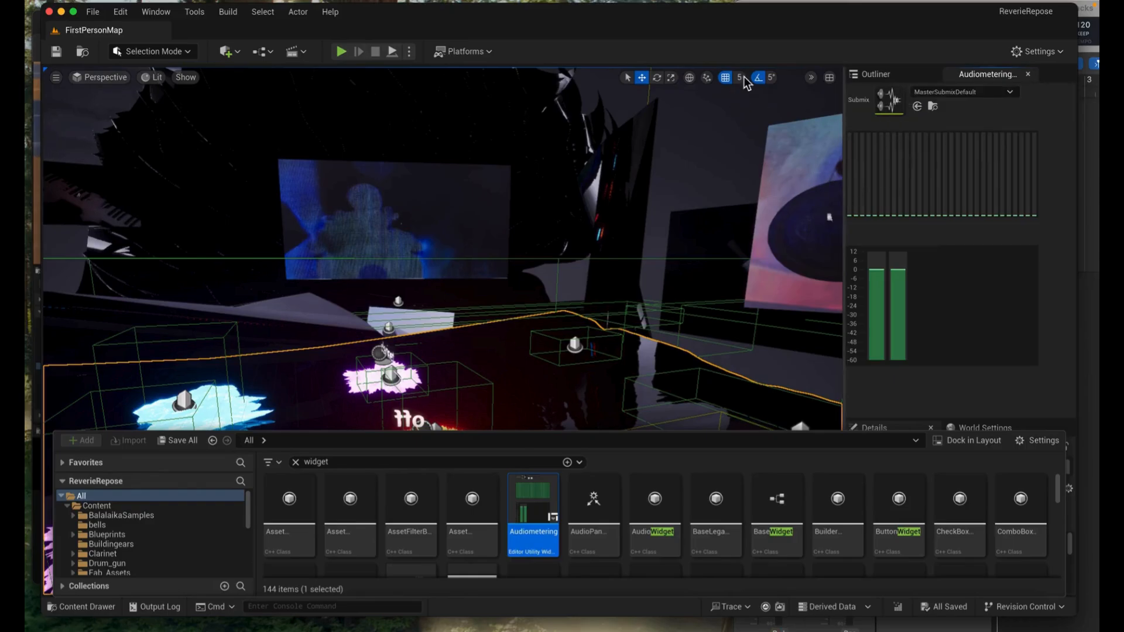
pyautogui.click(713, 23)
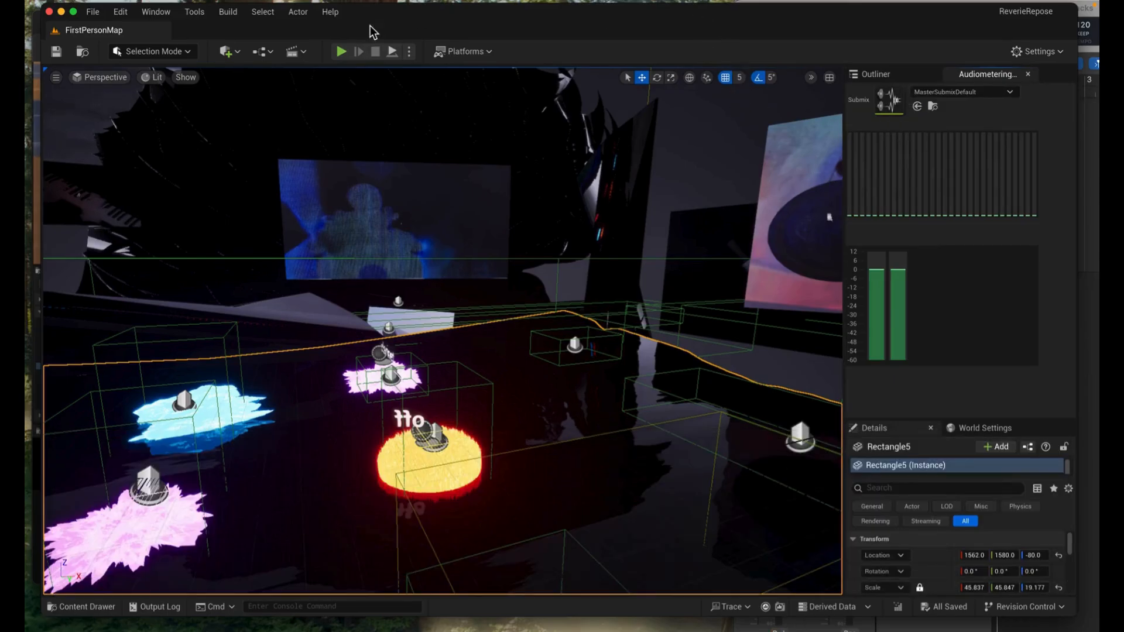
# Play the level and move around the clarinet, off and grain delay areas to watch the audio meters react
pyautogui.click(340, 51)
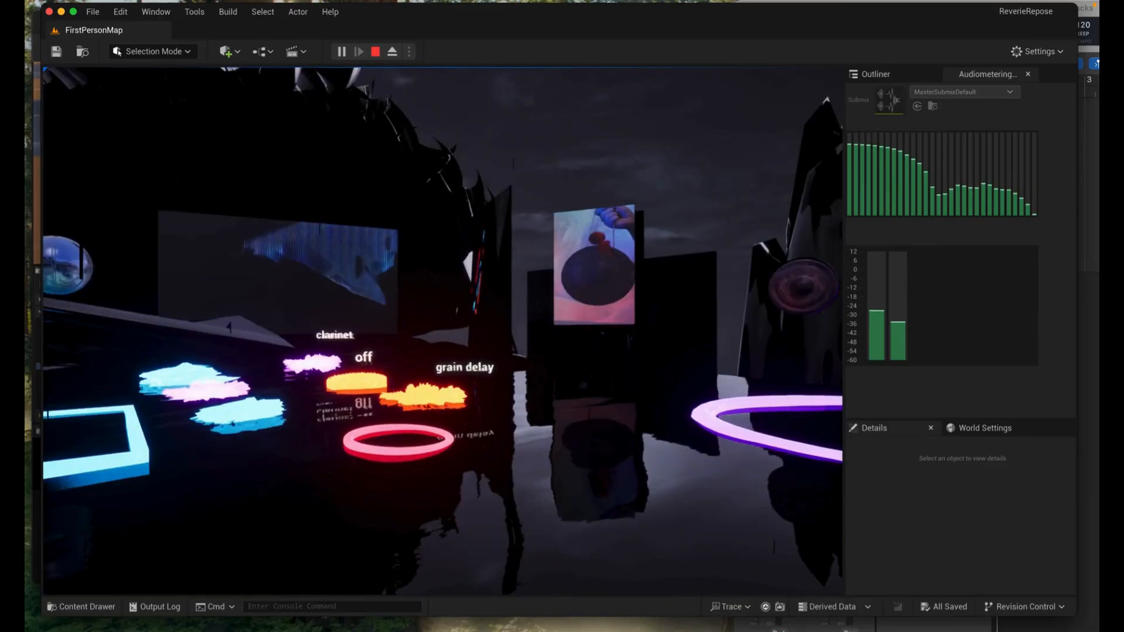
pyautogui.press('w')
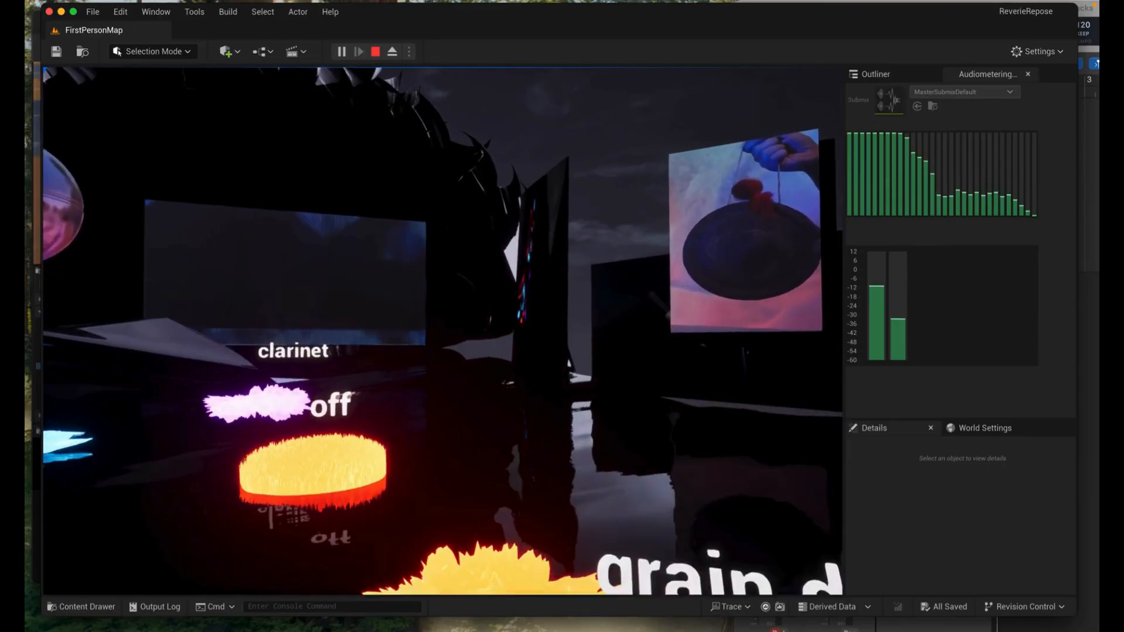
pyautogui.press('a')
pyautogui.press('s')
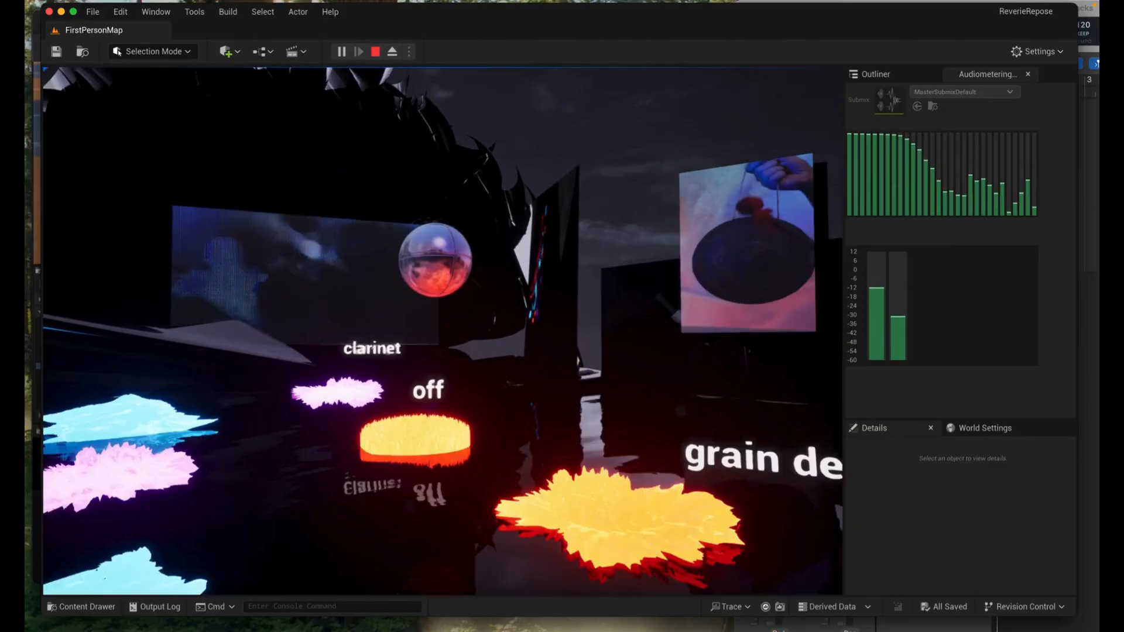
pyautogui.press('w')
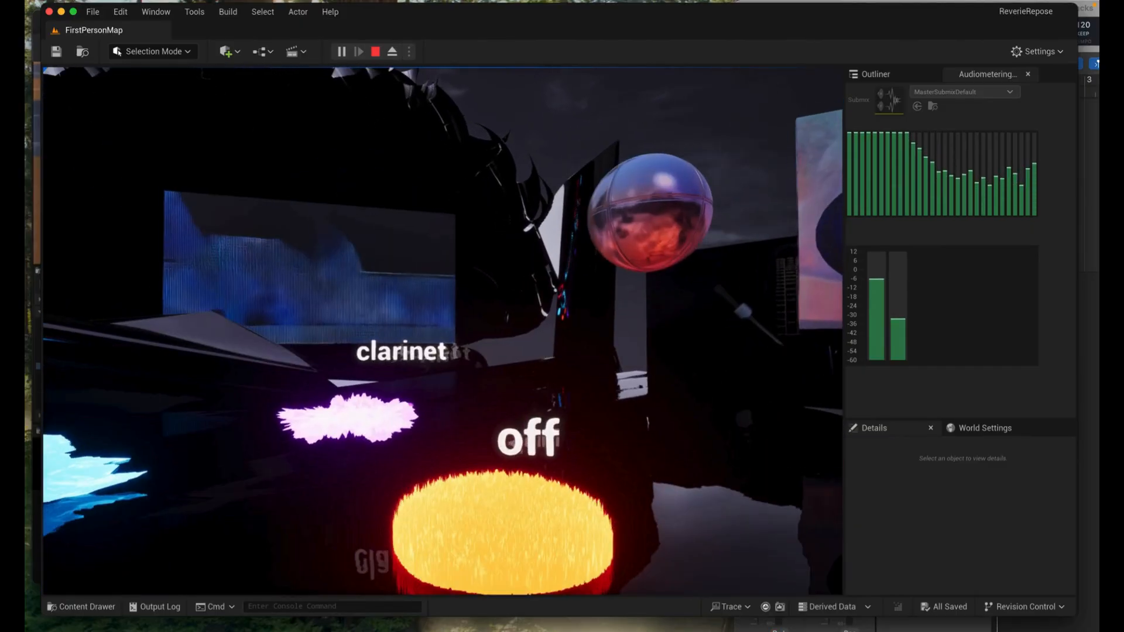
pyautogui.press('w')
pyautogui.press('s')
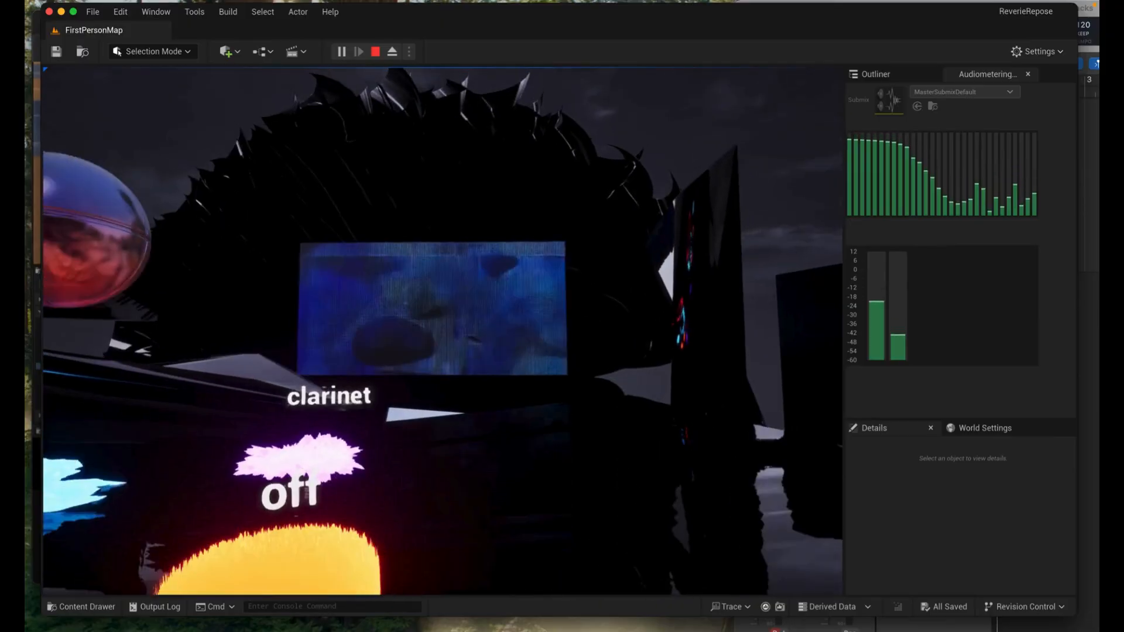
pyautogui.press('s')
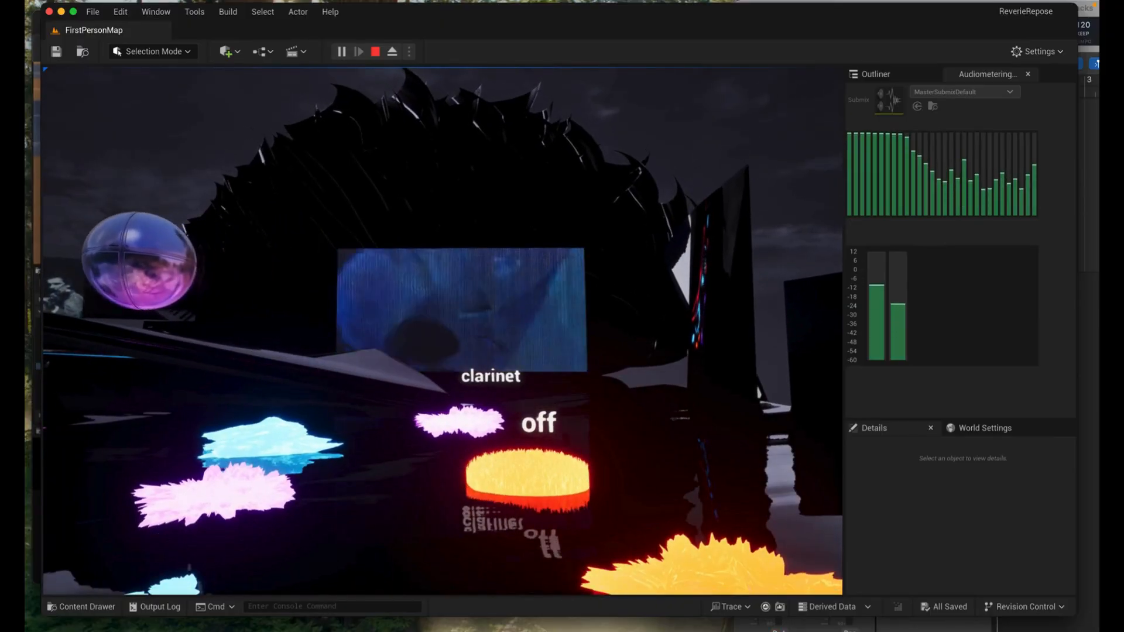
pyautogui.press('w')
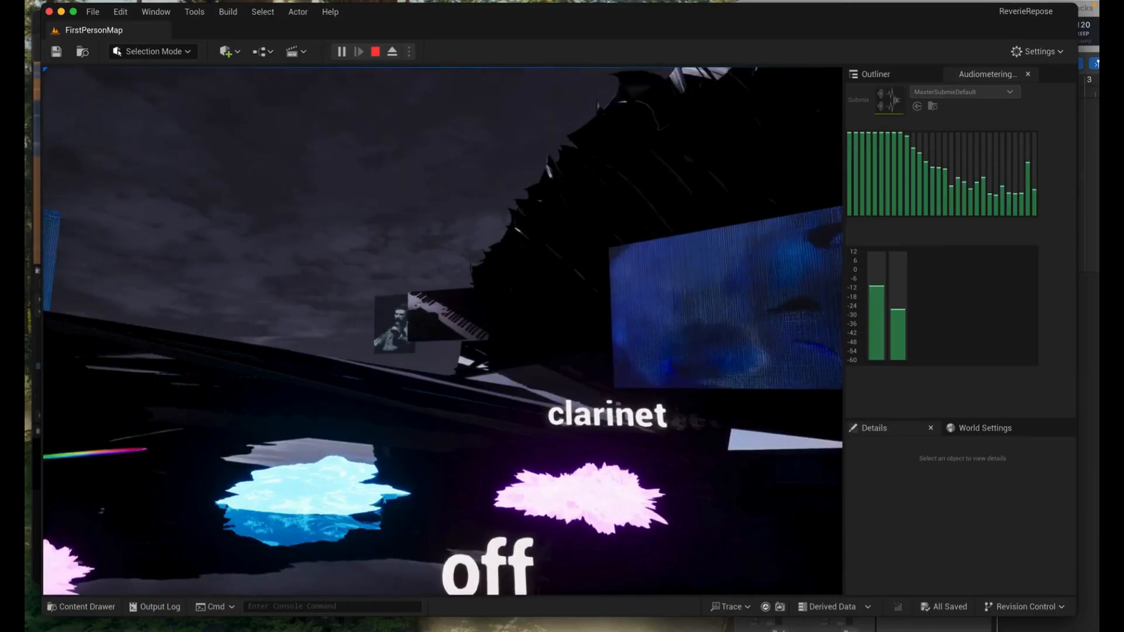
# Walk from the off area into the low tones rectangle facing the bells ring while monitoring the submix meters
pyautogui.press('d')
pyautogui.press('s')
pyautogui.press('w')
pyautogui.press('a')
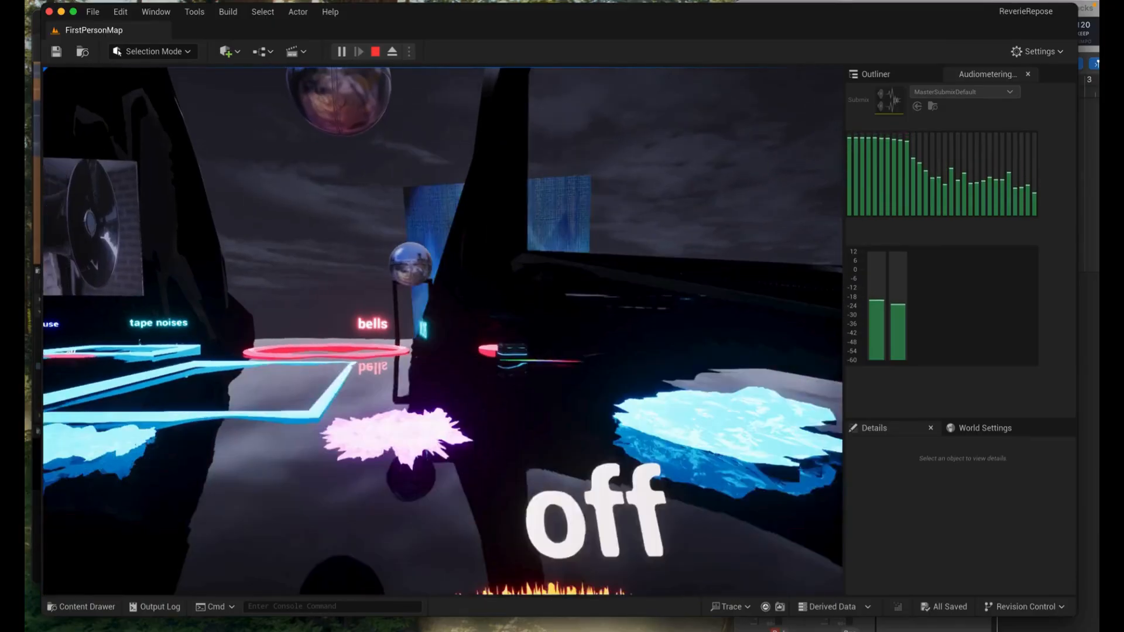
pyautogui.press('a')
pyautogui.press('w')
pyautogui.press('w')
pyautogui.press('d')
pyautogui.press('s')
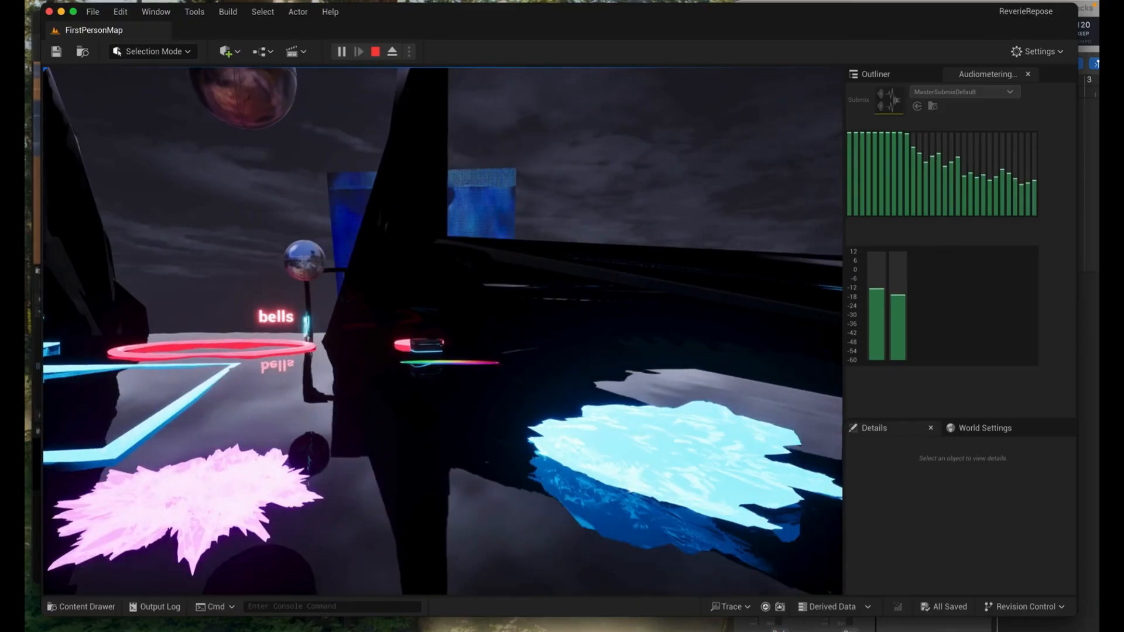
pyautogui.press('s')
pyautogui.press('a')
pyautogui.press('w')
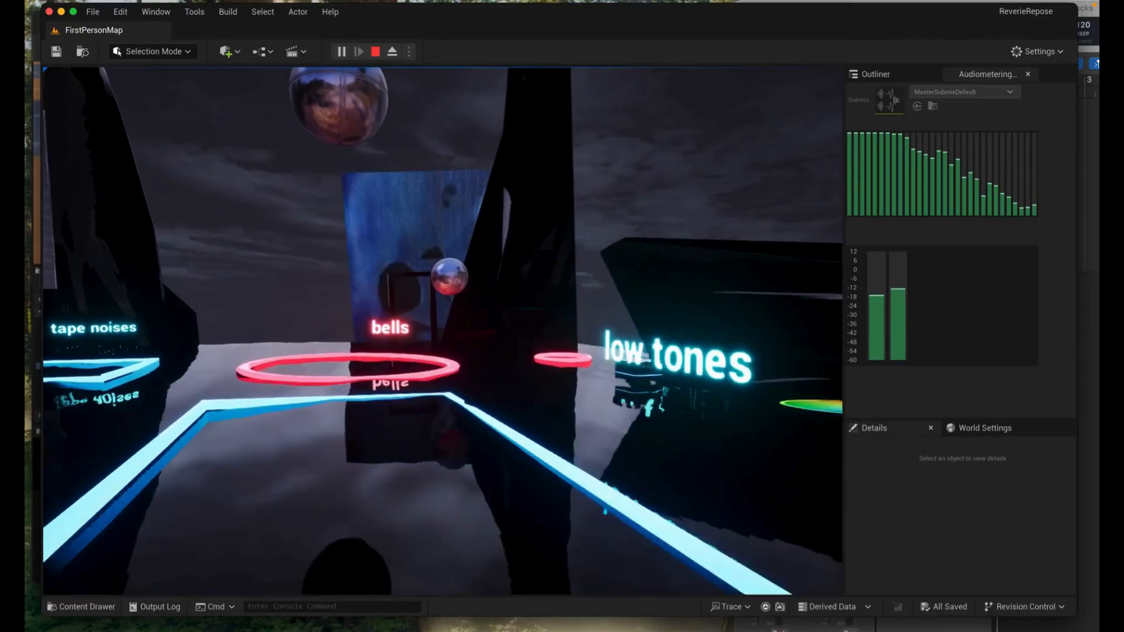
# Look around the low tones rectangle while monitoring the submix meters, and stop the play session
pyautogui.press('w')
pyautogui.press('a')
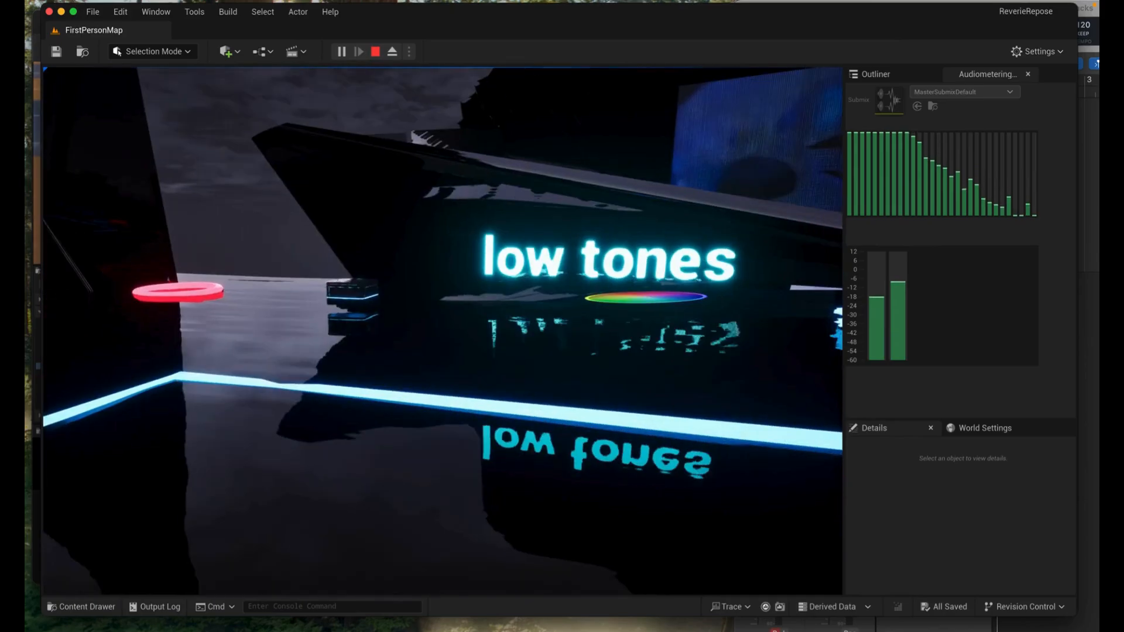
pyautogui.press('s')
pyautogui.press('d')
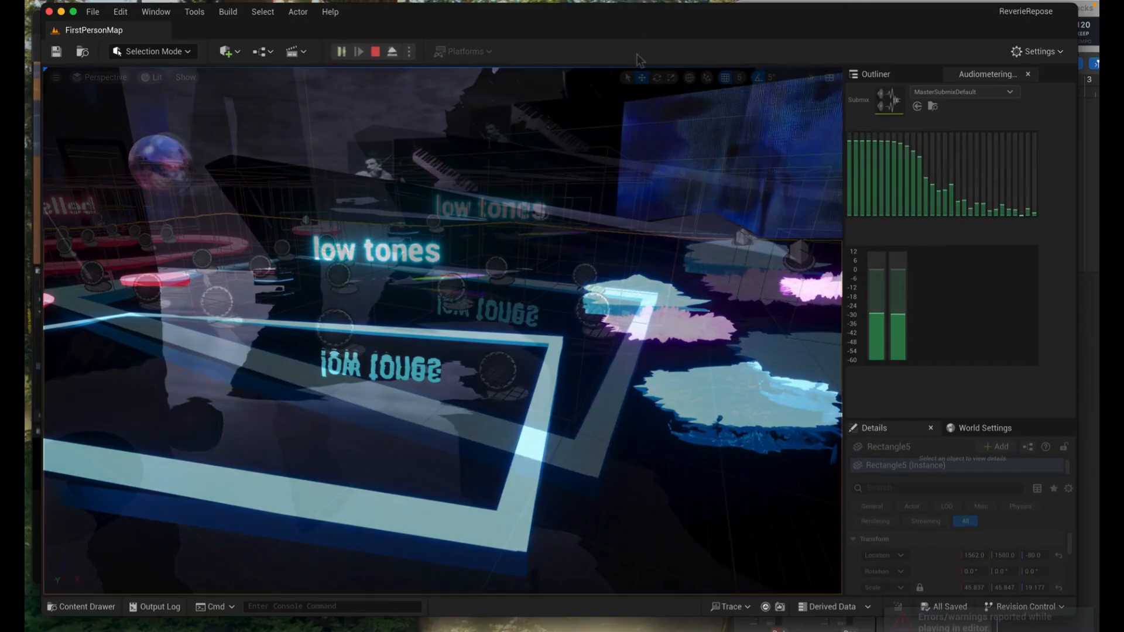
pyautogui.click(651, 21)
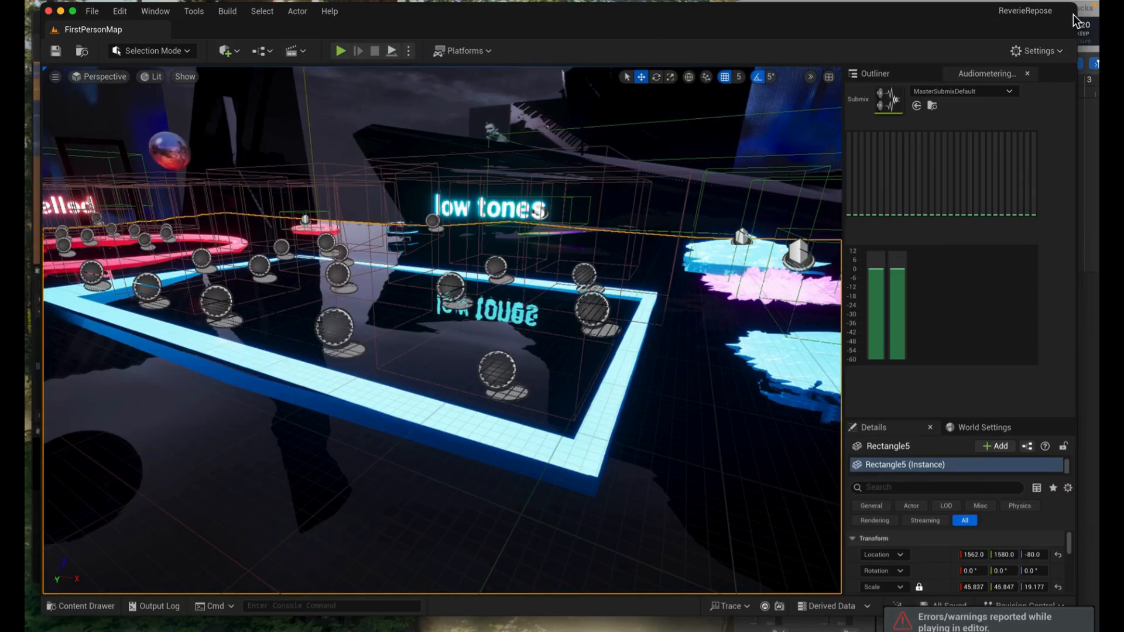
# Narrow the editor window to expose Logic Pro beside it, and start recording on a taller Audio 1 track
pyautogui.moveTo(1037, 12); pyautogui.dragTo(734, 37)
pyautogui.click(845, 23)
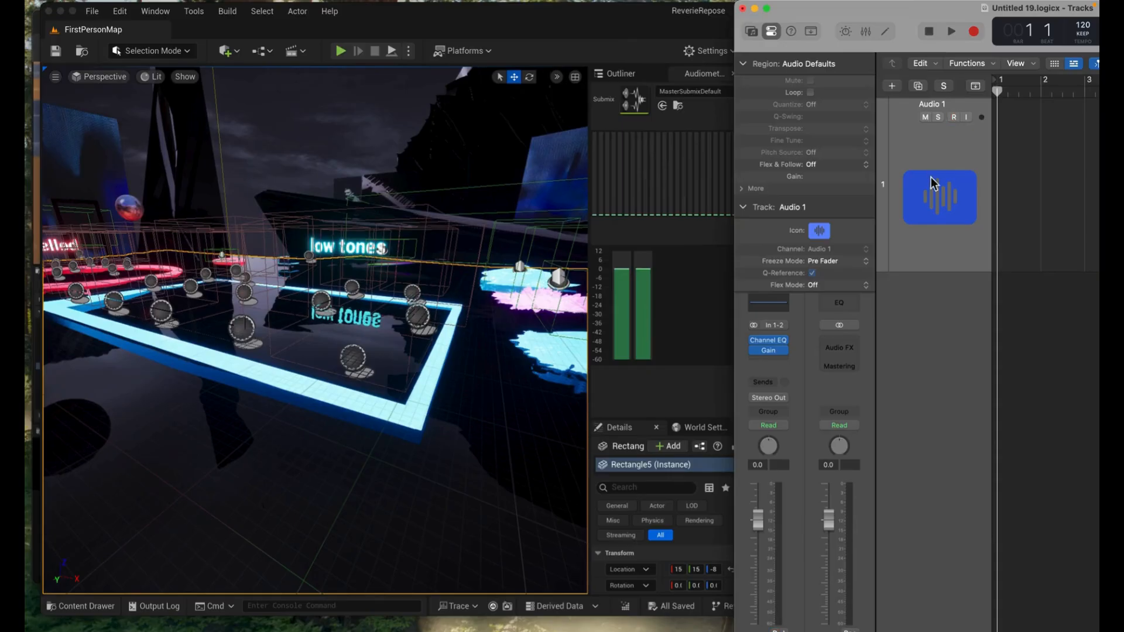
pyautogui.moveTo(930, 273); pyautogui.dragTo(929, 339)
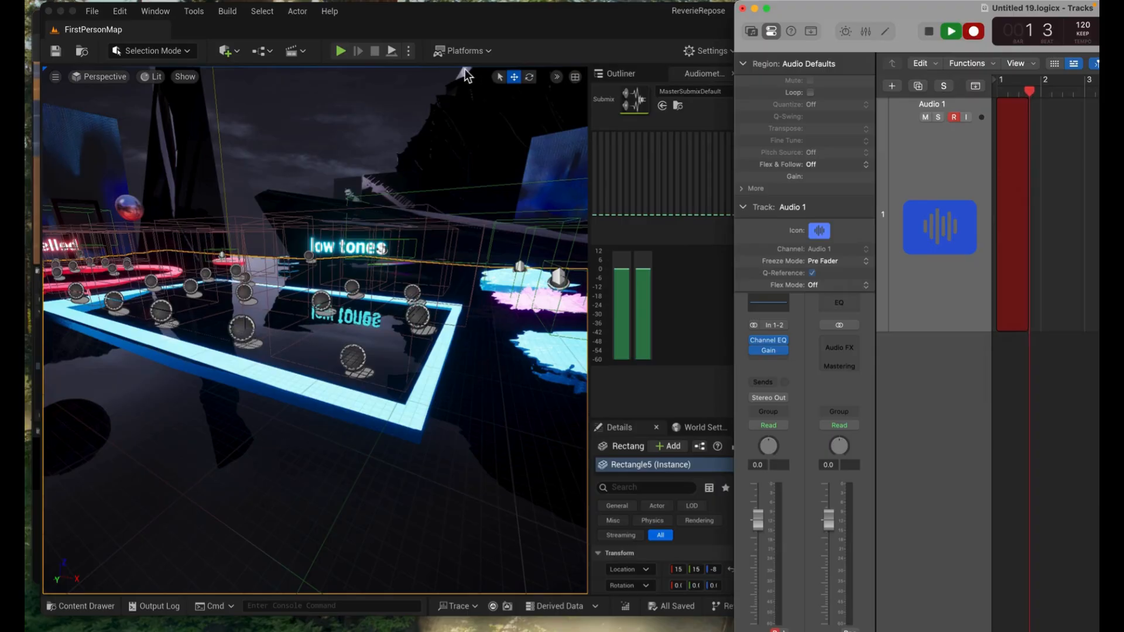
# Switch back to Unreal Editor, shift its window slightly away from Logic Pro, and play the level
pyautogui.click(339, 51)
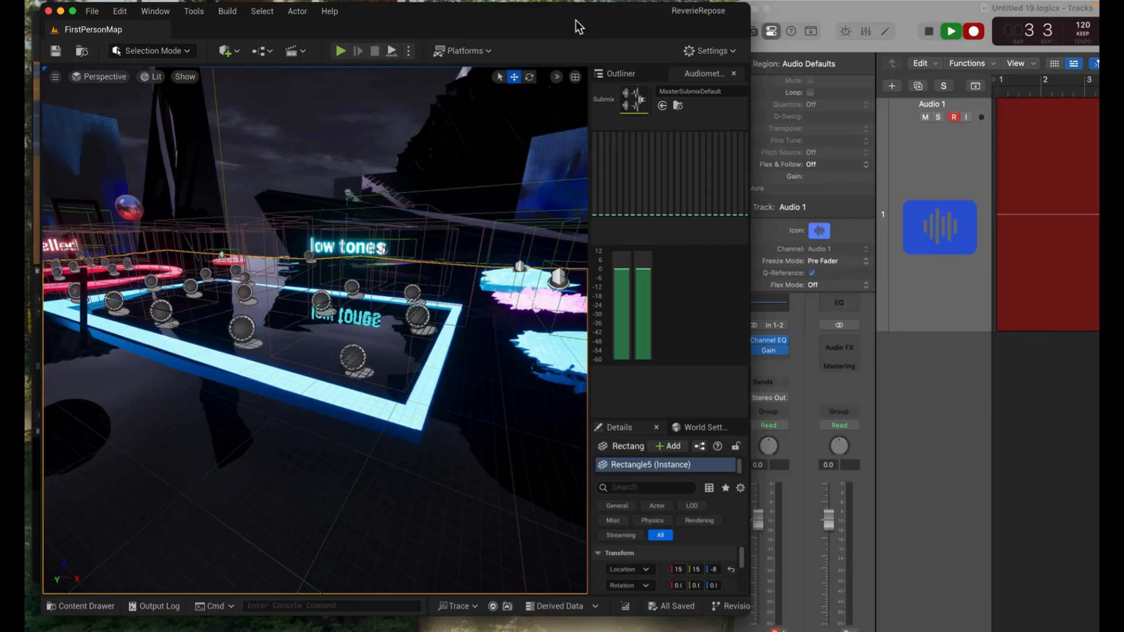
pyautogui.moveTo(627, 19); pyautogui.dragTo(615, 19)
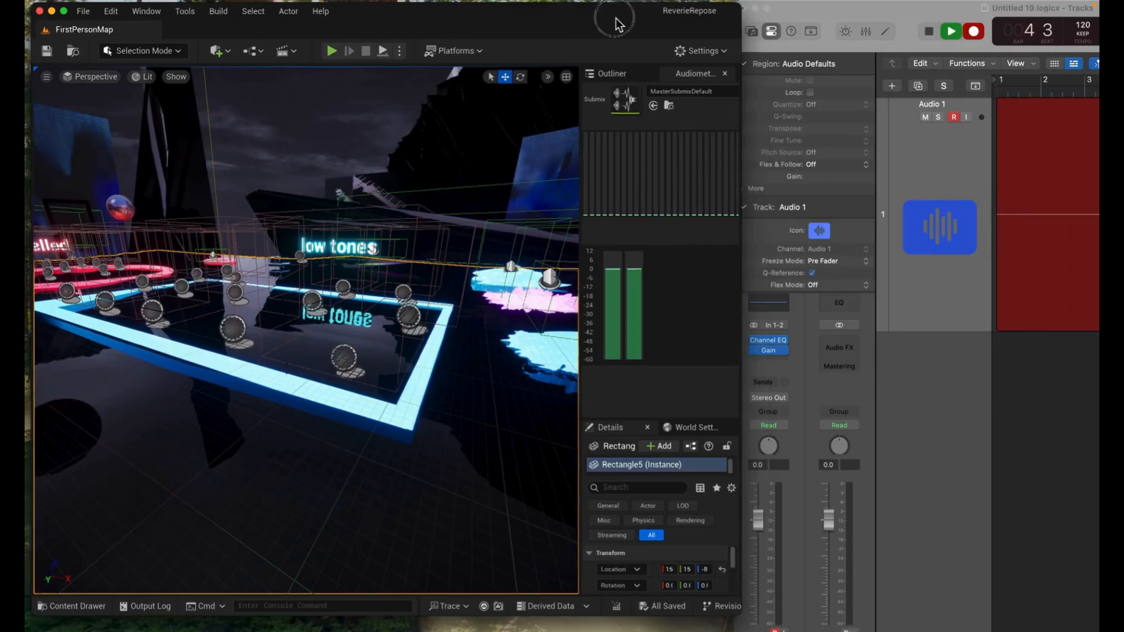
pyautogui.click(327, 52)
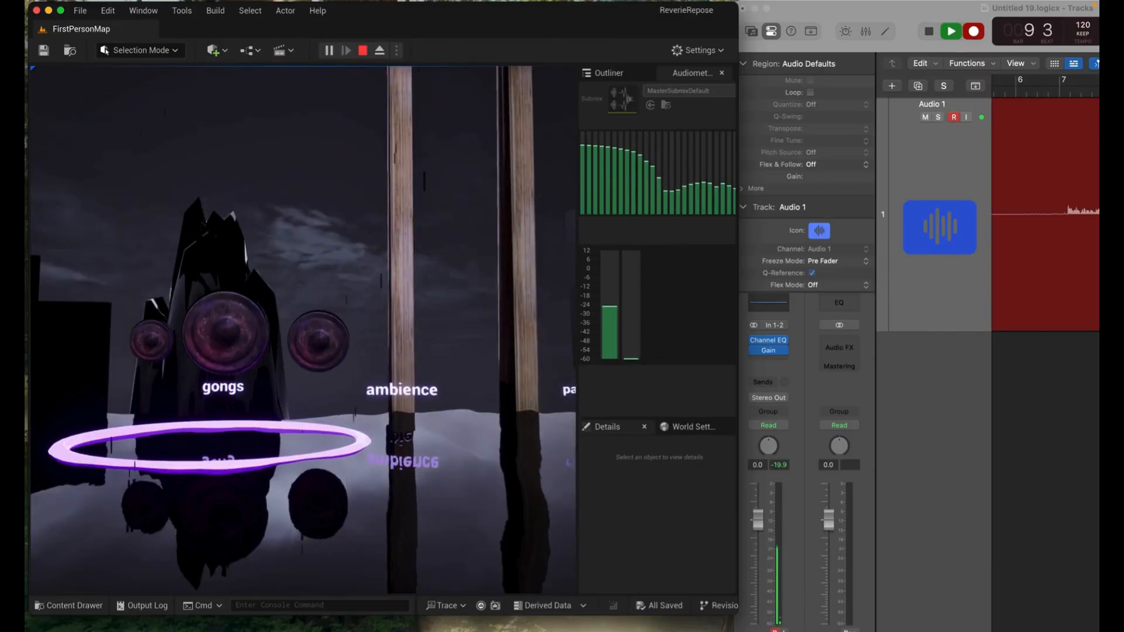
# Free the mouse from the game and reposition the Logic Pro window so the Audio 1 recording shows beside the editor
pyautogui.hotkey('shift', 'F1')
pyautogui.moveTo(901, 8); pyautogui.dragTo(728, 12)
pyautogui.click(361, 114)
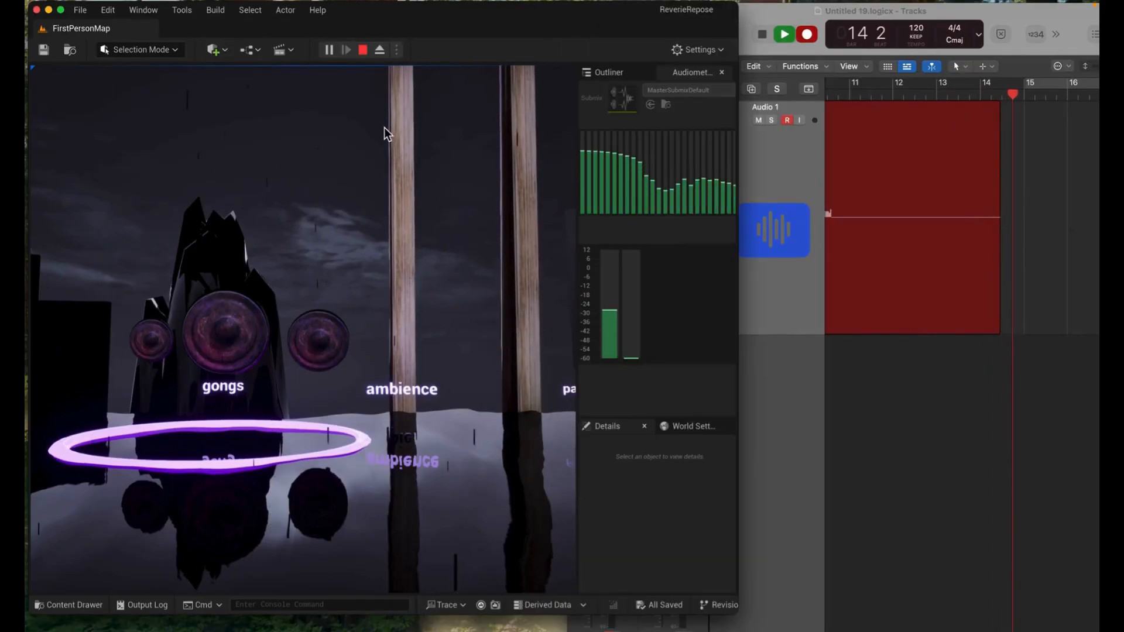
# Walk from the gongs past the grain delay and off areas to the low tones rectangle while Logic Pro records
pyautogui.click(384, 130)
pyautogui.press('w')
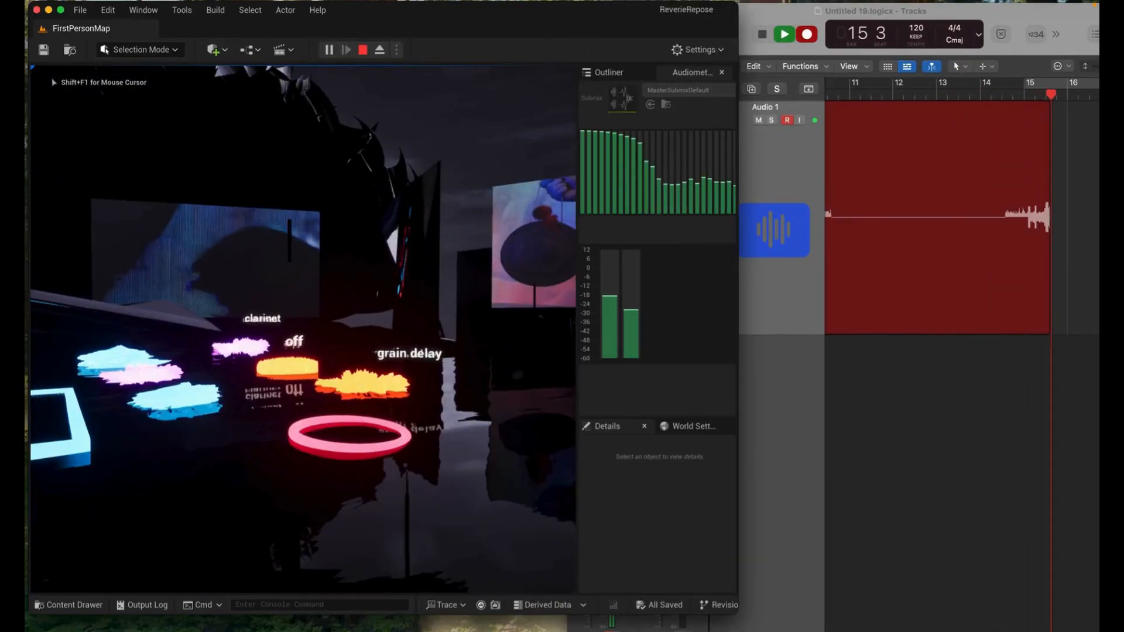
pyautogui.press('w')
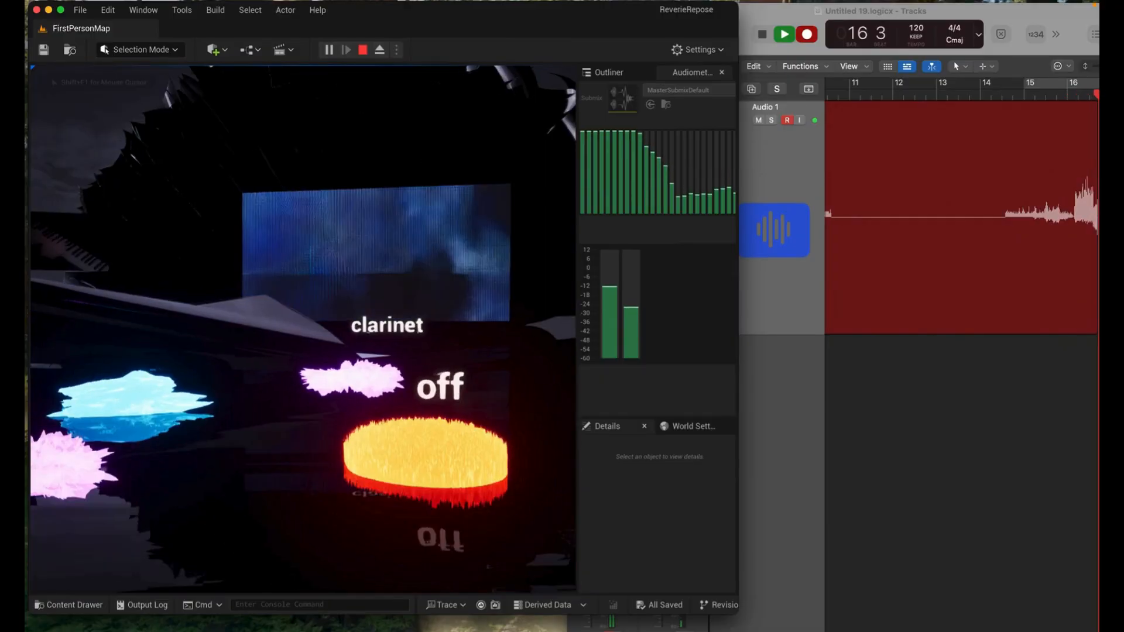
pyautogui.press('w')
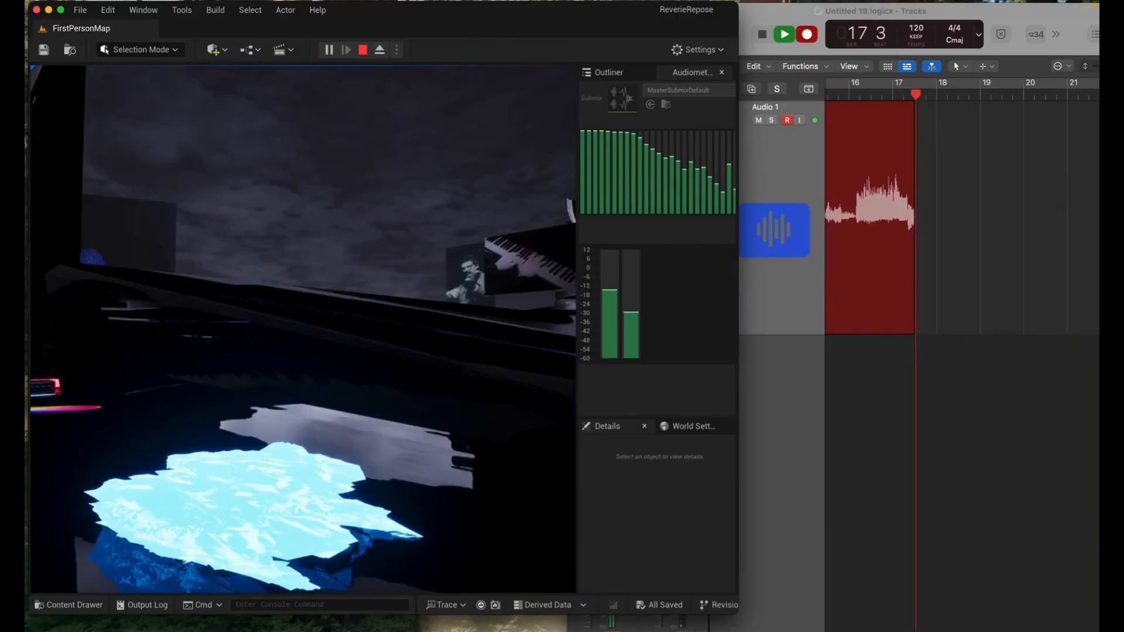
pyautogui.press('w')
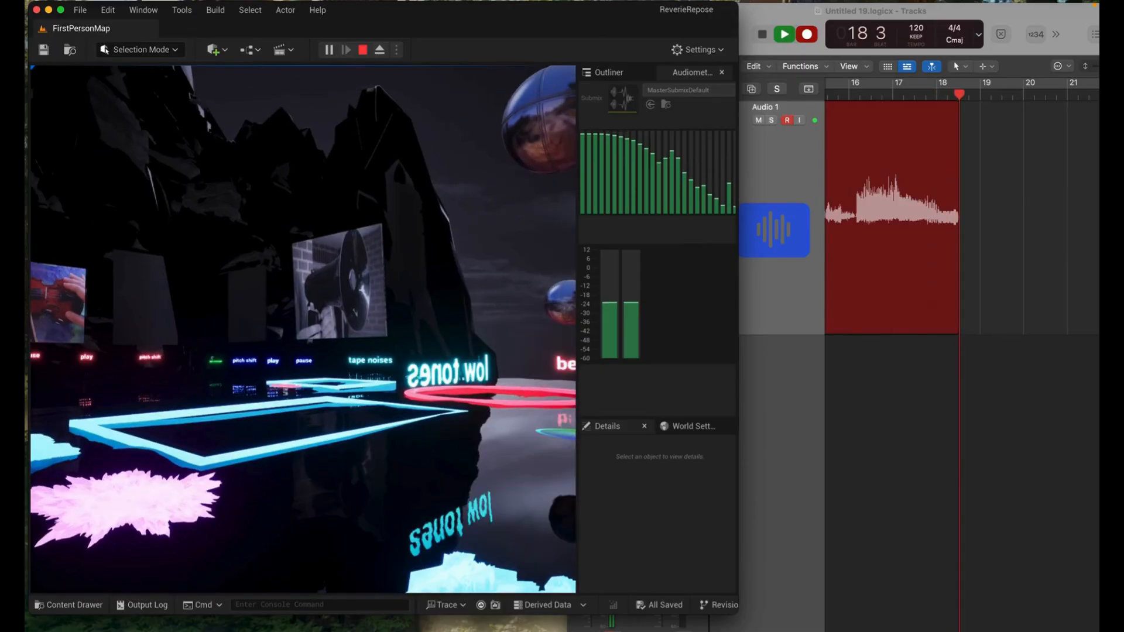
# Walk through the bells ring and on past the violin controls towards the tape noises area while recording
pyautogui.press('w')
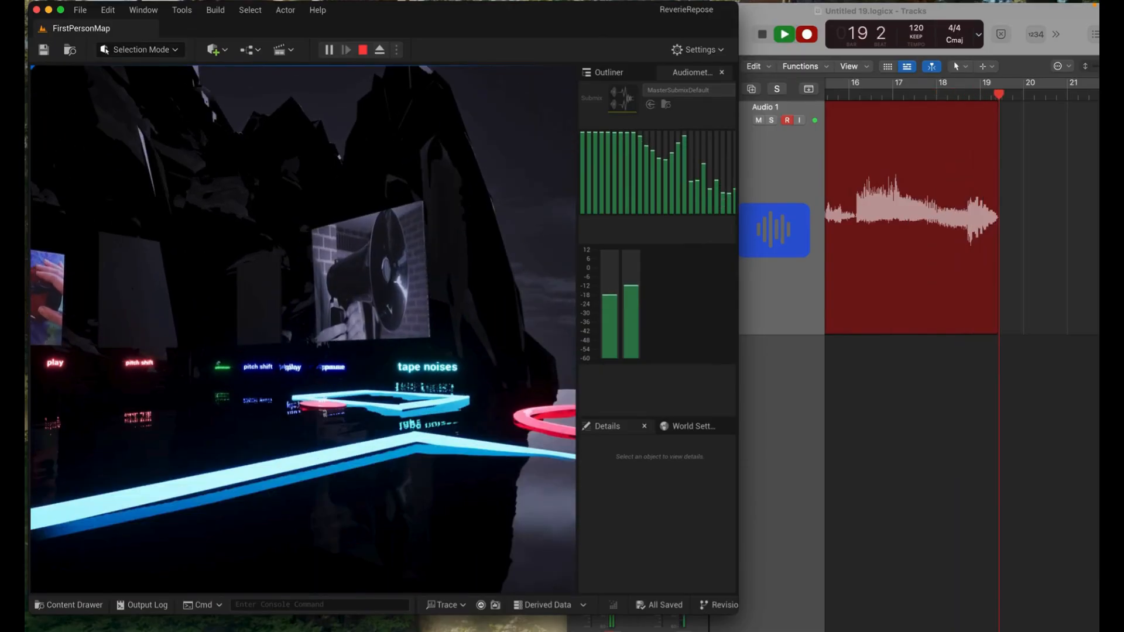
pyautogui.press('w')
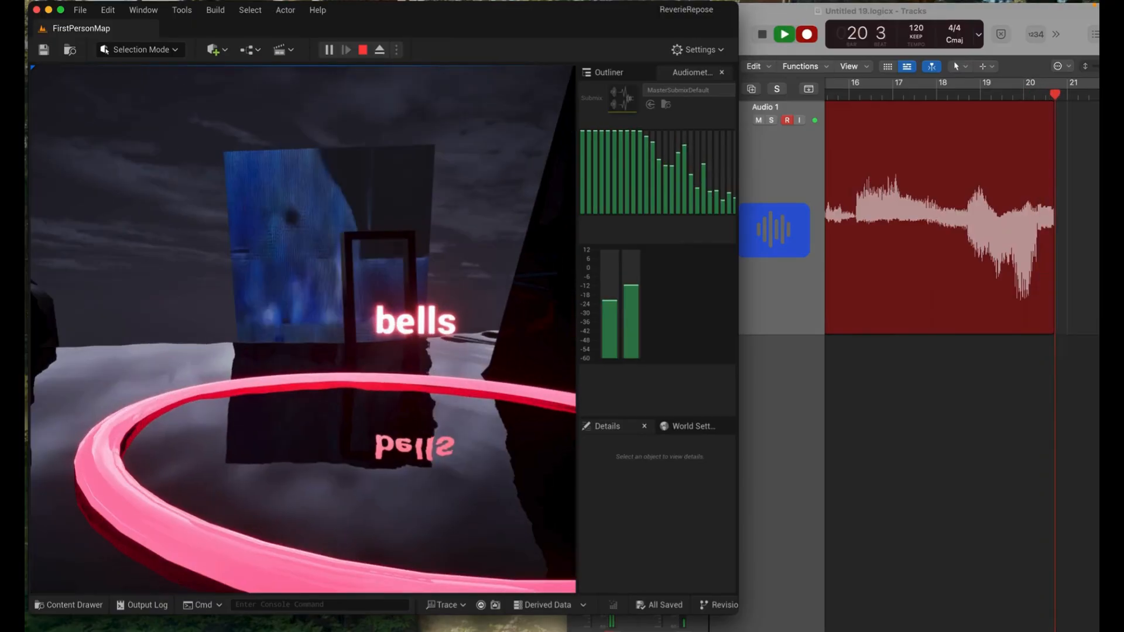
pyautogui.press('w')
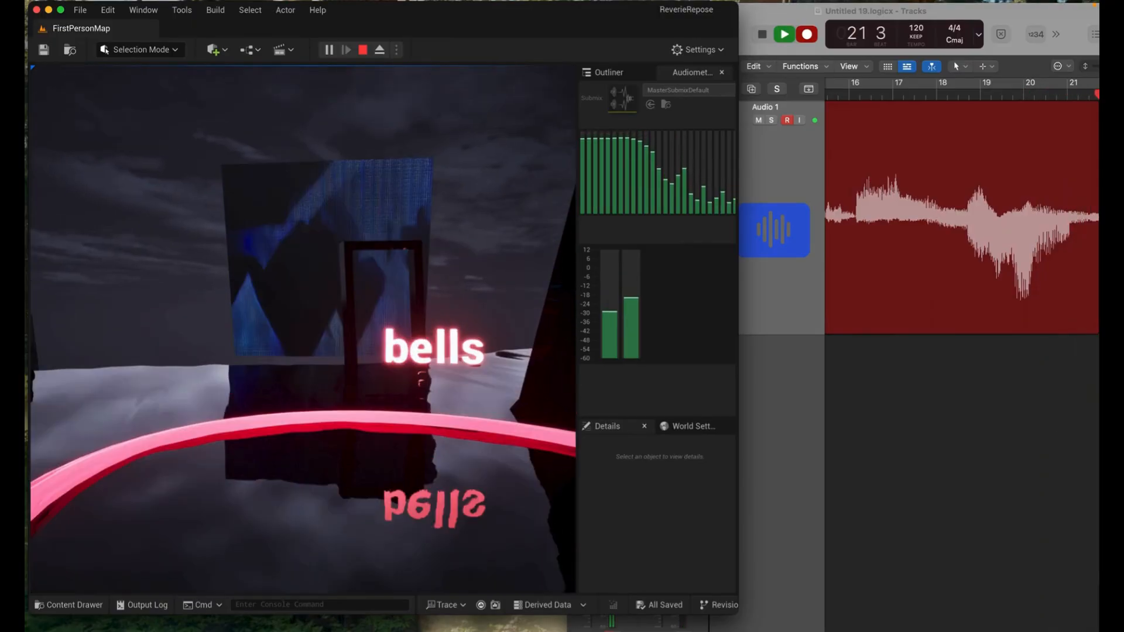
pyautogui.press('w')
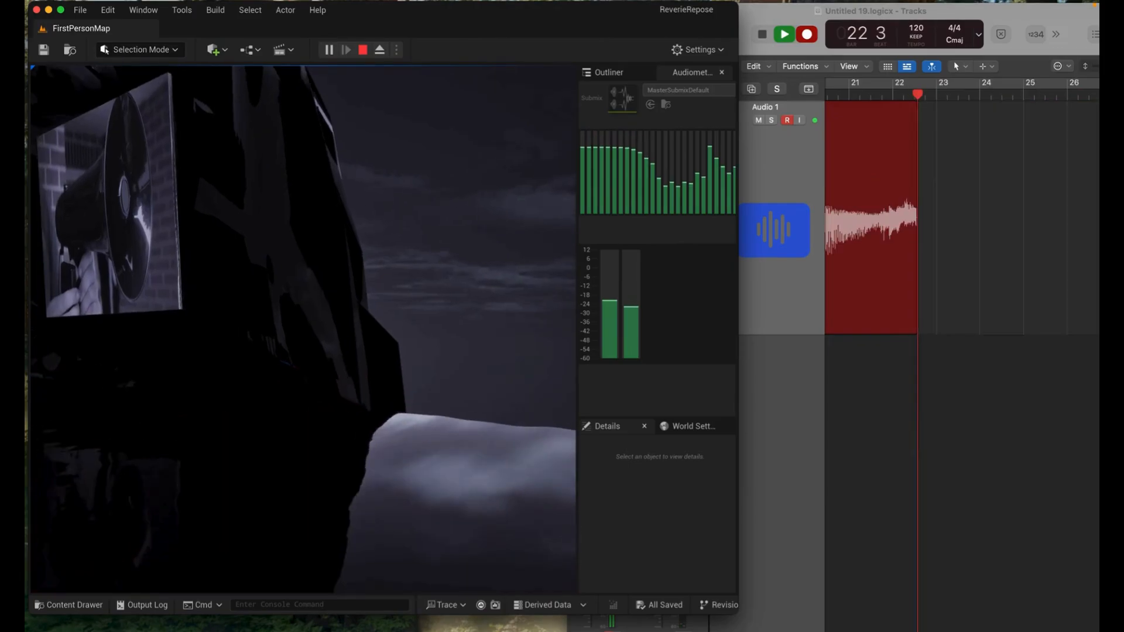
pyautogui.press('w')
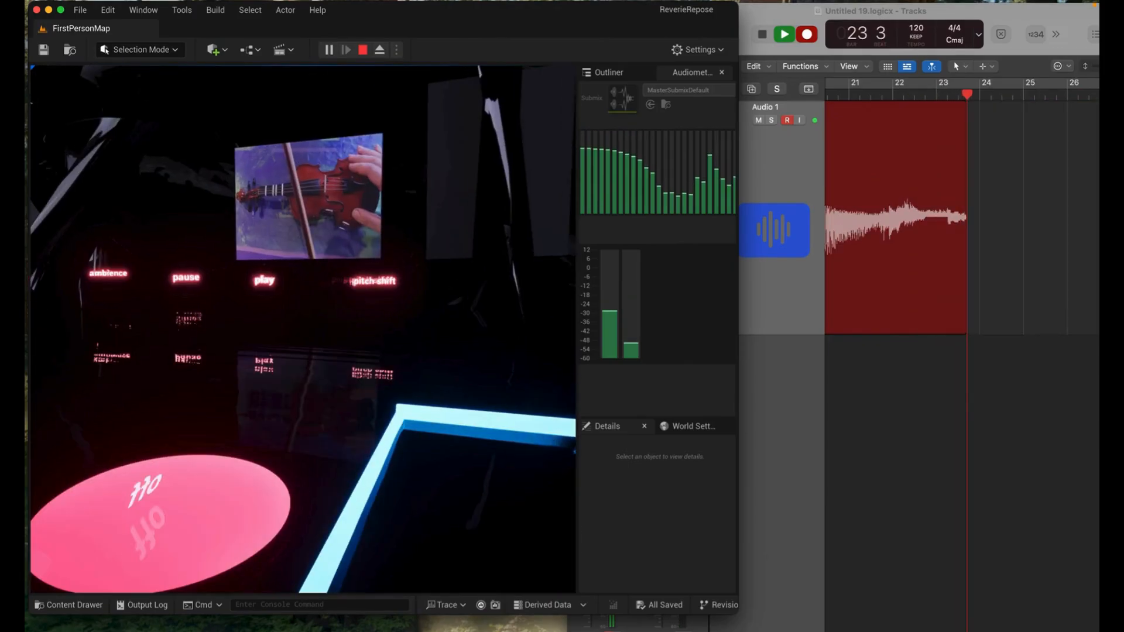
pyautogui.press('w')
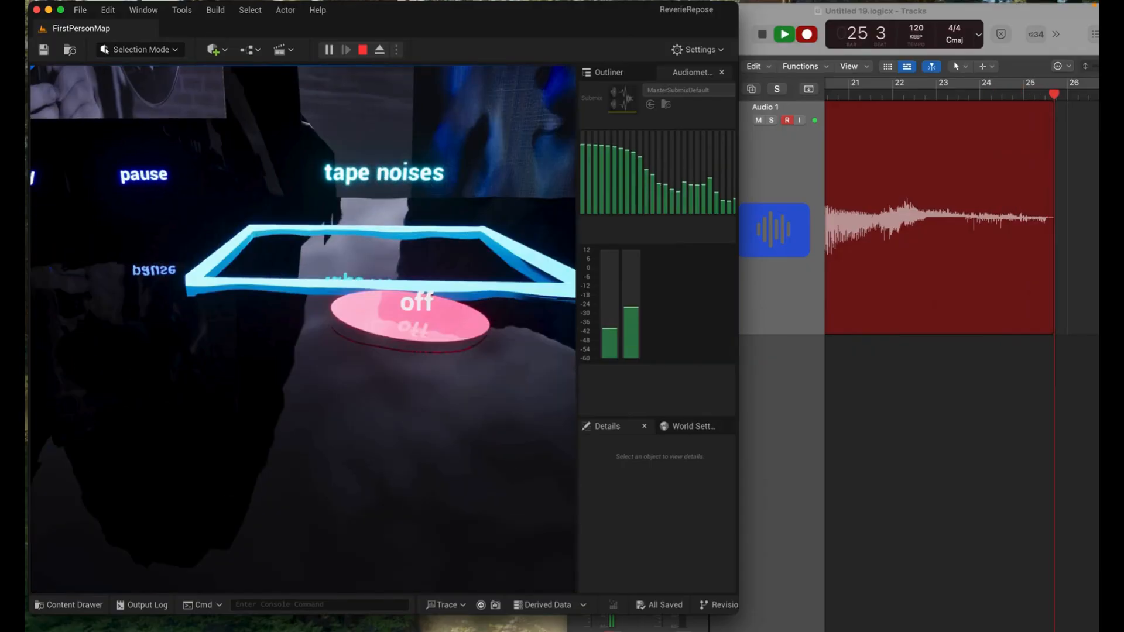
# Walk back into the bells ring and across to the low tones rectangle while comparing the meters with the recording
pyautogui.press('w')
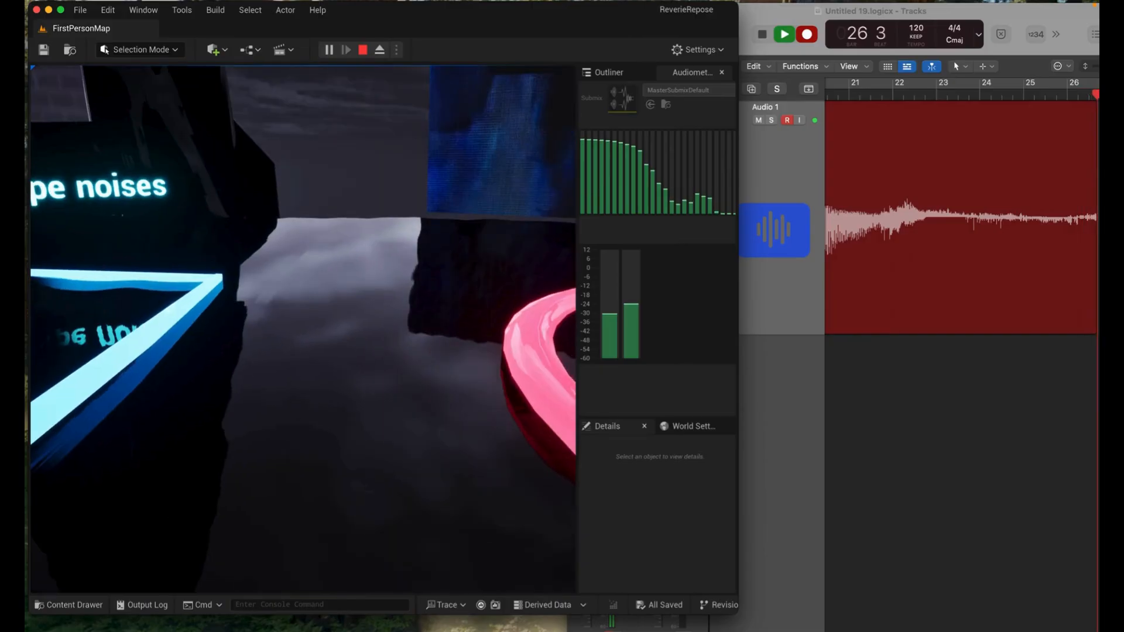
pyautogui.press('d')
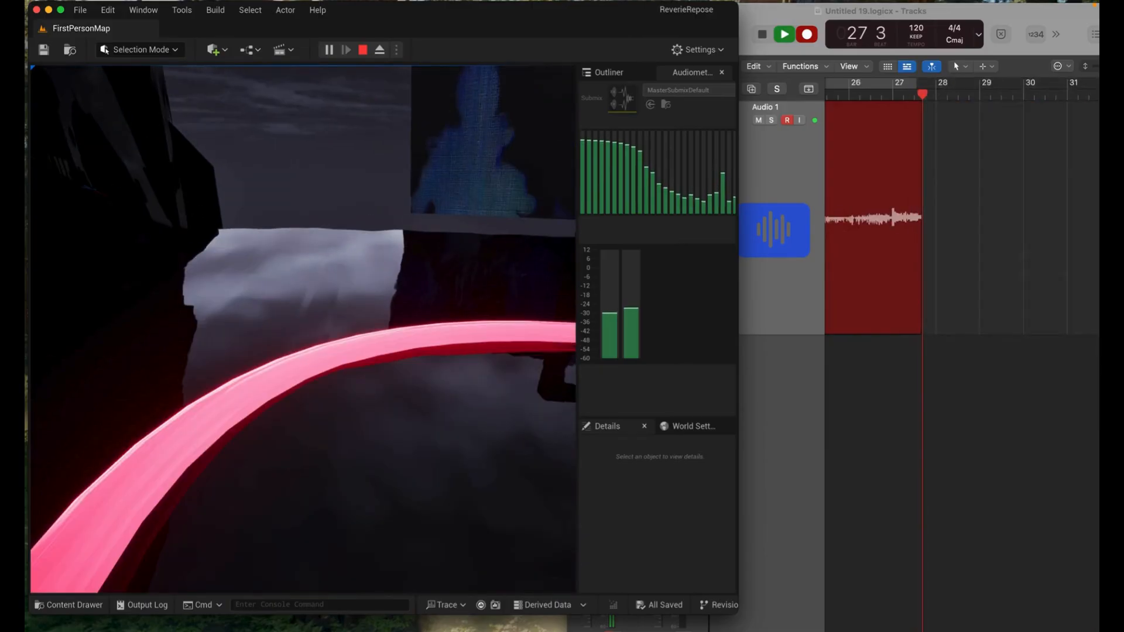
pyautogui.press('s')
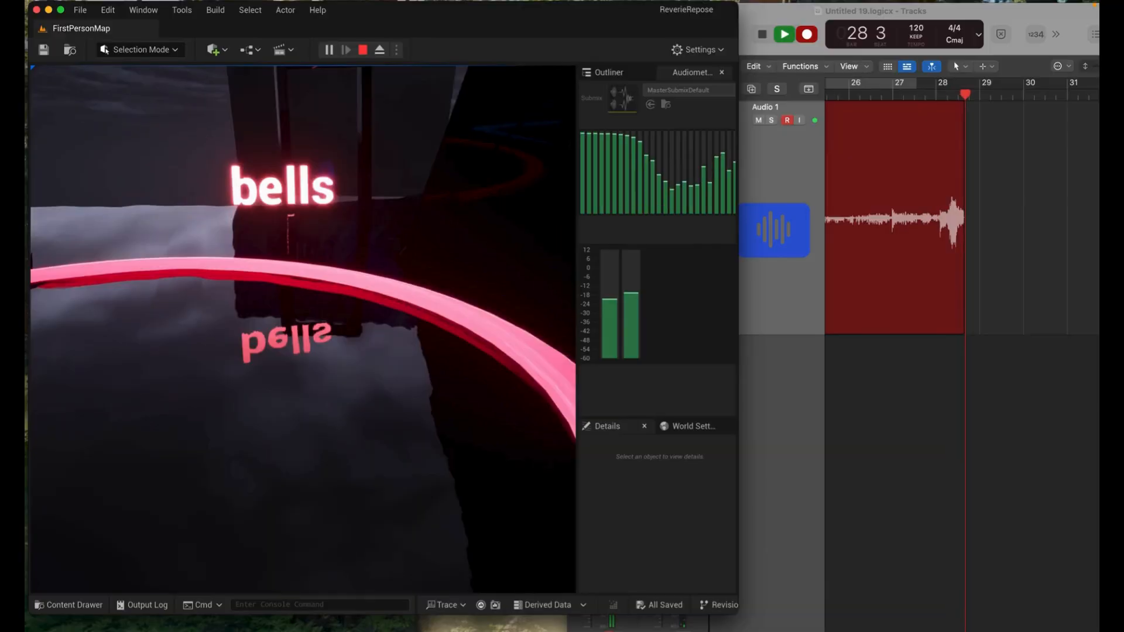
pyautogui.press('w')
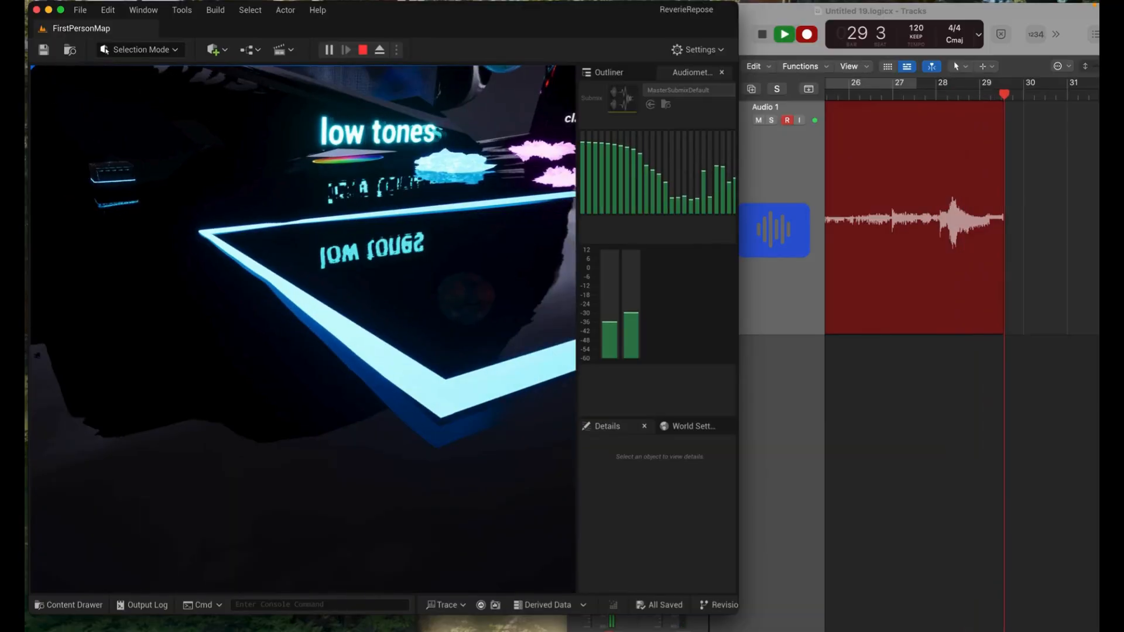
pyautogui.press('w')
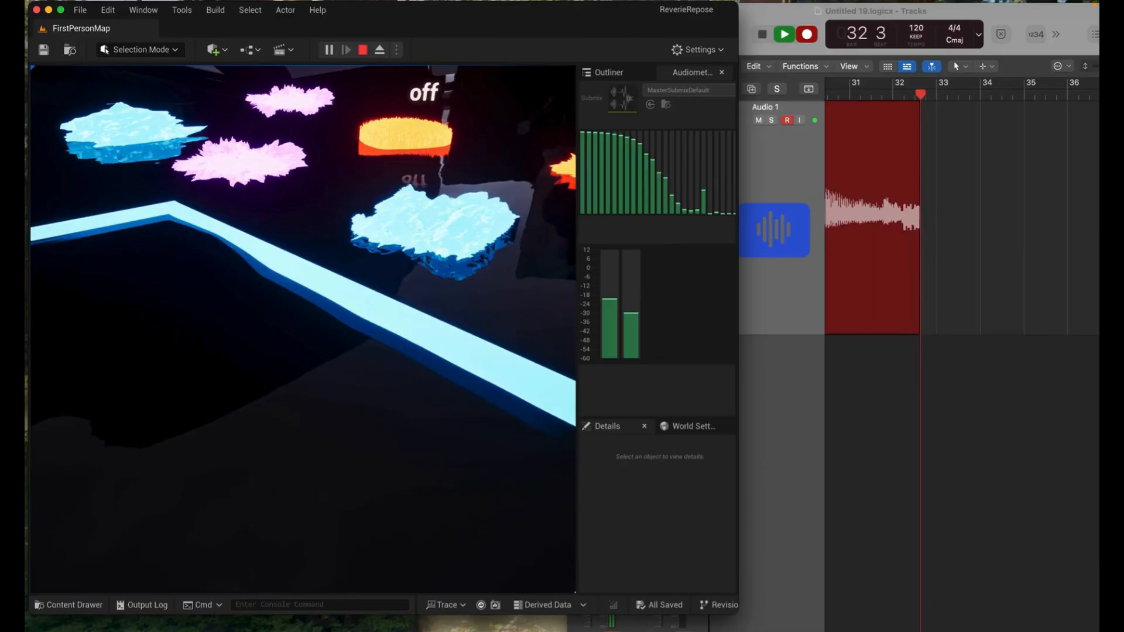
# Switch to Logic Pro, move its window clear of the audio meters, and insert a stereo Youlean Loudness Meter 2 on Stereo Out
pyautogui.hotkey('shift', 'F1')
pyautogui.click(782, 388)
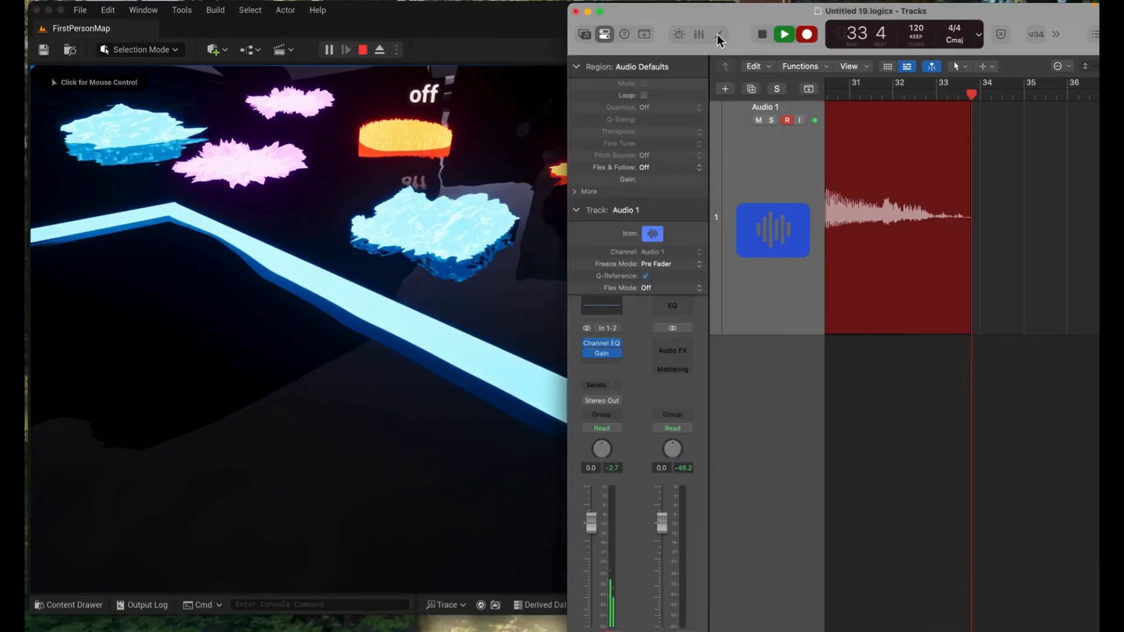
pyautogui.moveTo(688, 13); pyautogui.dragTo(838, 14)
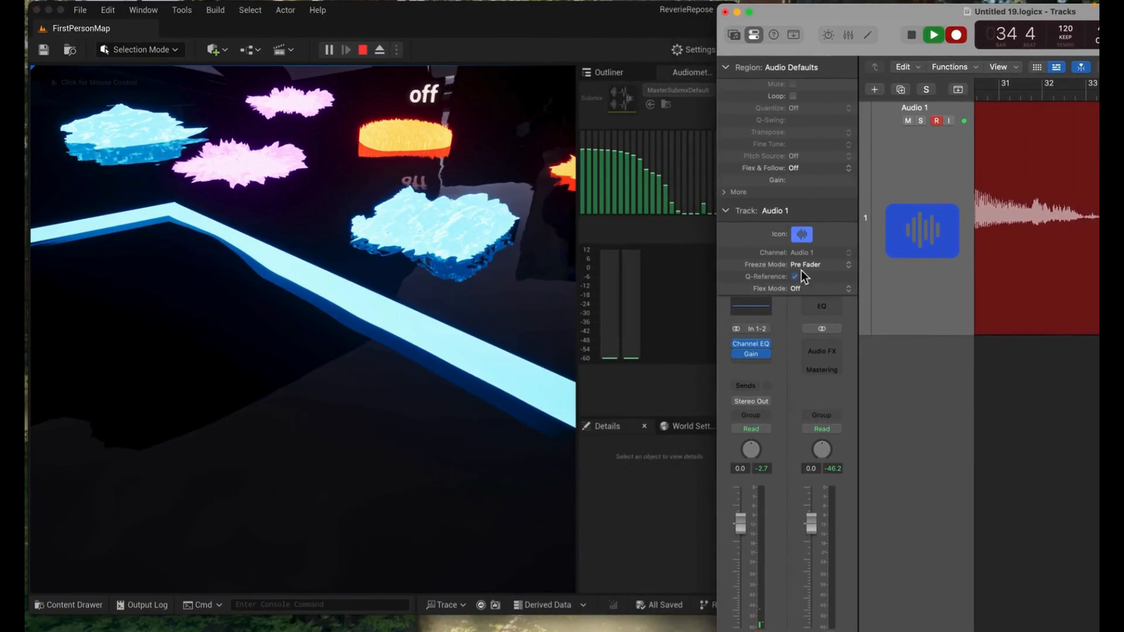
pyautogui.click(831, 354)
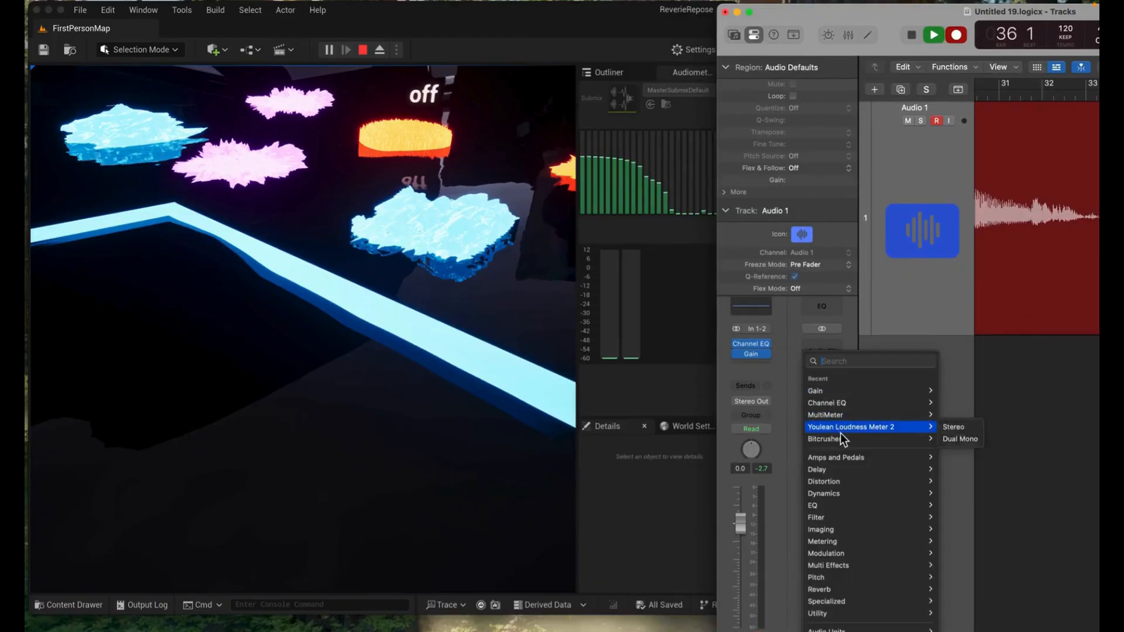
pyautogui.click(963, 428)
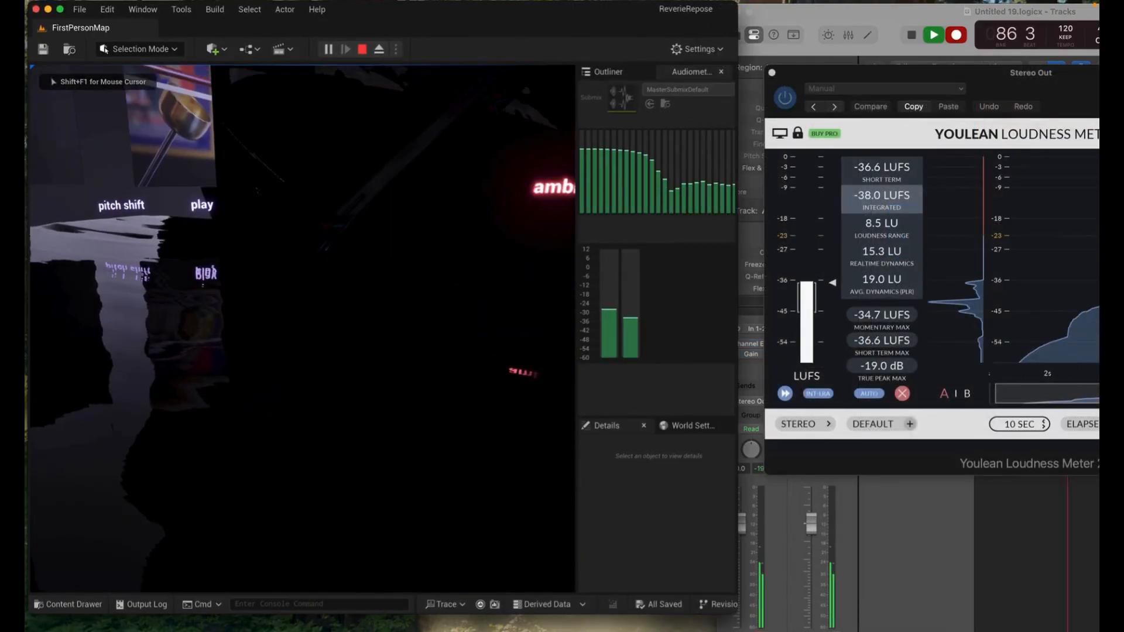
# Walk past the ambience area to the gongs ring in the level while monitoring the LUFS readings
pyautogui.press('w')
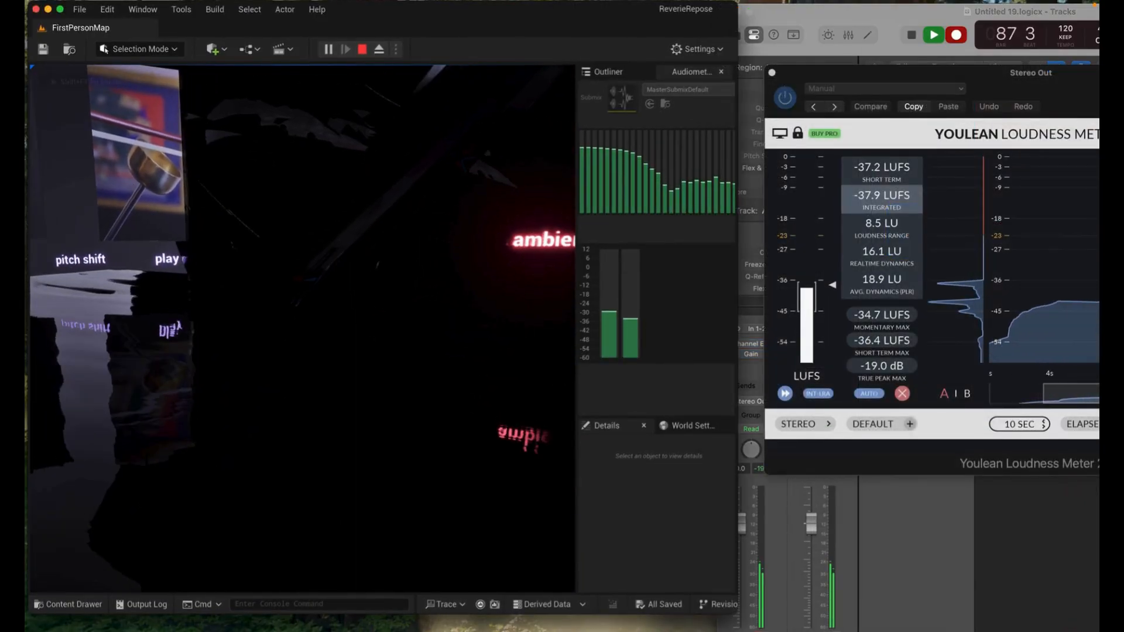
pyautogui.press('w')
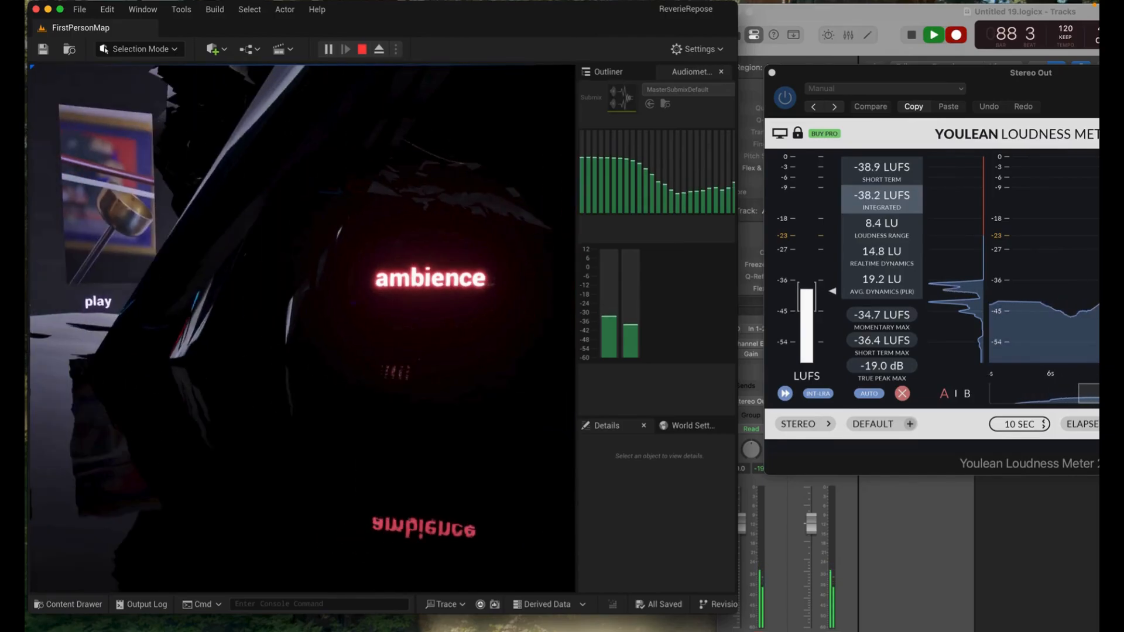
pyautogui.press('w')
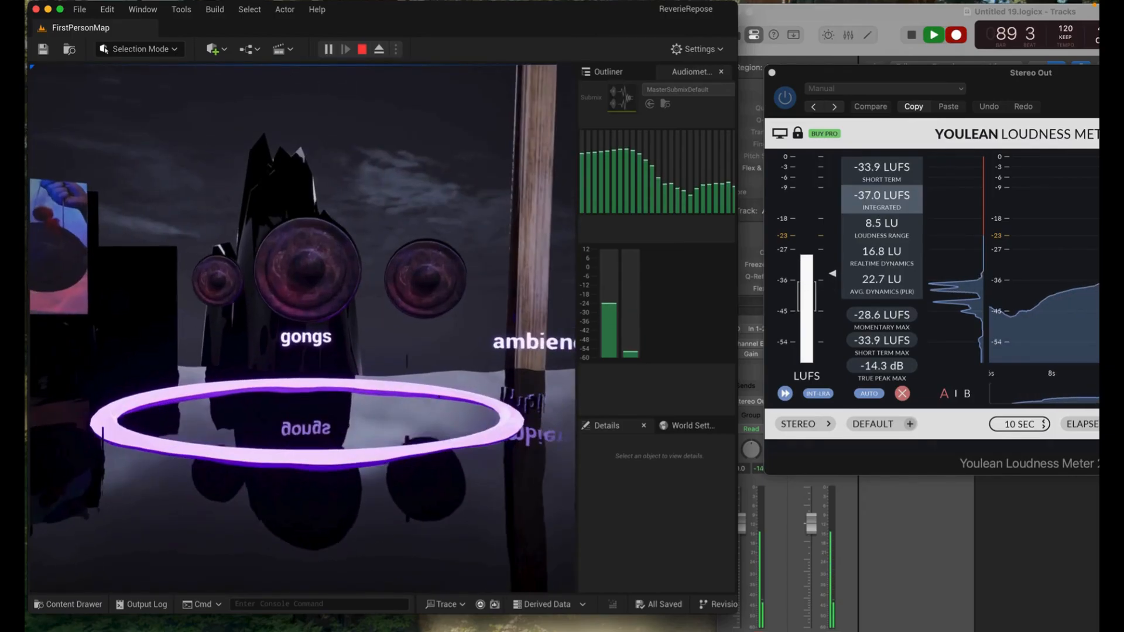
pyautogui.press('w')
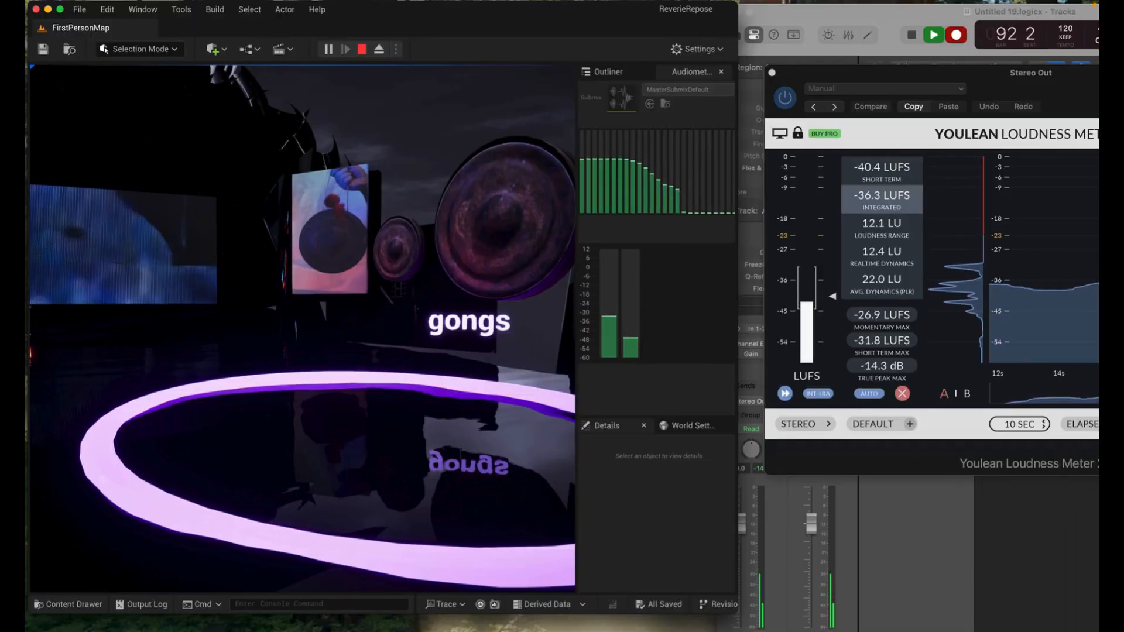
# Walk from the gongs ring towards the clarinet and off areas while monitoring loudness in Youlean Loudness Meter 2
pyautogui.press('w')
pyautogui.press('w')
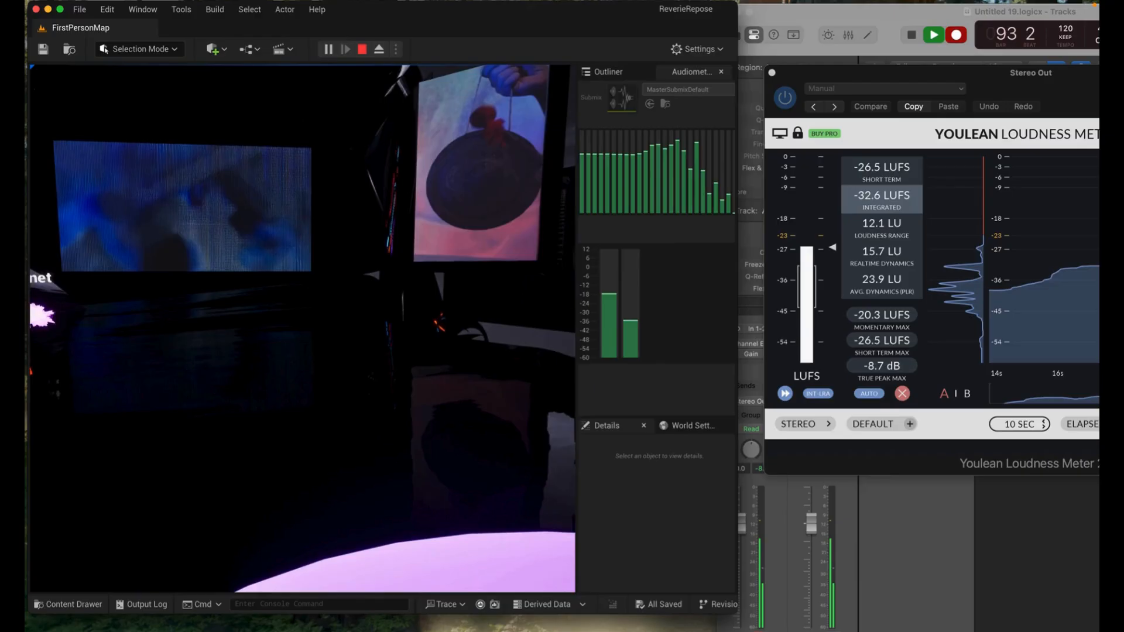
pyautogui.press('w')
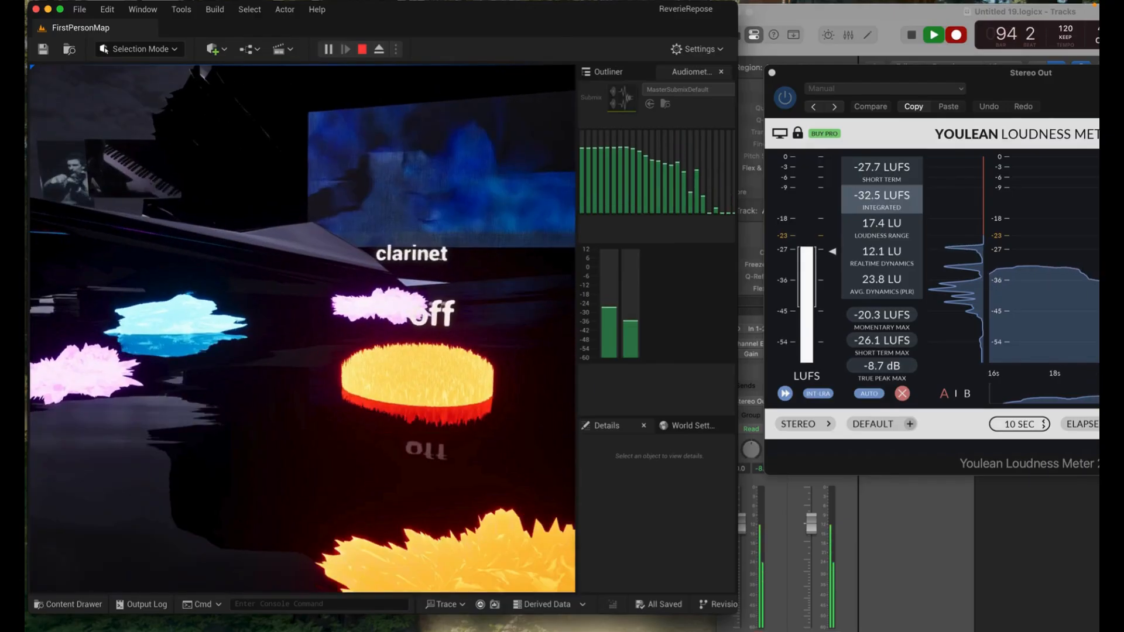
pyautogui.press('s')
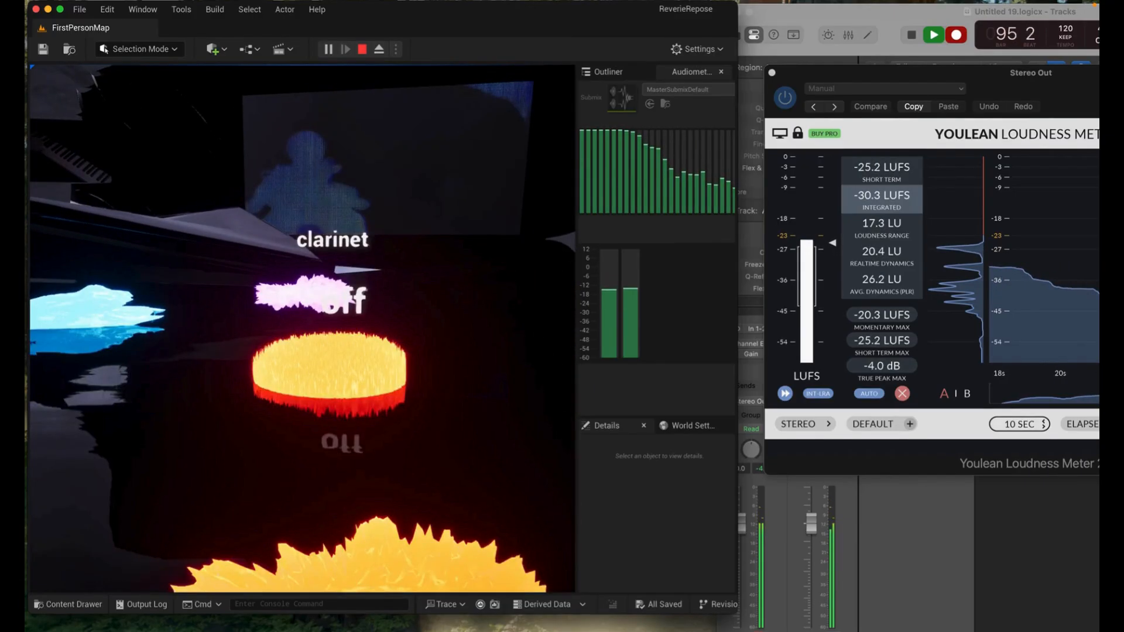
# Walk from the off area past the clarinet shape and low tones rectangle towards the violin screen while monitoring the LUFS readings
pyautogui.press('w')
pyautogui.press('w')
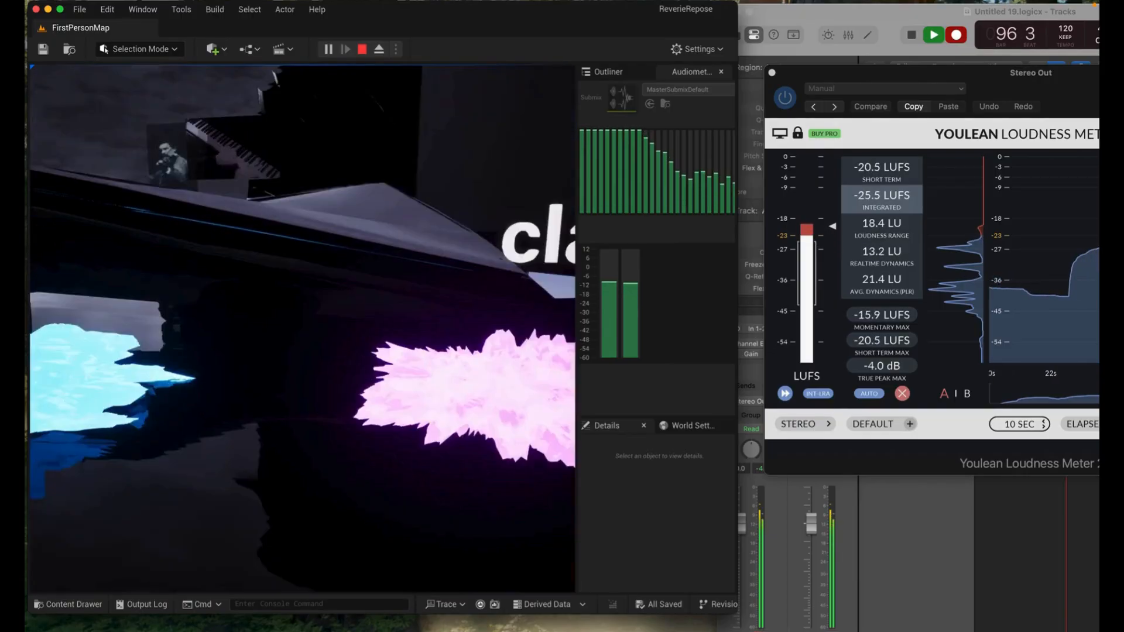
pyautogui.press('w')
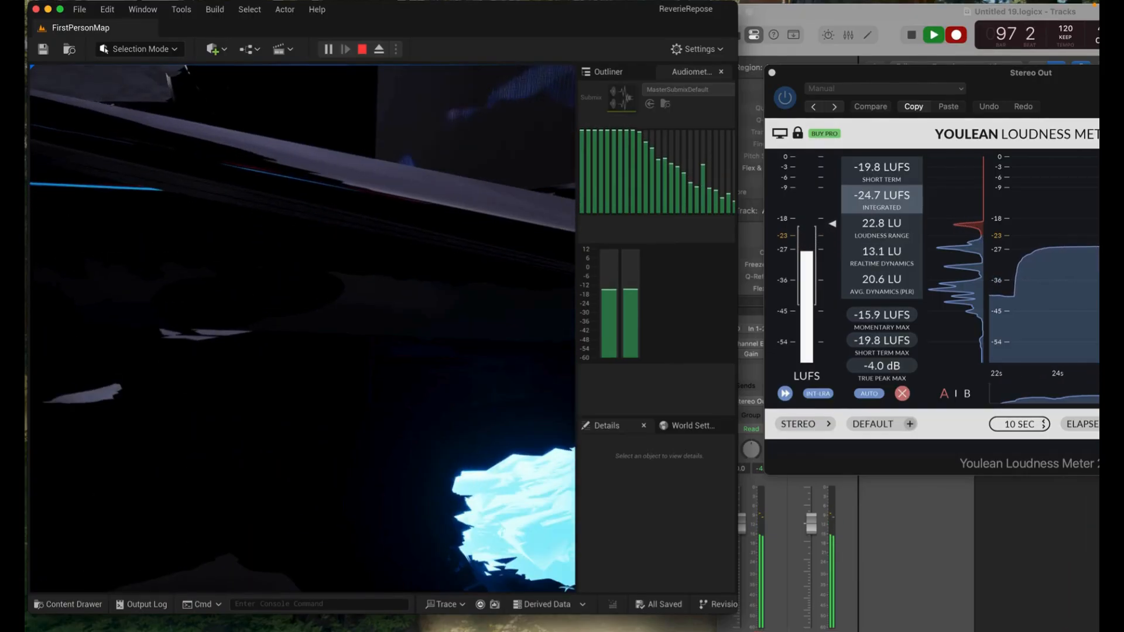
pyautogui.press('w')
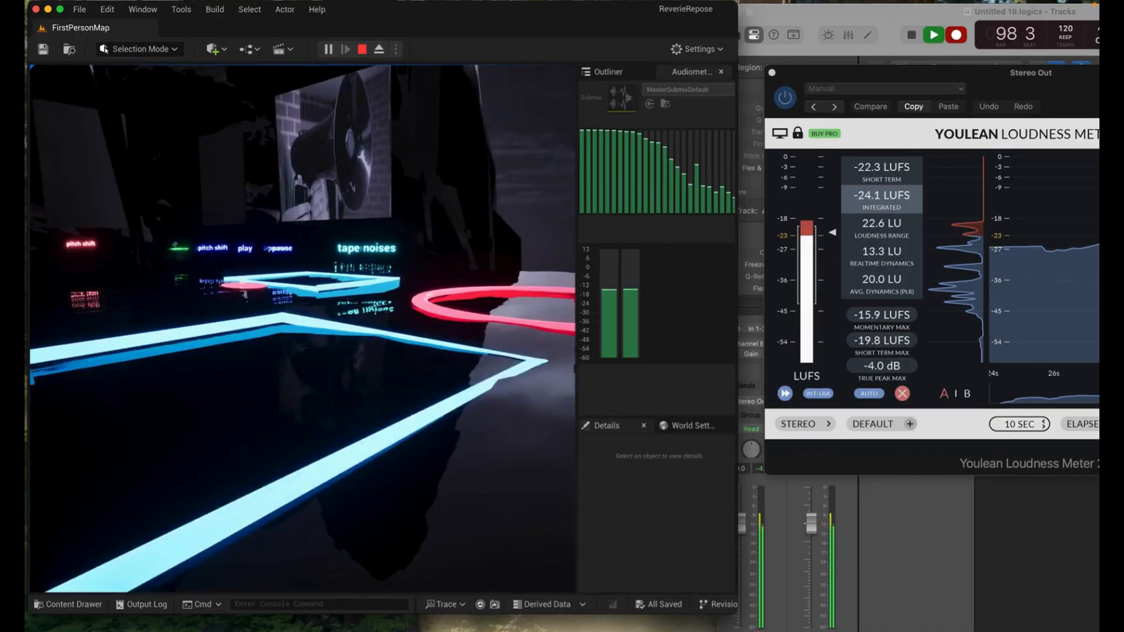
pyautogui.press('w')
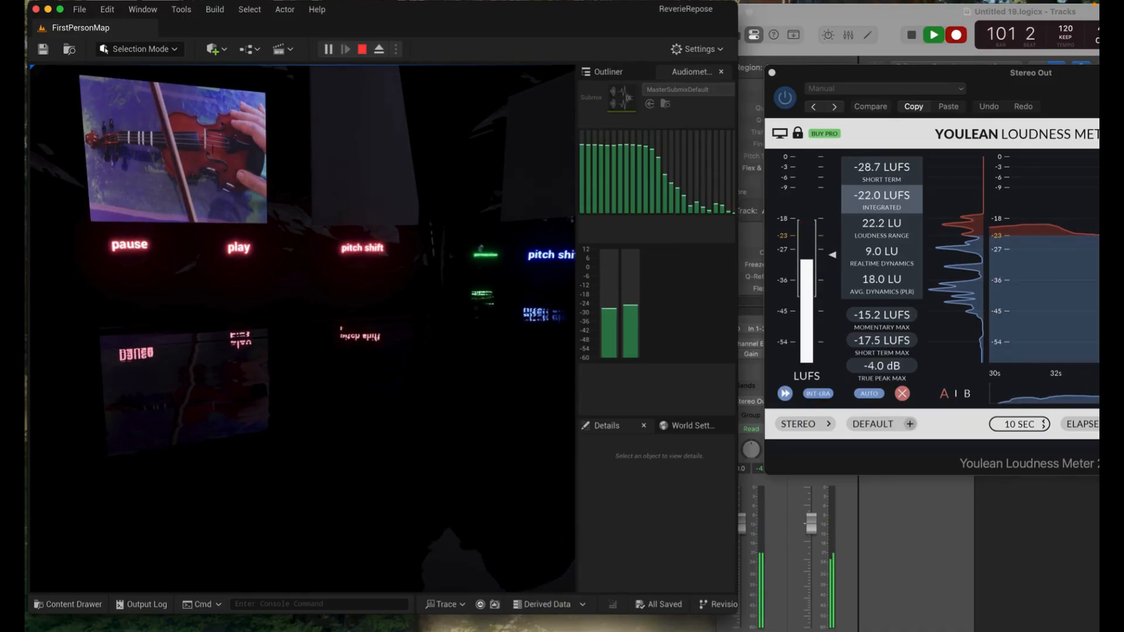
# Sidestep back and forth before the violin screen's ambience, pause, play and pitch shift labels while monitoring loudness
pyautogui.press('a')
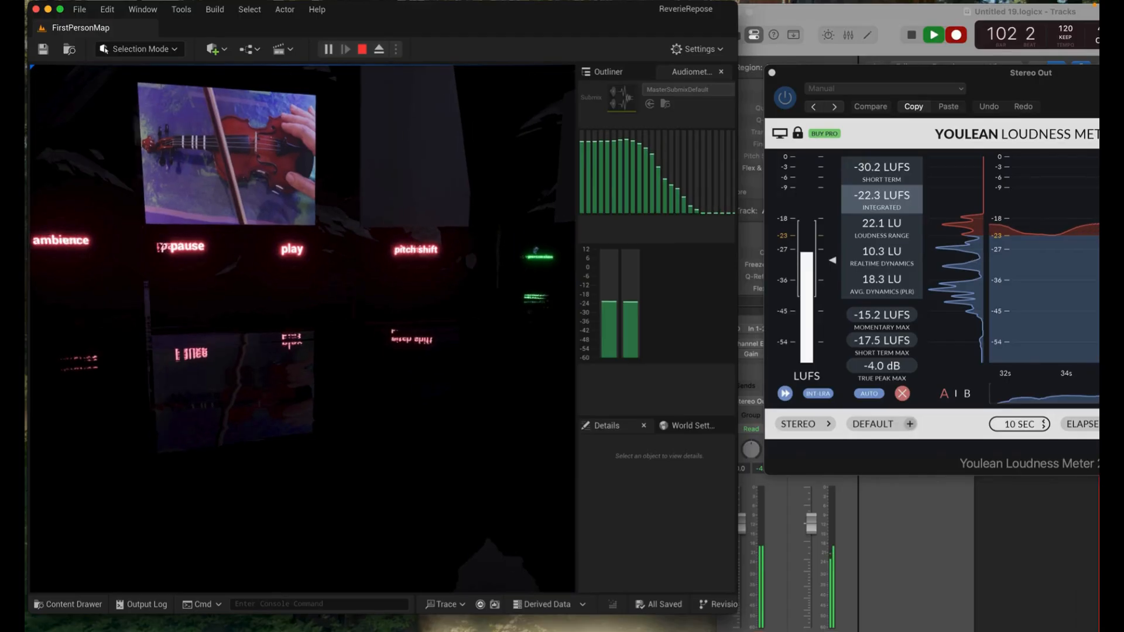
pyautogui.press('a')
pyautogui.press('a')
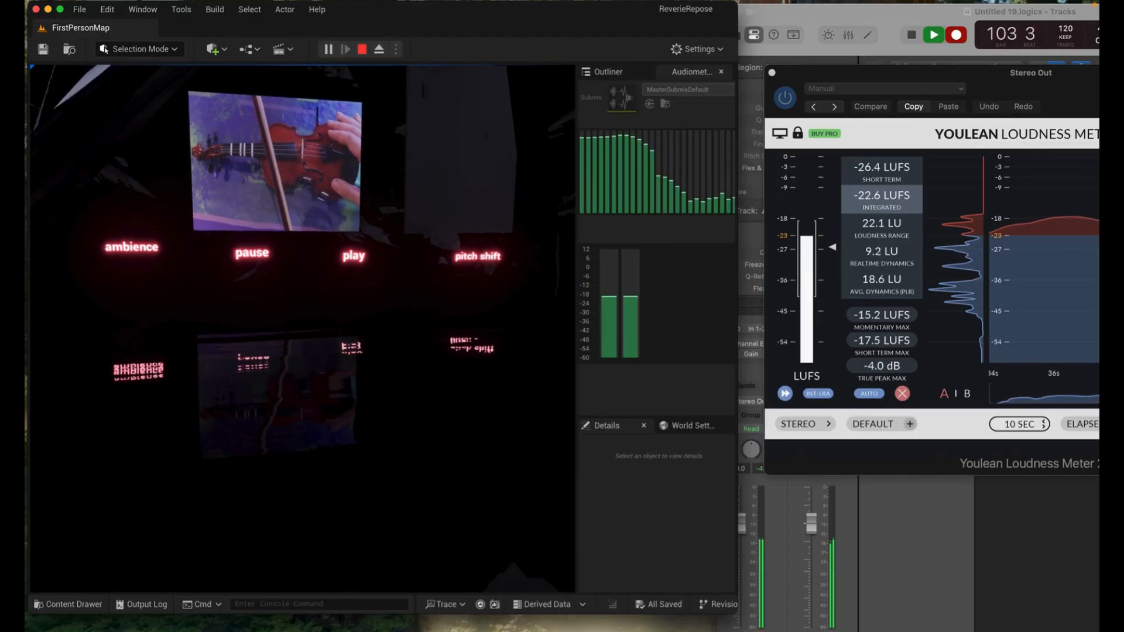
pyautogui.press('d')
pyautogui.press('d')
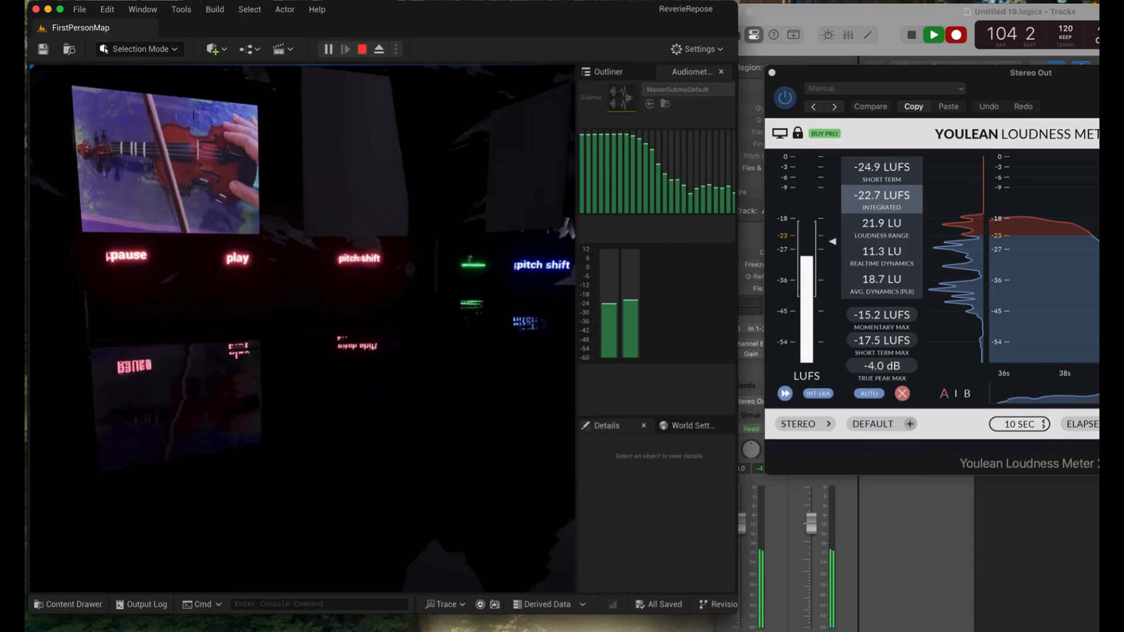
pyautogui.press('a')
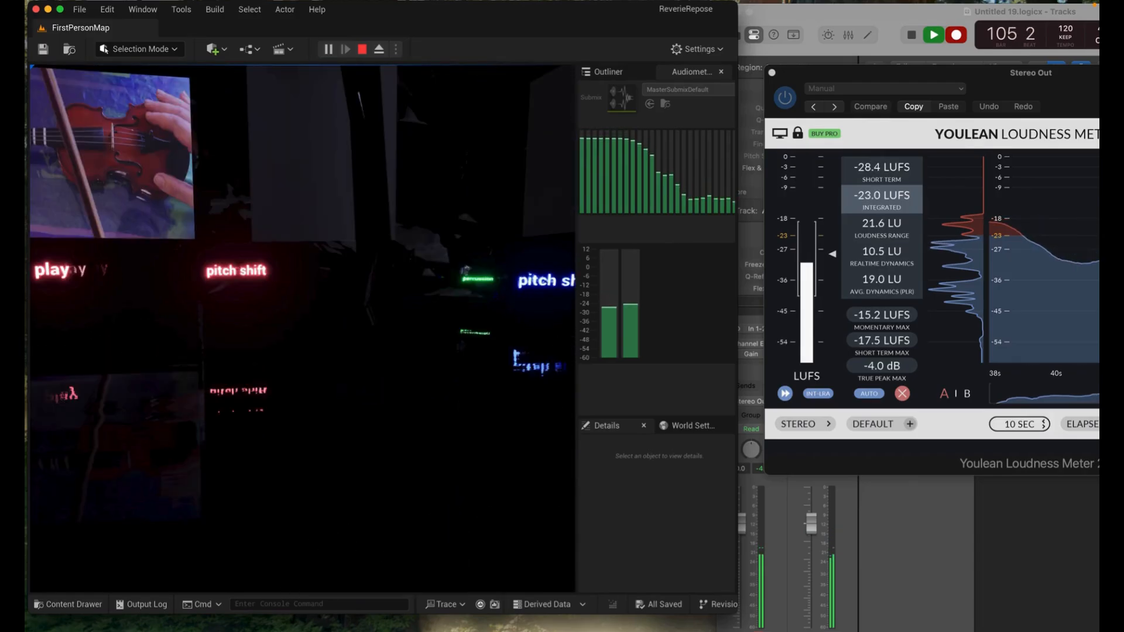
# Walk past the gongs ring to the grain delay area and back away from it while comparing both meters
pyautogui.press('w')
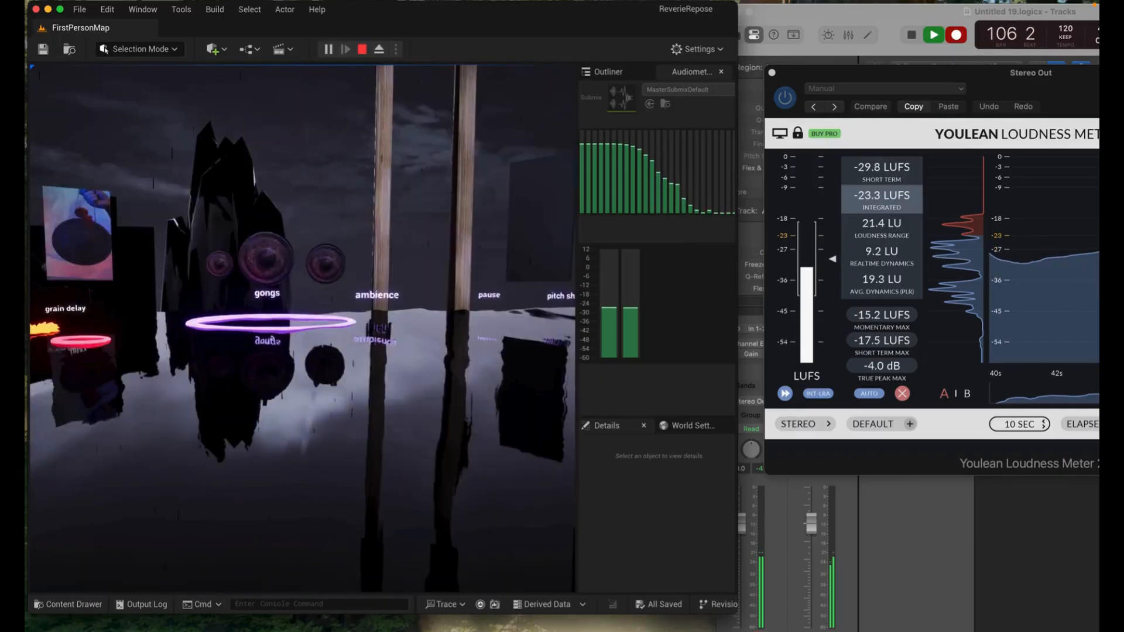
pyautogui.press('w')
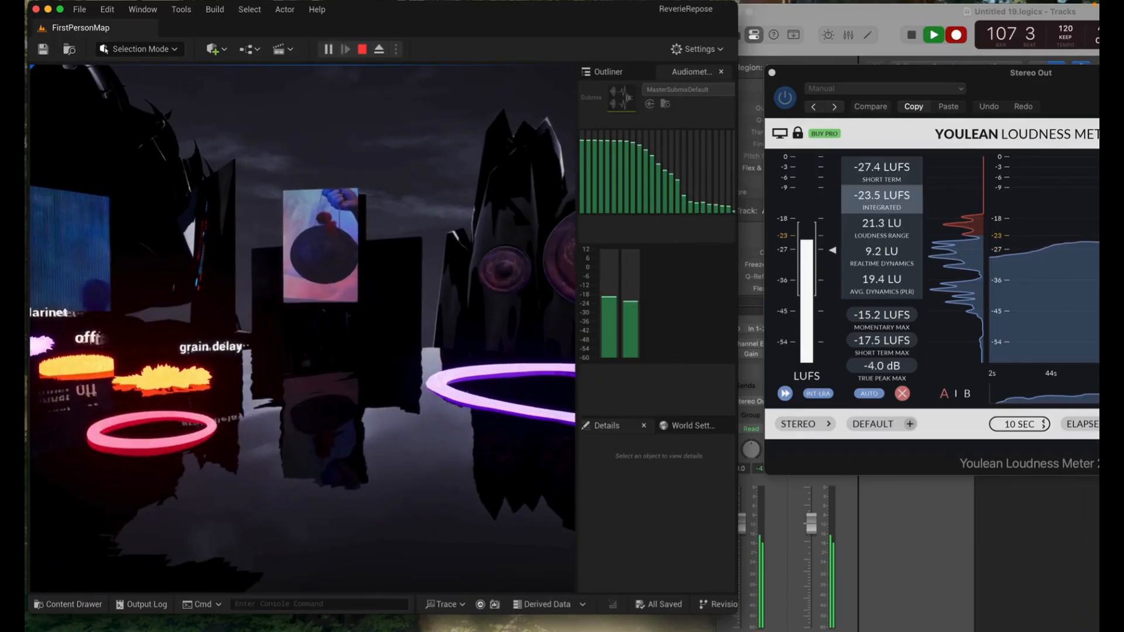
pyautogui.press('w')
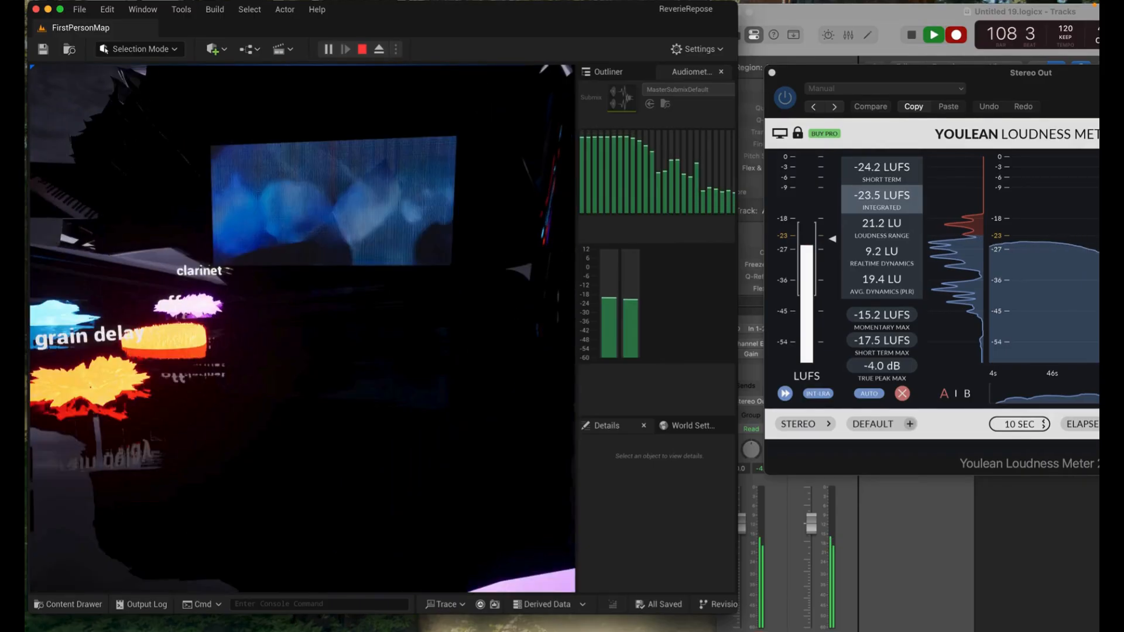
pyautogui.press('a')
pyautogui.press('w')
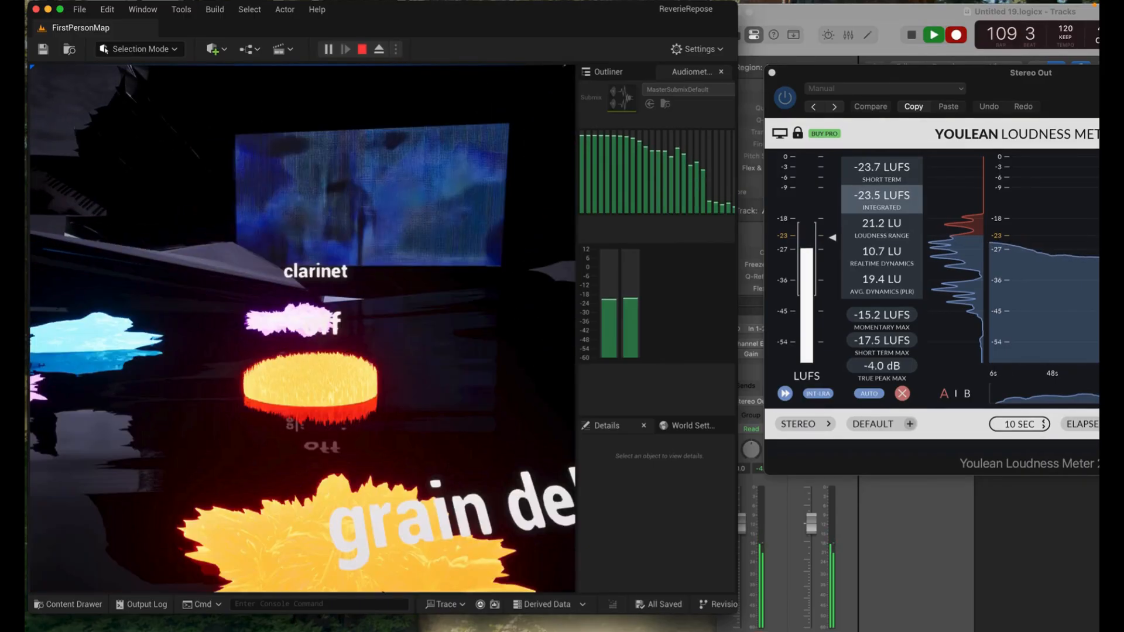
pyautogui.press('s')
# Switch to Logic Pro, close the Youlean Loudness Meter 2 window, and insert a stereo MultiMeter in the next free Stereo Out slot
pyautogui.hotkey('shift', 'F1')
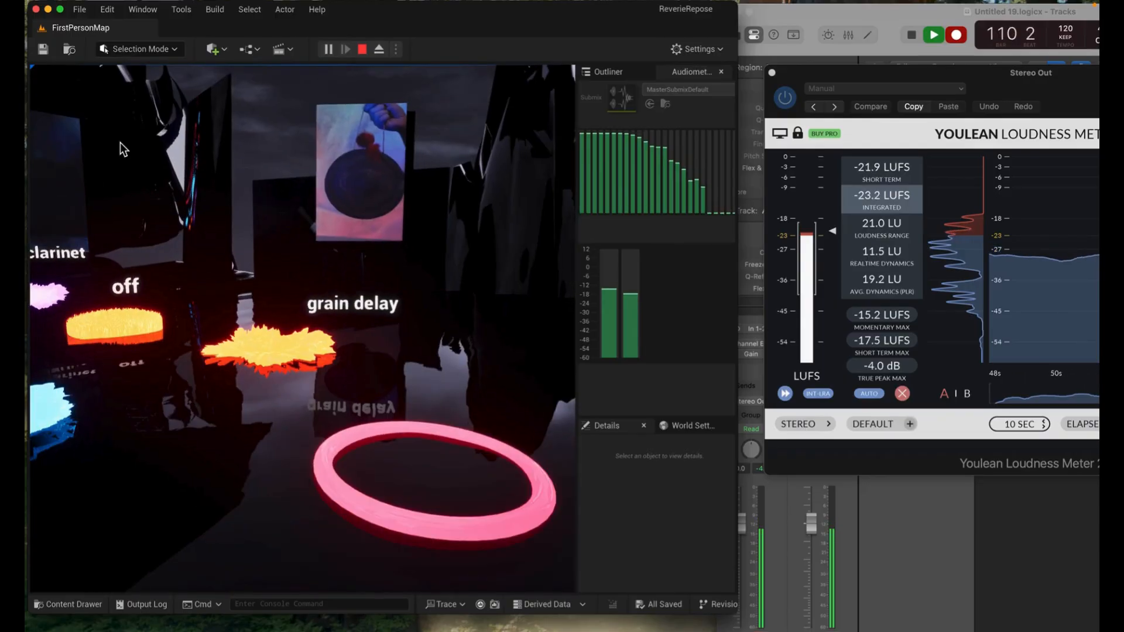
pyautogui.moveTo(879, 73)
pyautogui.mouseDown()
pyautogui.moveTo(509, 54)
pyautogui.moveTo(693, 53)
pyautogui.moveTo(874, 78)
pyautogui.mouseUp()
pyautogui.click(764, 72)
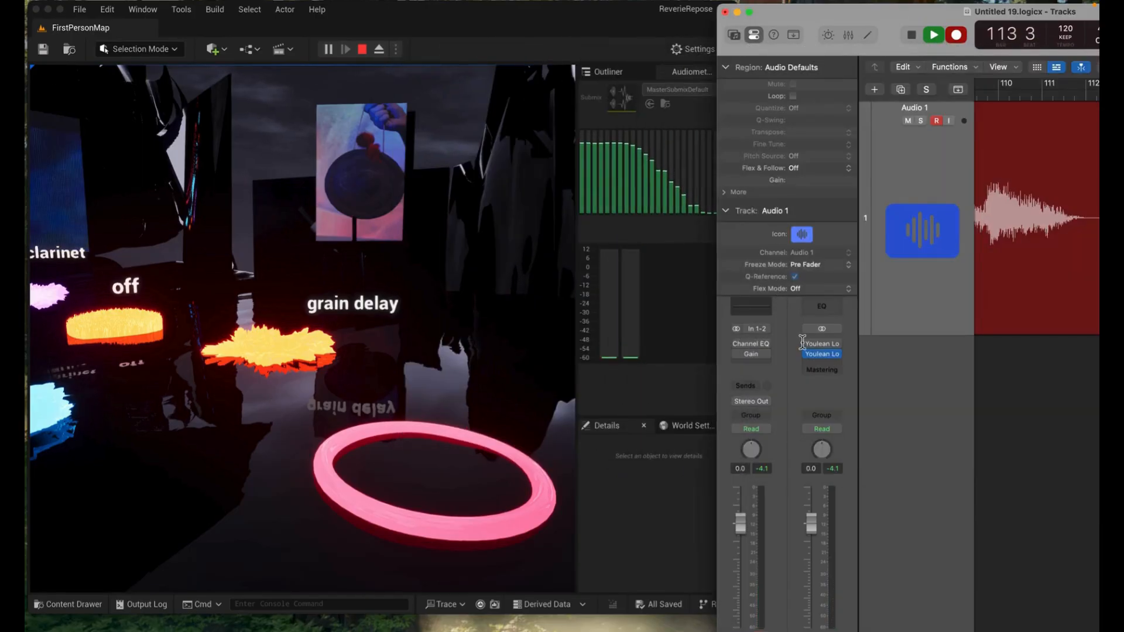
pyautogui.click(821, 363)
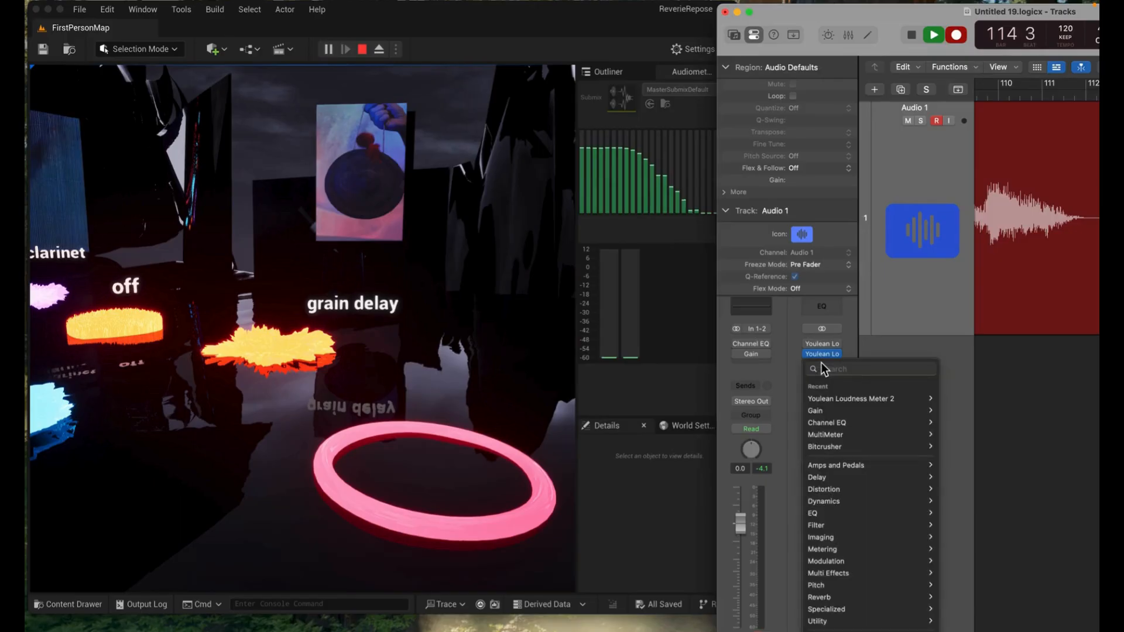
pyautogui.moveTo(823, 576)
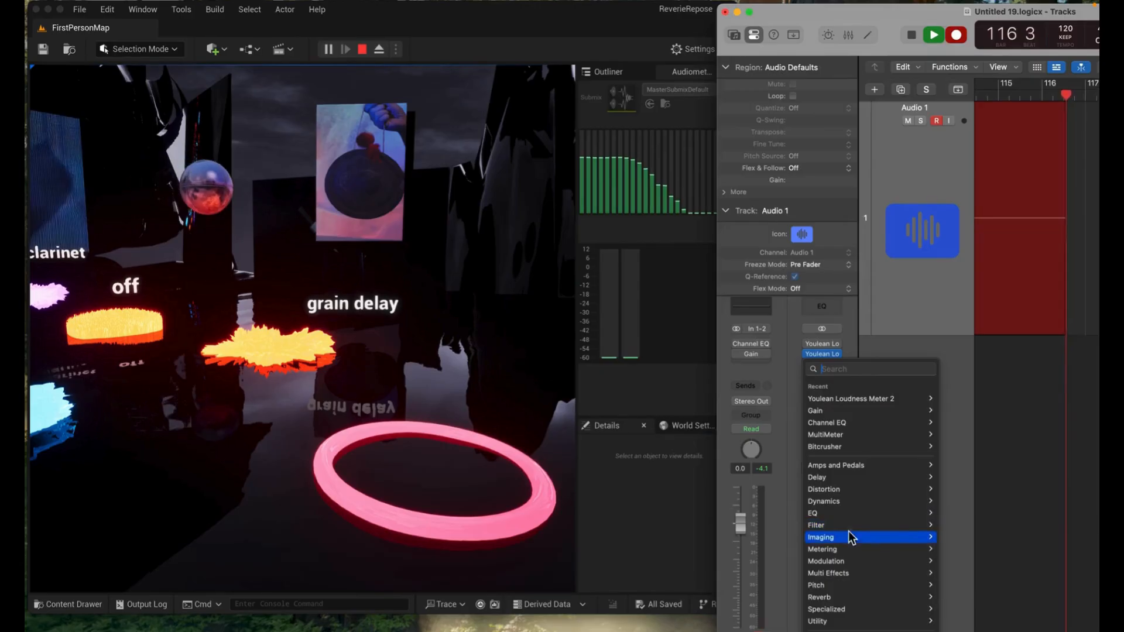
pyautogui.moveTo(848, 513)
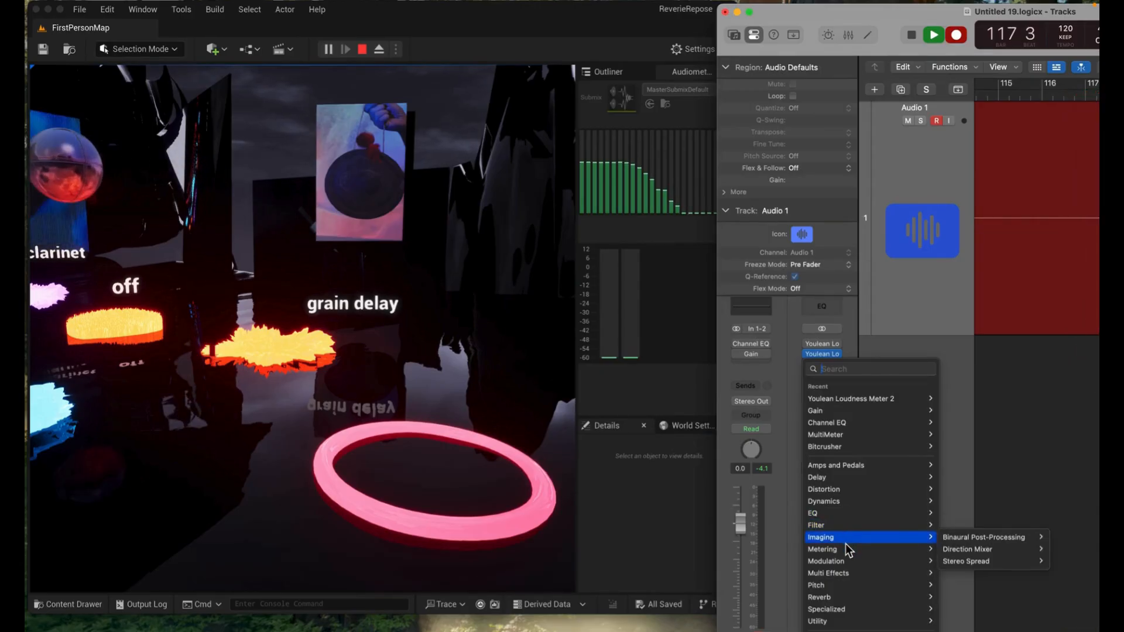
pyautogui.moveTo(846, 545)
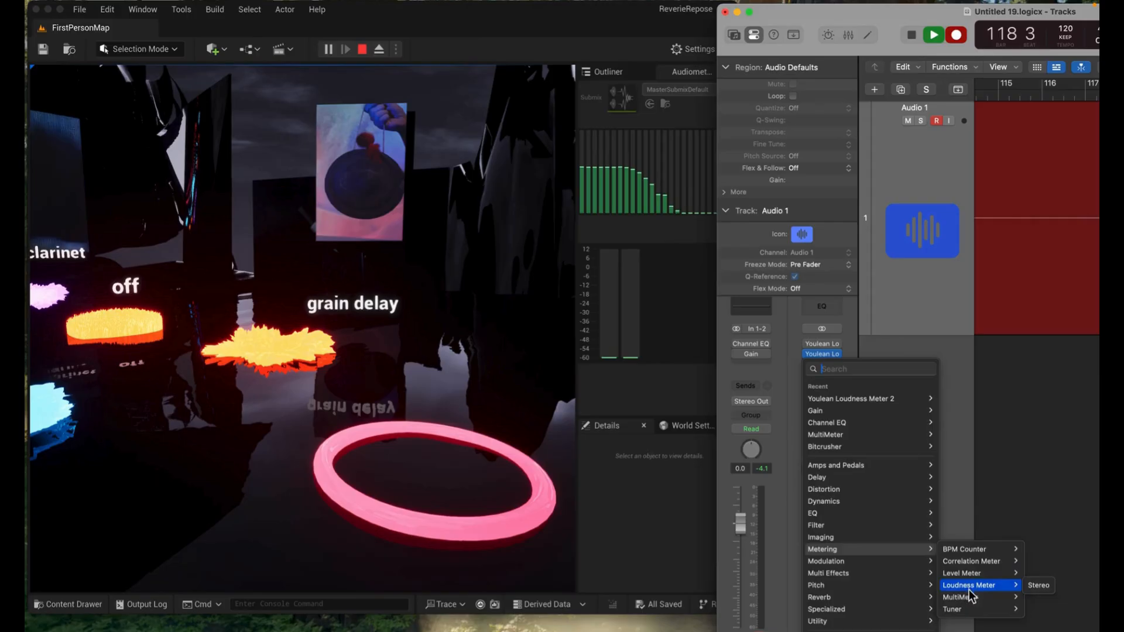
pyautogui.moveTo(972, 598)
pyautogui.click(1030, 597)
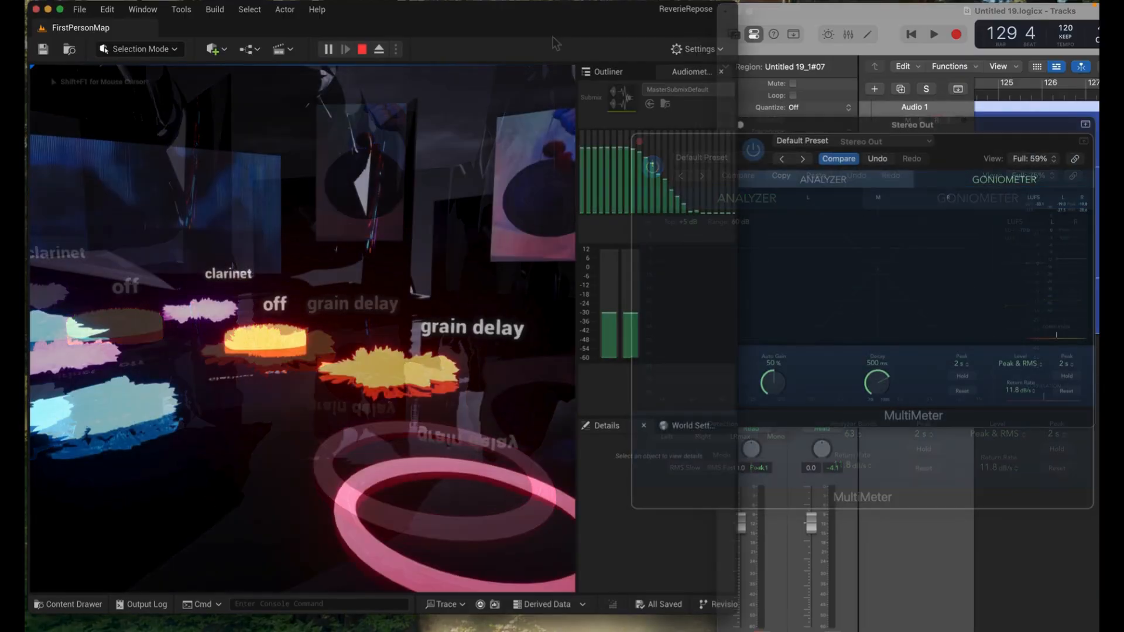
# Walk from grain delay through the off and clarinet areas towards the metronome screen while monitoring the MultiMeter's goniometer
pyautogui.press('w')
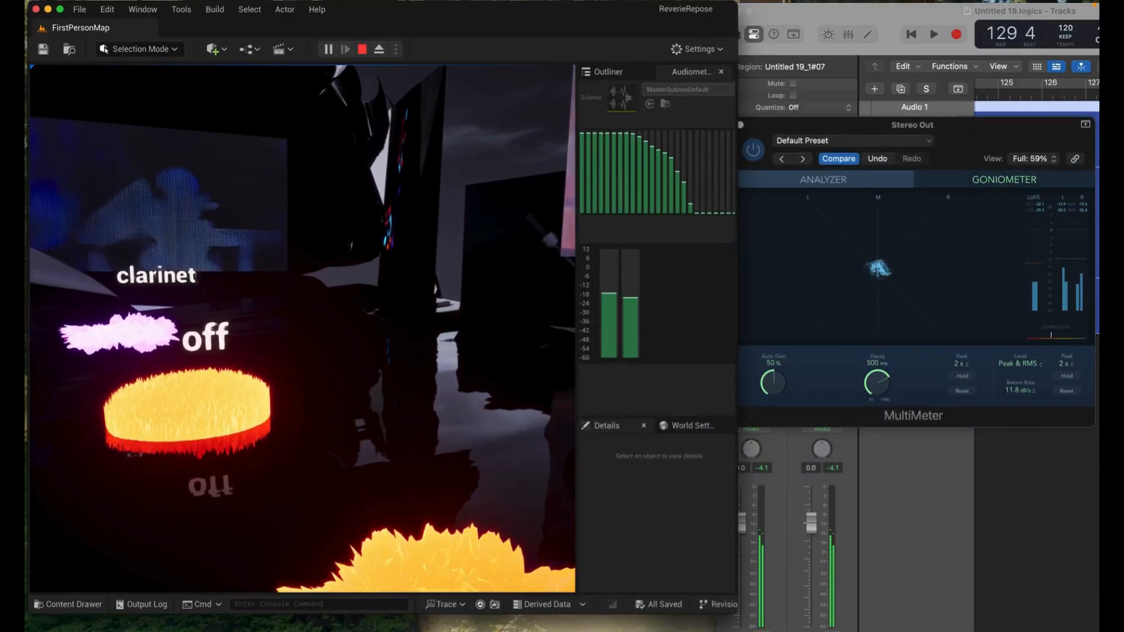
pyautogui.press('w')
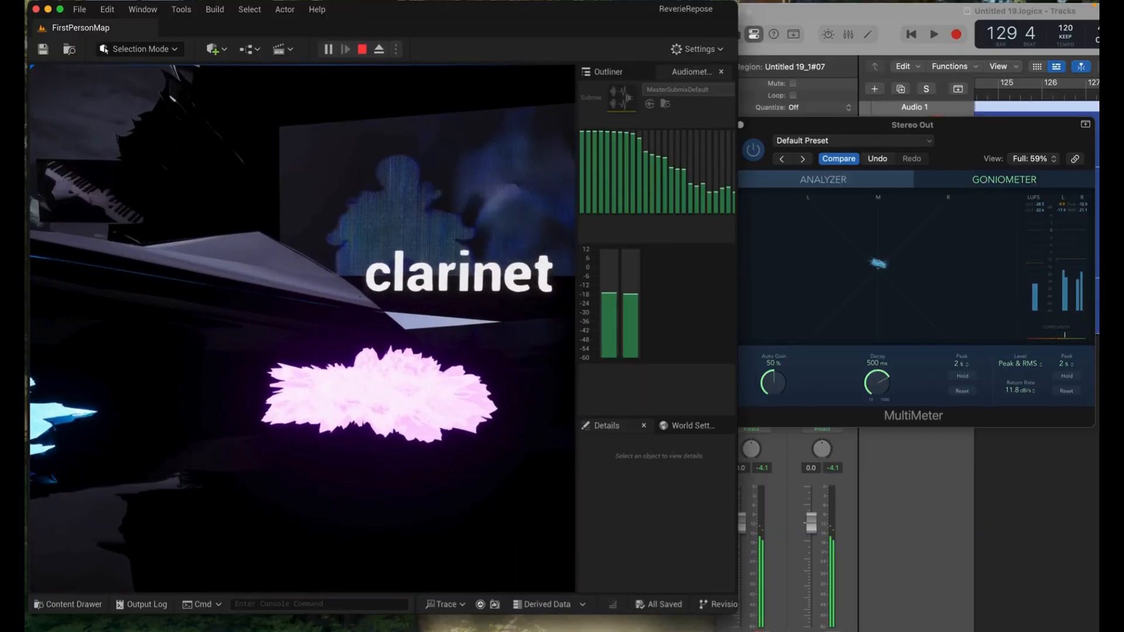
pyautogui.press('w')
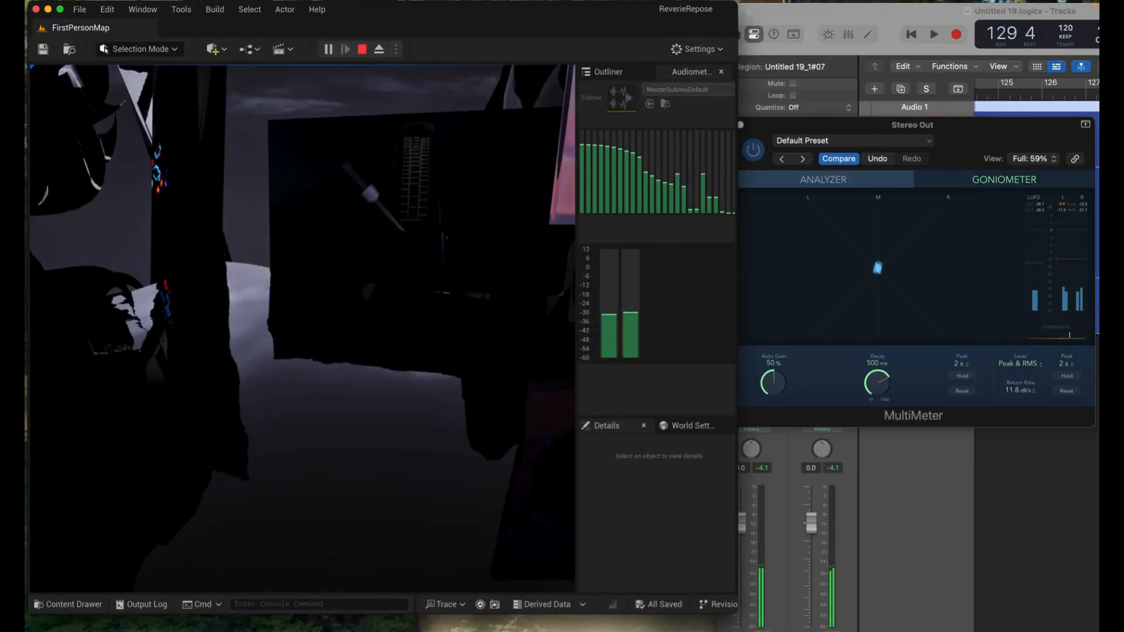
pyautogui.press('w')
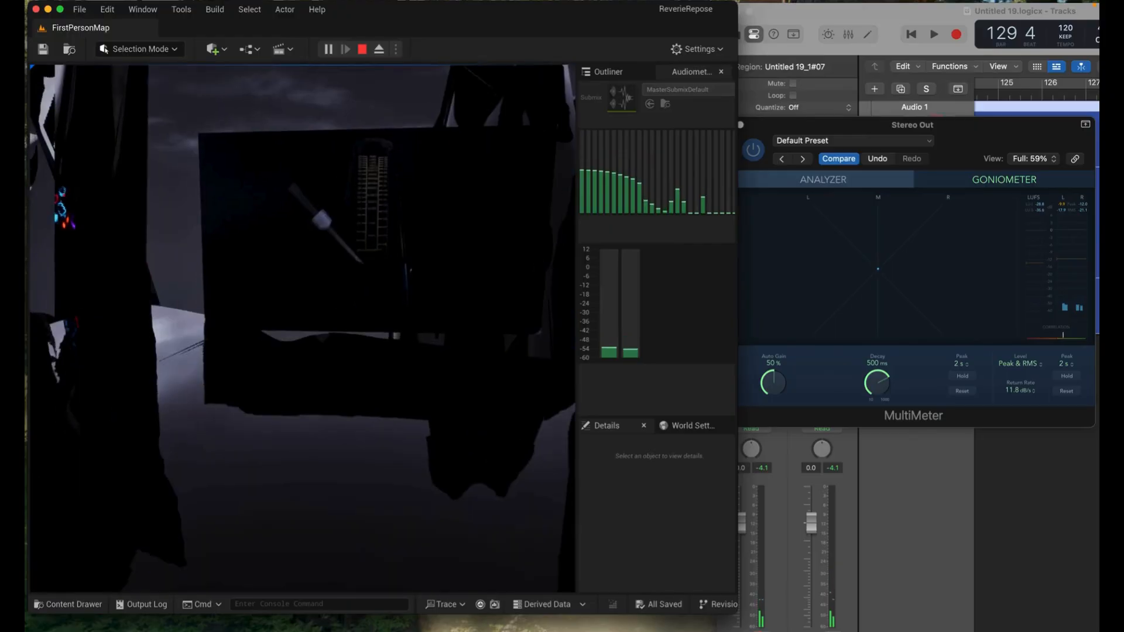
pyautogui.press('w')
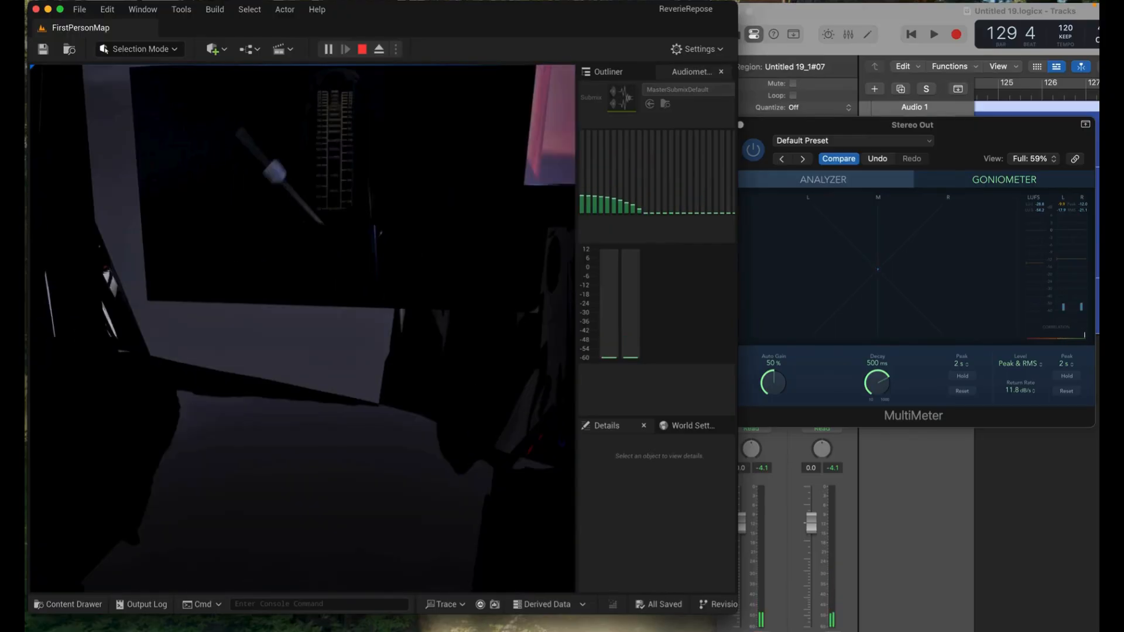
pyautogui.press('w')
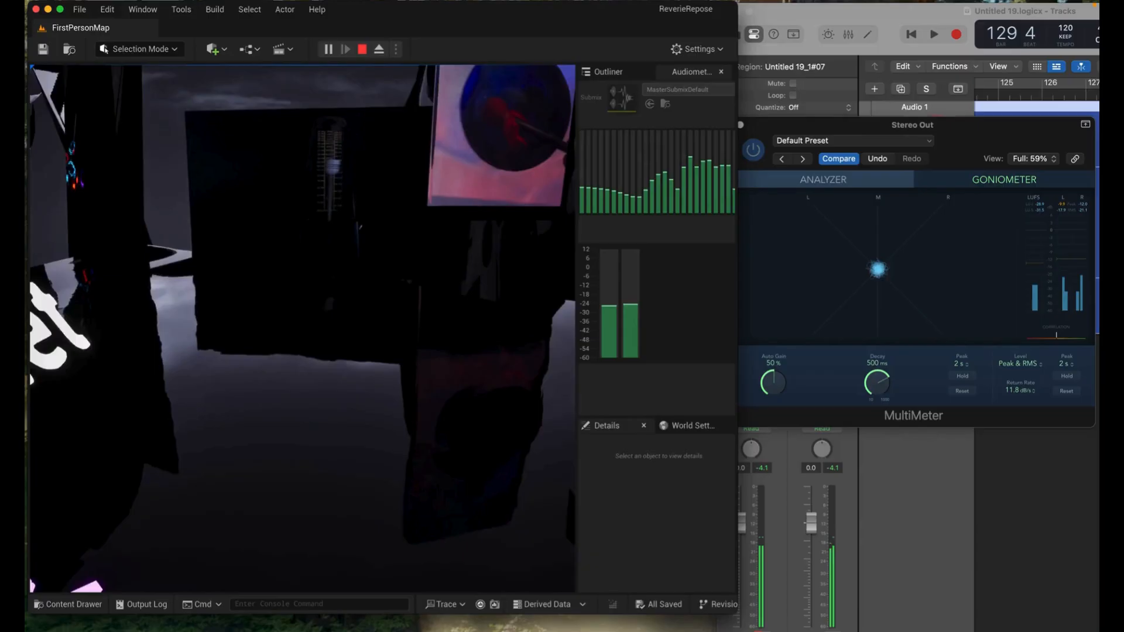
# Back away from the clarinet area and move across to the low tones rectangle while watching the goniometer's stereo image
pyautogui.press('s')
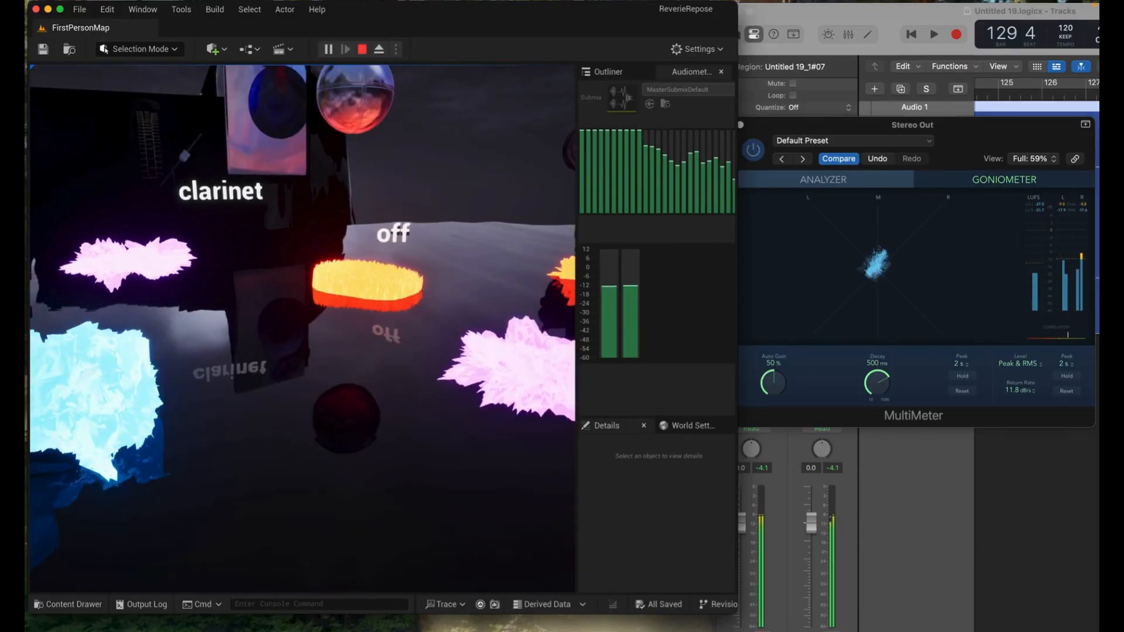
pyautogui.press('s')
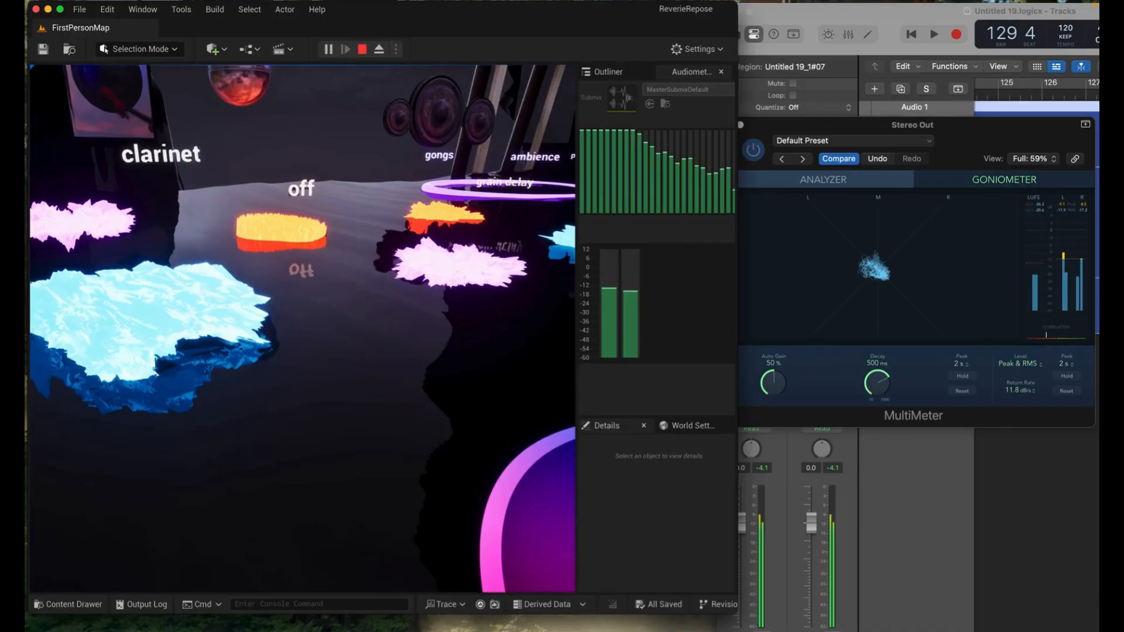
pyautogui.press('w')
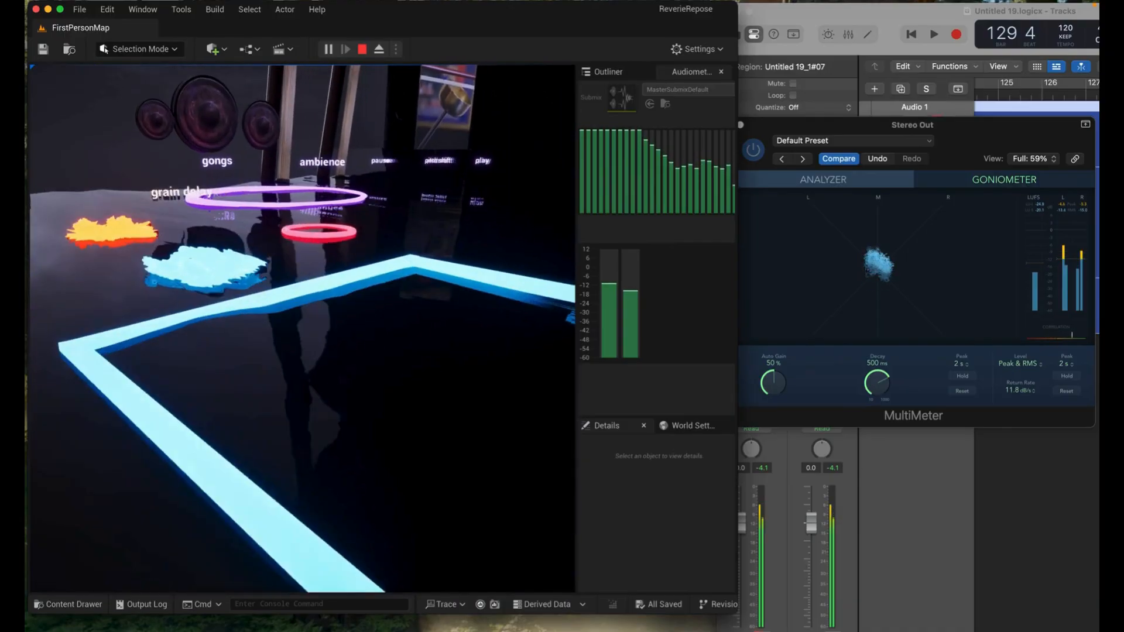
pyautogui.press('d')
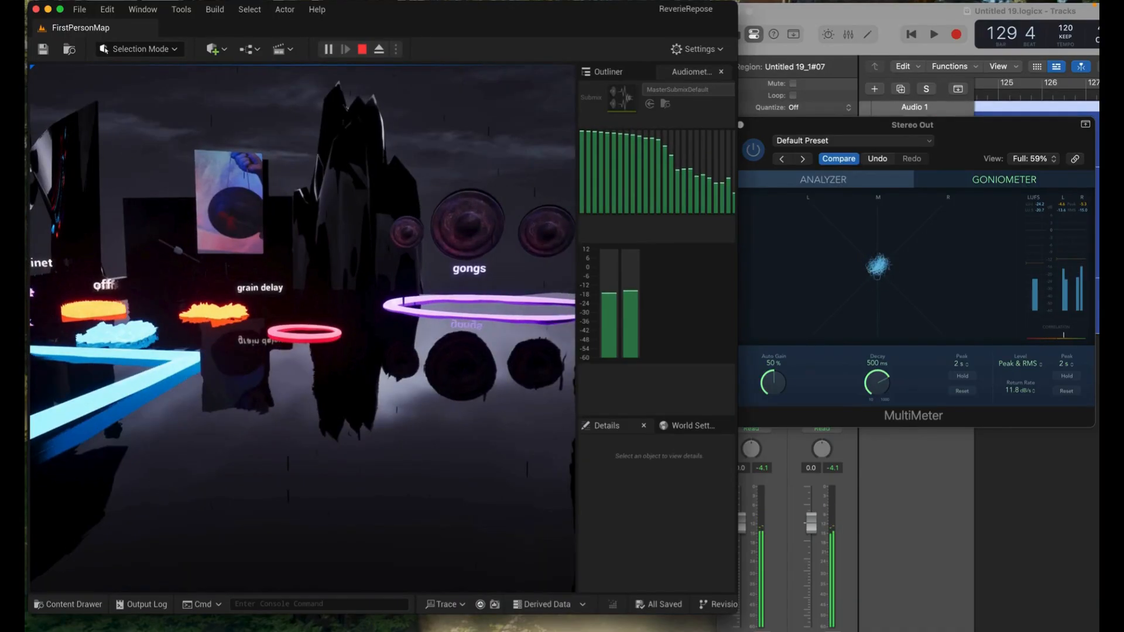
# Walk up to the gongs ring and return to the low tones rectangle while monitoring the goniometer and level meters
pyautogui.press('w')
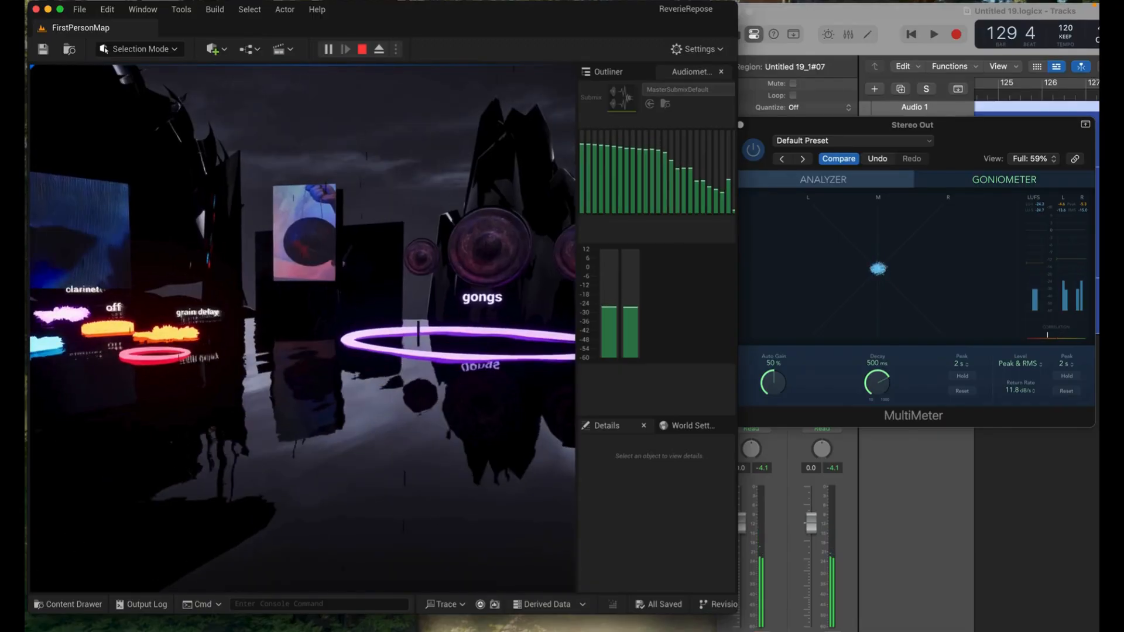
pyautogui.press('w')
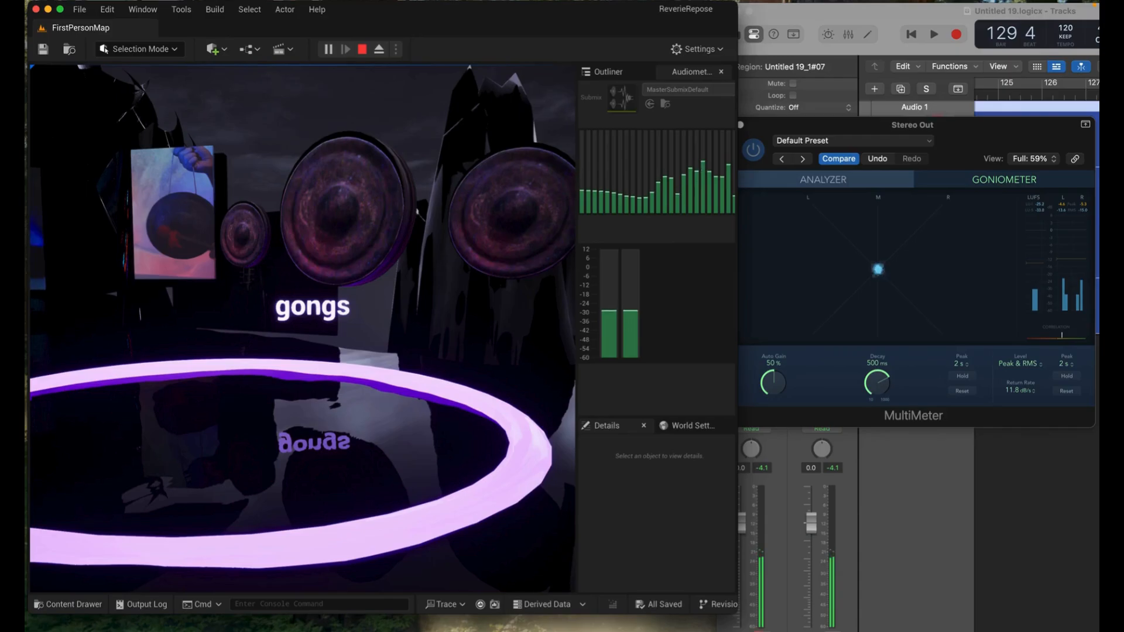
pyautogui.press('s')
pyautogui.press('a')
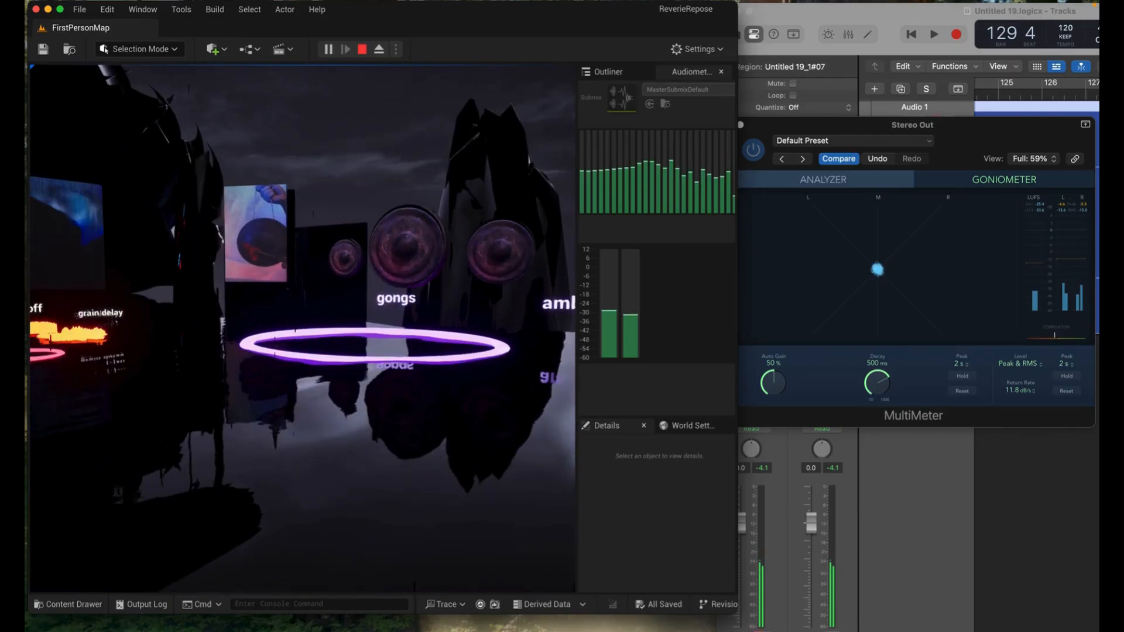
pyautogui.press('a')
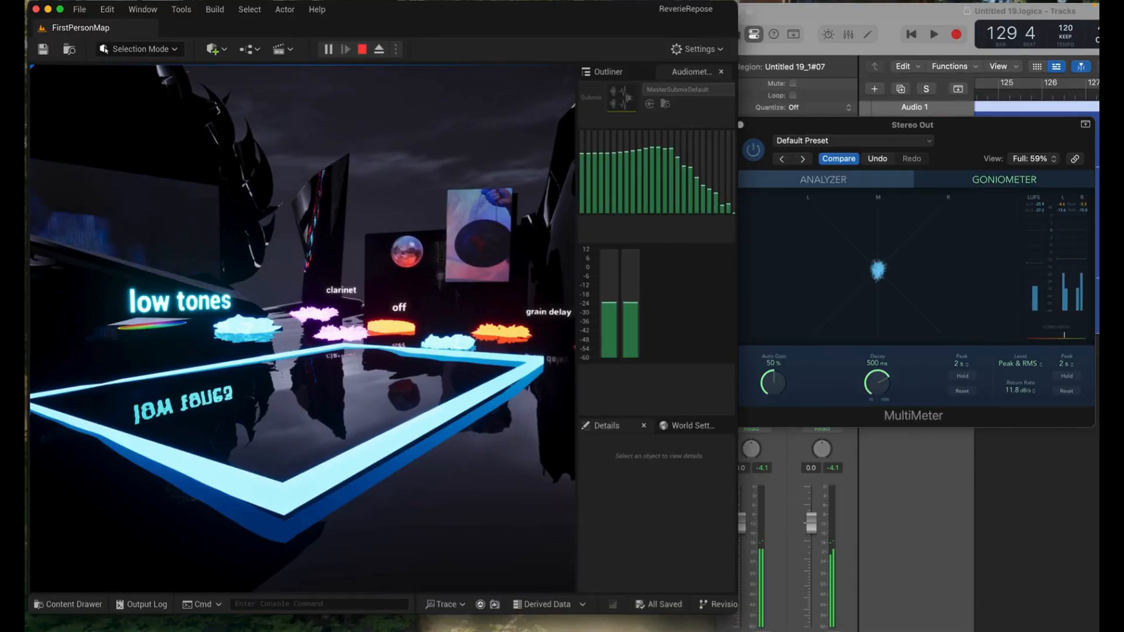
# Stop the play session in the Unreal level and reposition the MultiMeter window slightly in Logic Pro
pyautogui.hotkey('shift', 'F1')
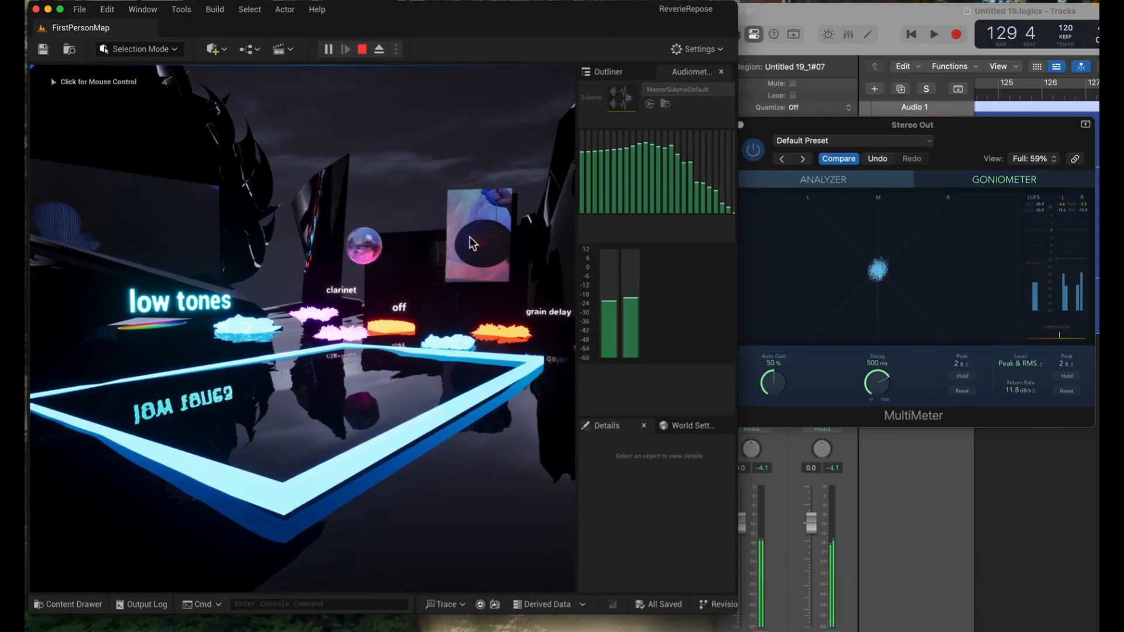
pyautogui.click(361, 49)
pyautogui.moveTo(825, 119); pyautogui.dragTo(869, 137)
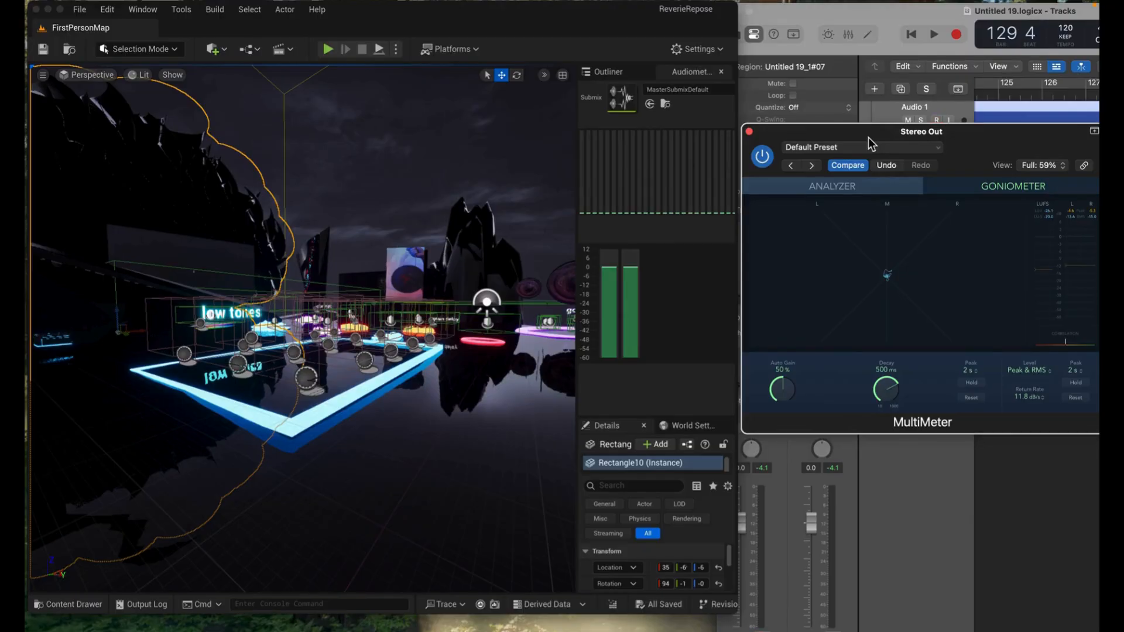
# Move and close the MultiMeter window, and briefly open Youlean Loudness Meter 2 on the stereo output to check its integrated loudness
pyautogui.click(868, 137)
pyautogui.moveTo(869, 138); pyautogui.dragTo(866, 138)
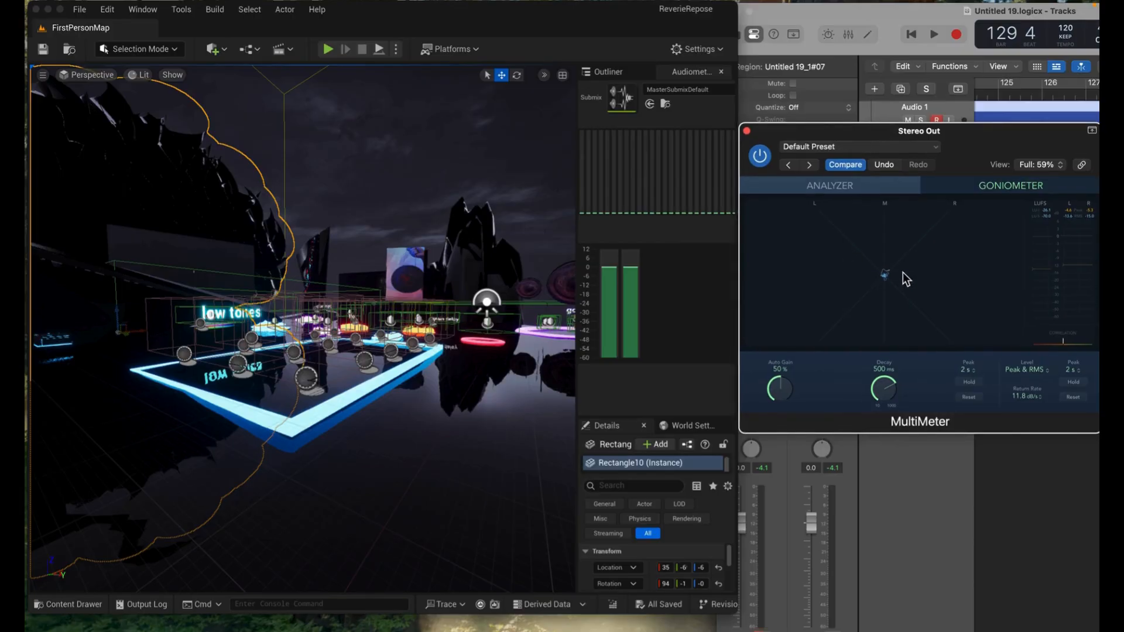
pyautogui.moveTo(768, 135); pyautogui.dragTo(732, 116)
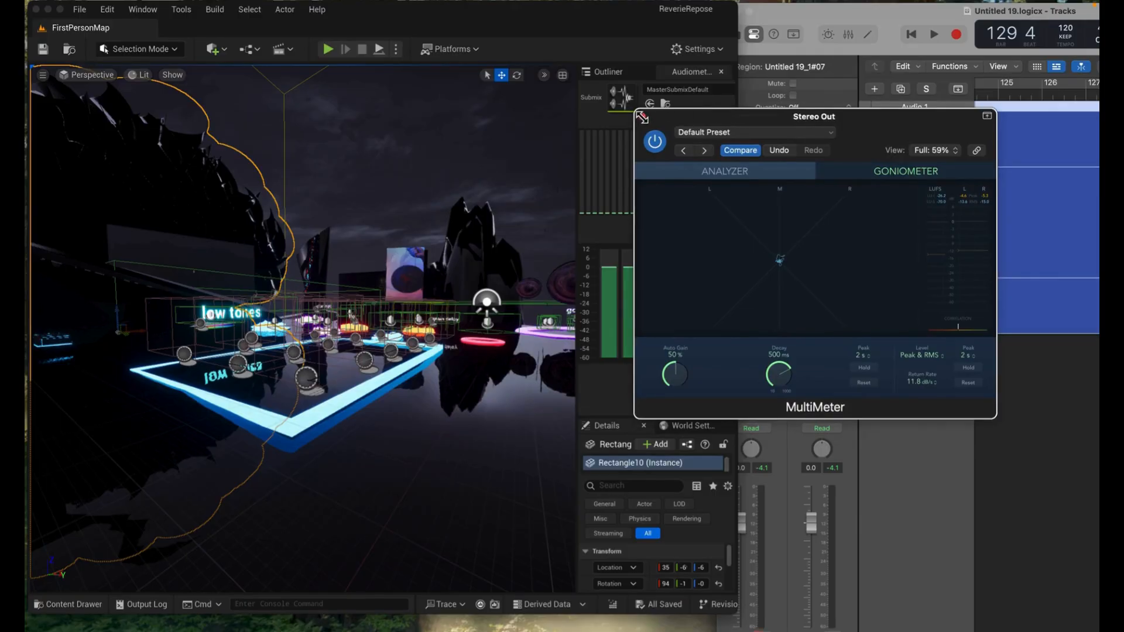
pyautogui.moveTo(656, 118); pyautogui.dragTo(645, 118)
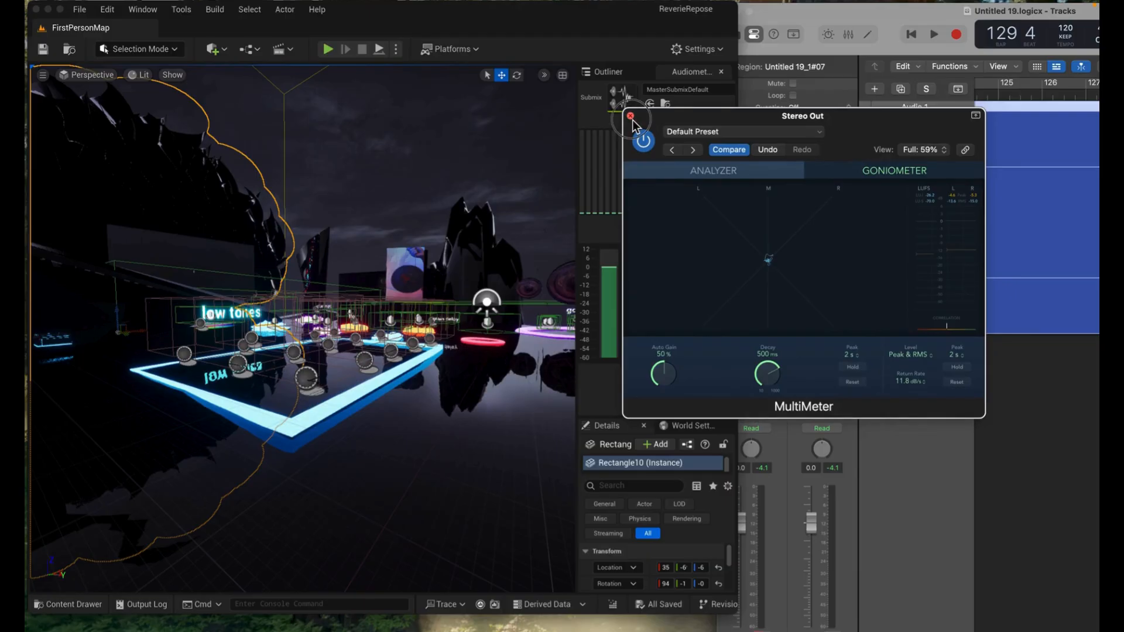
pyautogui.click(630, 117)
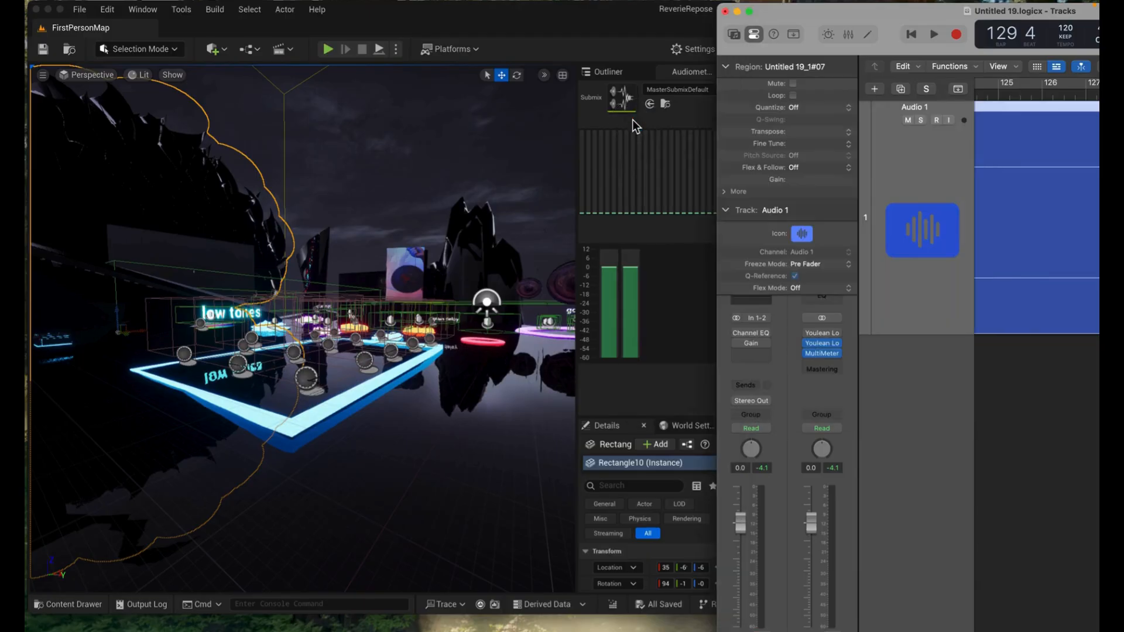
pyautogui.click(822, 346)
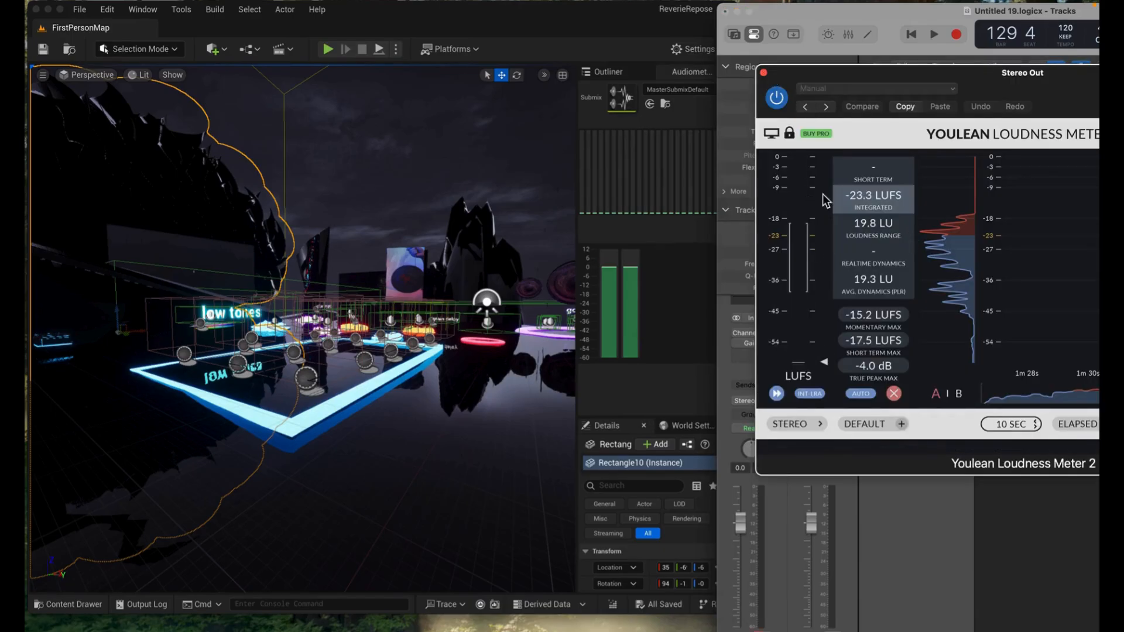
pyautogui.click(766, 74)
# Delete the recorded region from the Audio 1 track in Logic Pro and switch back to the repositioned Unreal Editor window
pyautogui.moveTo(913, 10); pyautogui.dragTo(778, 8)
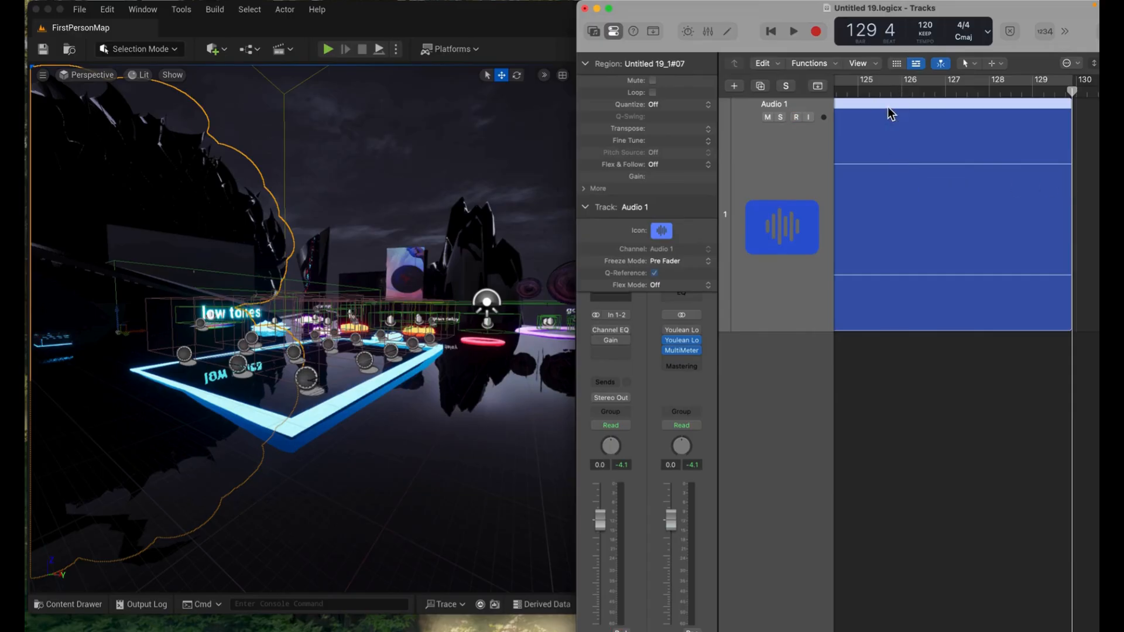
pyautogui.press('Delete')
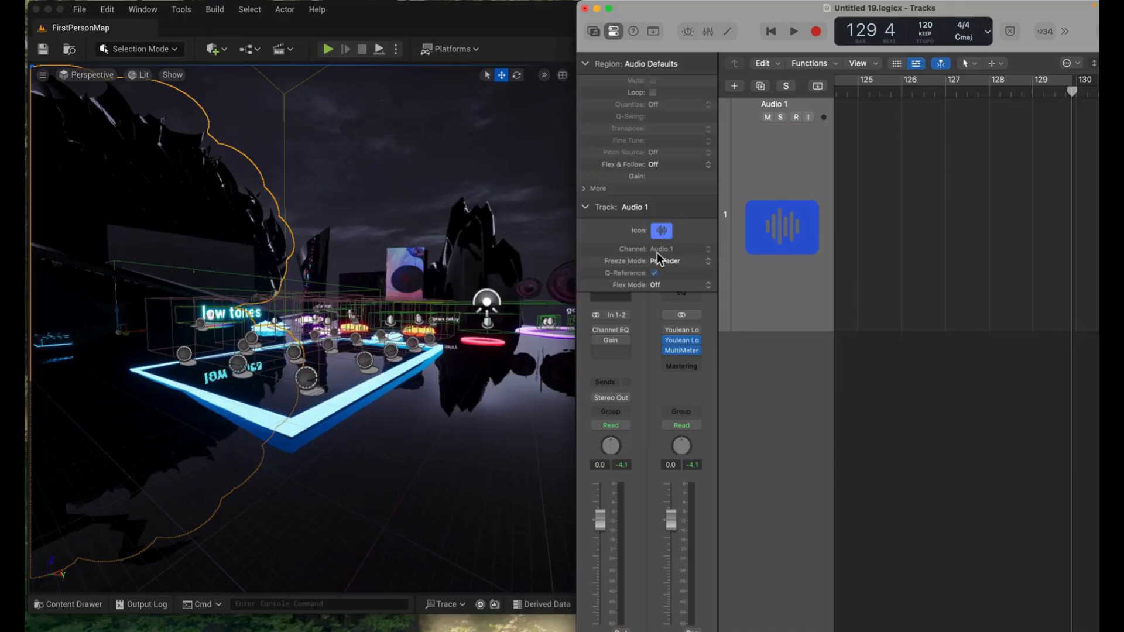
pyautogui.click(436, 189)
pyautogui.moveTo(411, 25); pyautogui.dragTo(439, 22)
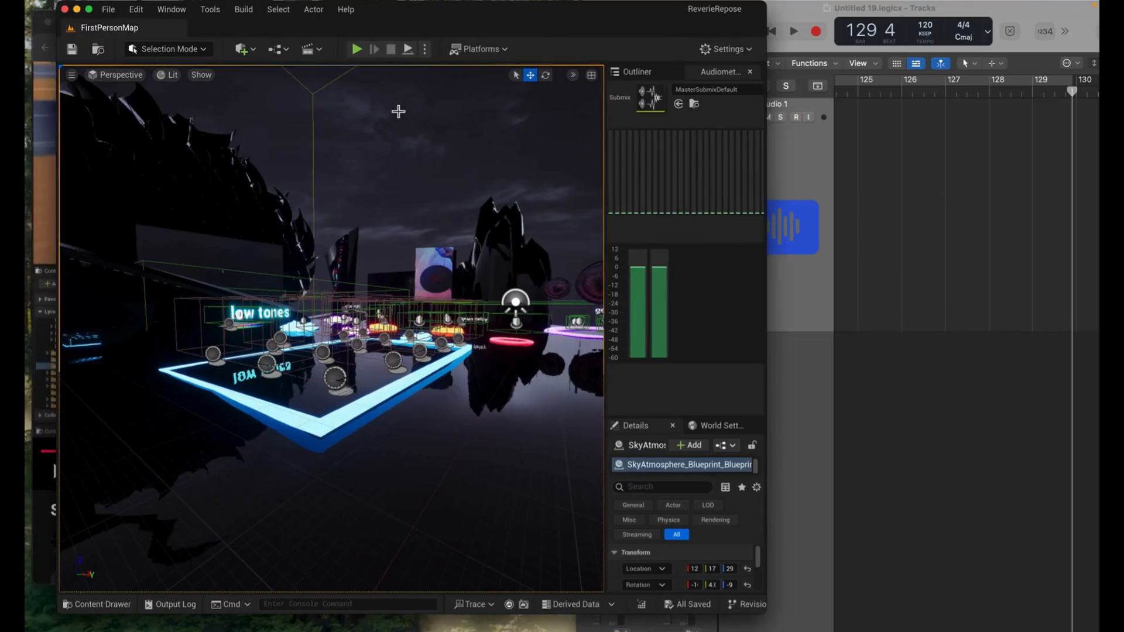
# Search the project content for "metasound" and open the Audio_unit MetaSound
pyautogui.hotkey('ctrl', 'space')
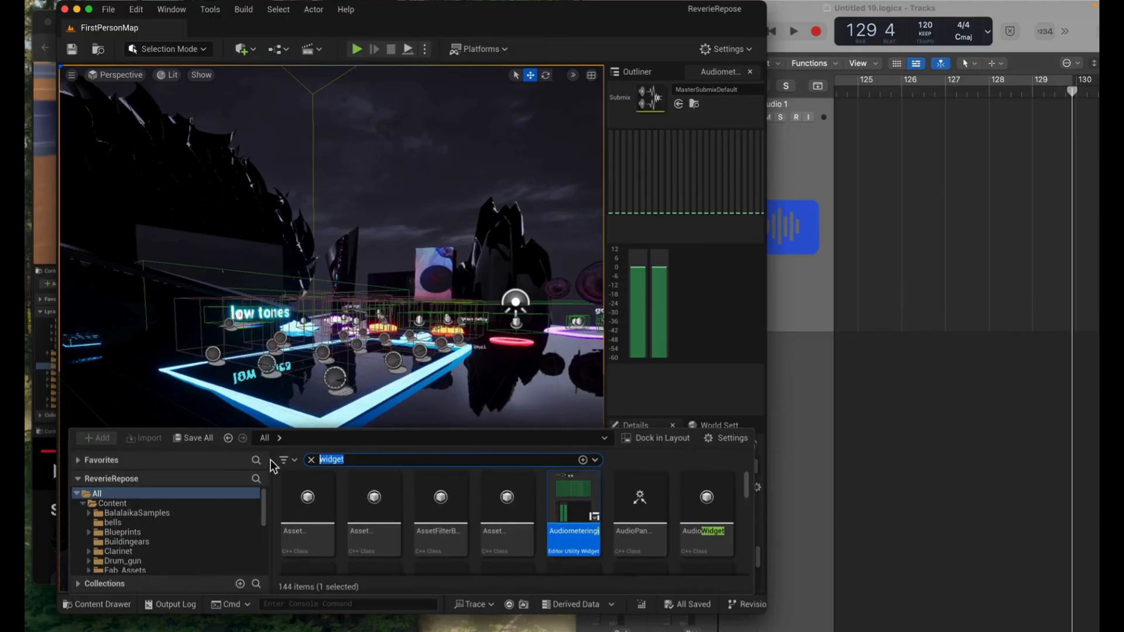
pyautogui.write('meta')
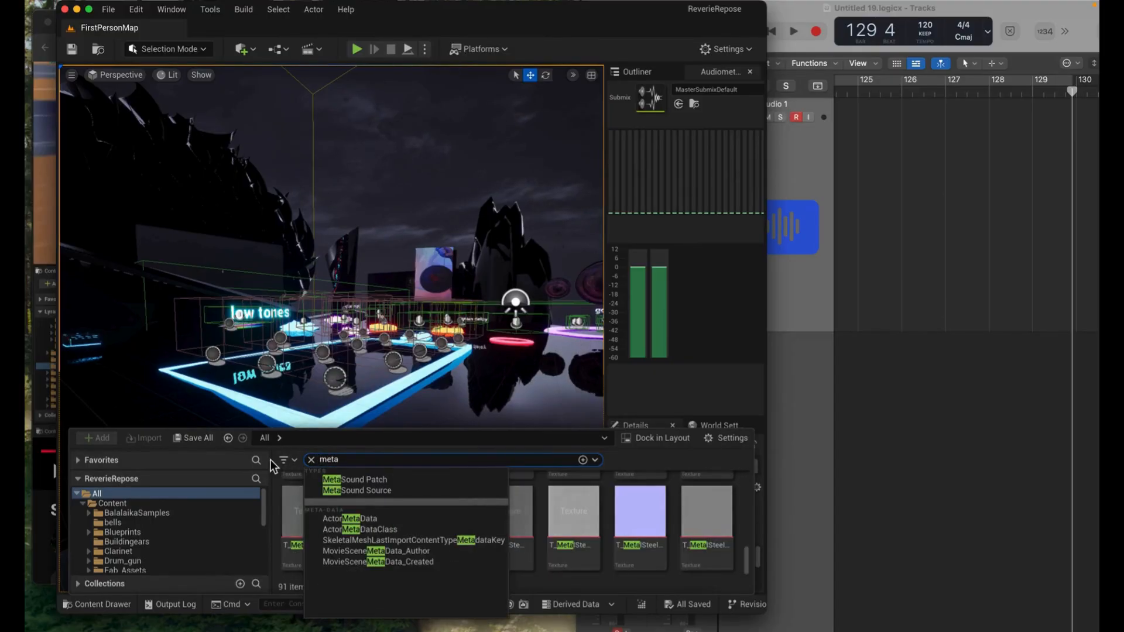
pyautogui.write('sound')
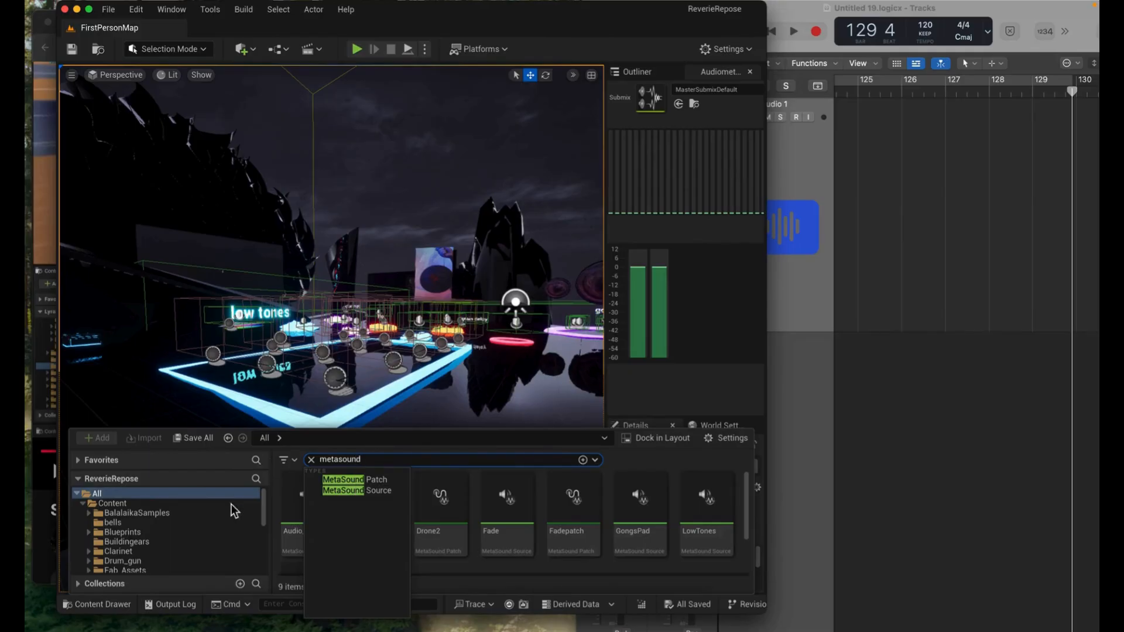
pyautogui.click(305, 542)
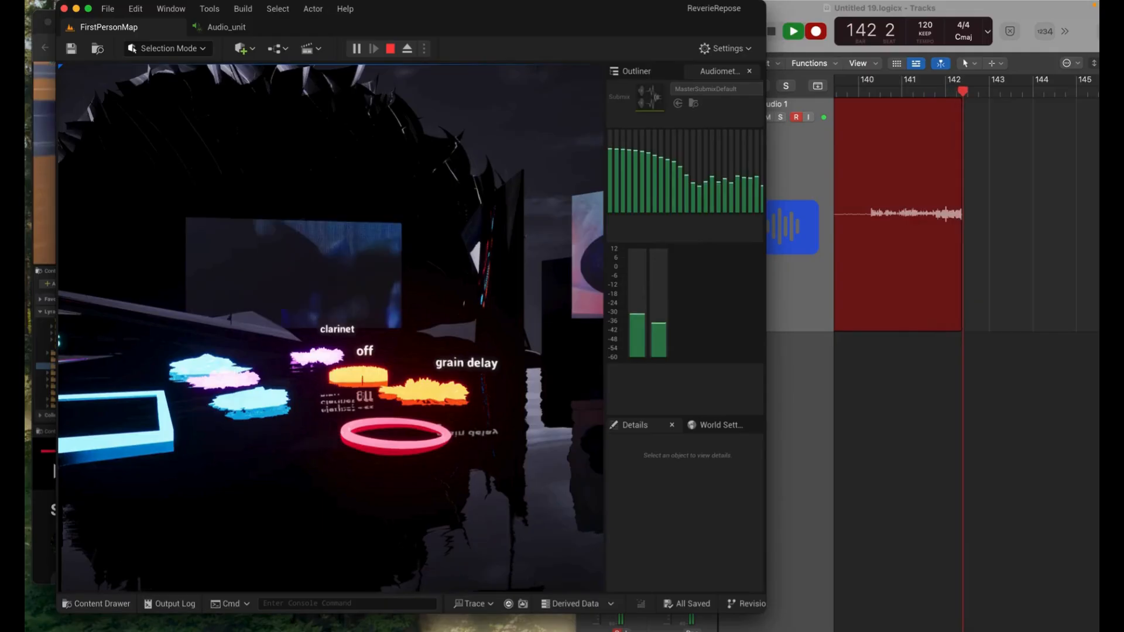
# Walk past the grain delay area to the off circle while watching the metering widget and the Logic Pro recording
pyautogui.press('w')
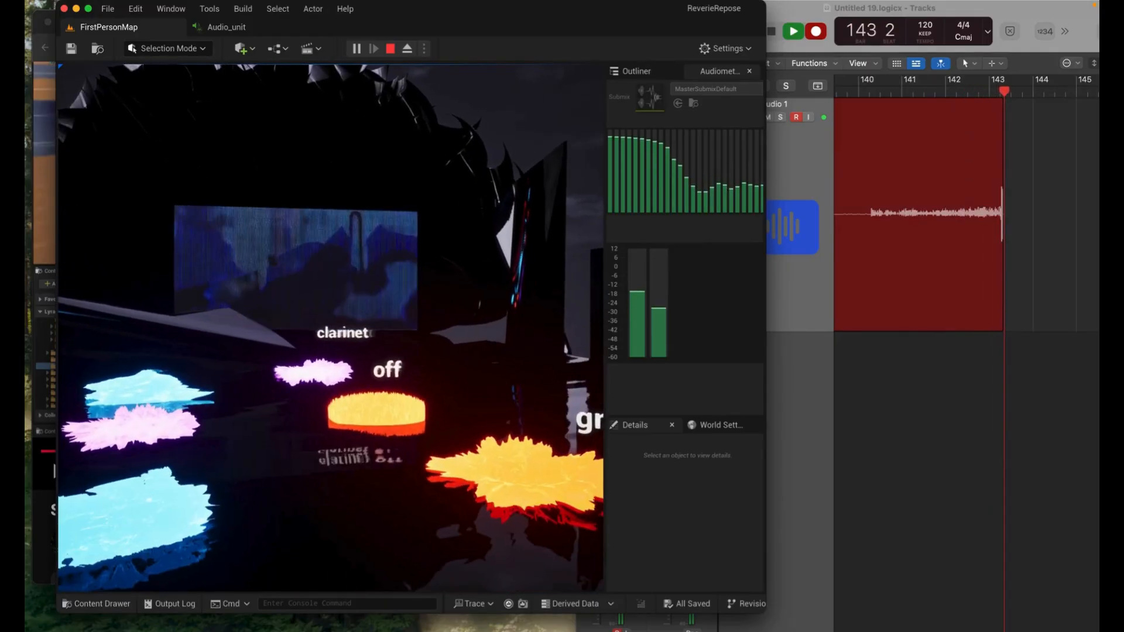
pyautogui.press('s')
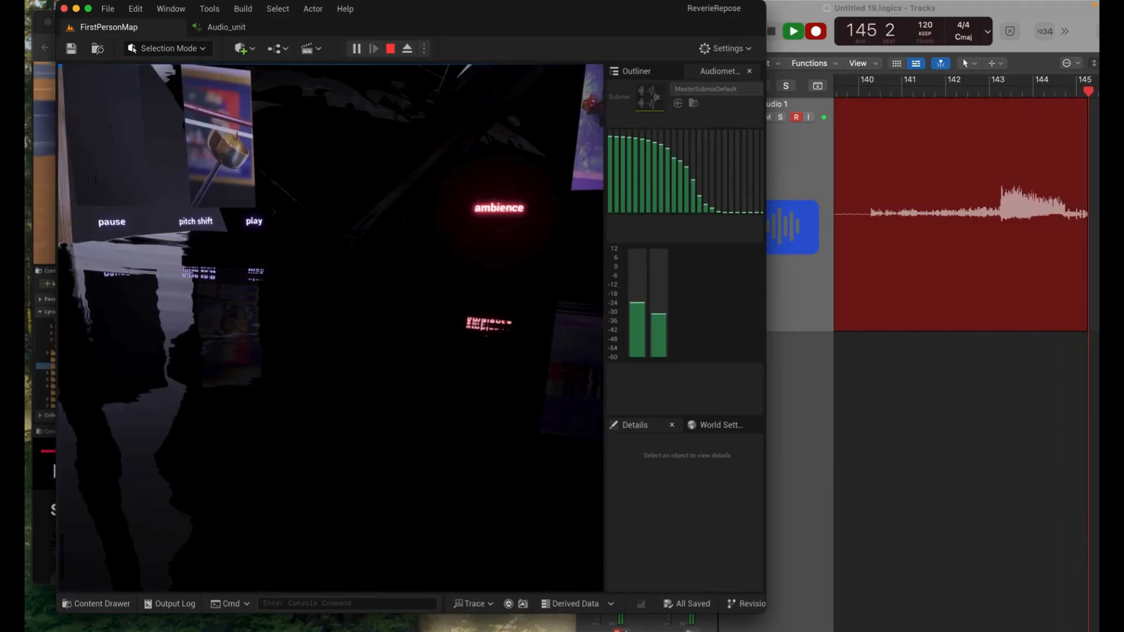
pyautogui.press('w')
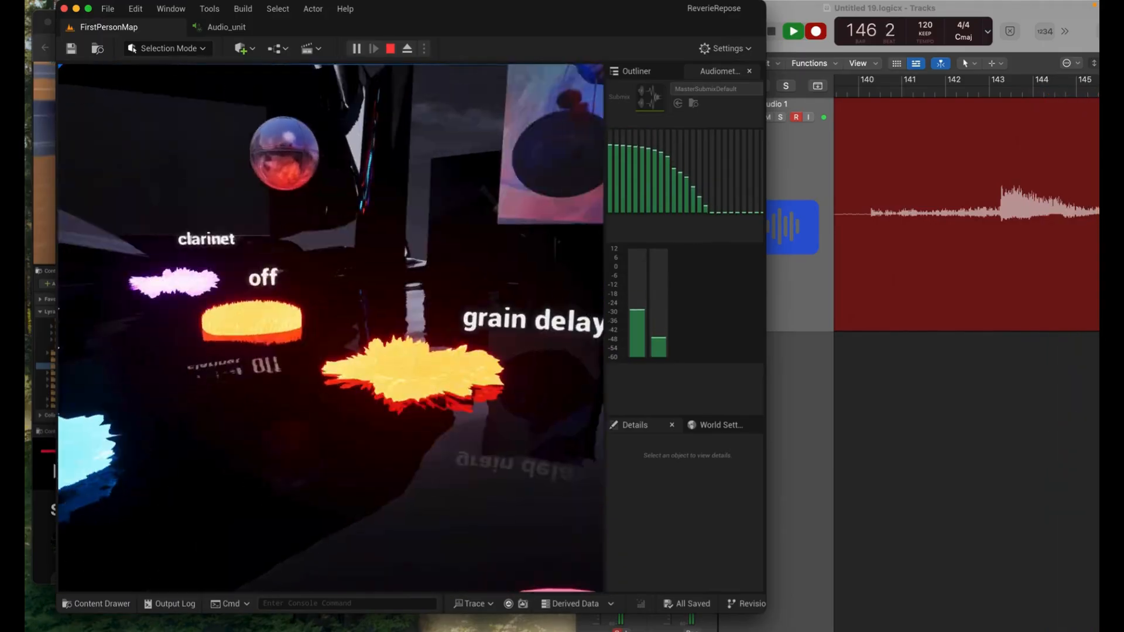
pyautogui.press('w')
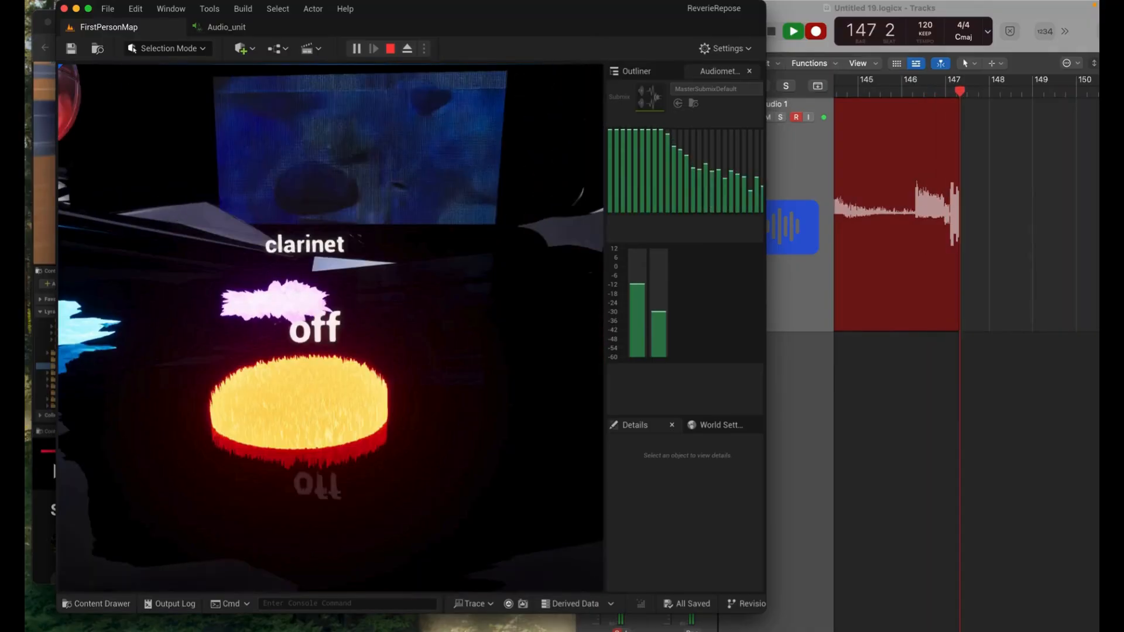
pyautogui.press('w')
# Back away from the off circle towards the red ring near grain delay while monitoring the levels and recorded waveform
pyautogui.press('s')
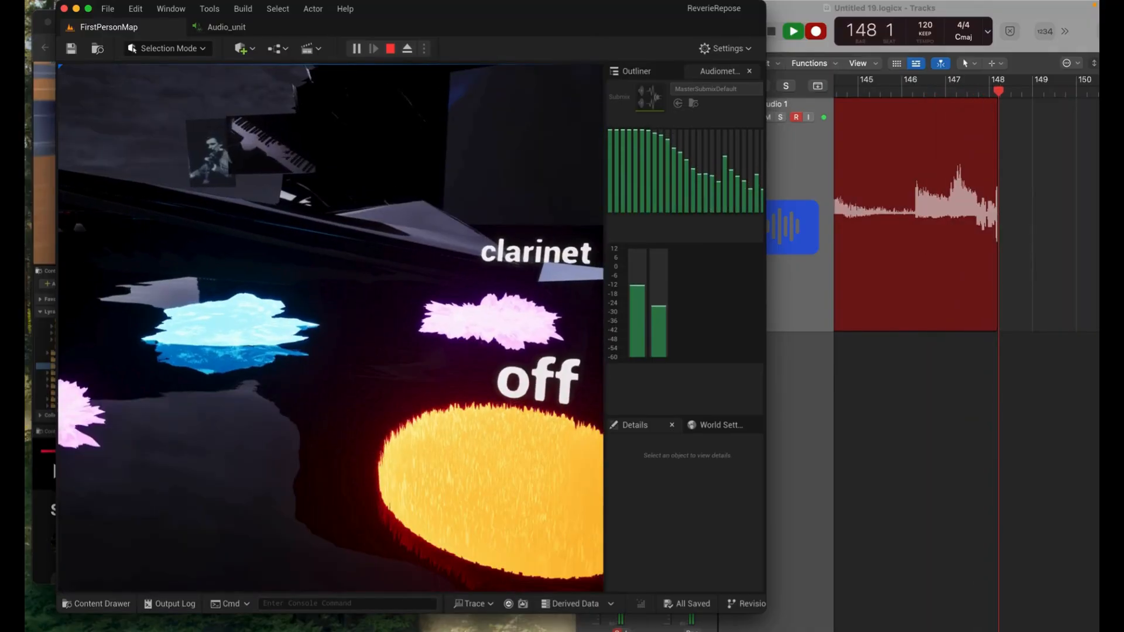
pyautogui.press('s')
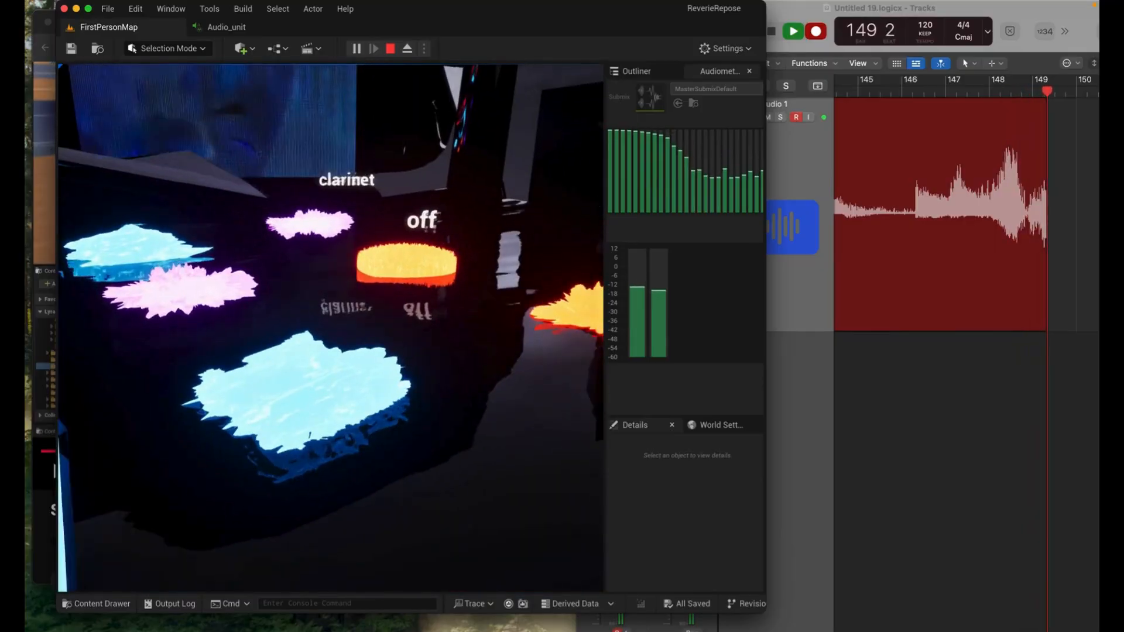
pyautogui.press('s')
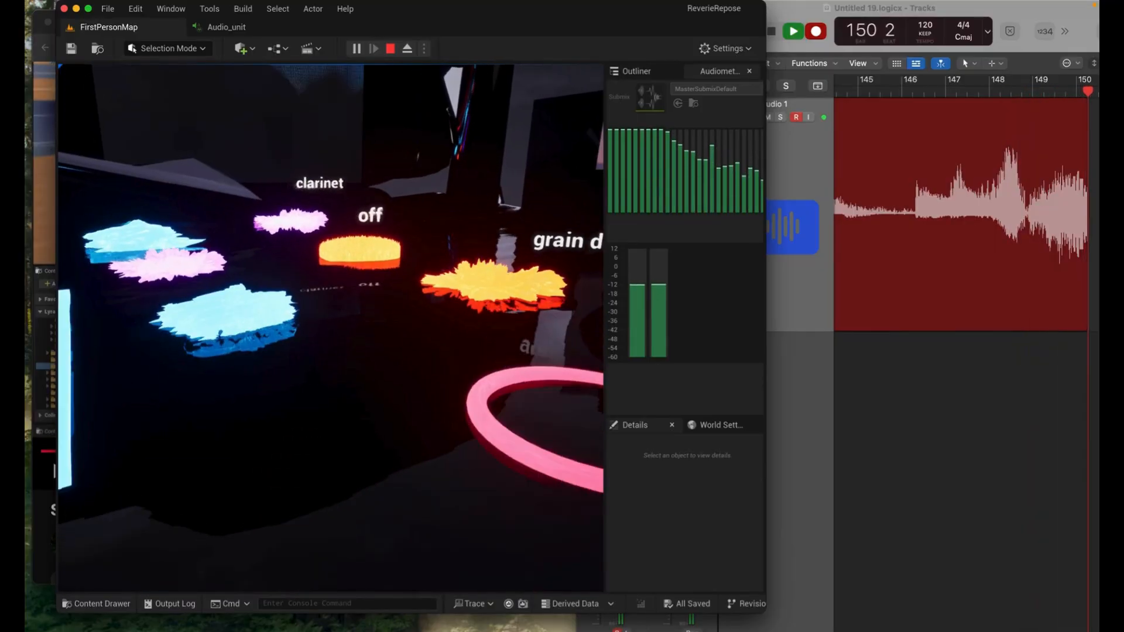
pyautogui.press('s')
pyautogui.press('w')
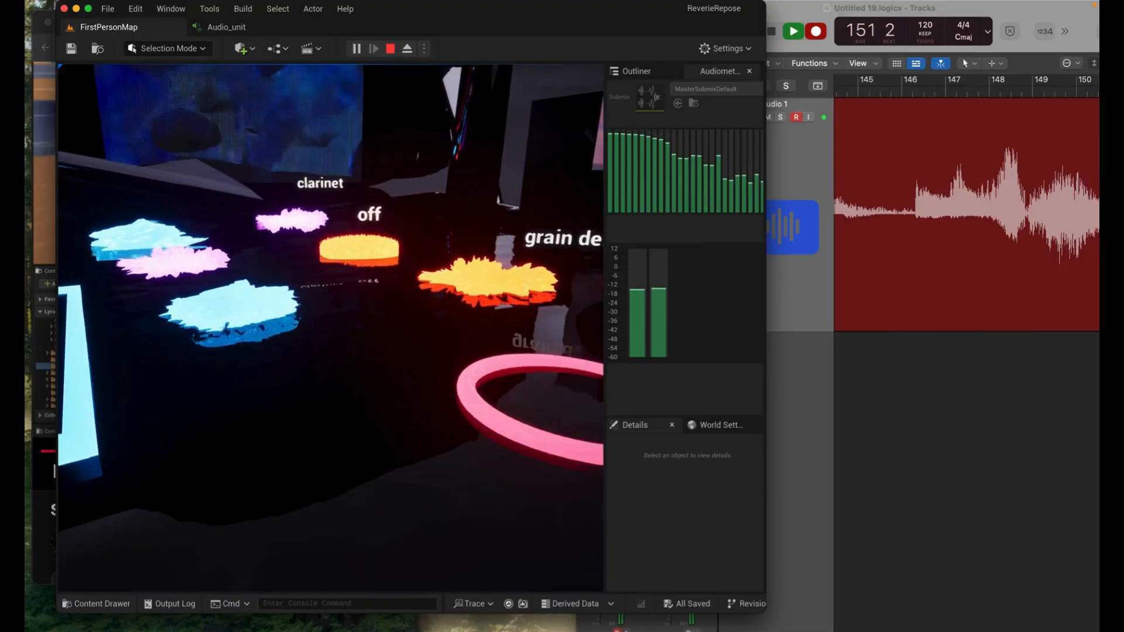
# Walk over the off circle and past the low tones rectangle into the bells ring while monitoring the audio levels
pyautogui.press('w')
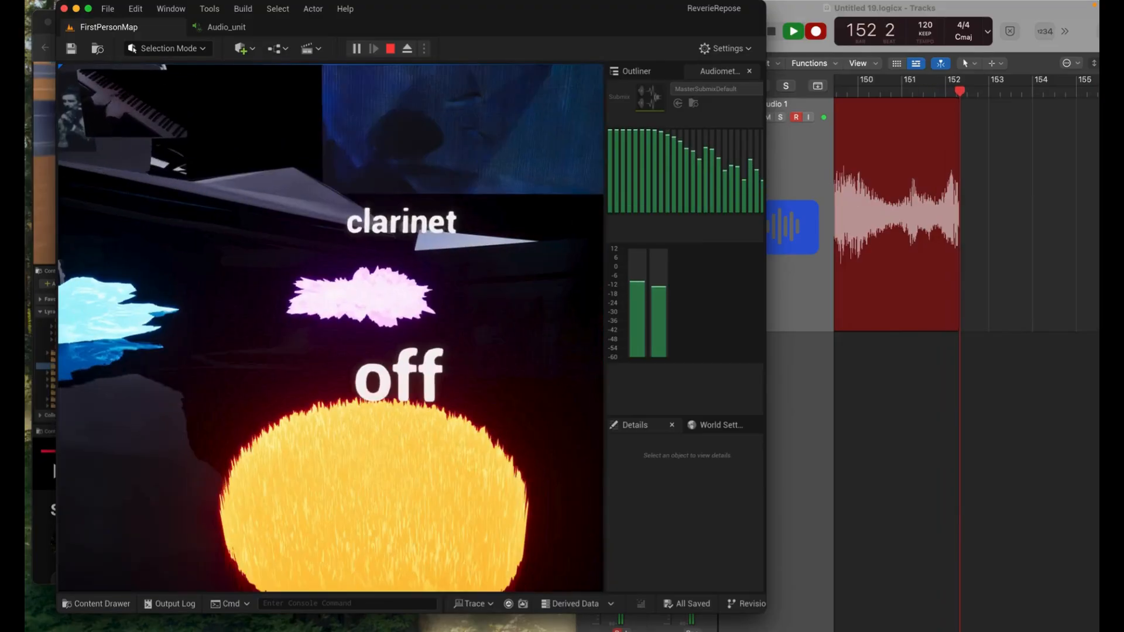
pyautogui.press('w')
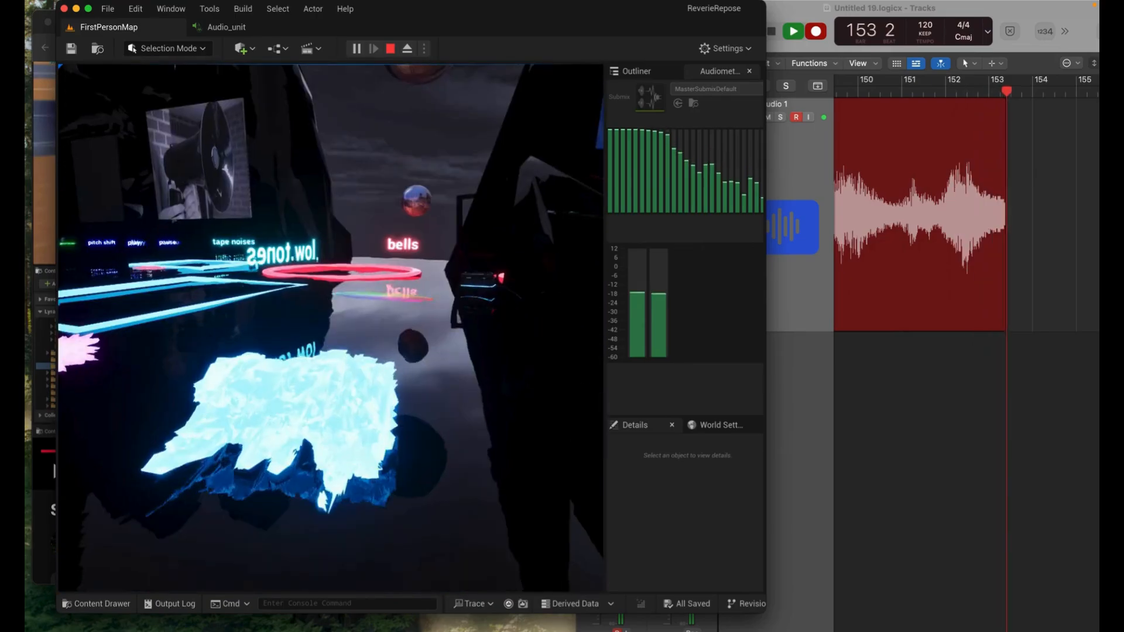
pyautogui.press('w')
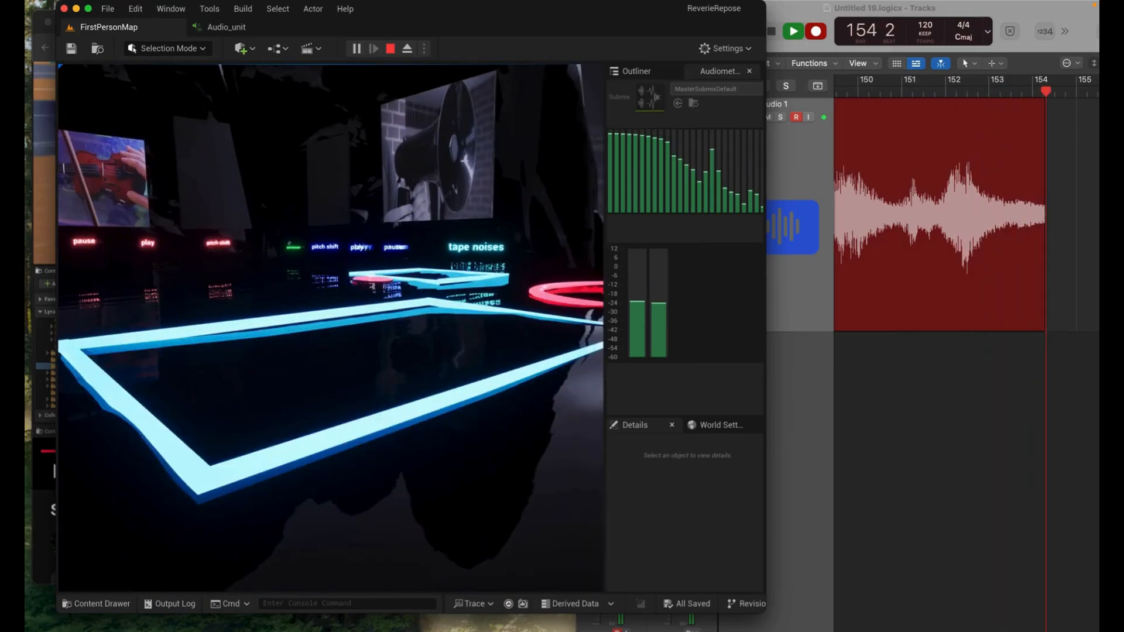
pyautogui.press('w')
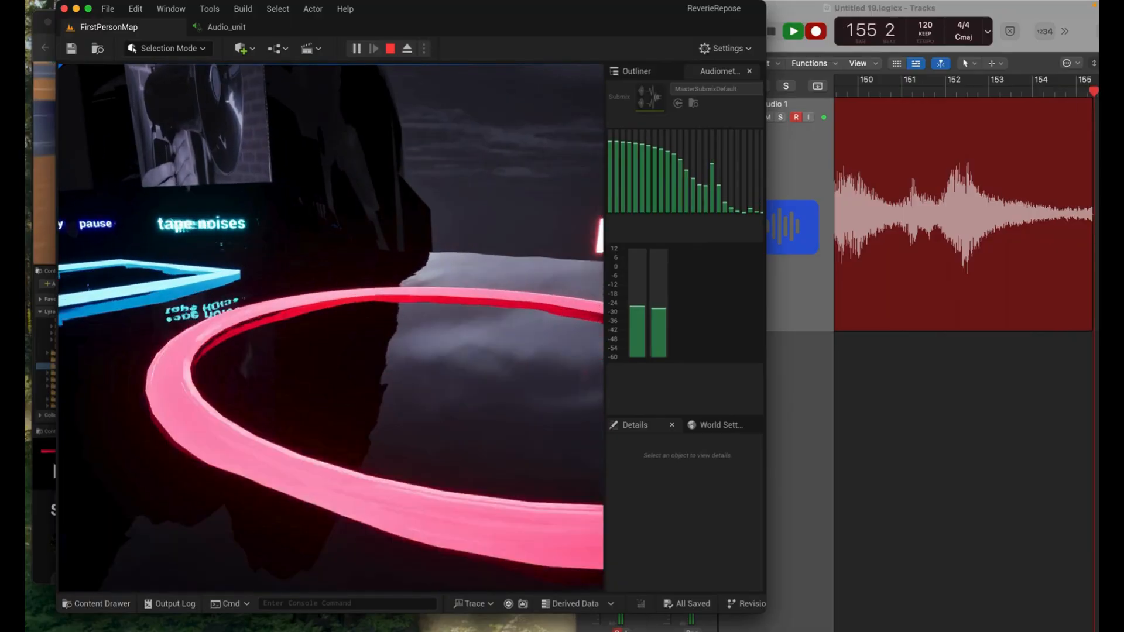
pyautogui.press('w')
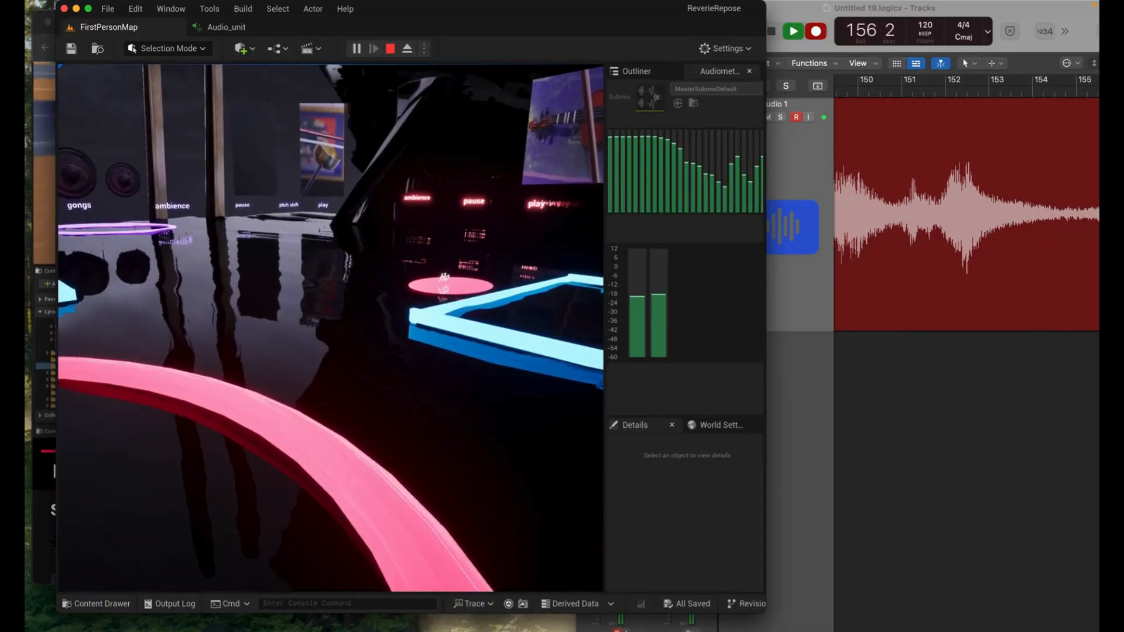
# Walk past the red off disc up to the tape noises sign and step back while monitoring the spectrum and levels
pyautogui.press('w')
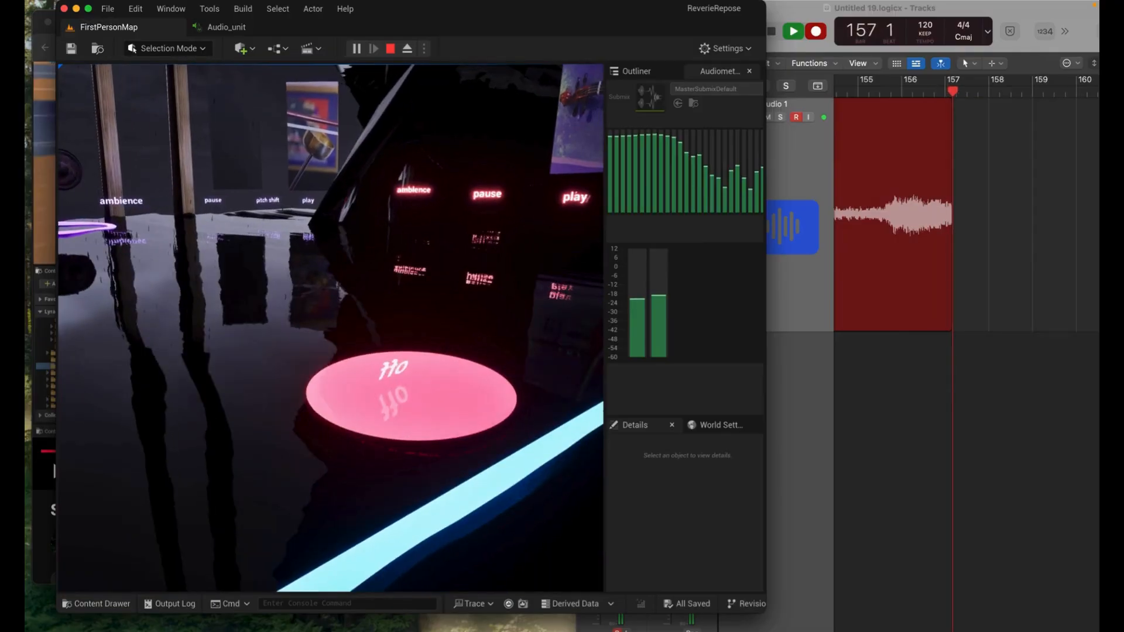
pyautogui.press('w')
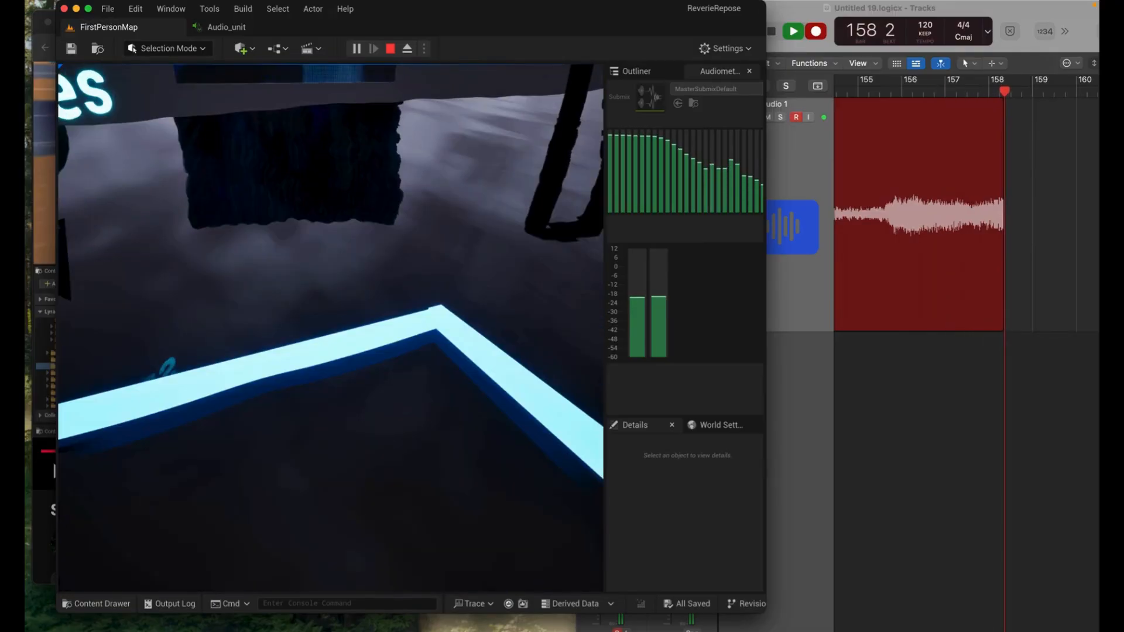
pyautogui.press('w')
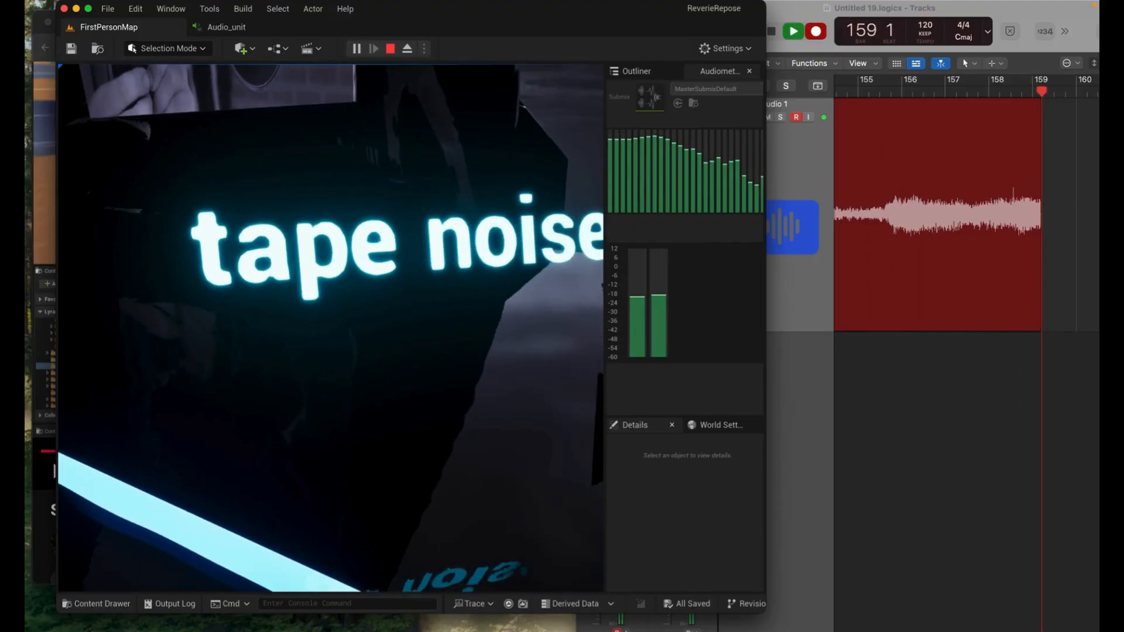
pyautogui.press('s')
pyautogui.press('s')
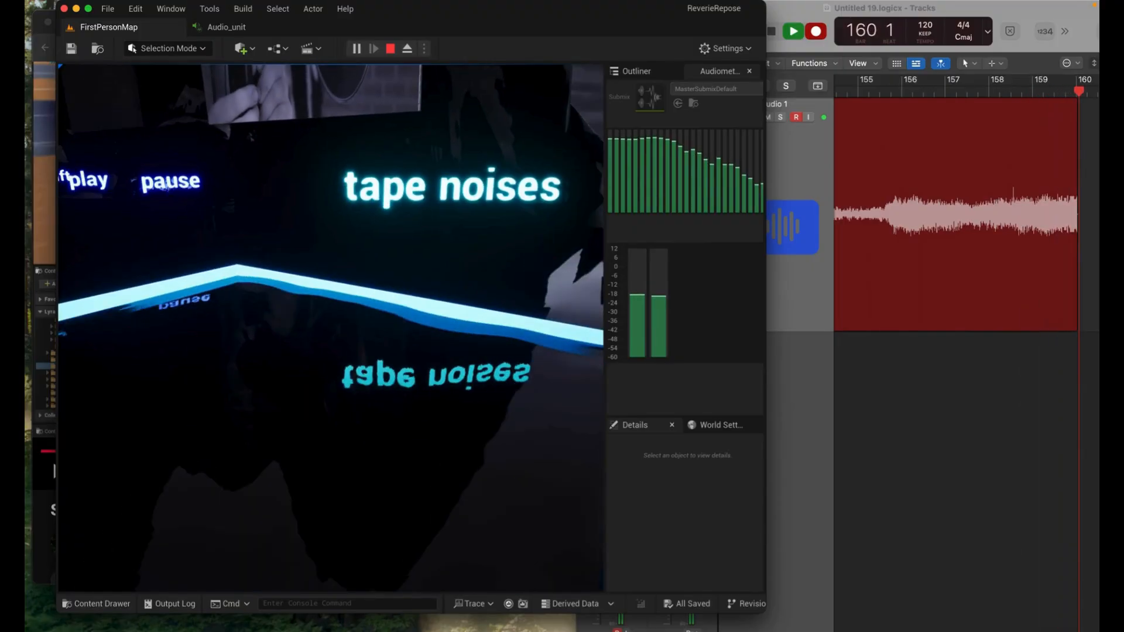
pyautogui.press('s')
# Walk from the ambience controls past the gongs and grain delay to the pink gong screen while monitoring the recorded audio
pyautogui.press('w')
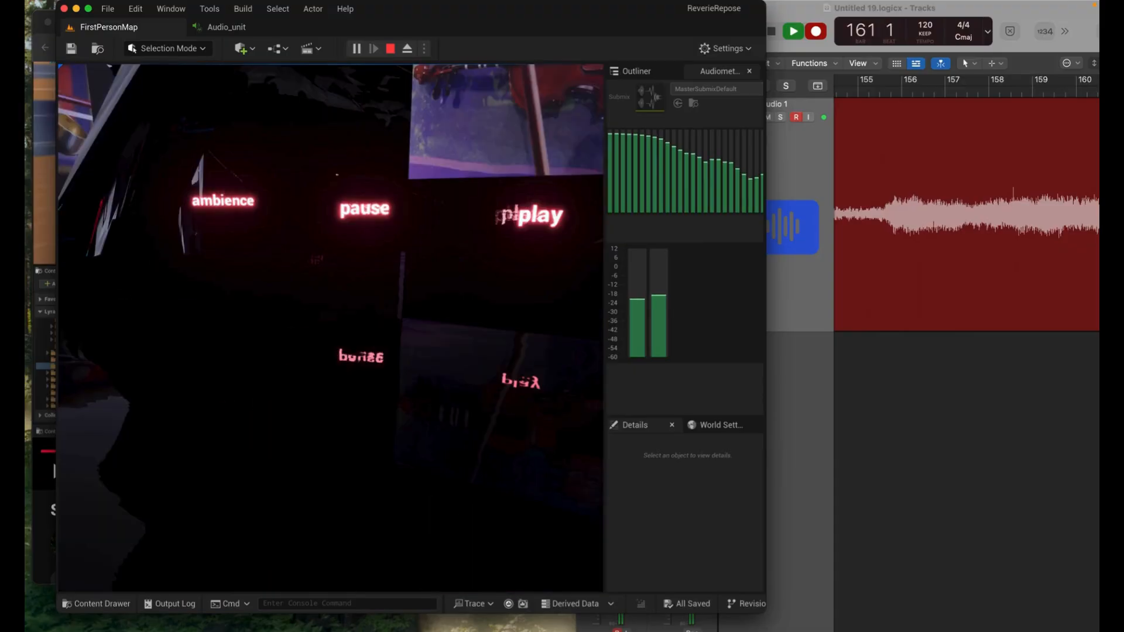
pyautogui.press('w')
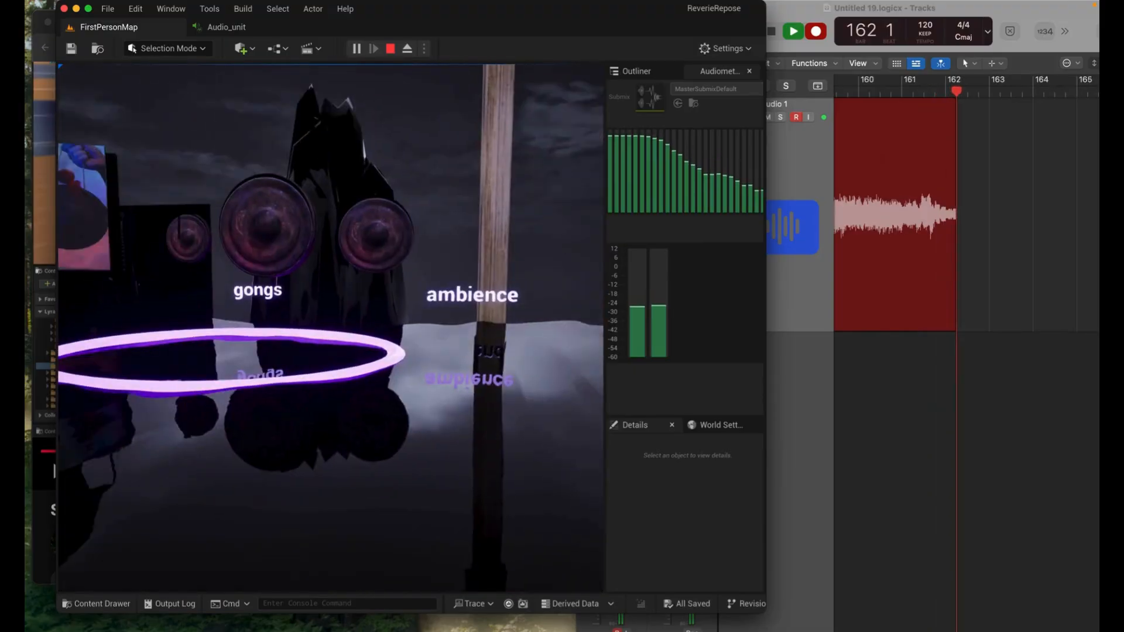
pyautogui.press('w')
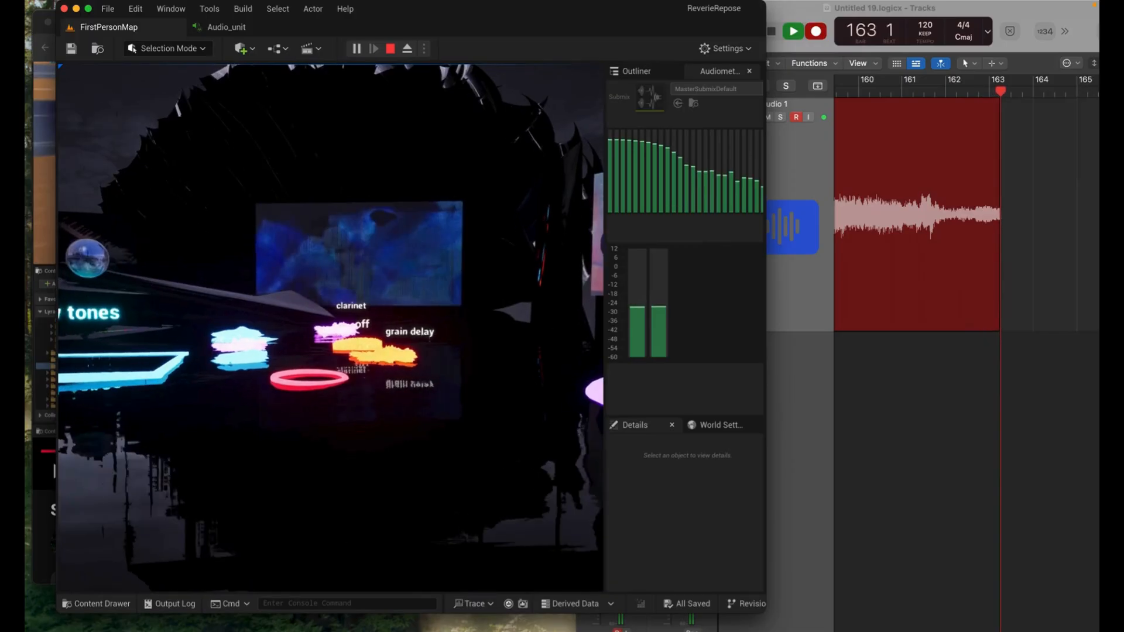
pyautogui.press('w')
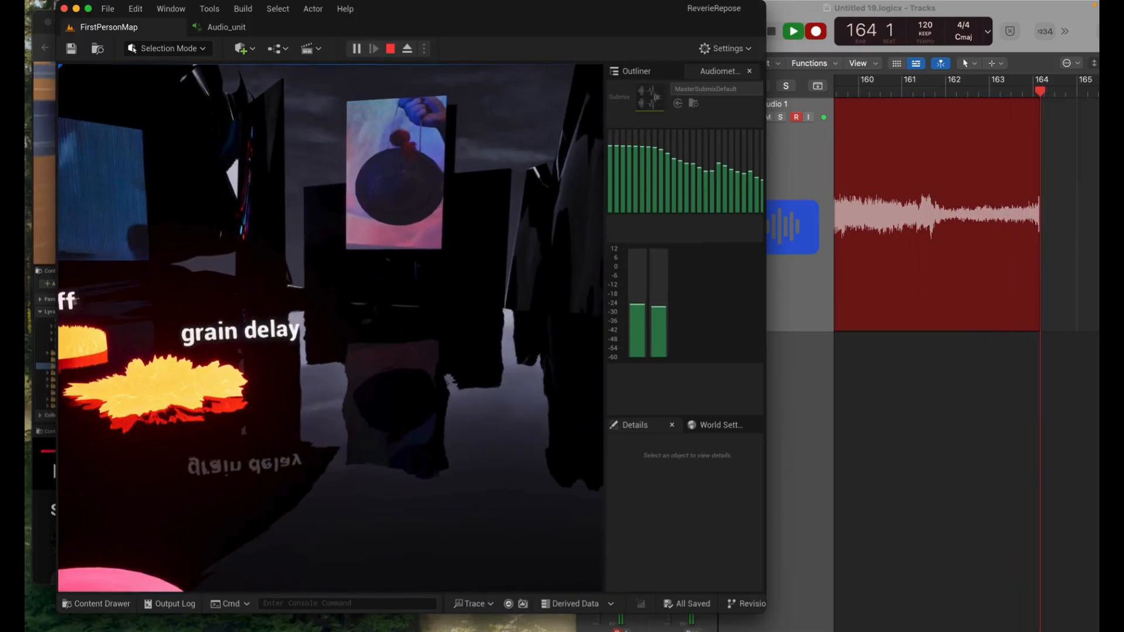
pyautogui.press('w')
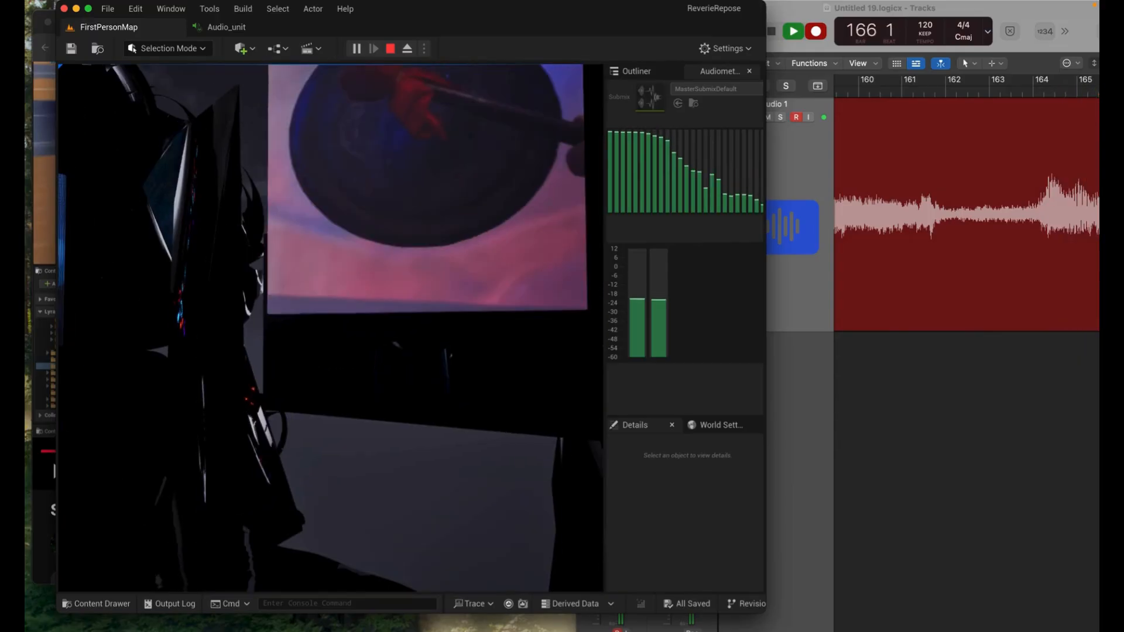
pyautogui.press('s')
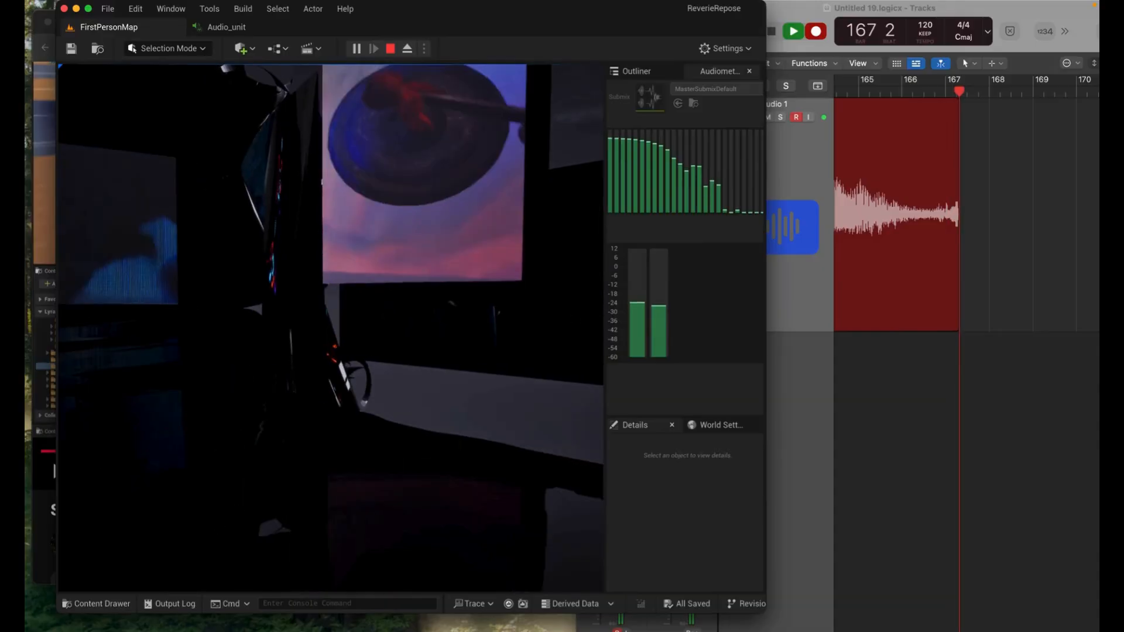
# Open the in-game pause menu, then widen and reposition the editor window to show its audio and graphics settings
pyautogui.press('s')
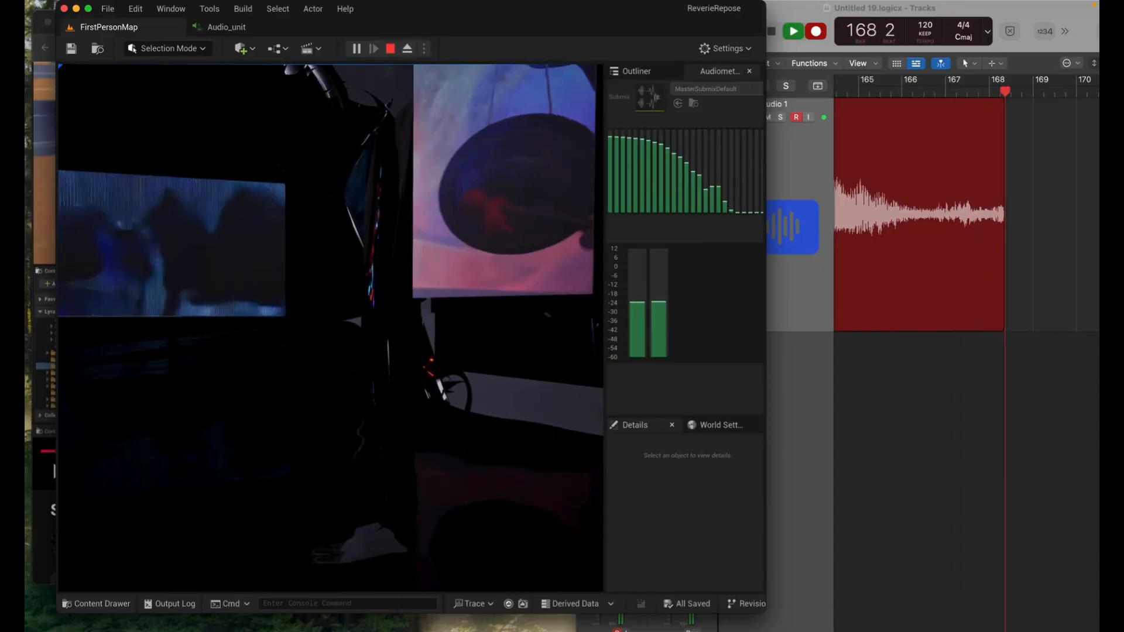
pyautogui.press('m')
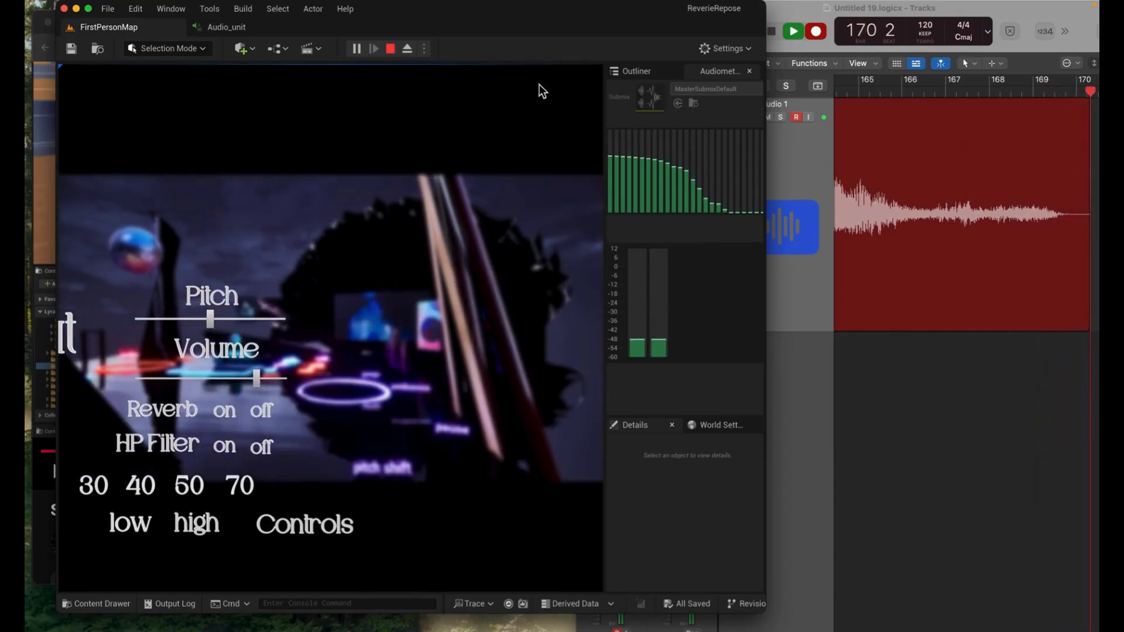
pyautogui.moveTo(765, 17); pyautogui.dragTo(1025, 17)
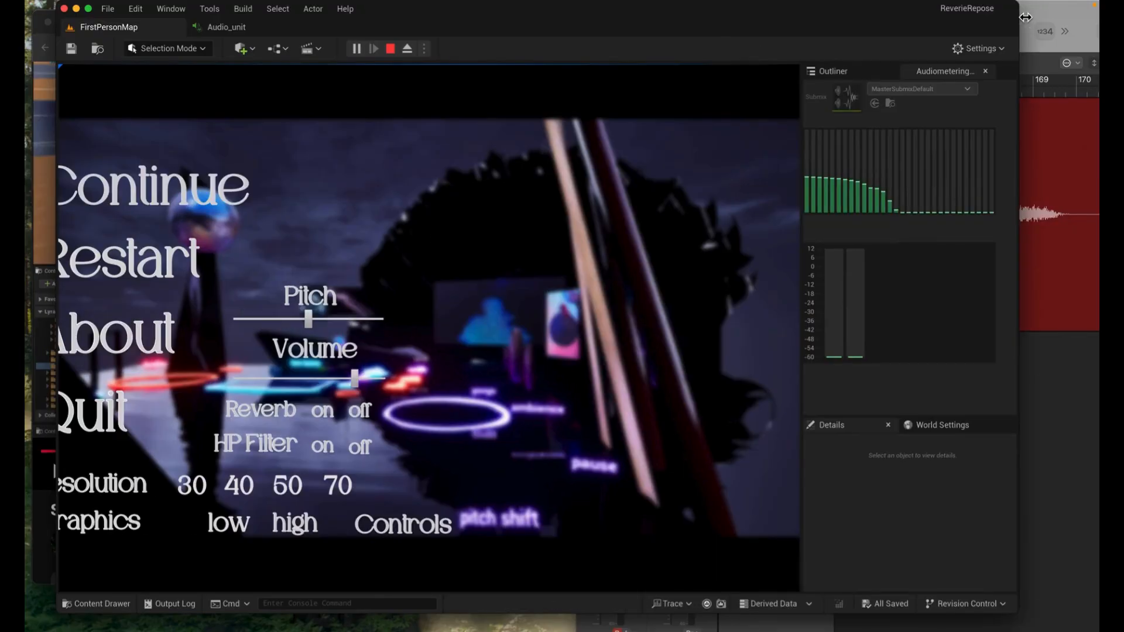
pyautogui.moveTo(539, 17); pyautogui.dragTo(630, 17)
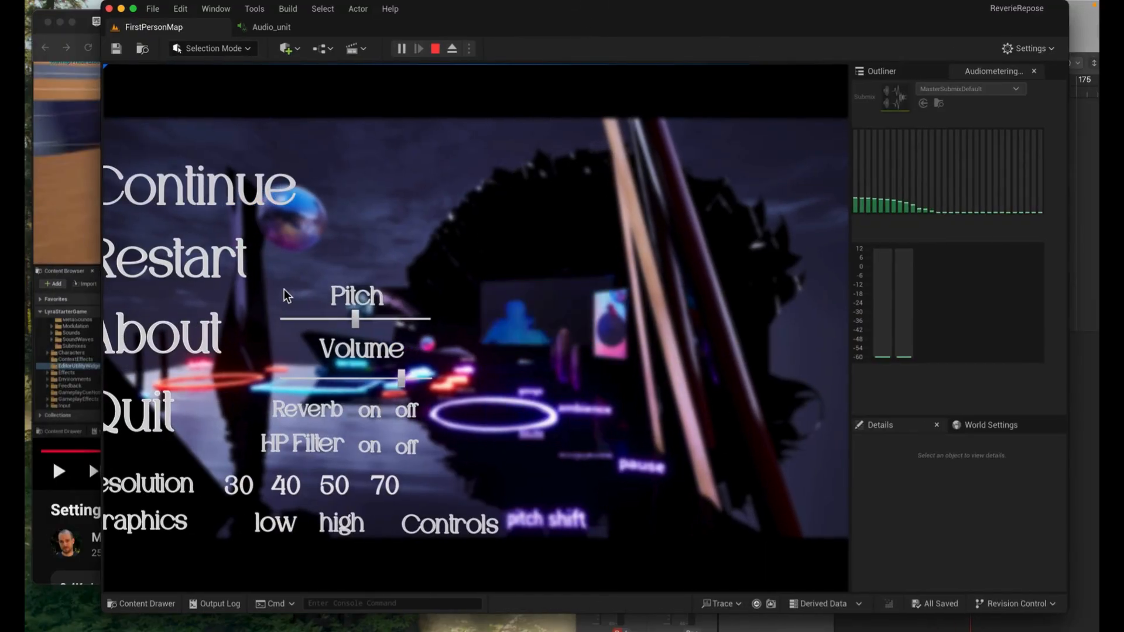
# Try out the pause menu's Volume slider and continue the game
pyautogui.click(408, 378)
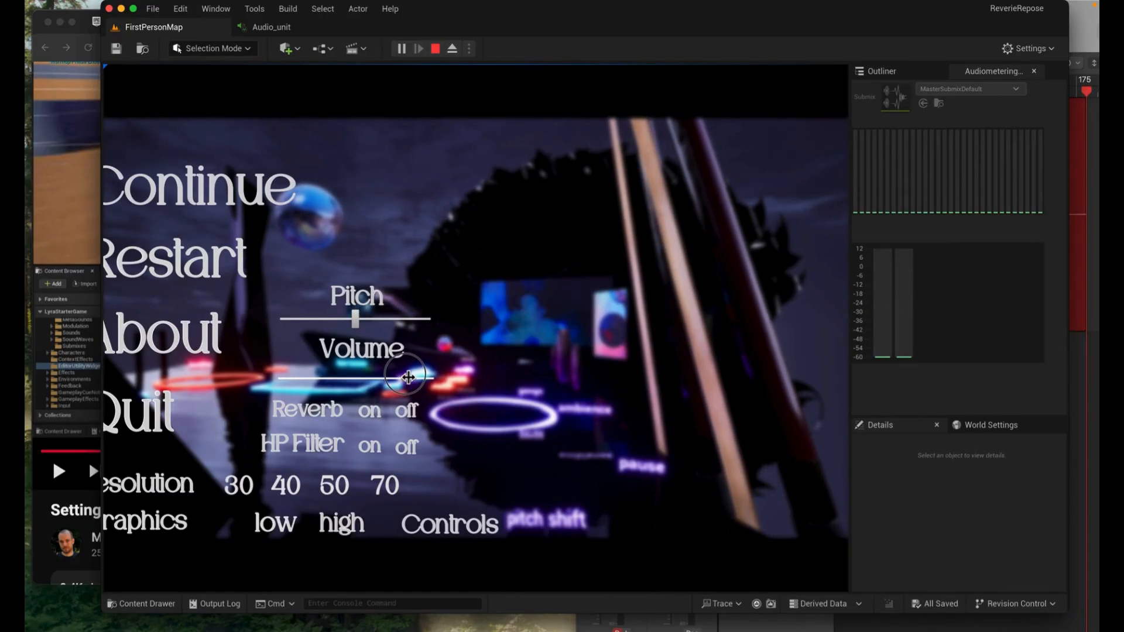
pyautogui.moveTo(408, 377)
pyautogui.mouseDown()
pyautogui.moveTo(436, 381)
pyautogui.moveTo(401, 384)
pyautogui.mouseUp()
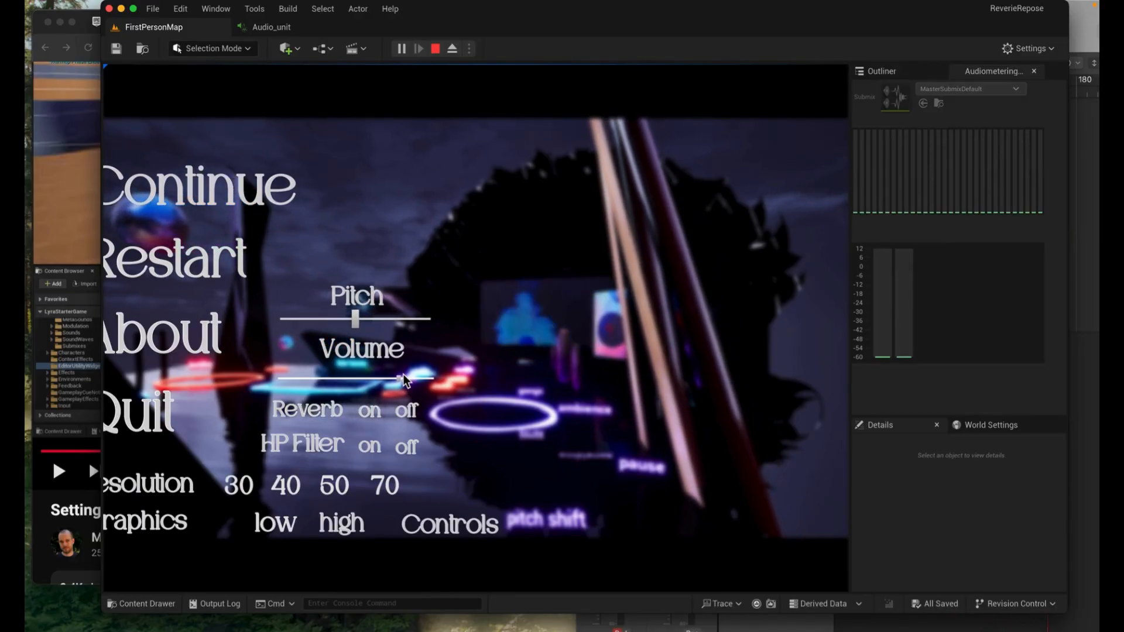
pyautogui.moveTo(404, 377)
pyautogui.mouseDown()
pyautogui.moveTo(438, 383)
pyautogui.moveTo(291, 378)
pyautogui.moveTo(405, 386)
pyautogui.mouseUp()
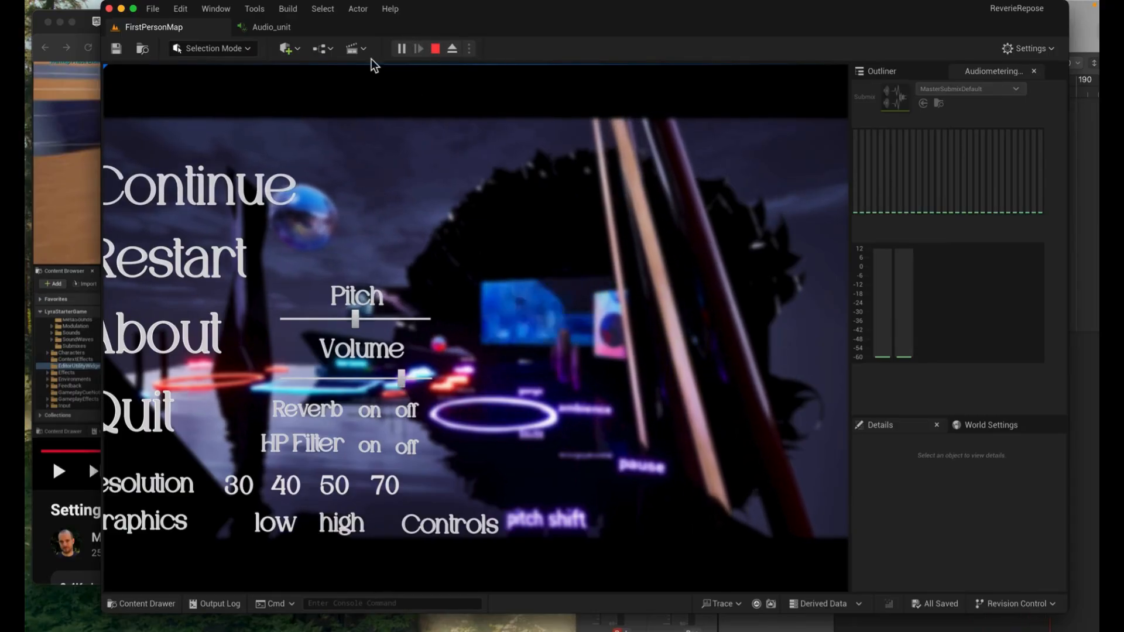
pyautogui.click(238, 202)
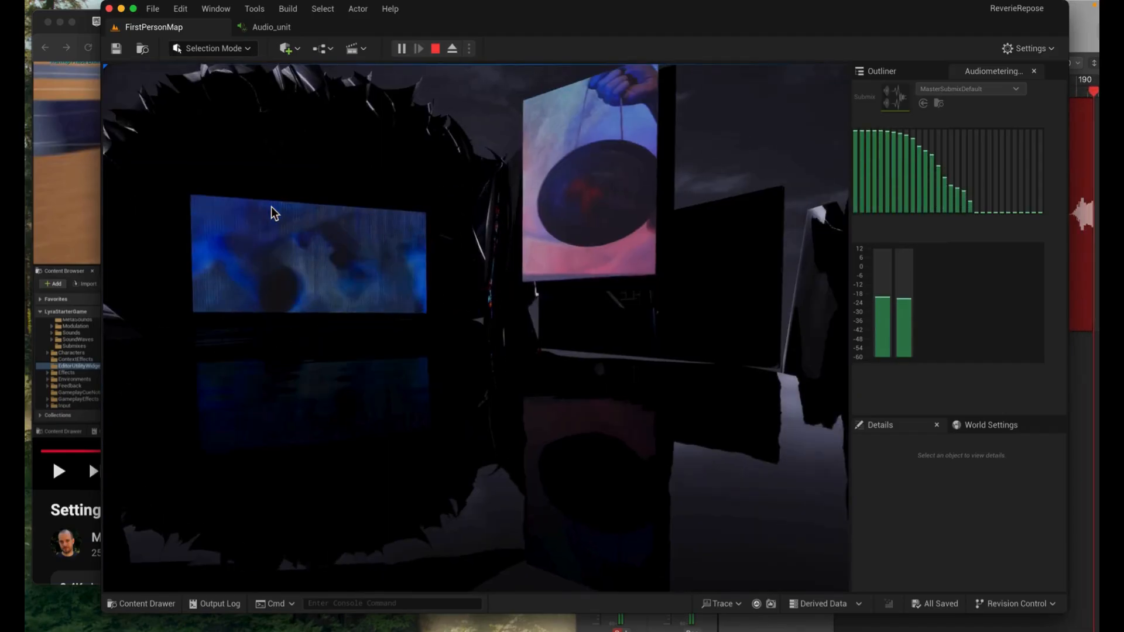
# Release the cursor from the game and reposition and narrow the editor window to uncover the Logic Pro recording
pyautogui.hotkey('shift', 'F1')
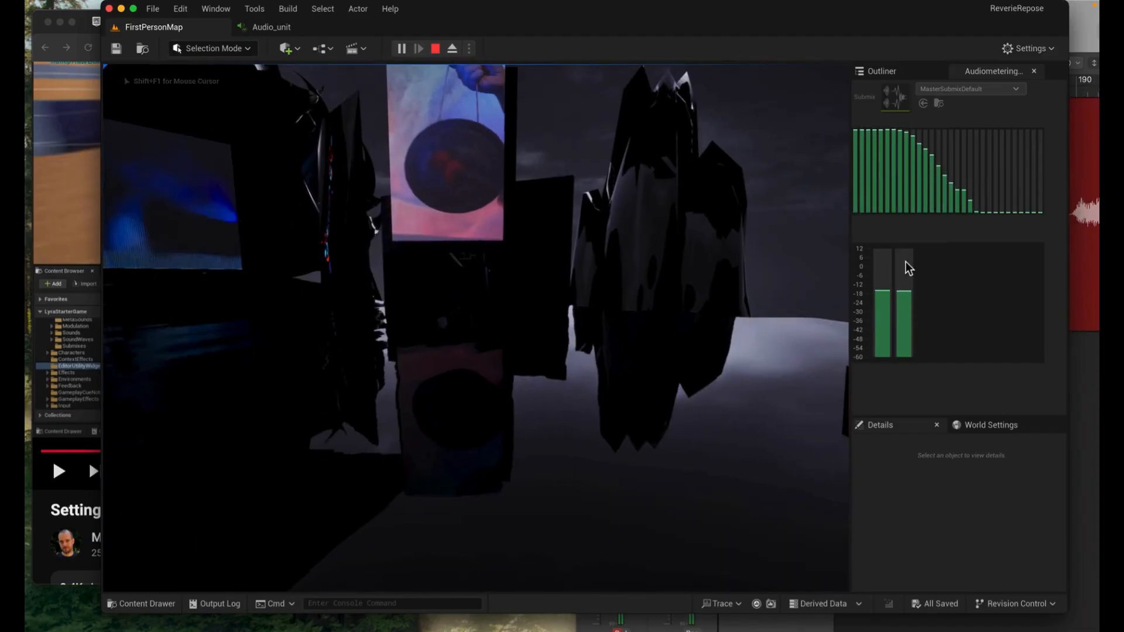
pyautogui.moveTo(905, 37); pyautogui.dragTo(850, 41)
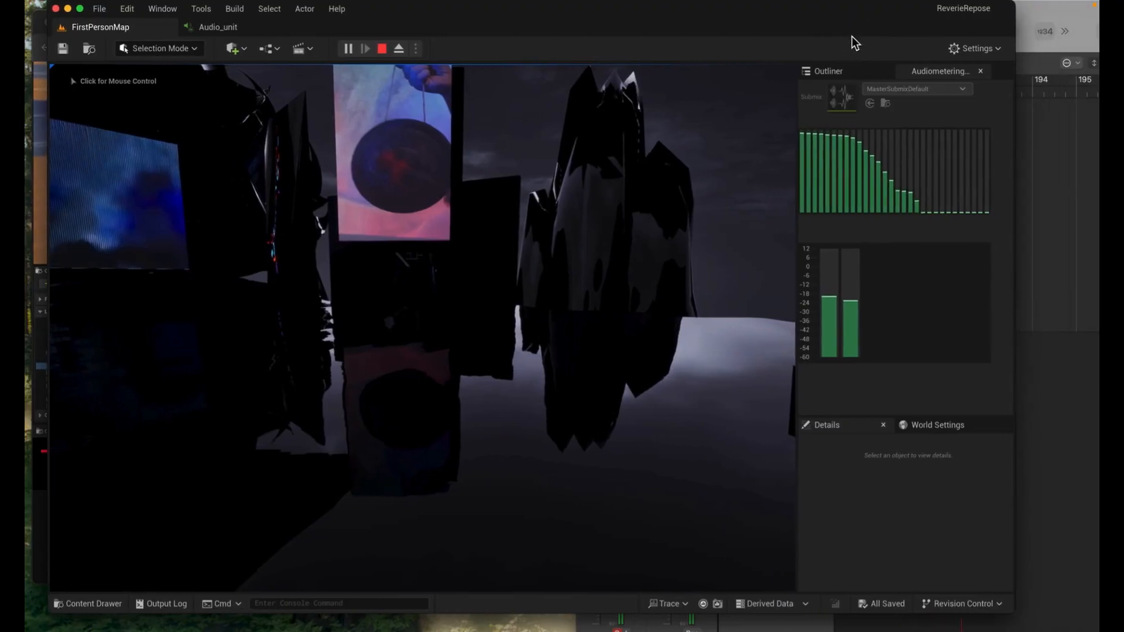
pyautogui.moveTo(1015, 29); pyautogui.dragTo(787, 36)
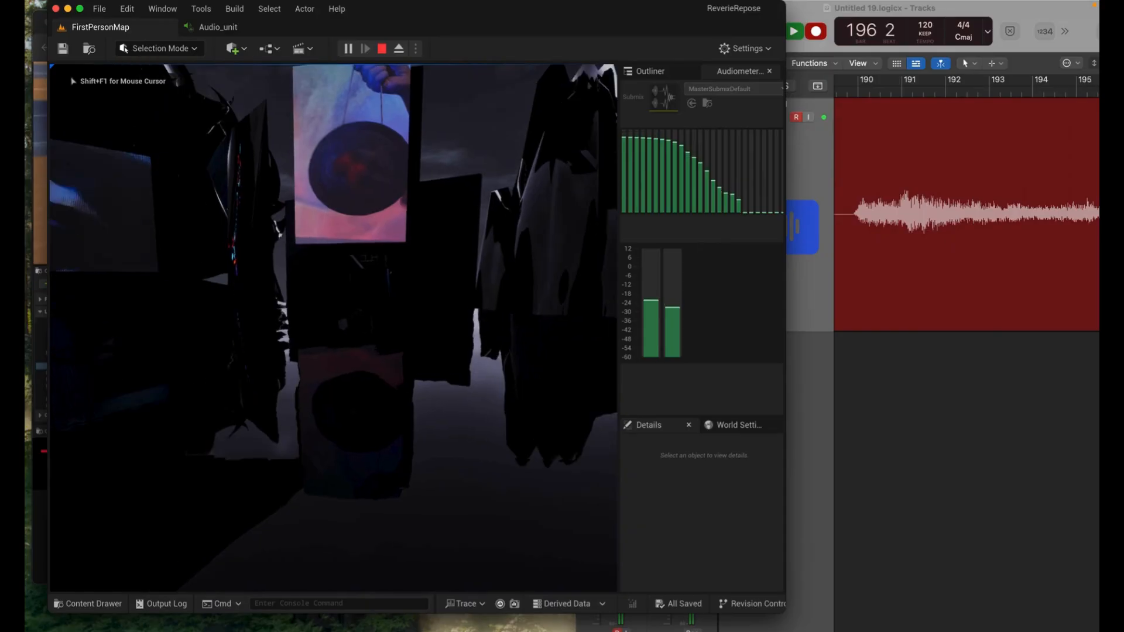
# Back away from the pink gong screen and walk into the purple ring by the gongs while monitoring the levels
pyautogui.press('s')
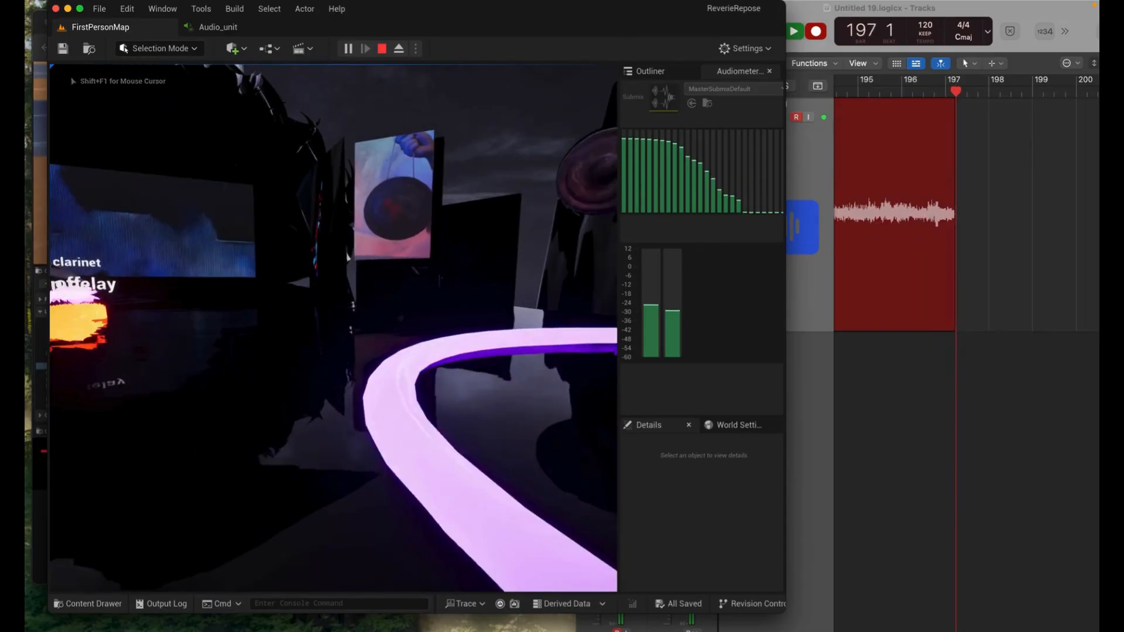
pyautogui.press('w')
pyautogui.press('w')
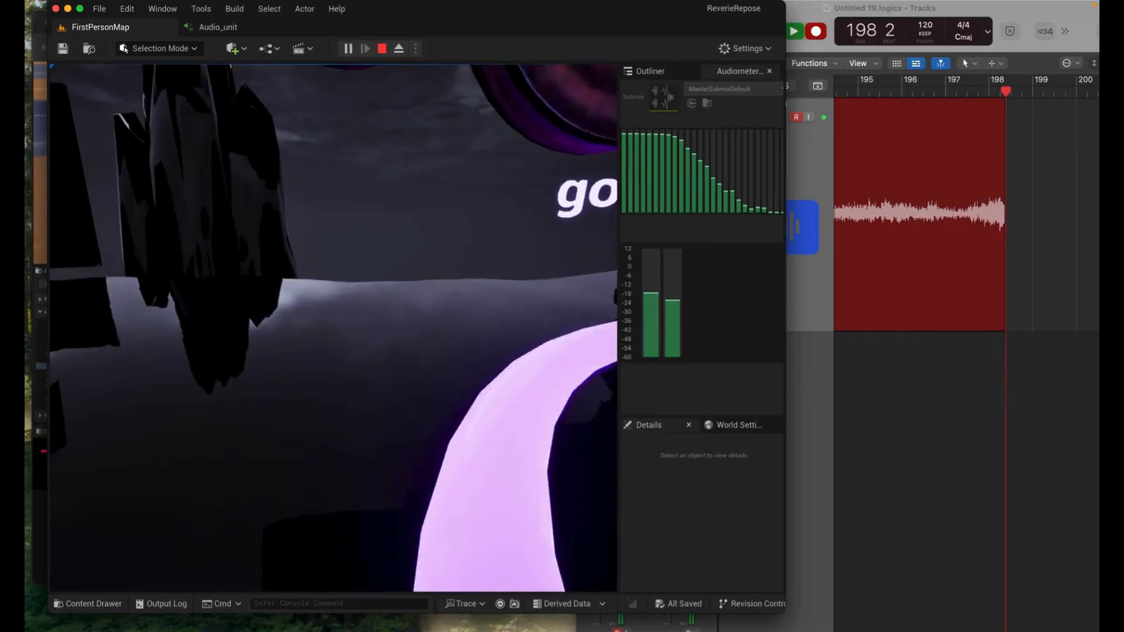
pyautogui.press('s')
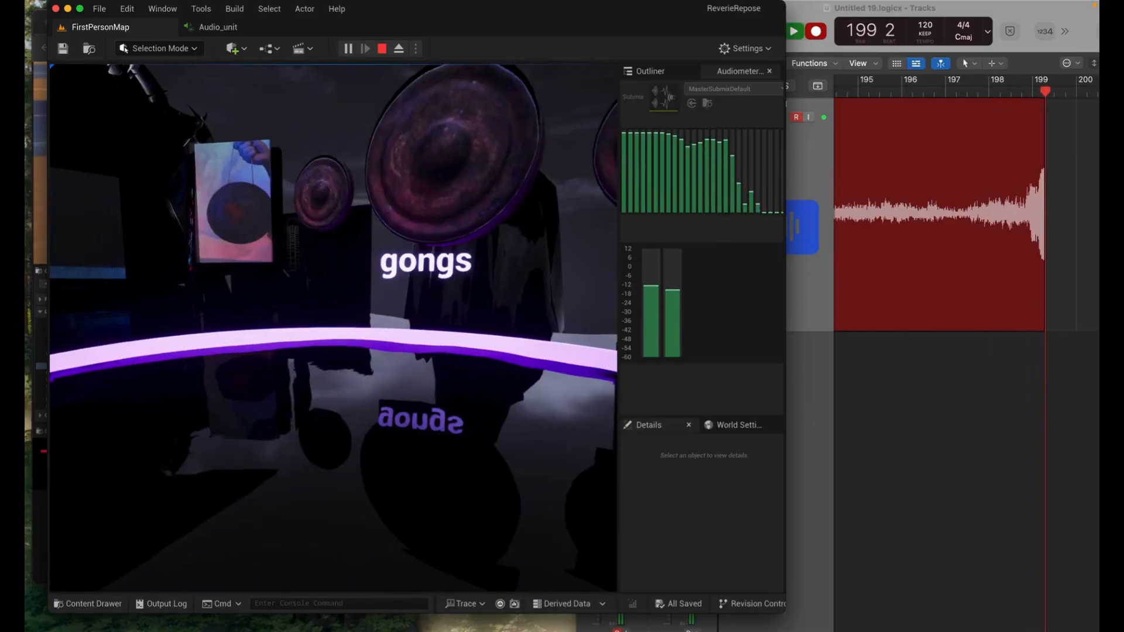
# Walk from the gongs to the yellow off circle and move around it while monitoring the spectrum and recorded waveform
pyautogui.press('w')
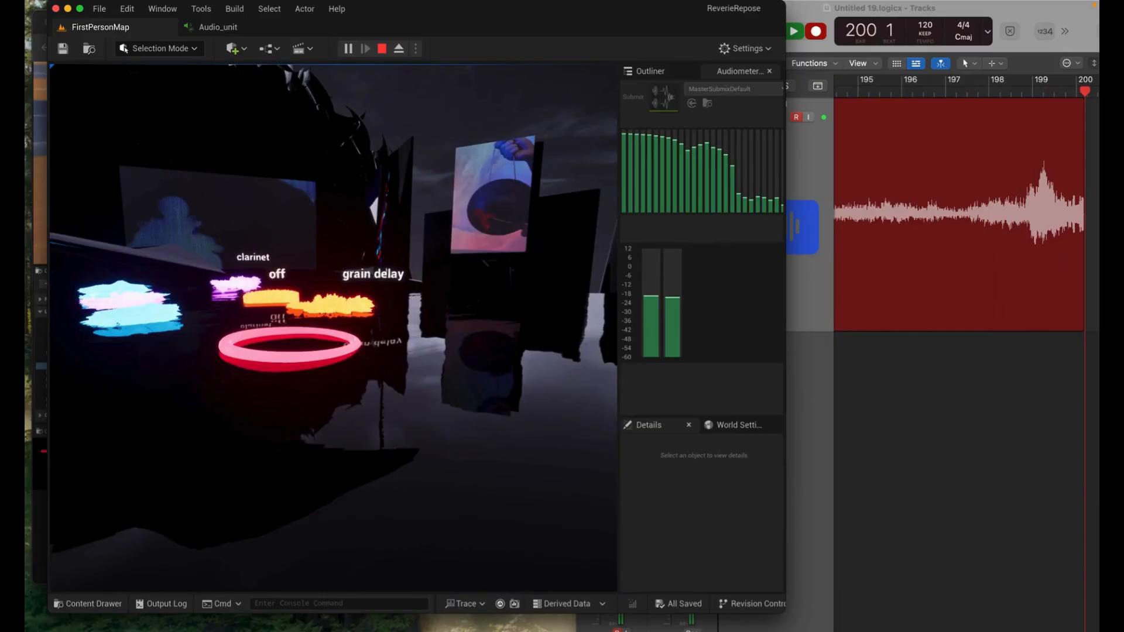
pyautogui.press('w')
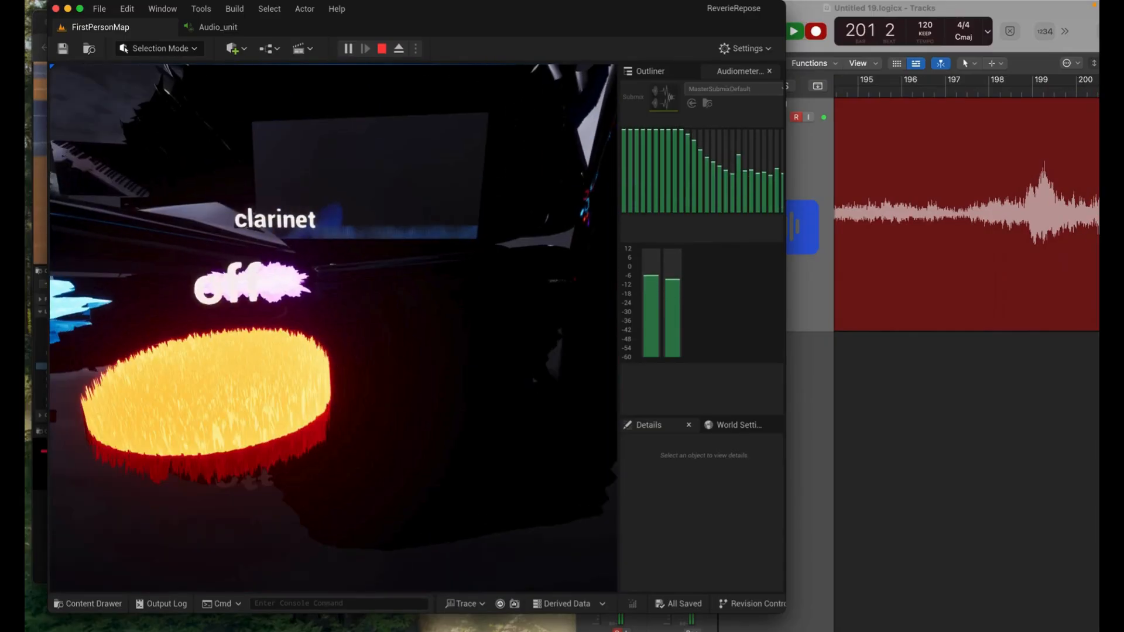
pyautogui.press('s')
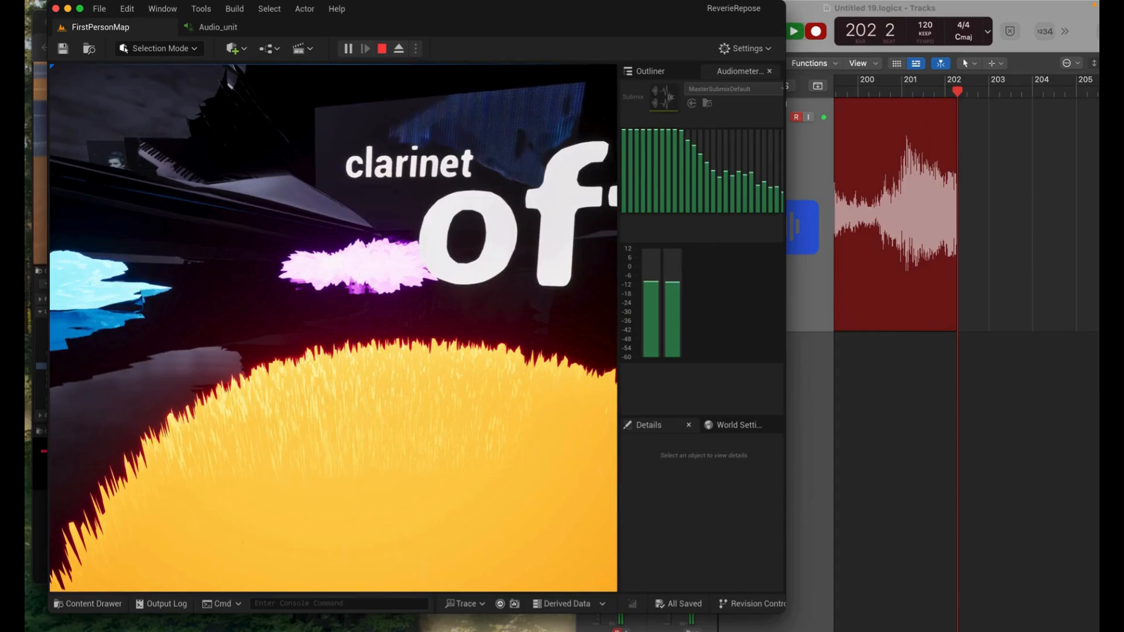
pyautogui.press('w')
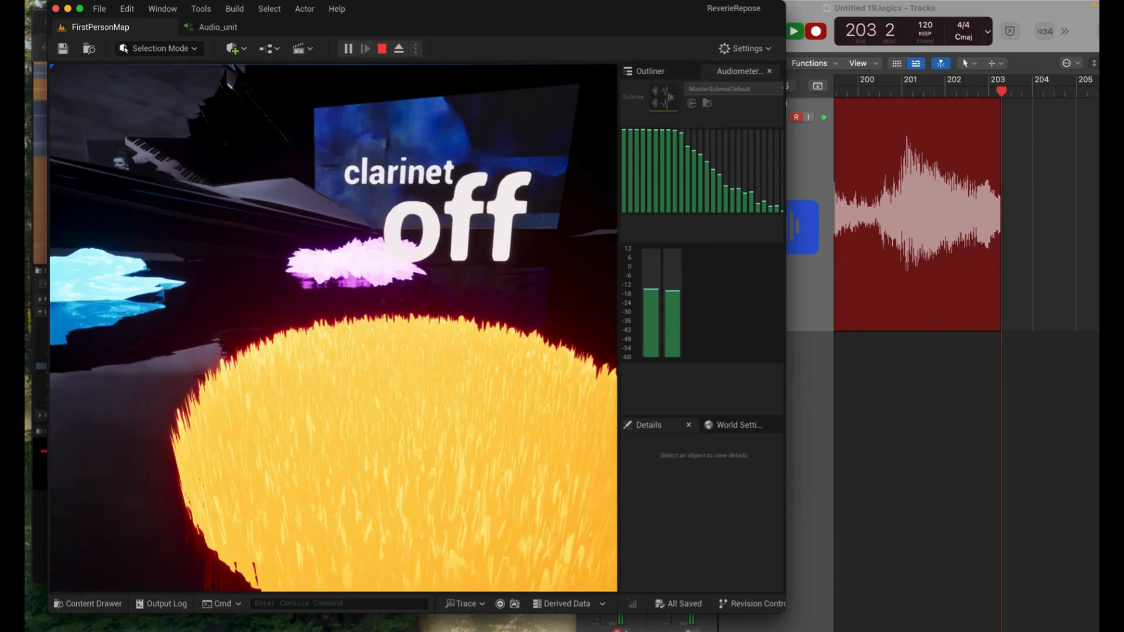
pyautogui.press('s')
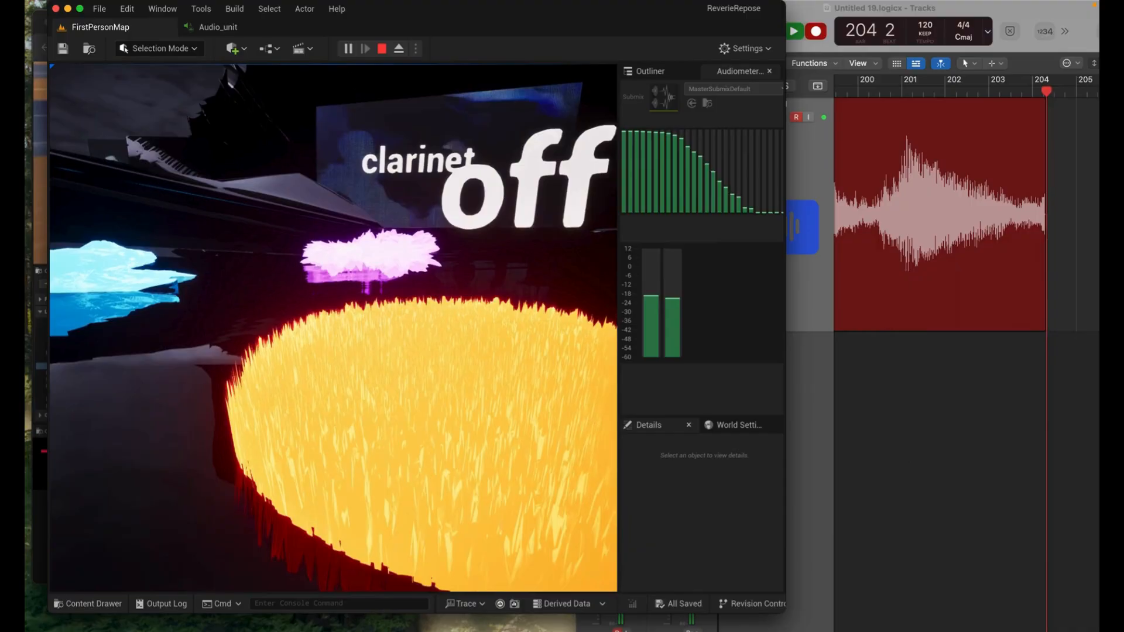
pyautogui.press('d')
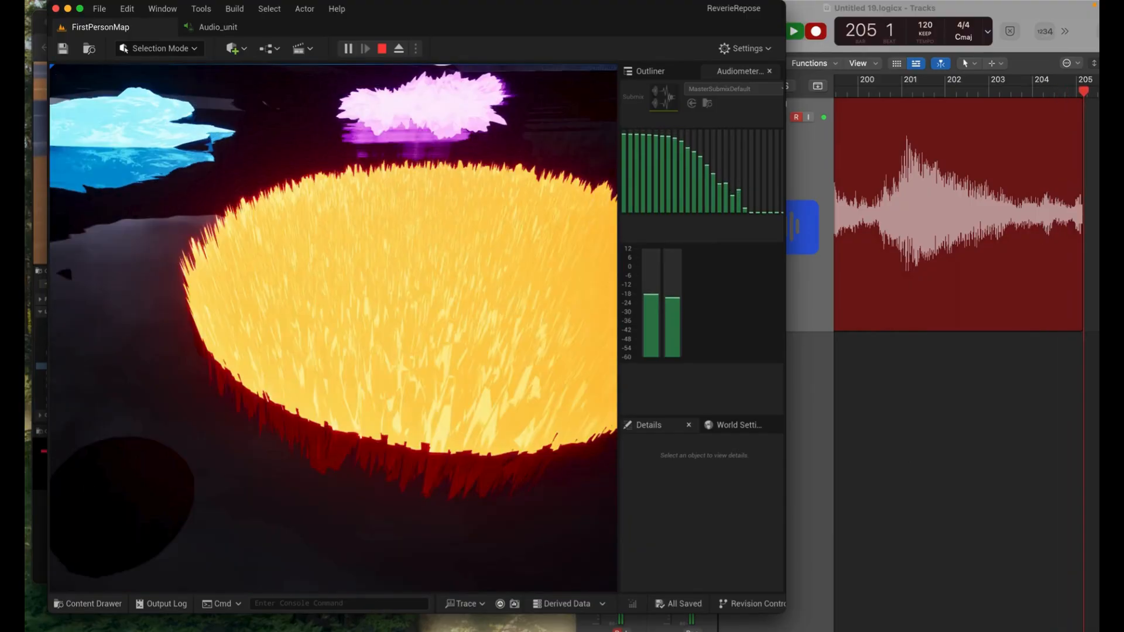
# Walk past grain delay and the red ambience controls back into the gongs ring while monitoring the audio levels
pyautogui.press('a')
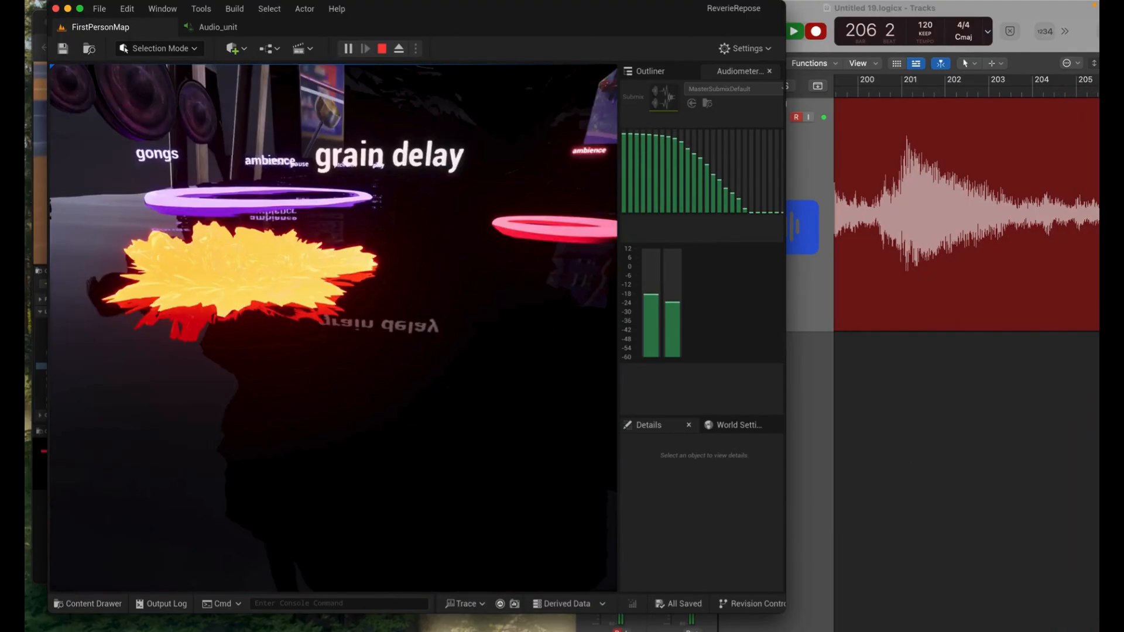
pyautogui.press('w')
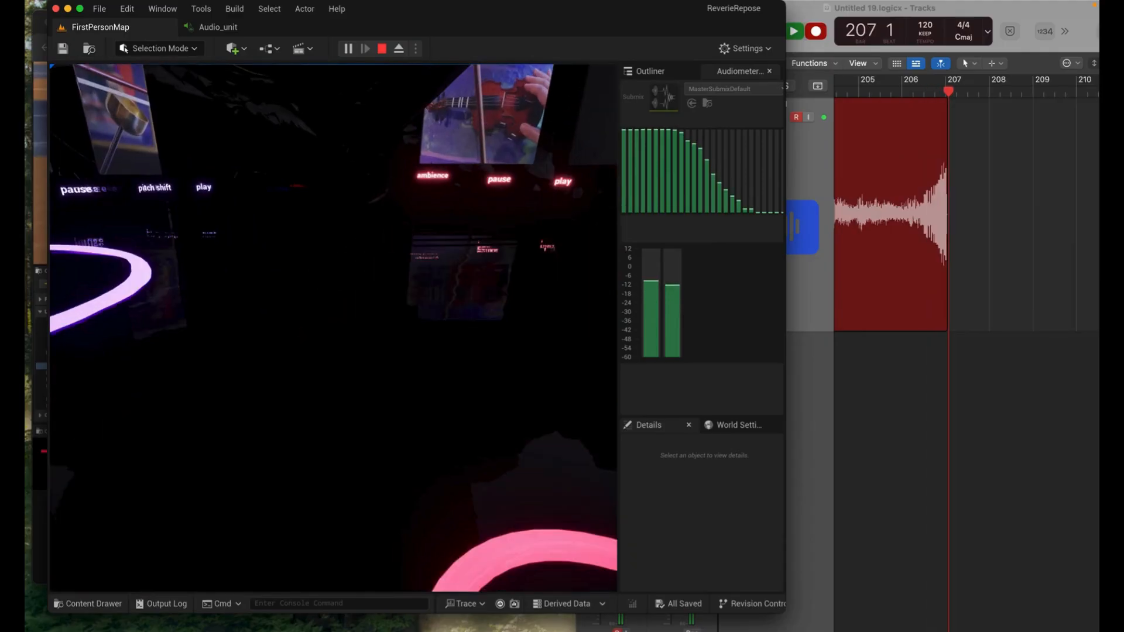
pyautogui.press('w')
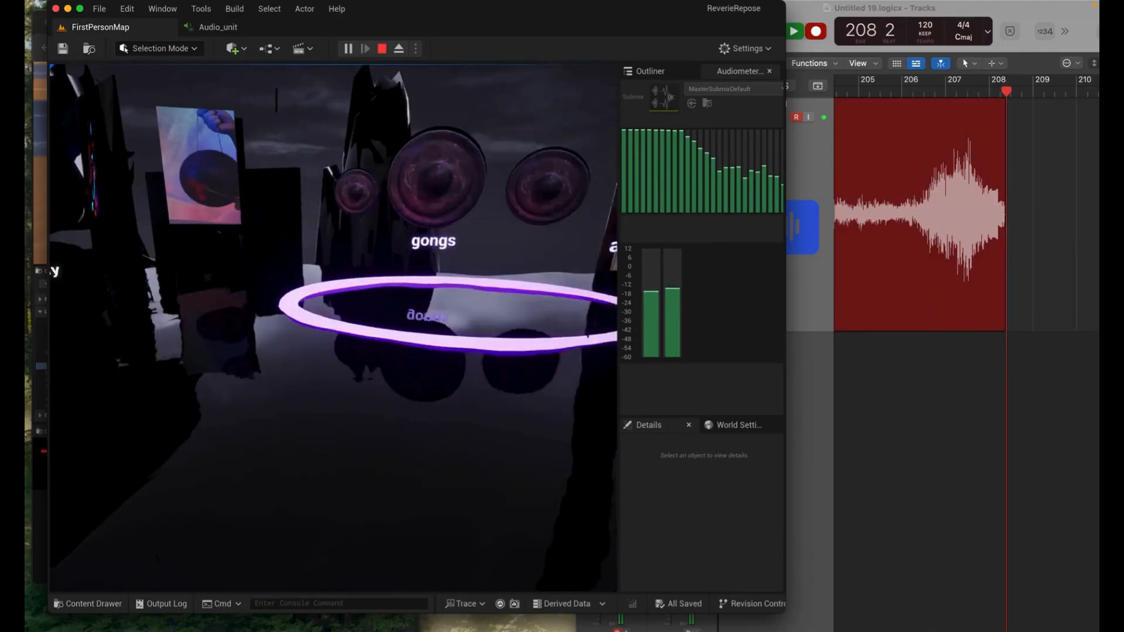
pyautogui.press('w')
pyautogui.press('w')
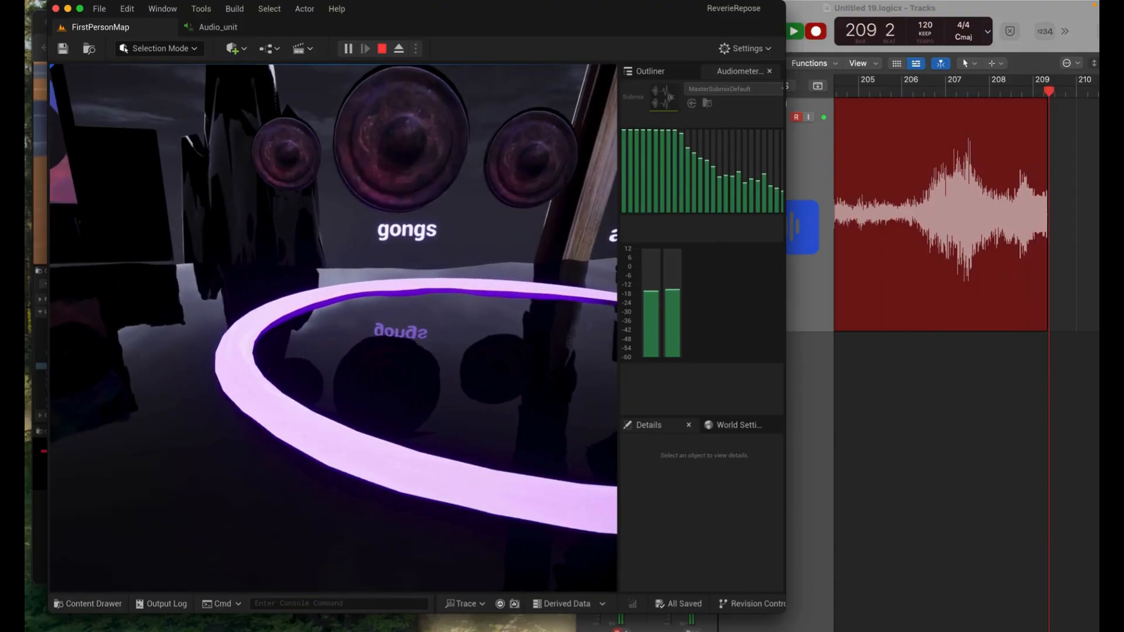
pyautogui.press('w')
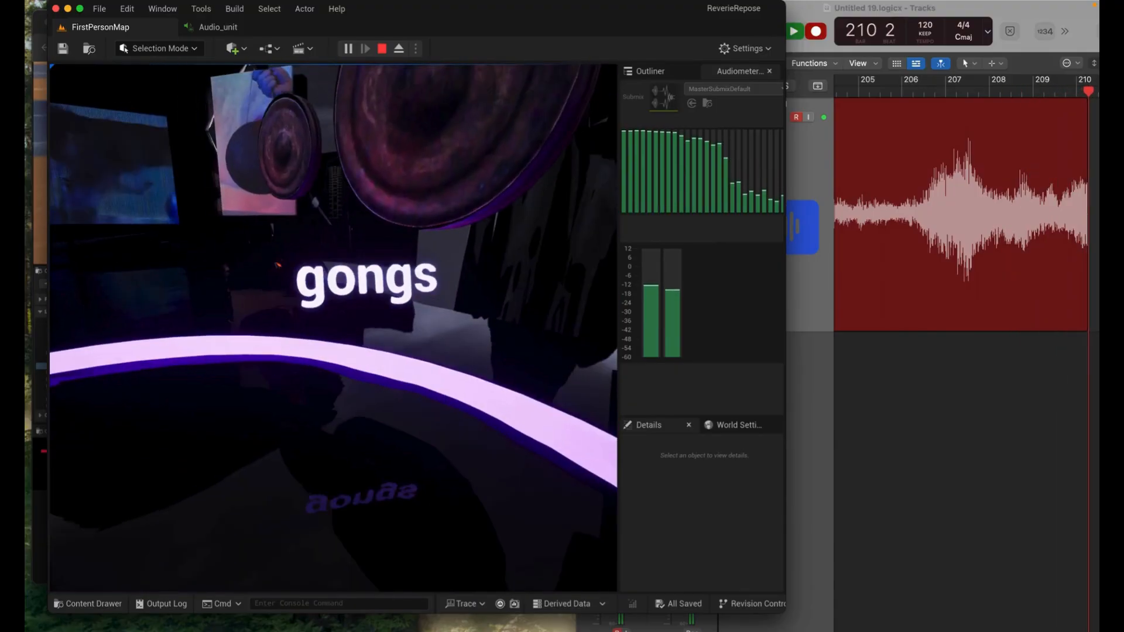
# Walk from the gongs to the clarinet patch and back past the off circle to grain delay while monitoring the spectrum
pyautogui.press('w')
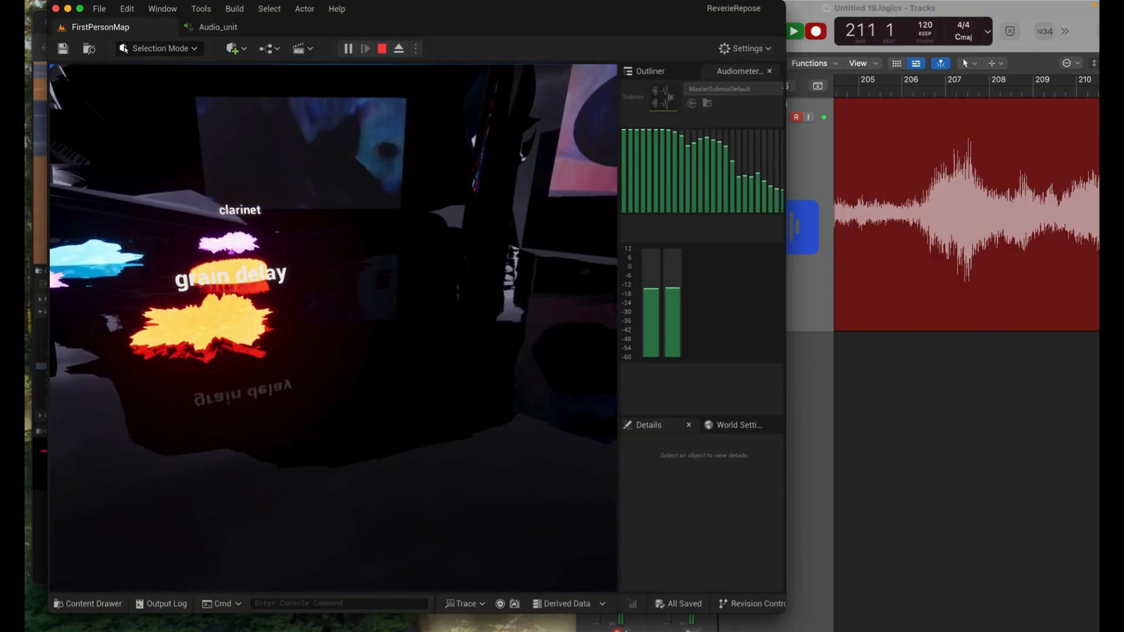
pyautogui.press('w')
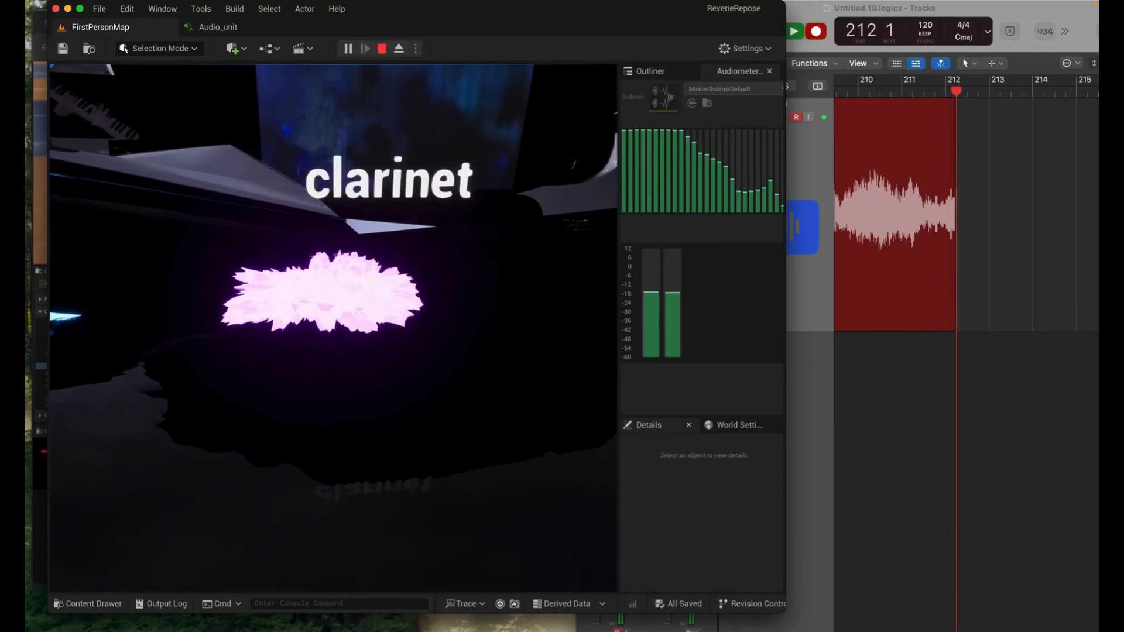
pyautogui.press('s')
pyautogui.press('s')
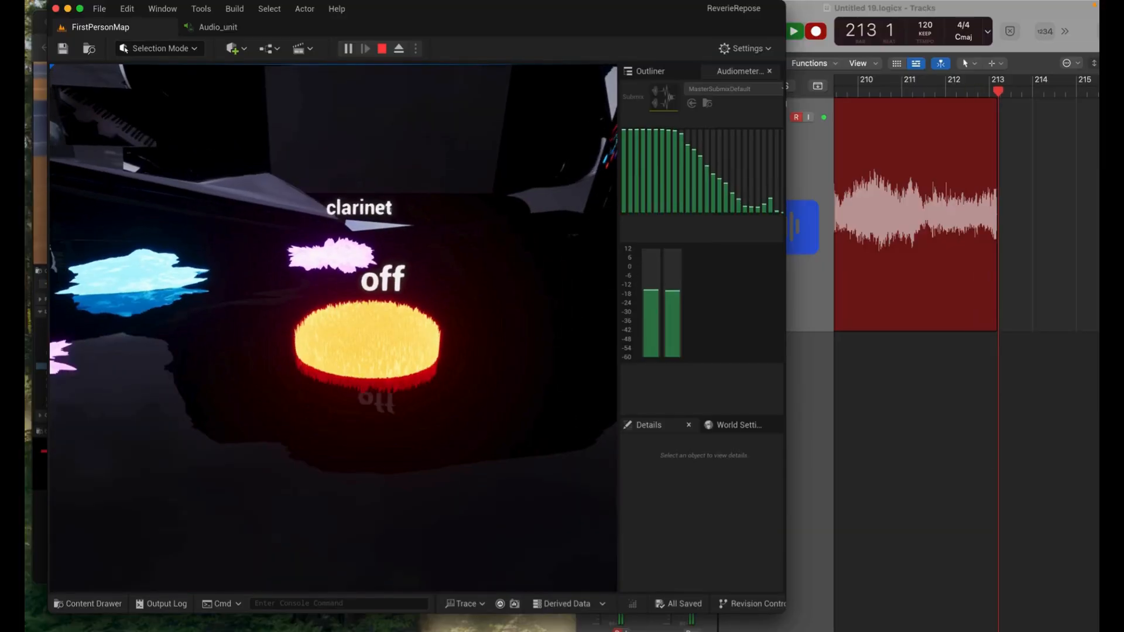
pyautogui.press('w')
pyautogui.press('d')
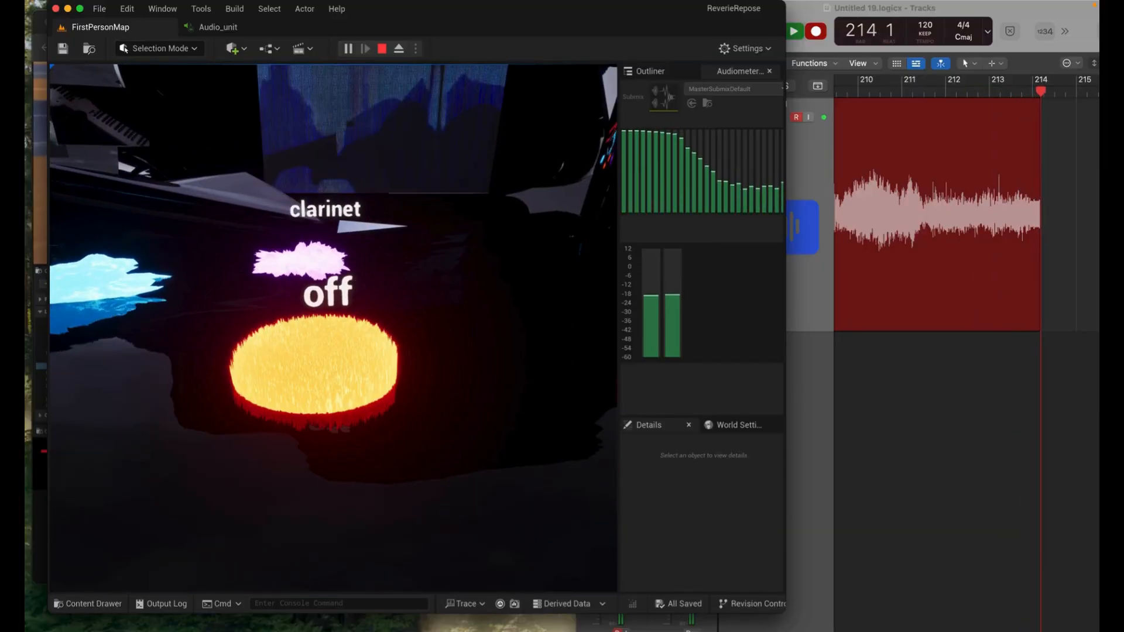
pyautogui.press('s')
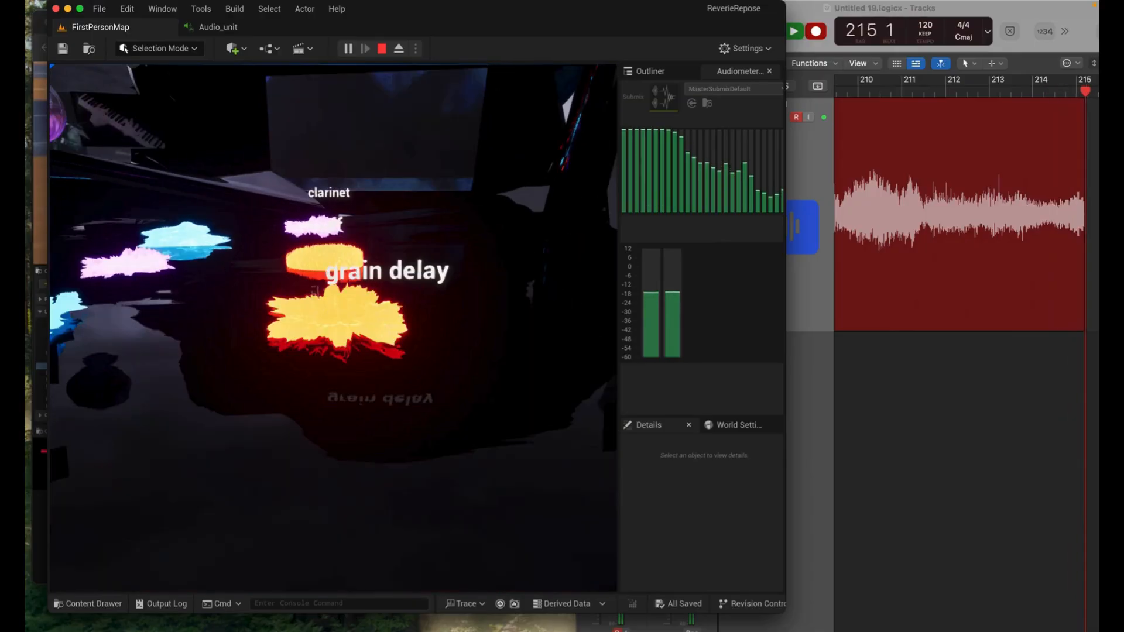
# Return to the purple ring and move around the ambience sign while monitoring the levels and recorded waveform
pyautogui.press('a')
pyautogui.press('w')
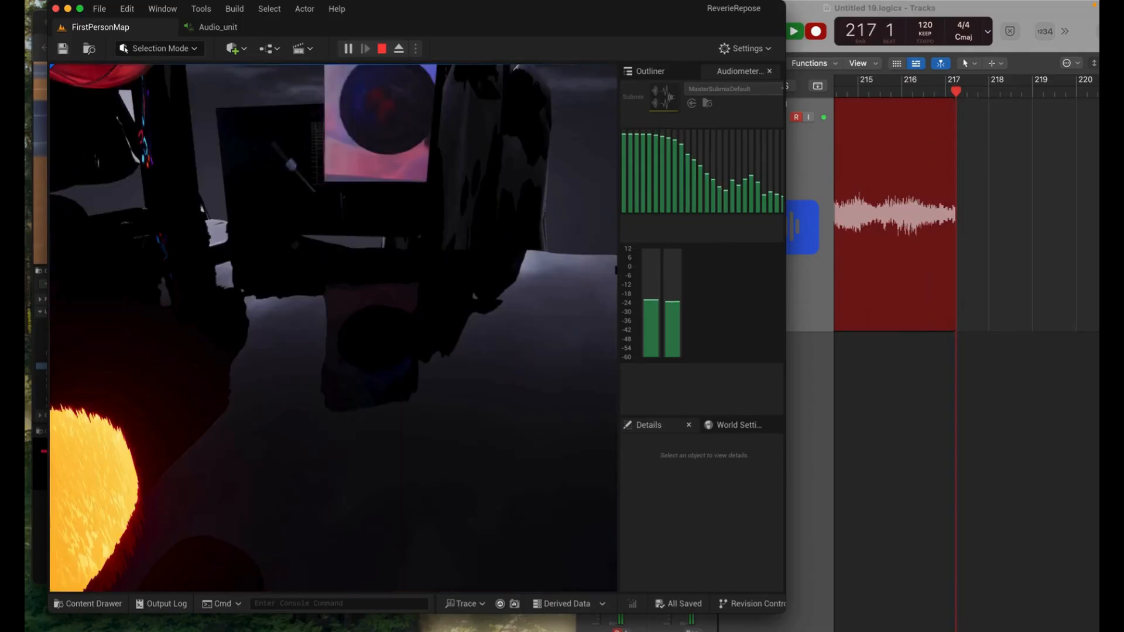
pyautogui.press('w')
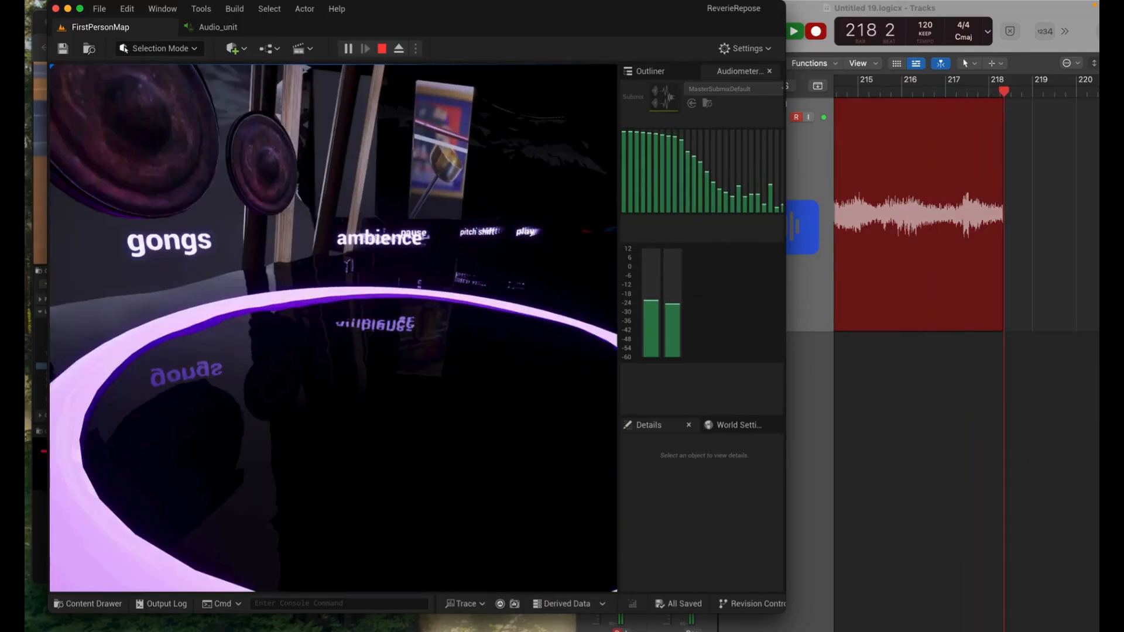
pyautogui.press('w')
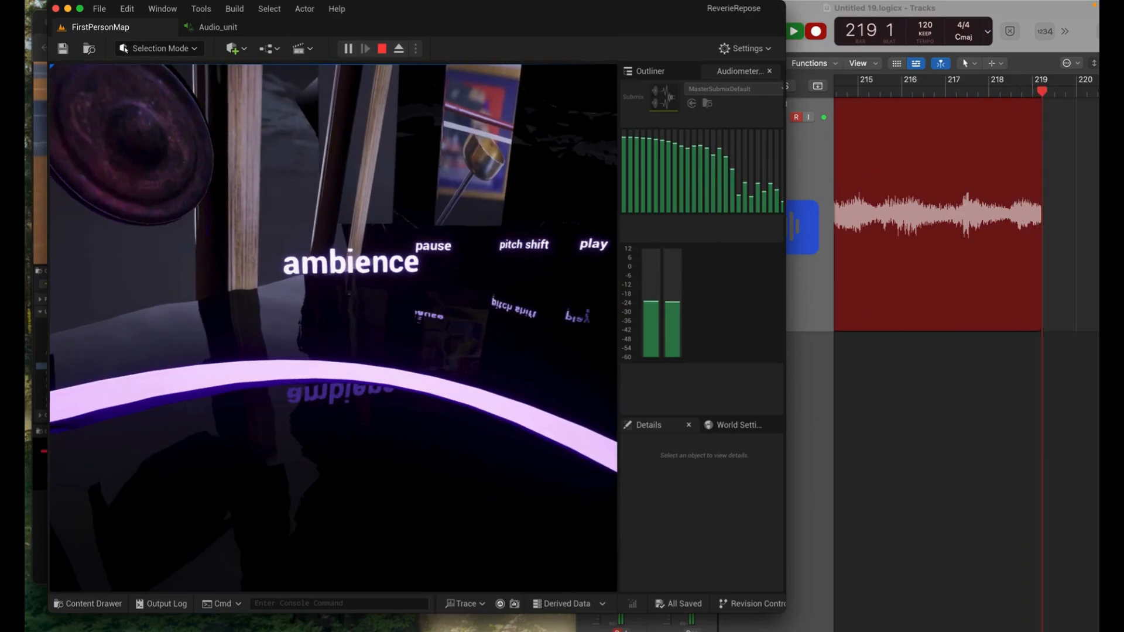
pyautogui.press('w')
pyautogui.press('d')
pyautogui.press('s')
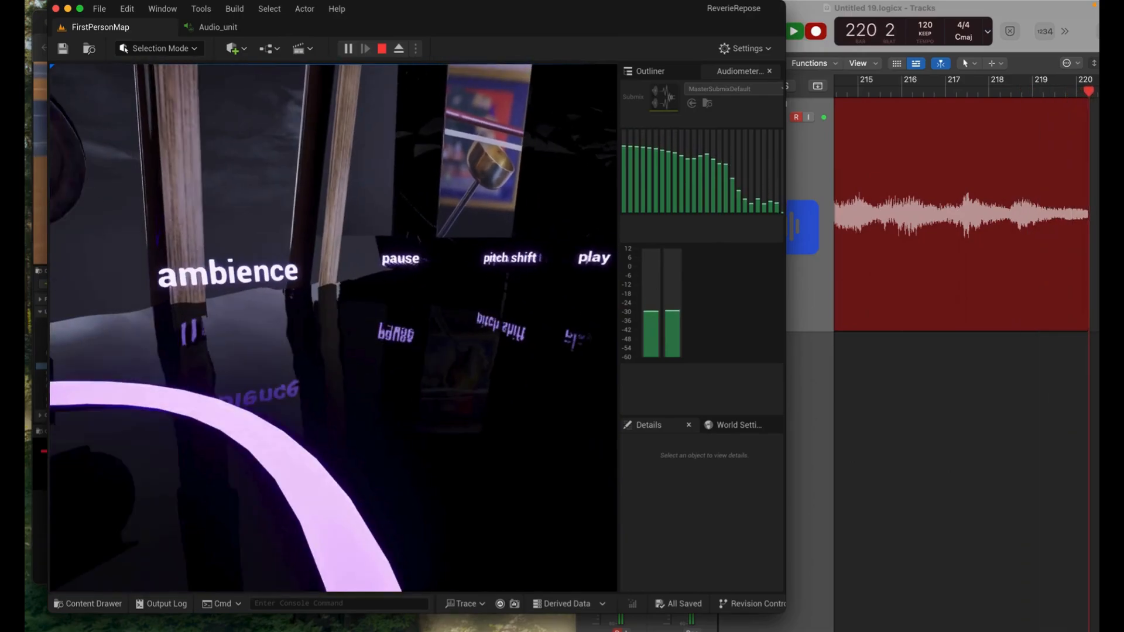
pyautogui.press('a')
pyautogui.press('w')
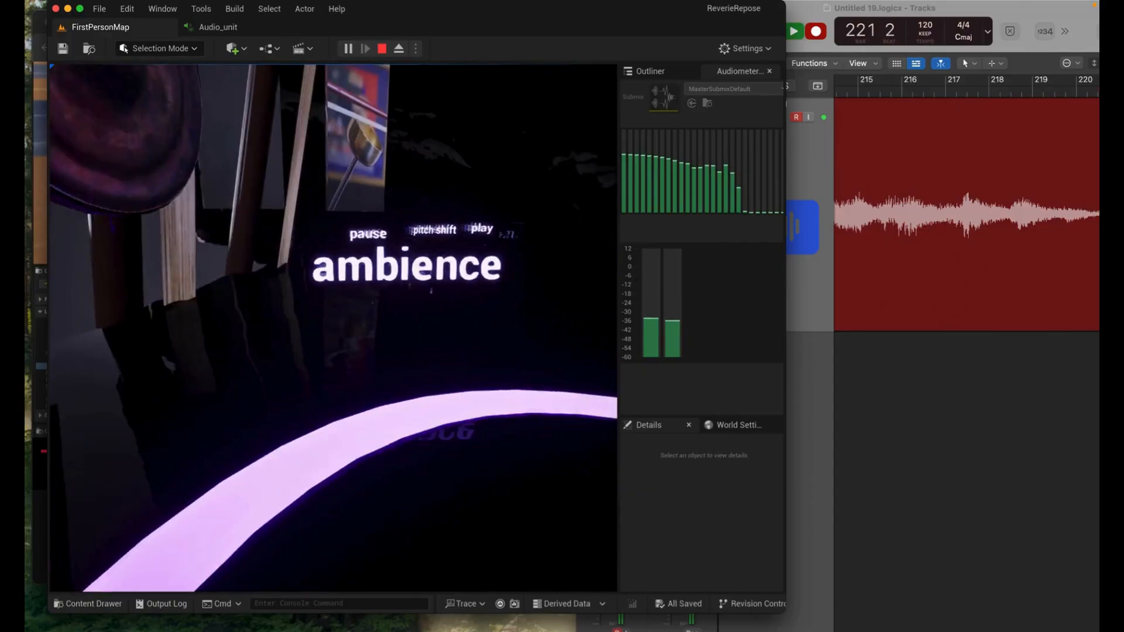
# Walk from the purple ambience ring past low tones and across the off circle to the clarinet patch while monitoring the levels
pyautogui.press('w')
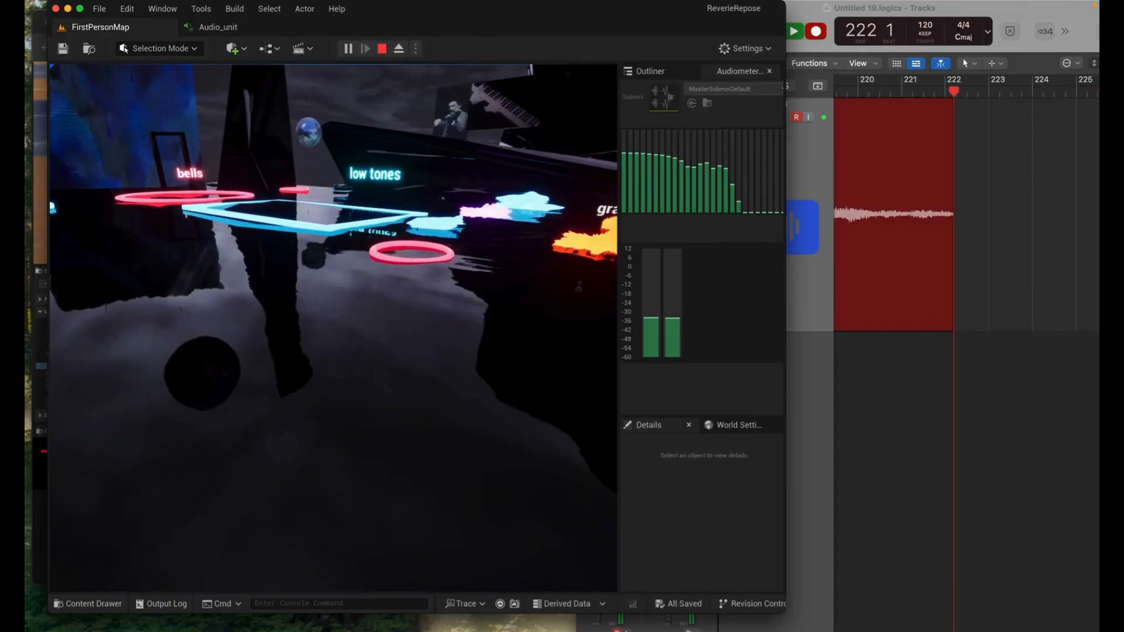
pyautogui.press('w')
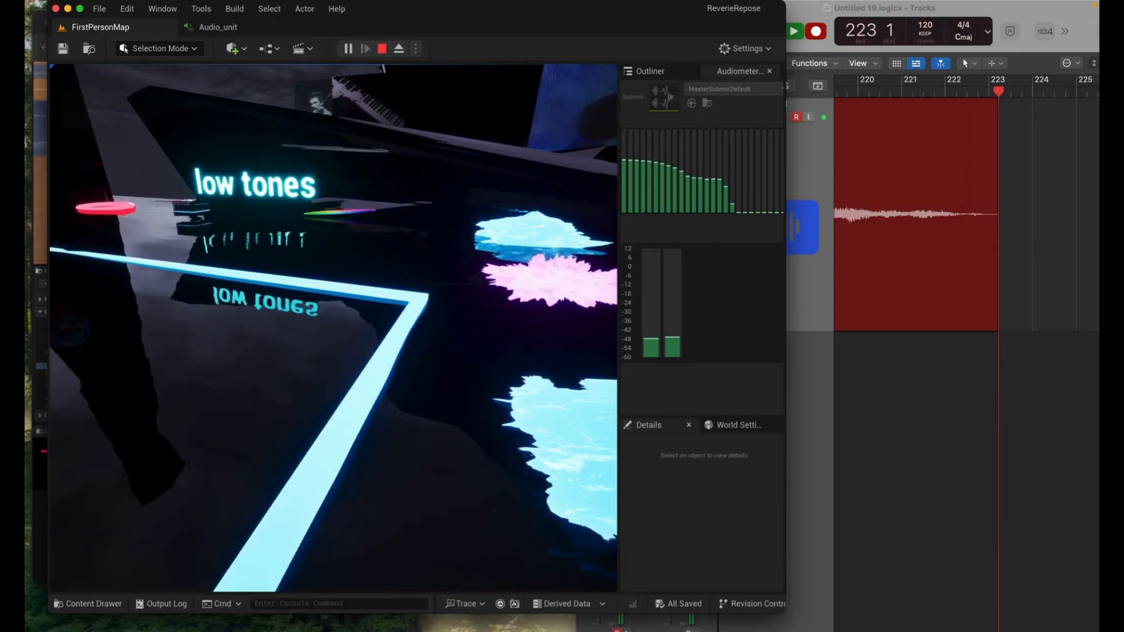
pyautogui.press('w')
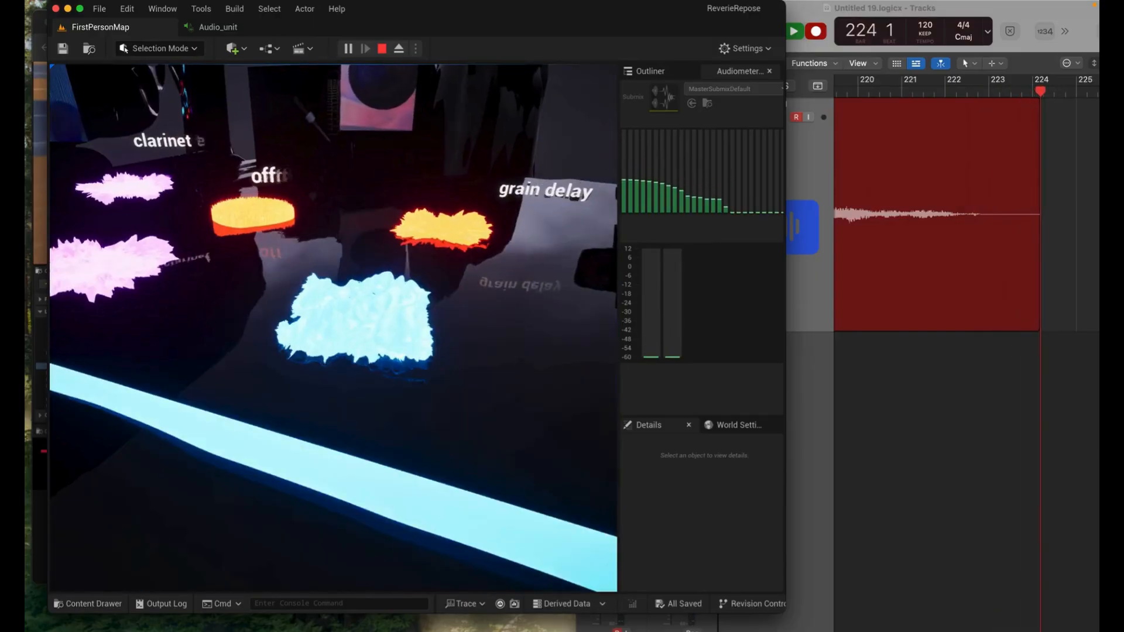
pyautogui.press('w')
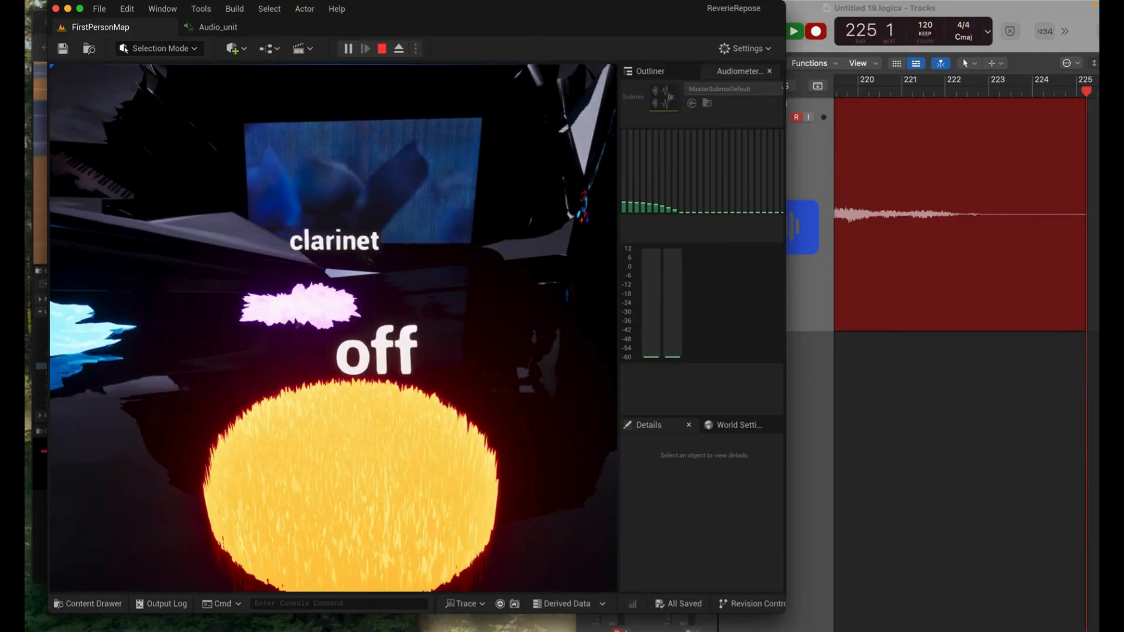
pyautogui.press('w')
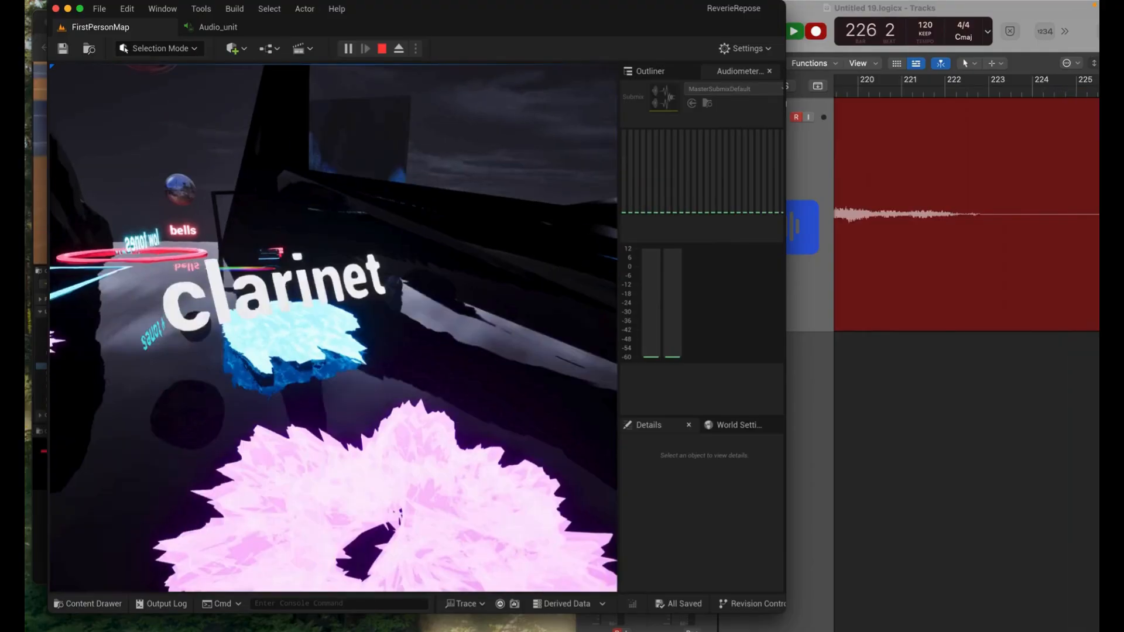
# Walk from the clarinet patch past the delay ring and turn back towards the gongs while monitoring the spectrum
pyautogui.press('w')
pyautogui.press('w')
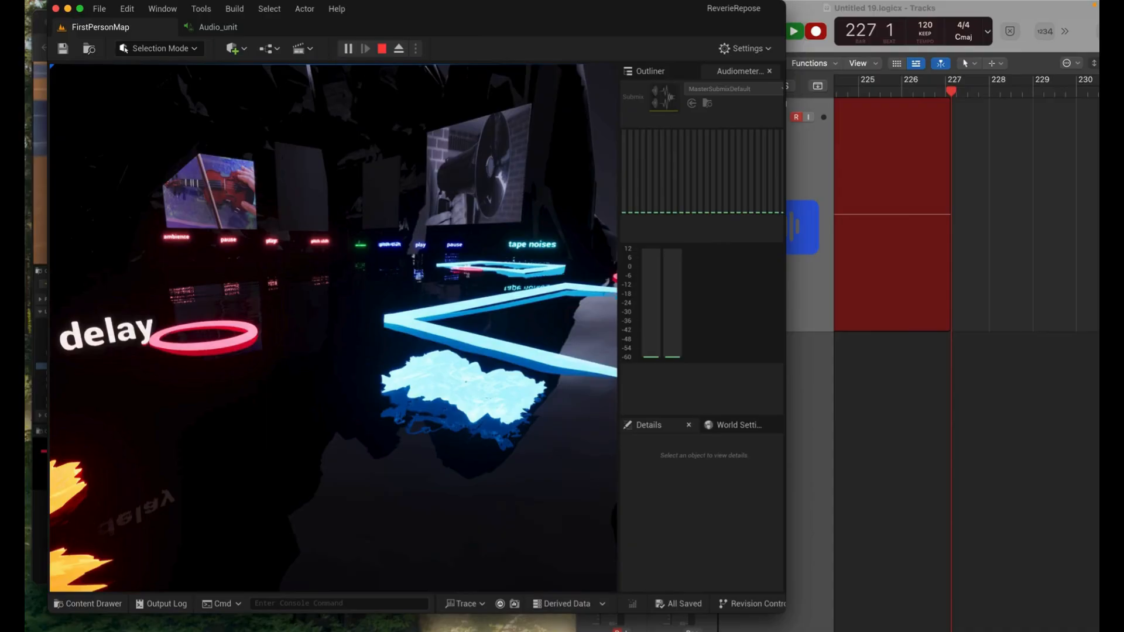
pyautogui.press('w')
pyautogui.press('w')
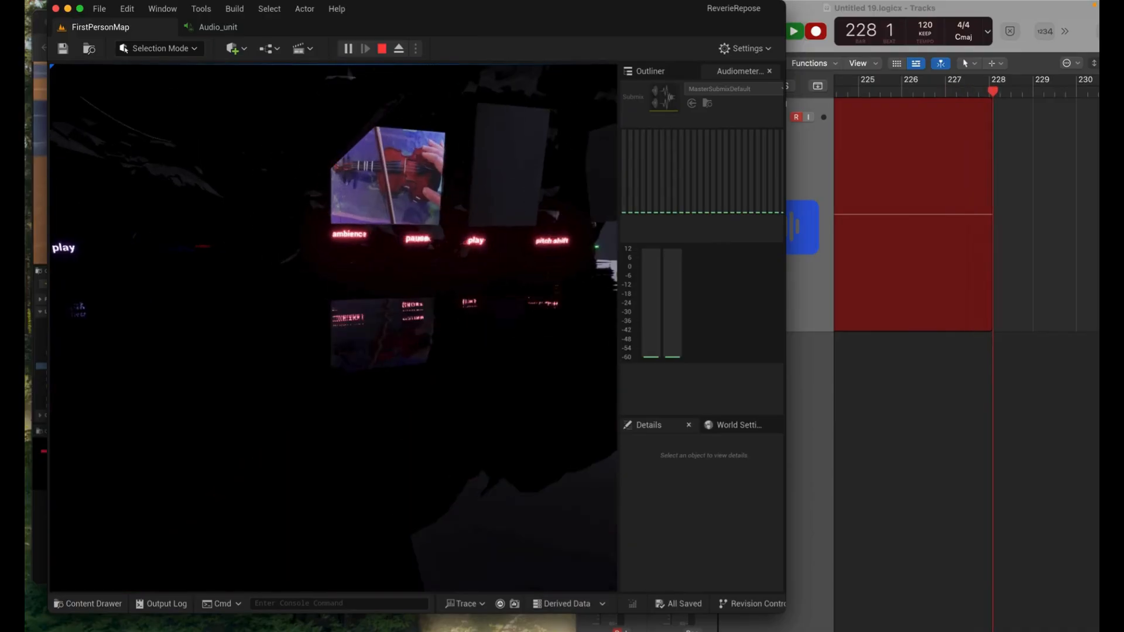
pyautogui.press('s')
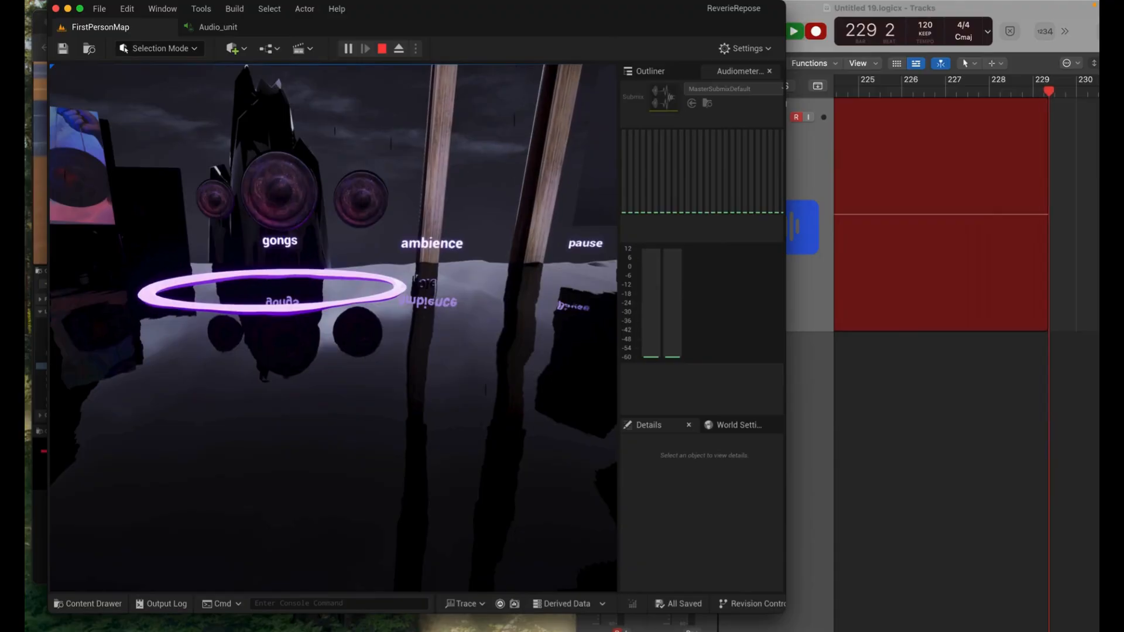
# Release the mouse from the running game, switch to Logic Pro and stop the recording
pyautogui.hotkey('shift', 'F1')
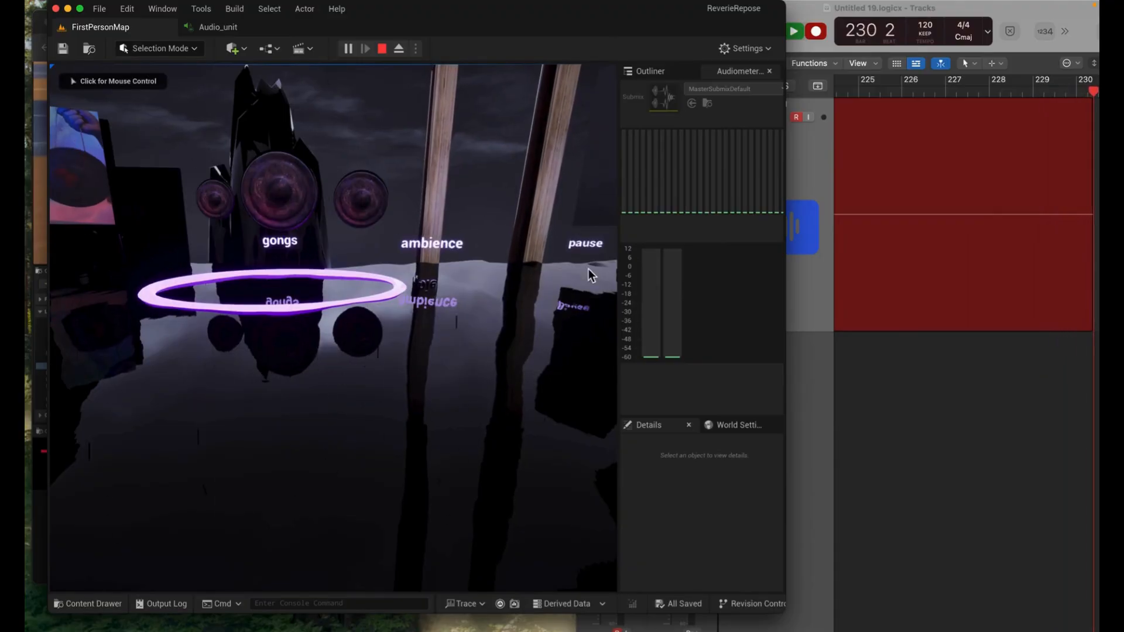
pyautogui.click(809, 366)
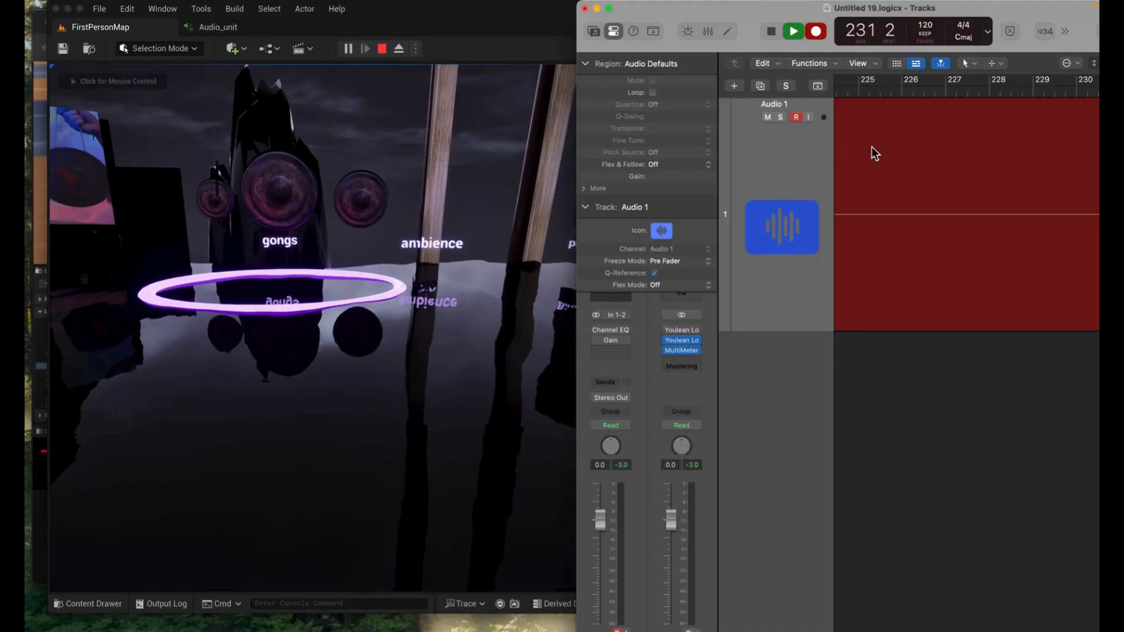
pyautogui.click(772, 31)
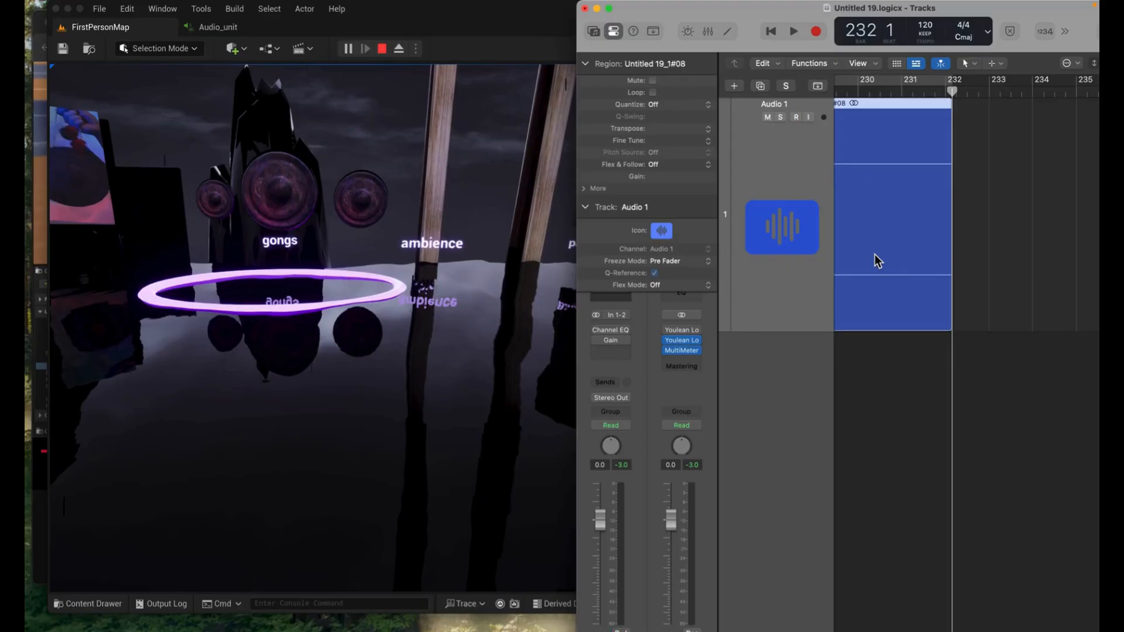
# Review the recorded regions on the Audio 1 track and move region Untitled 19_1#08 earlier to about bar 89
pyautogui.hscroll(-5, 874, 254)
pyautogui.keyDown('alt'); pyautogui.scroll(-10, 878, 271); pyautogui.keyUp('alt')
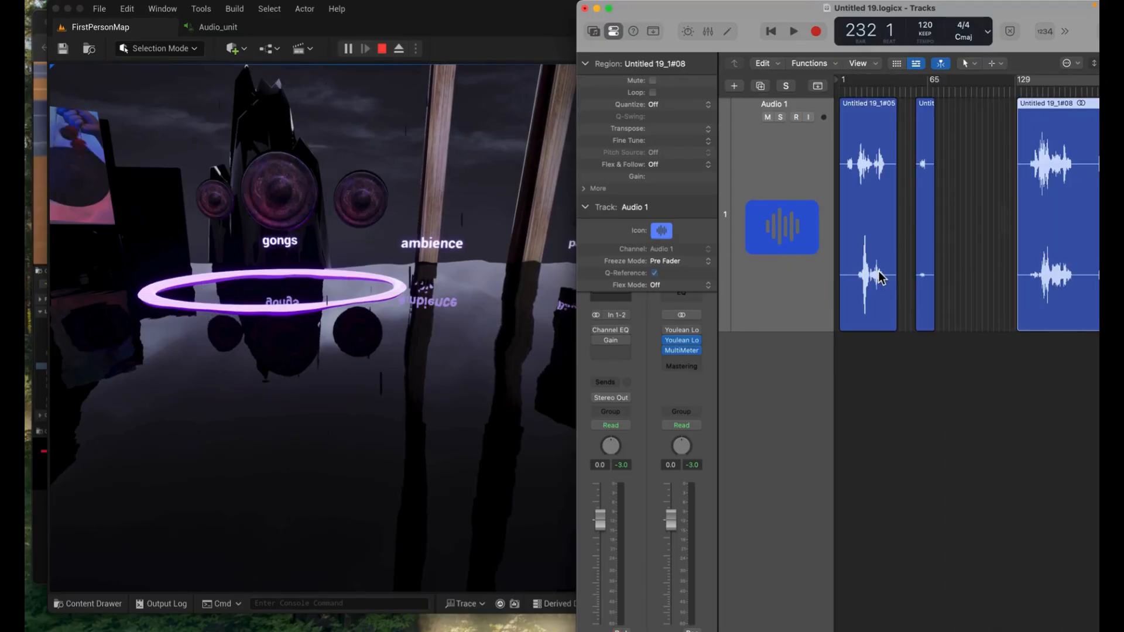
pyautogui.keyDown('alt'); pyautogui.scroll(10, 1049, 242); pyautogui.keyUp('alt')
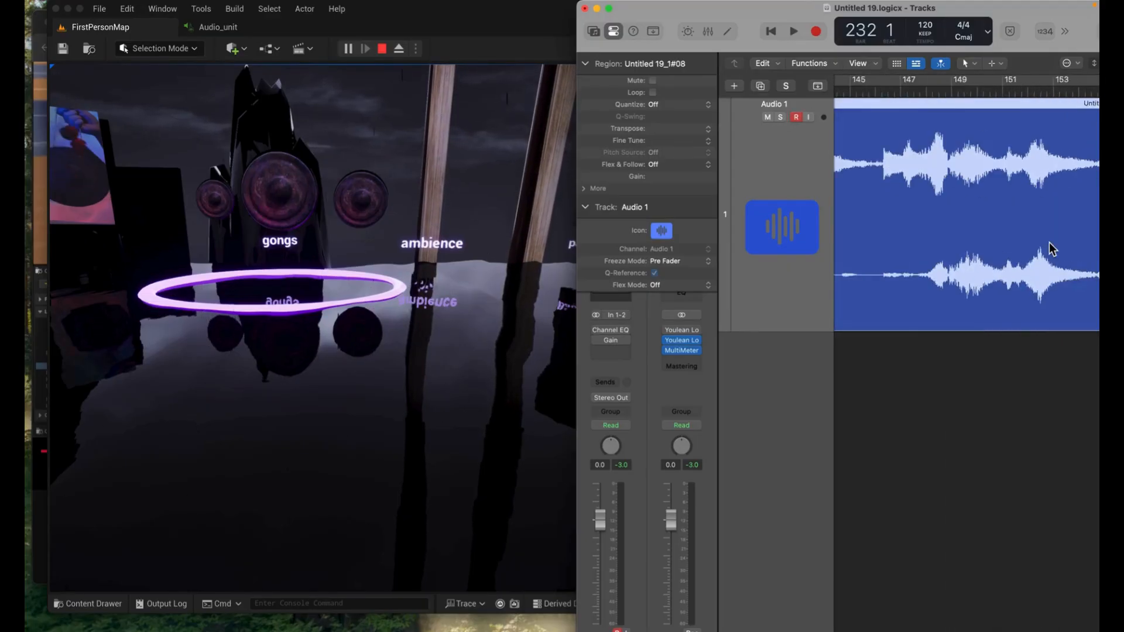
pyautogui.hscroll(5, 1048, 243)
pyautogui.keyDown('alt'); pyautogui.scroll(-8, 1049, 243); pyautogui.keyUp('alt')
pyautogui.hscroll(1, 1049, 242)
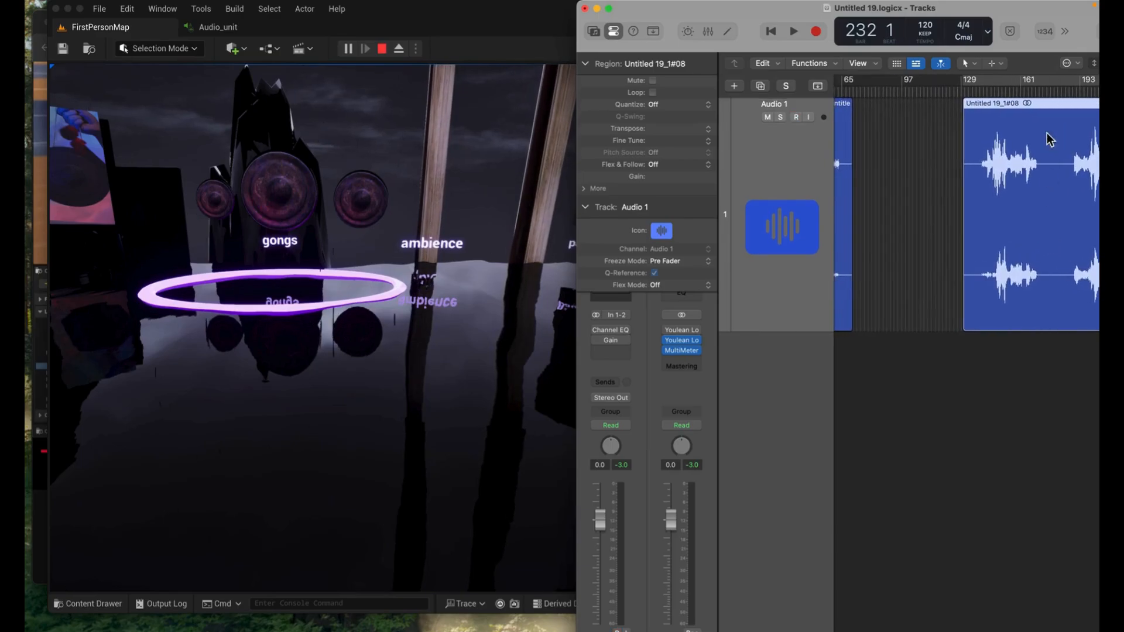
pyautogui.moveTo(1053, 110); pyautogui.dragTo(973, 107)
# Examine the second burst in the moved region's waveform in detail and compare it with the full recording
pyautogui.keyDown('alt'); pyautogui.scroll(8, 981, 170); pyautogui.keyUp('alt')
pyautogui.keyDown('alt'); pyautogui.scroll(-6, 981, 170); pyautogui.keyUp('alt')
pyautogui.hscroll(2, 981, 169)
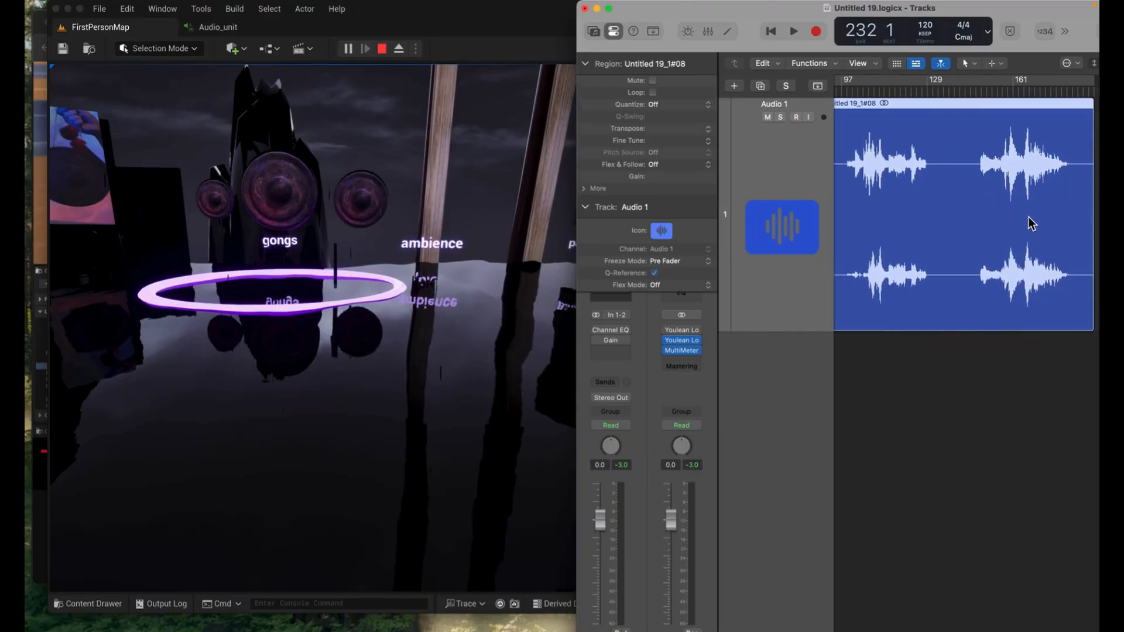
pyautogui.keyDown('alt'); pyautogui.scroll(5, 1025, 214); pyautogui.keyUp('alt')
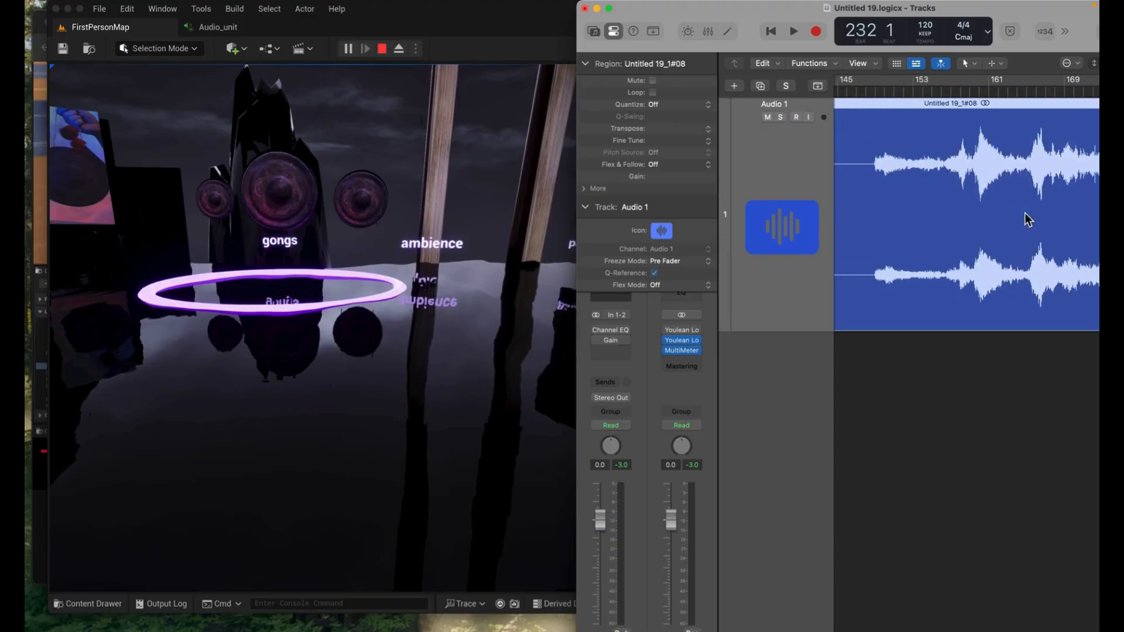
pyautogui.hscroll(2, 1025, 212)
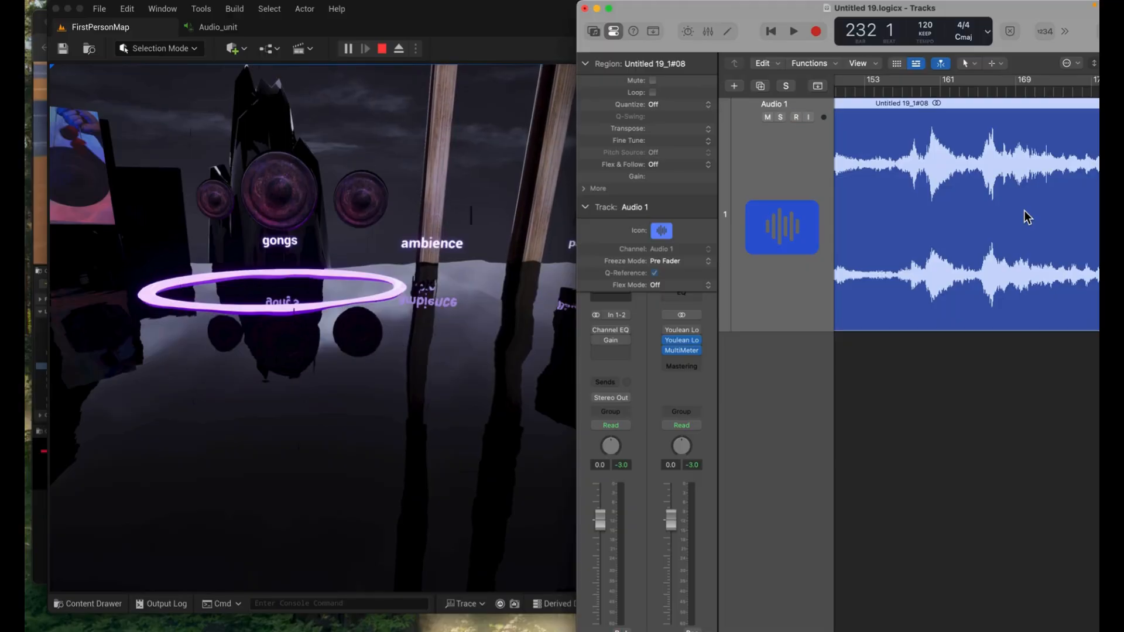
pyautogui.keyDown('alt'); pyautogui.scroll(-2, 1016, 206); pyautogui.keyUp('alt')
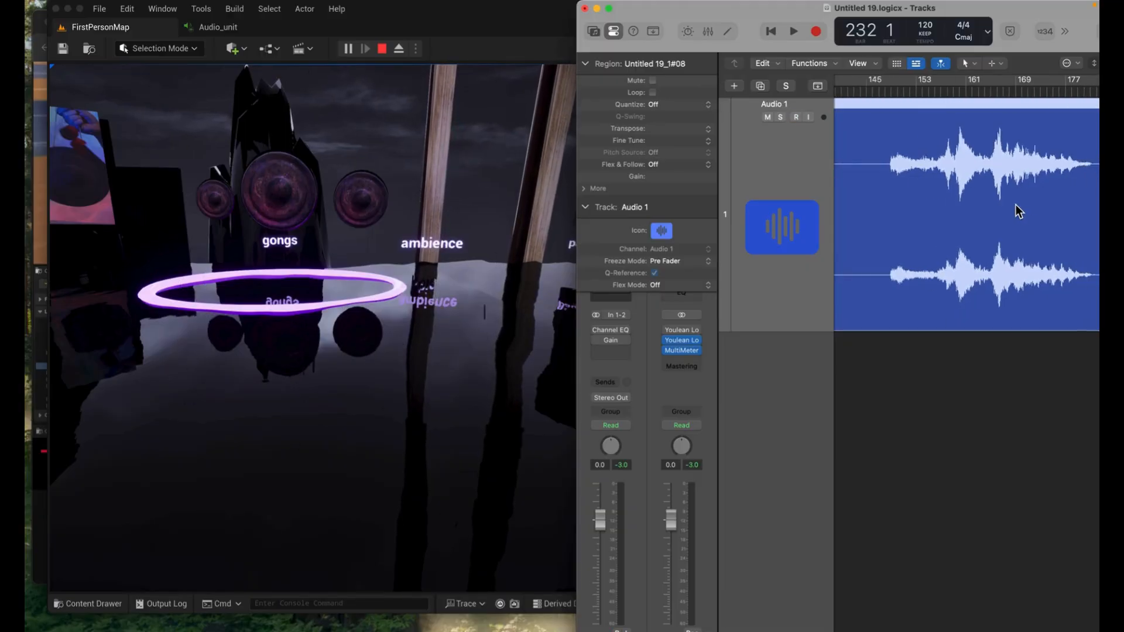
pyautogui.keyDown('alt'); pyautogui.scroll(-3, 1016, 206); pyautogui.keyUp('alt')
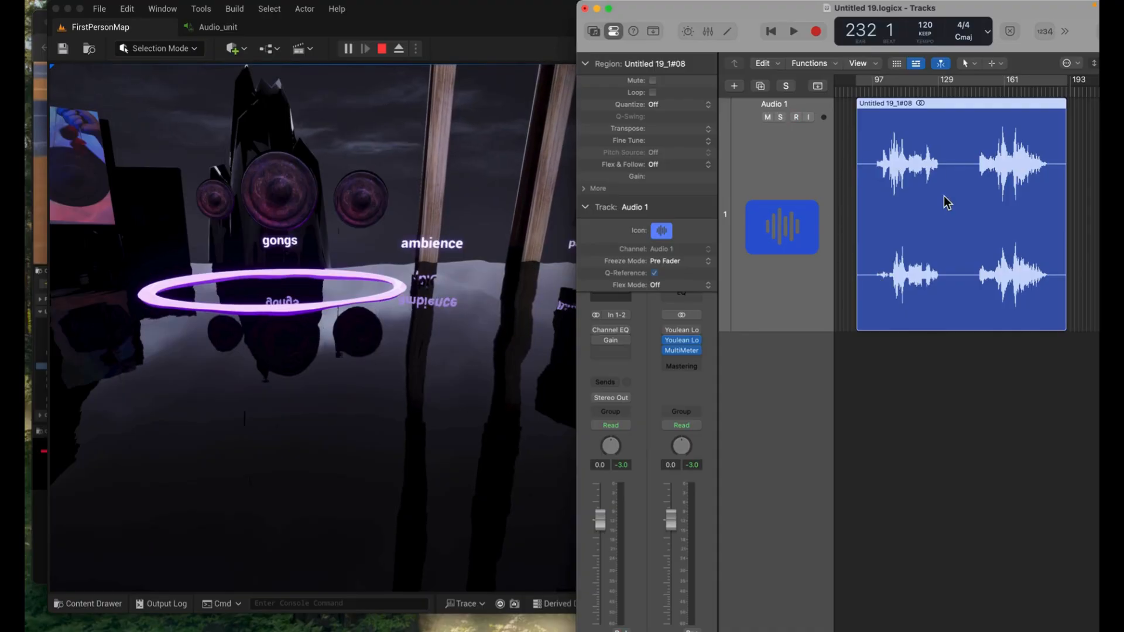
# Shift the Unreal window slightly aside and open the macOS sound output options
pyautogui.moveTo(484, 18); pyautogui.dragTo(517, 47)
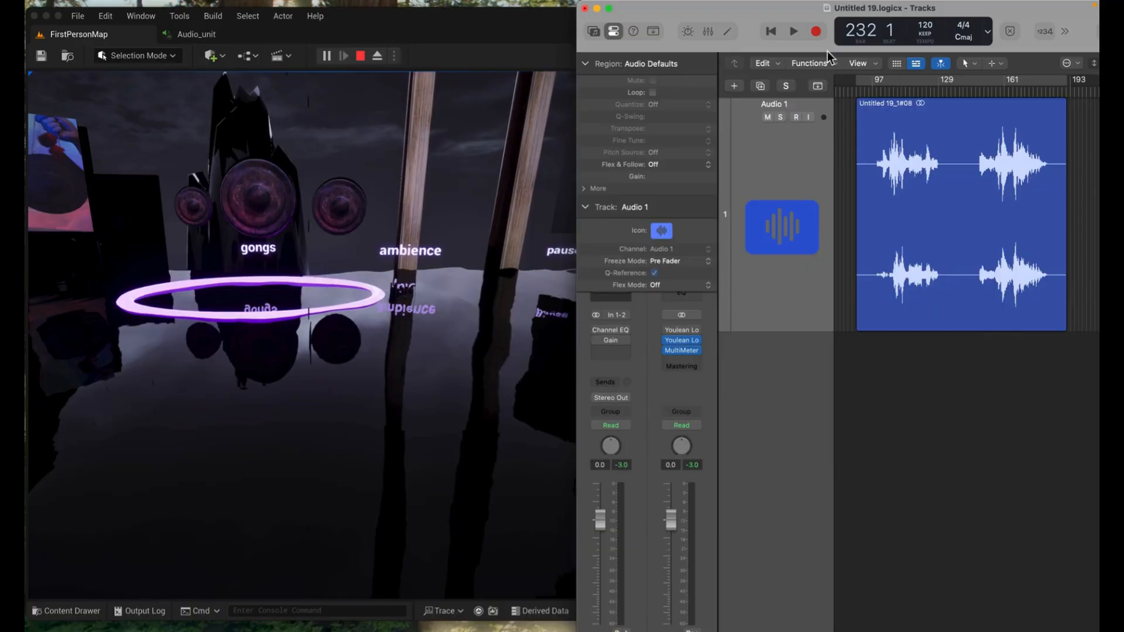
pyautogui.moveTo(835, 5)
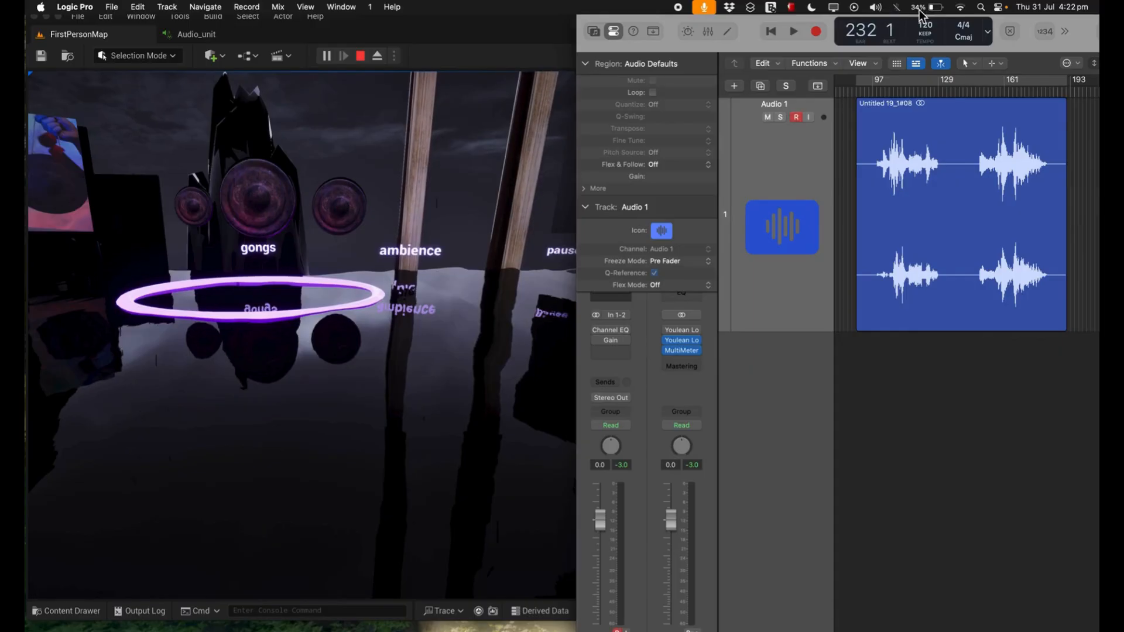
pyautogui.click(876, 7)
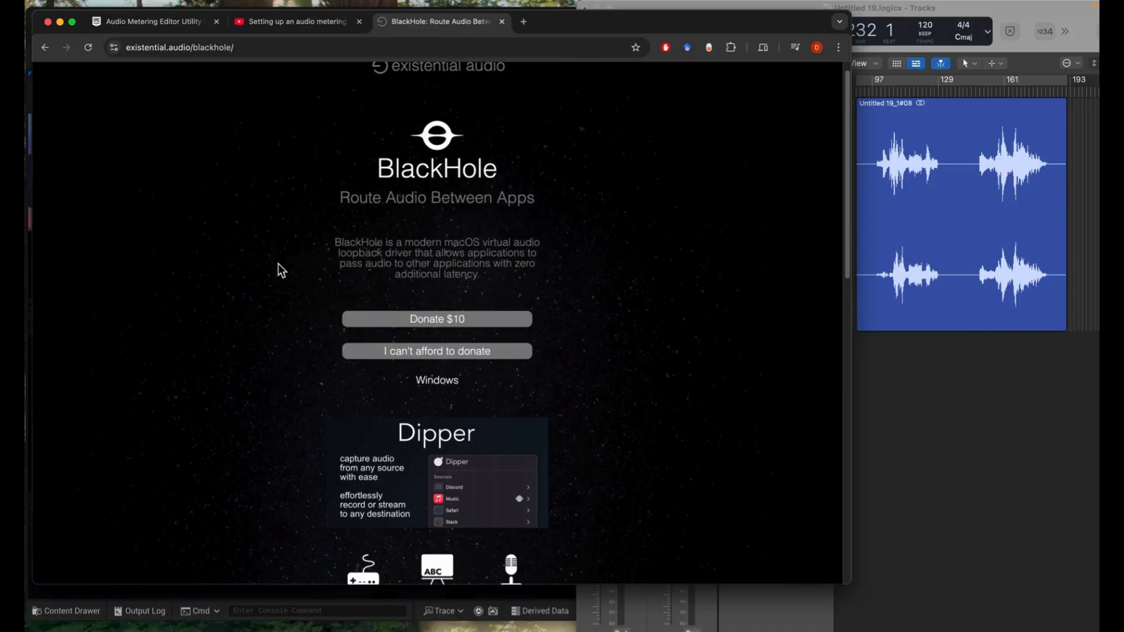
# Switch to Chrome to review the BlackHole audio loopback driver page, and reopen the macOS sound output options
pyautogui.scroll(-4, 309, 311)
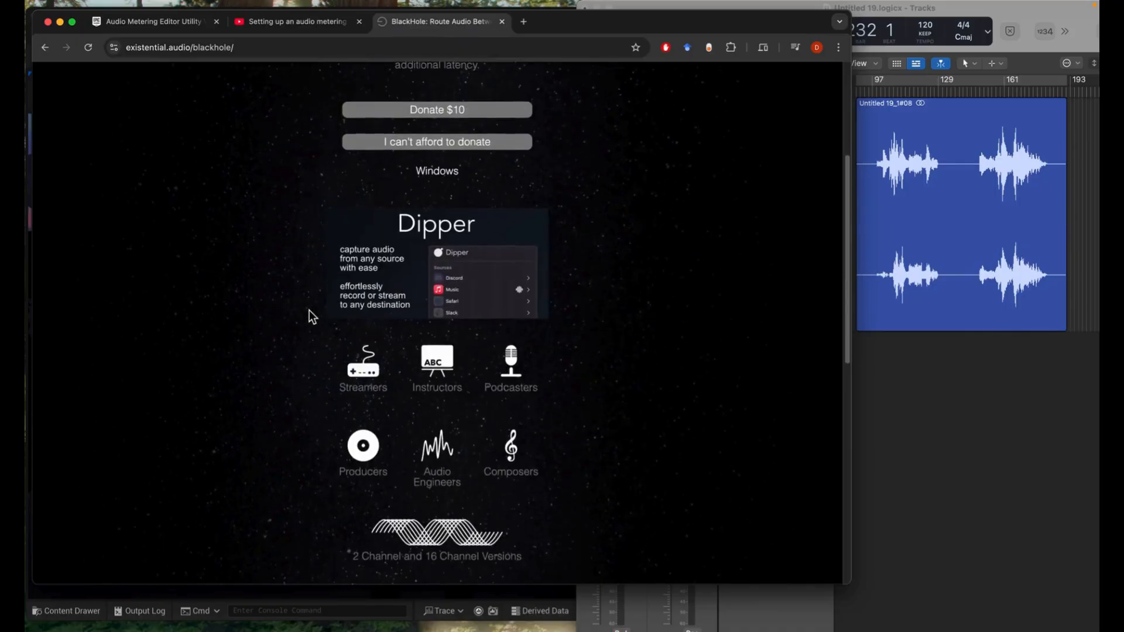
pyautogui.scroll(4, 309, 310)
pyautogui.scroll(-1, 309, 311)
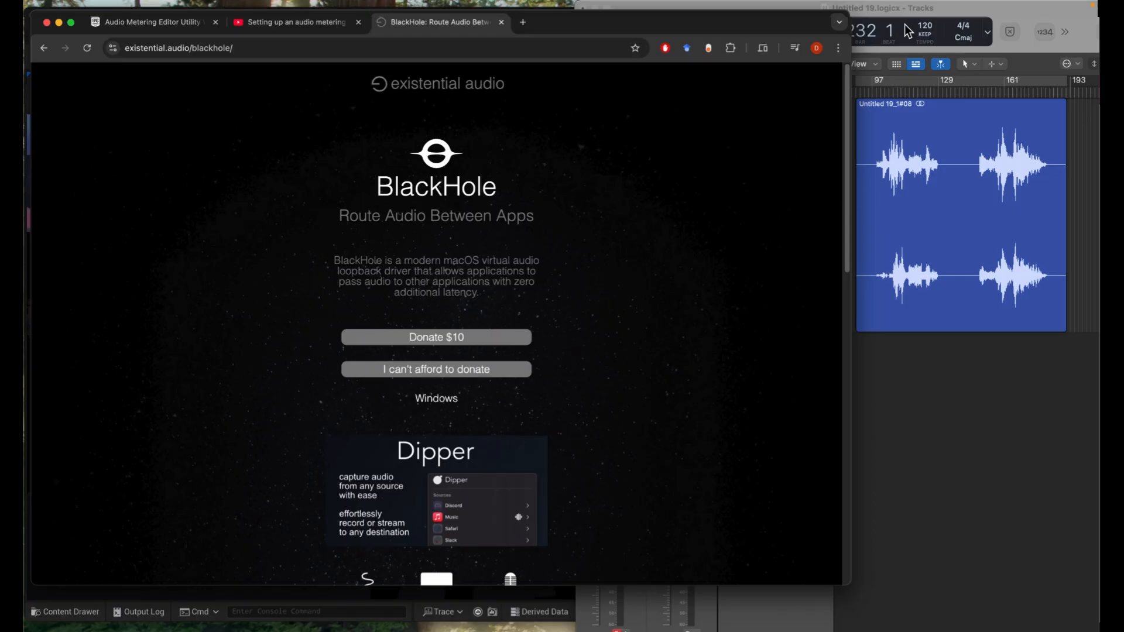
pyautogui.moveTo(877, 5)
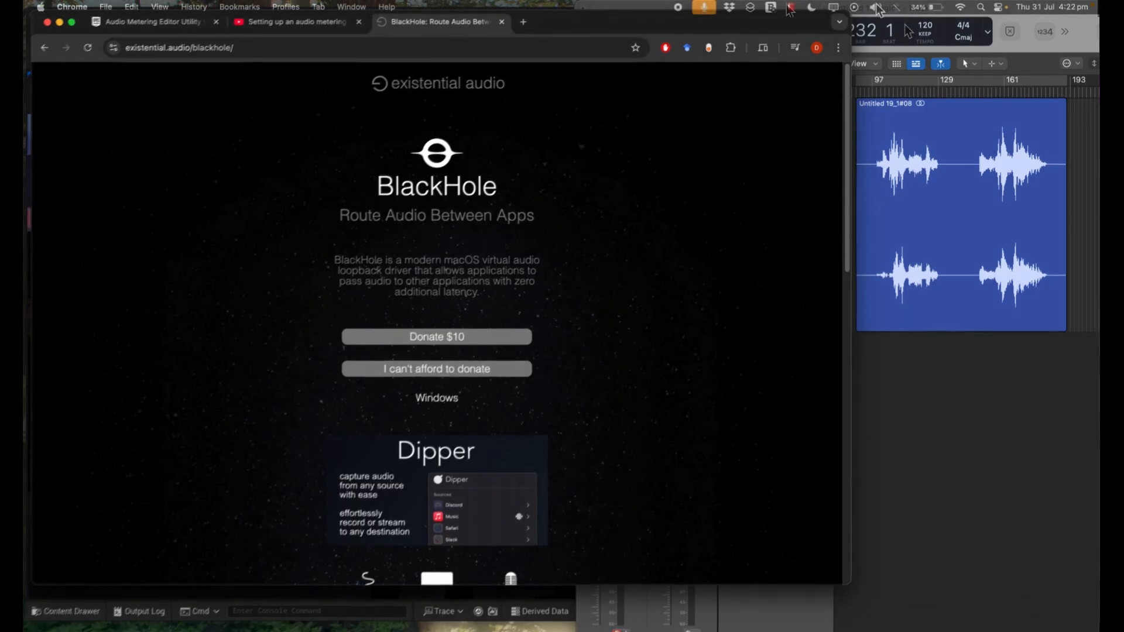
pyautogui.click(876, 7)
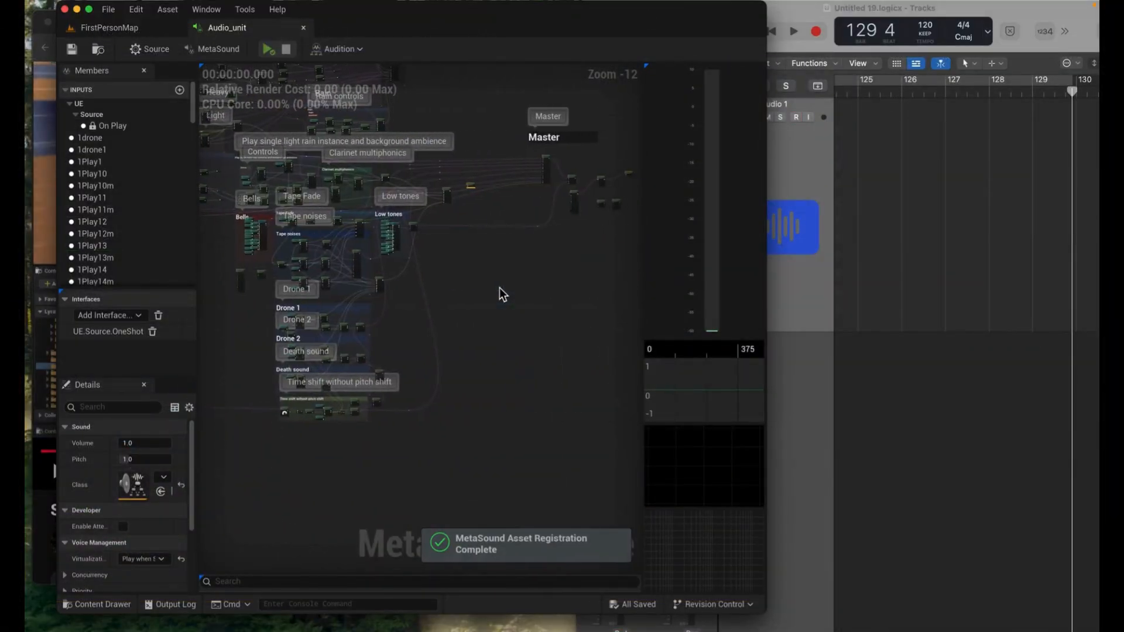
# Locate the Master section at the end of the Audio_unit MetaSound graph and bring its output nodes into view
pyautogui.hscroll(5, 499, 287)
pyautogui.scroll(3, 455, 255)
pyautogui.scroll(1, 332, 278)
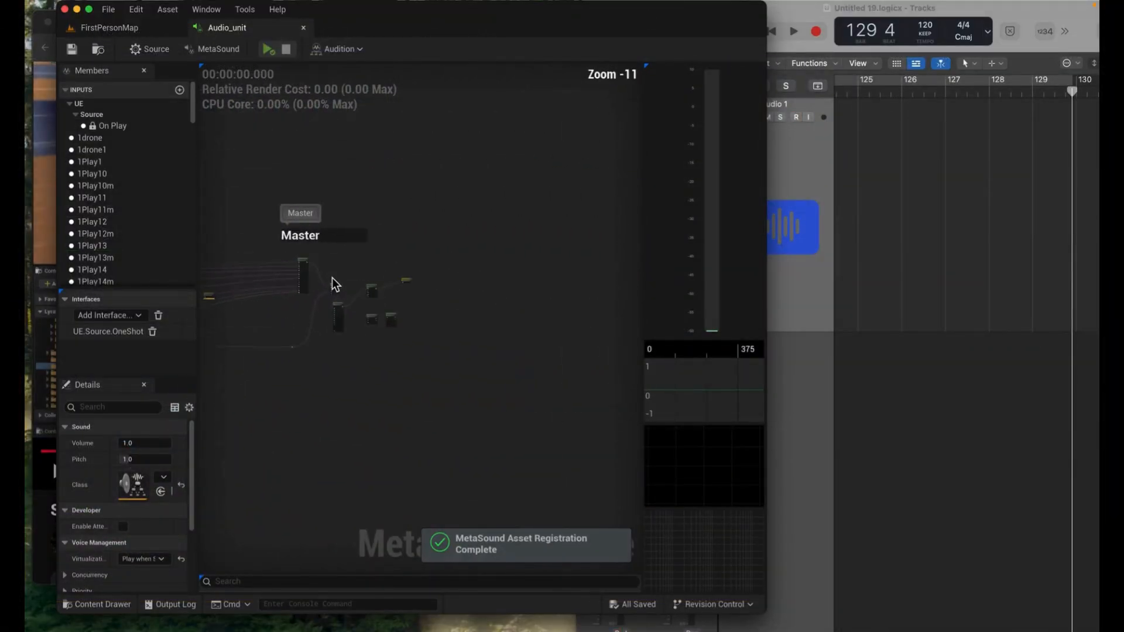
pyautogui.scroll(2, 332, 277)
pyautogui.scroll(2, 393, 249)
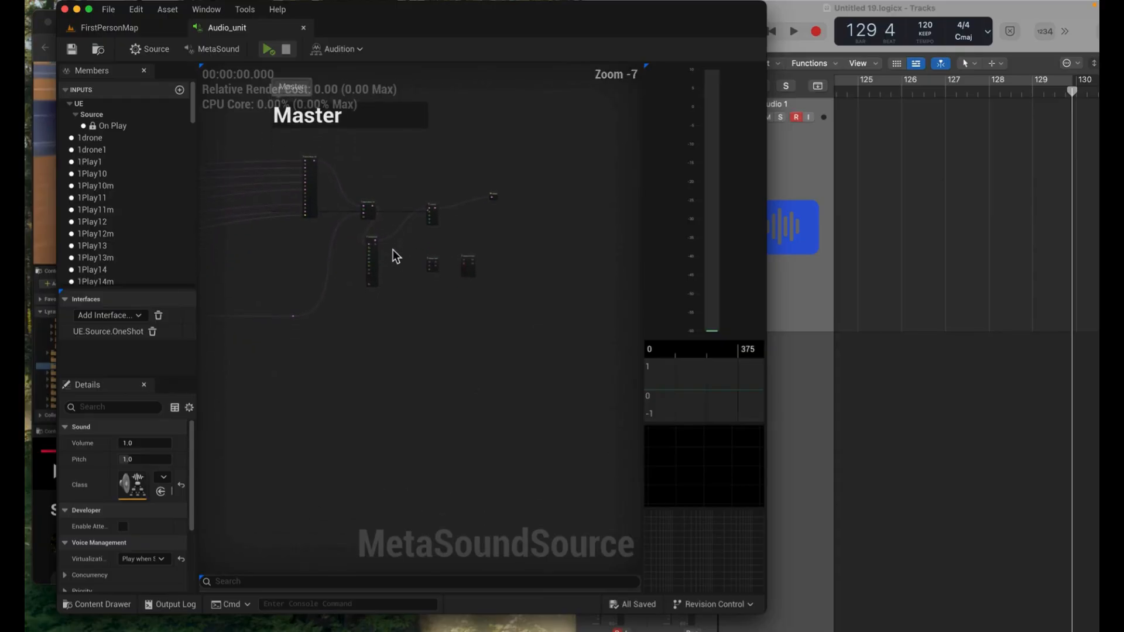
pyautogui.scroll(3, 392, 249)
pyautogui.scroll(2, 429, 196)
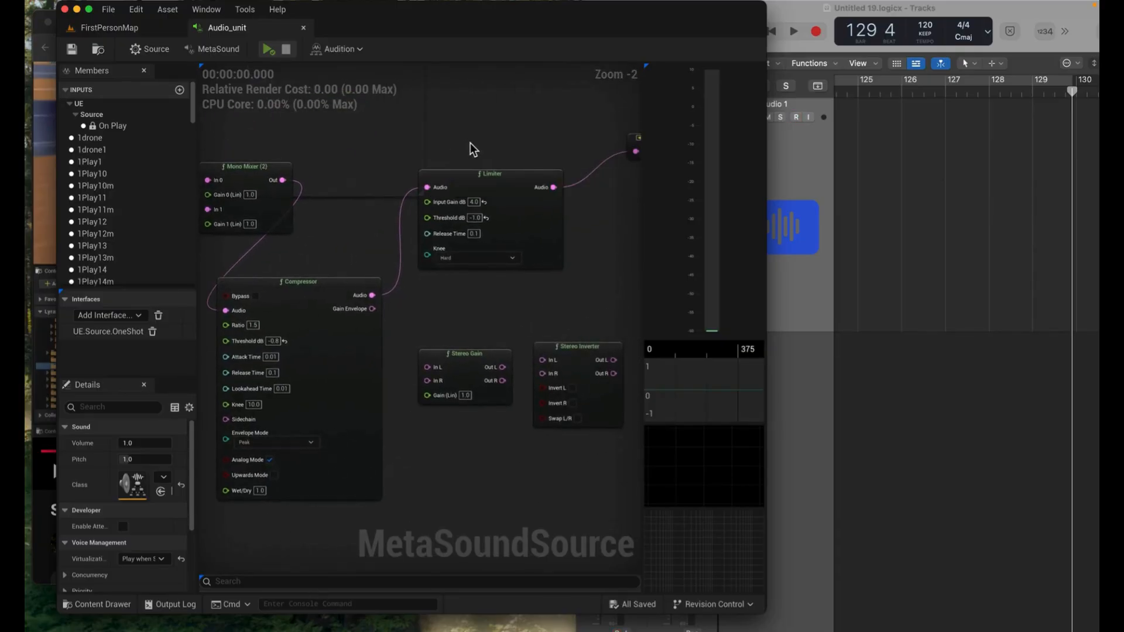
# Examine the Limiter's input gain and threshold, the Compressor's settings and the Mono Mixer feeding them in the Master section
pyautogui.scroll(2, 469, 143)
pyautogui.hscroll(2, 469, 143)
pyautogui.scroll(-4, 470, 143)
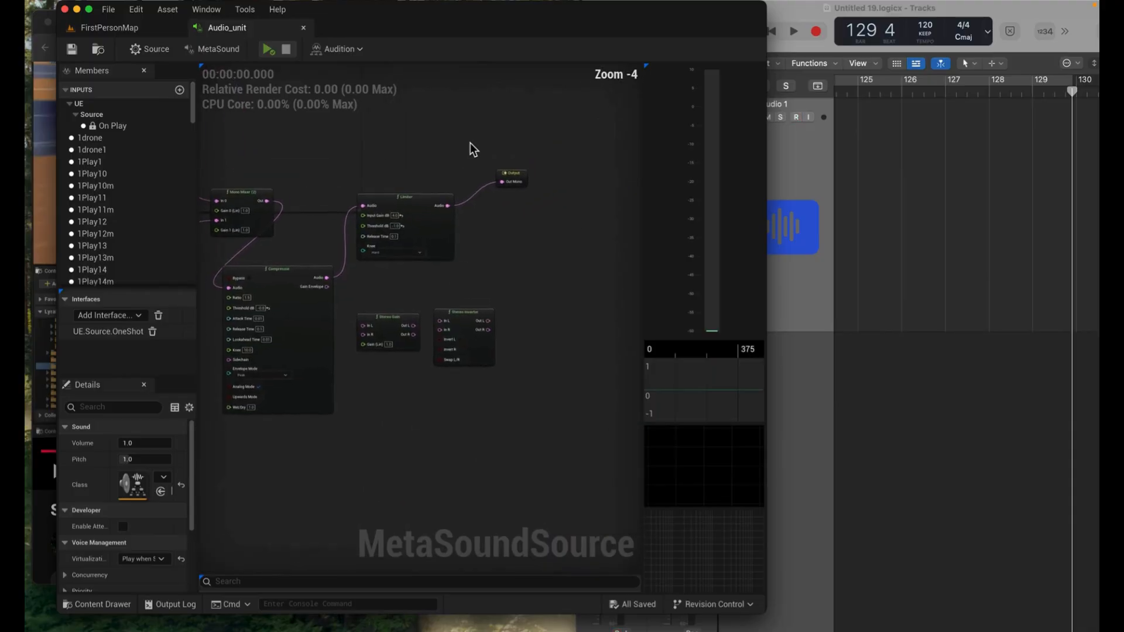
pyautogui.scroll(4, 407, 188)
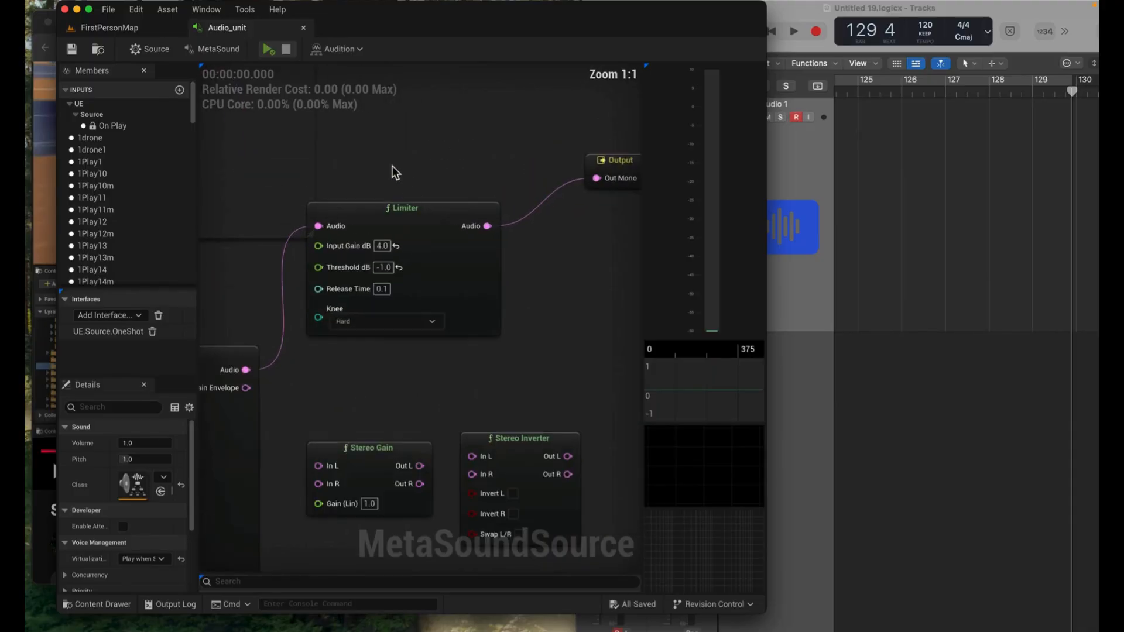
pyautogui.hscroll(1, 389, 172)
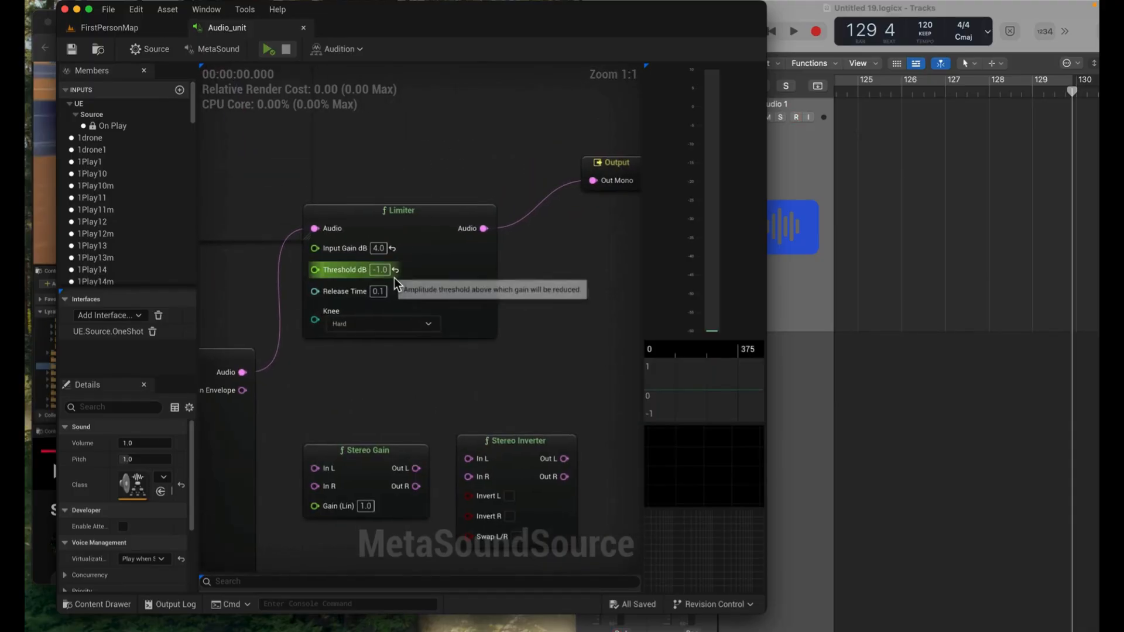
pyautogui.hscroll(-3, 408, 185)
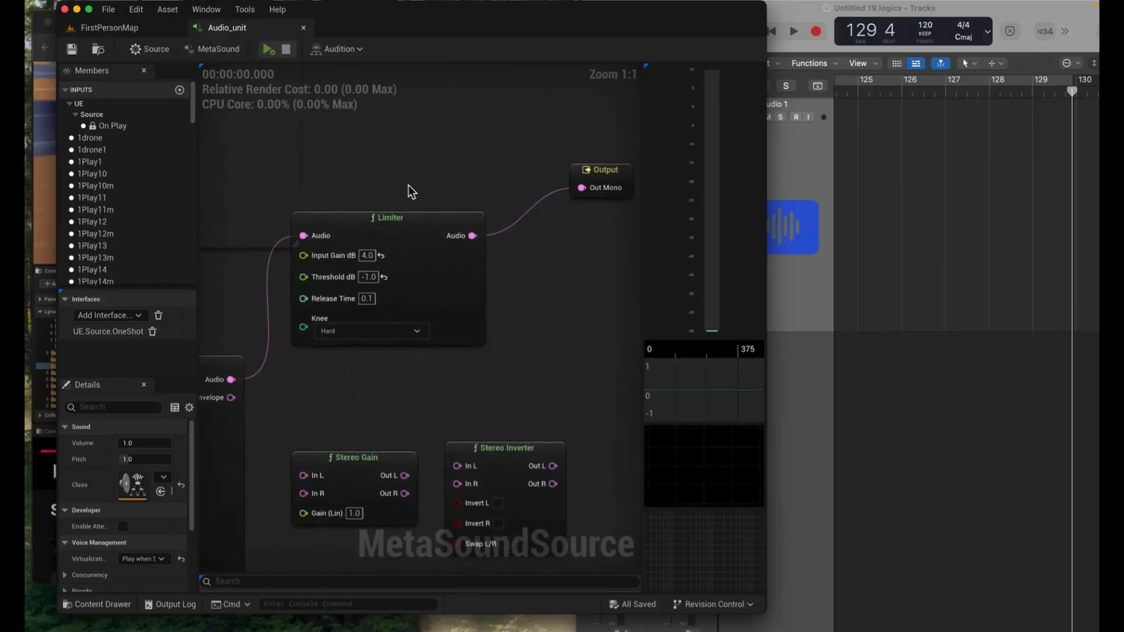
pyautogui.hscroll(-5, 351, 177)
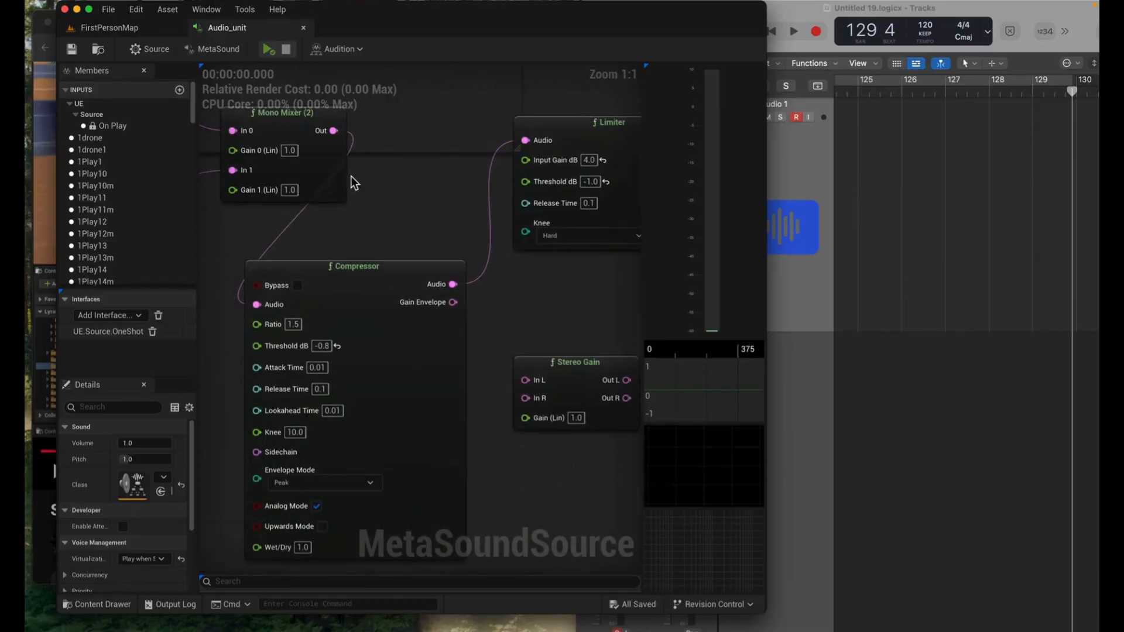
pyautogui.scroll(5, 385, 202)
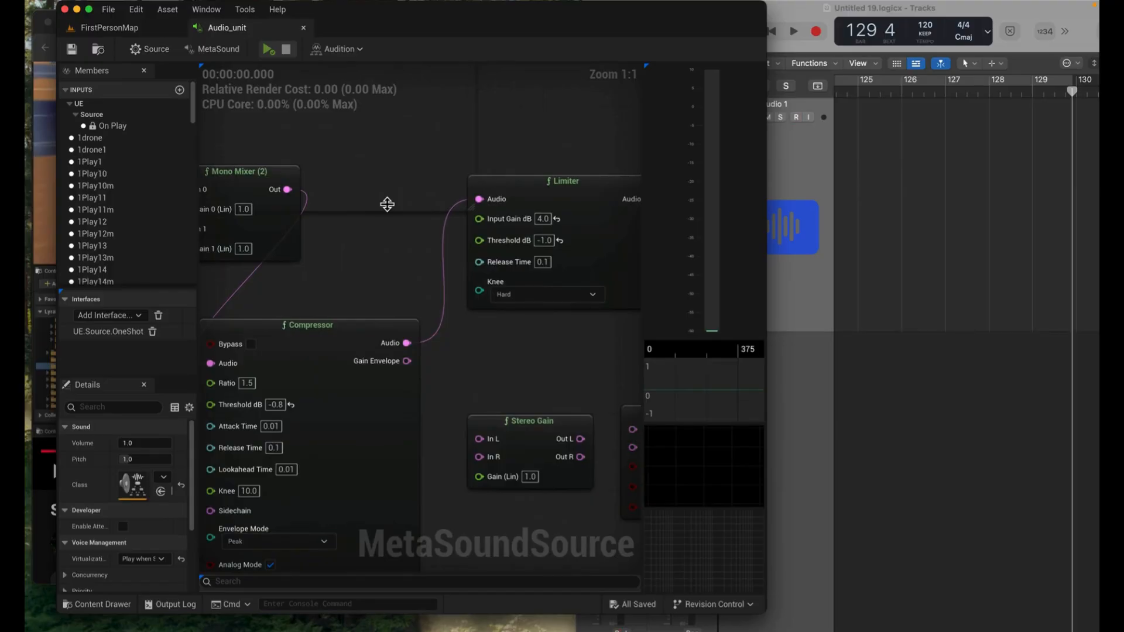
# Examine the unconnected Stereo Gain and Stereo Inverter nodes alongside the Compressor and Limiter in the Master section
pyautogui.hscroll(-6, 376, 234)
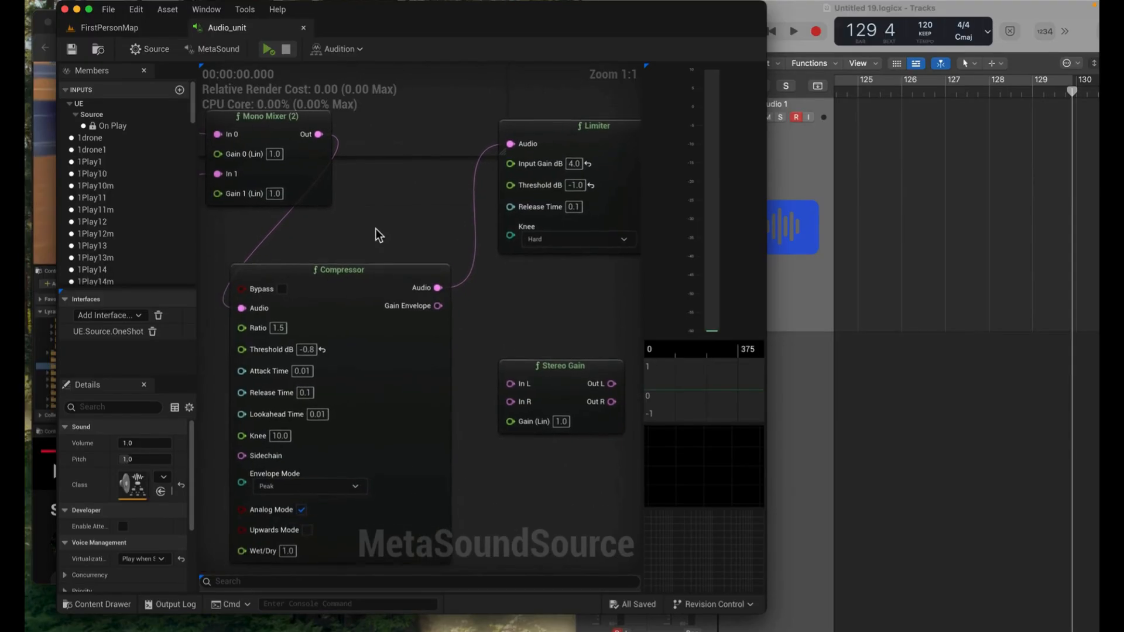
pyautogui.hscroll(4, 337, 279)
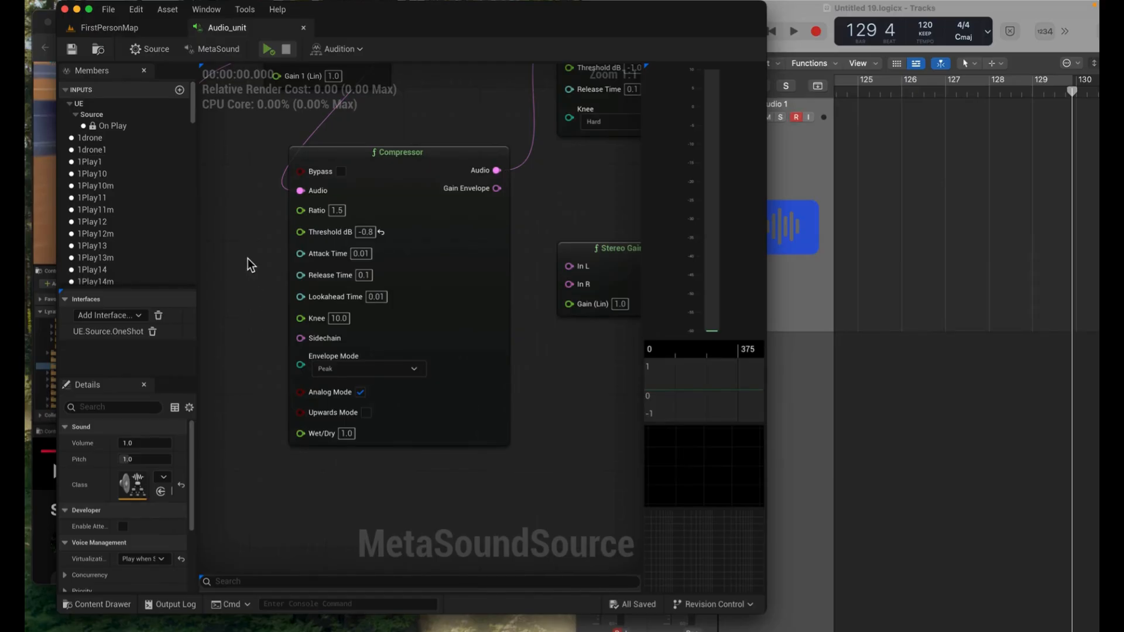
pyautogui.scroll(-2, 248, 258)
pyautogui.hscroll(5, 315, 214)
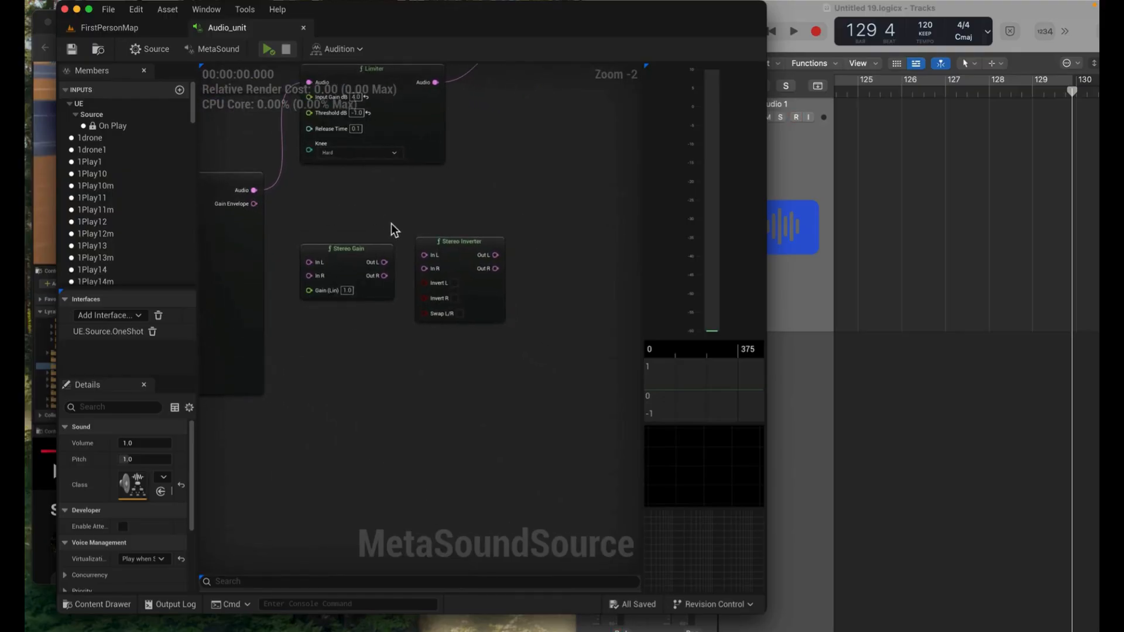
pyautogui.scroll(2, 392, 228)
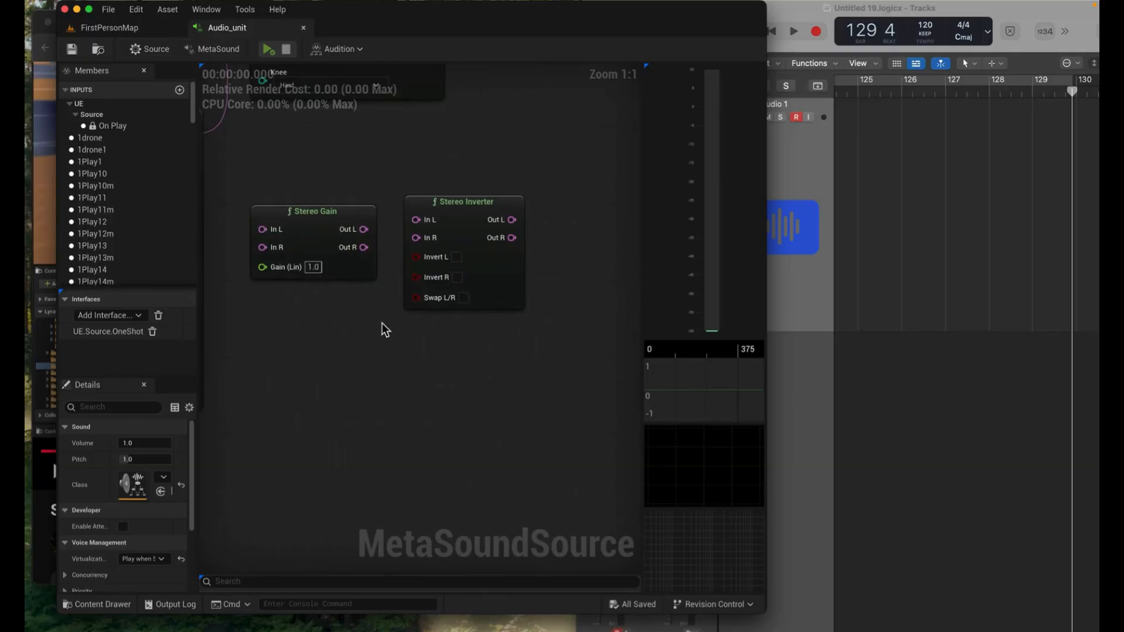
pyautogui.hscroll(-3, 382, 322)
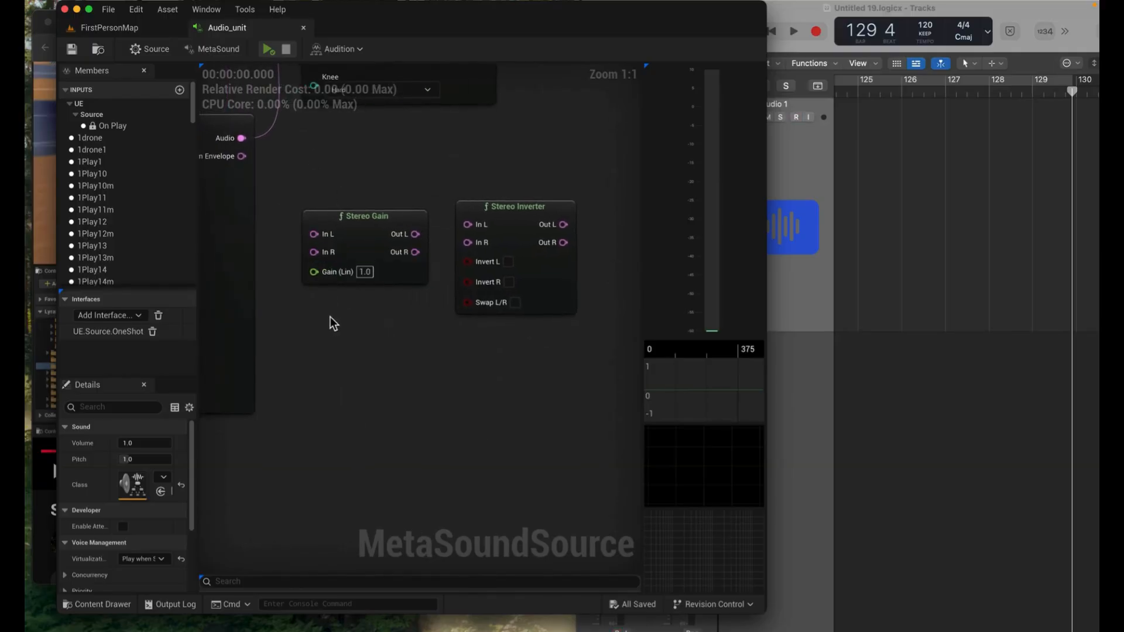
pyautogui.hscroll(-6, 335, 317)
pyautogui.hscroll(3, 456, 198)
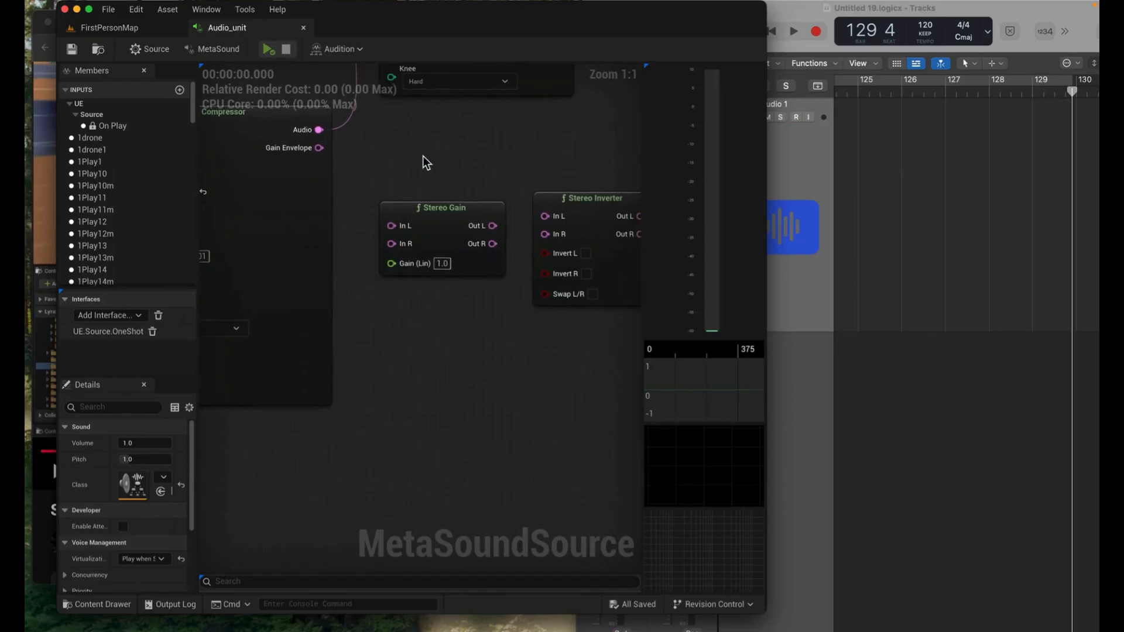
pyautogui.scroll(-4, 423, 155)
pyautogui.scroll(4, 424, 166)
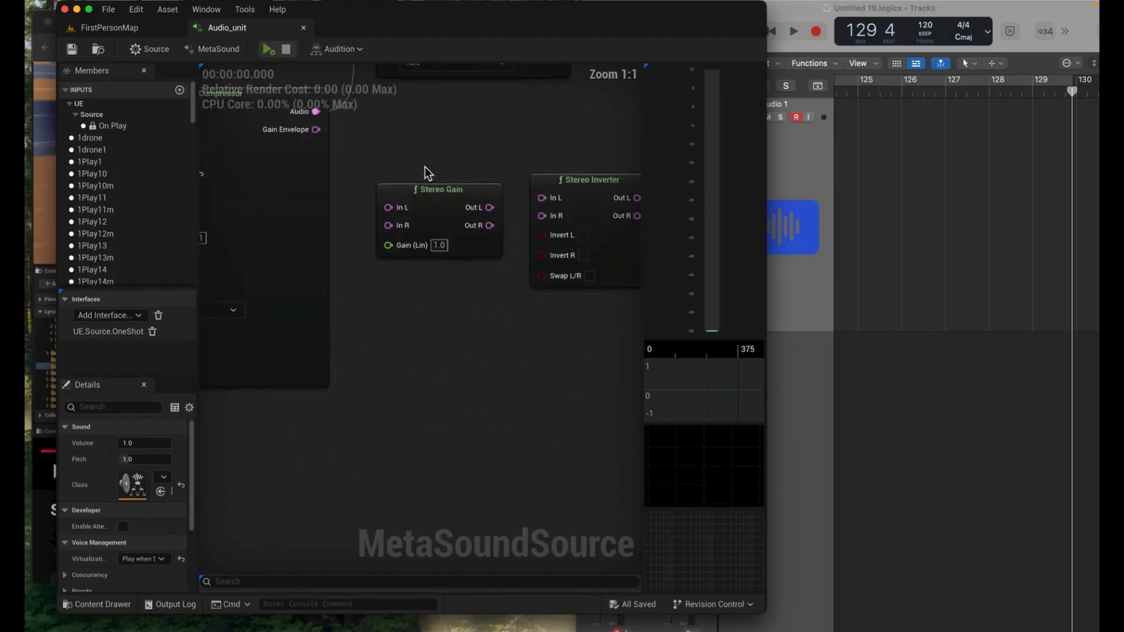
pyautogui.scroll(2, 424, 166)
pyautogui.scroll(3, 441, 180)
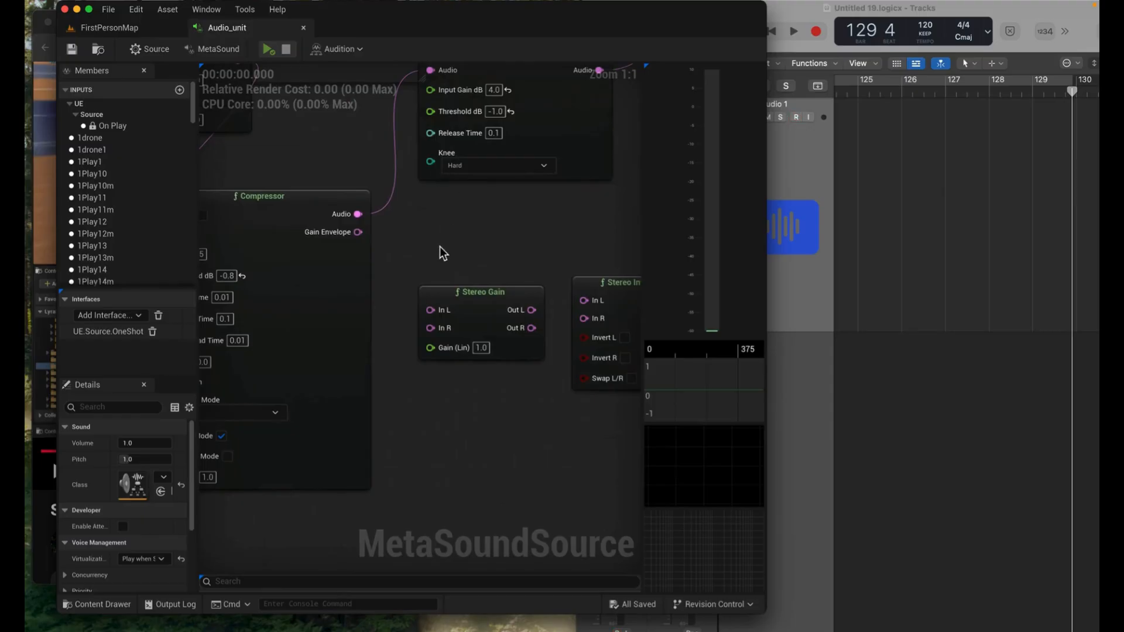
pyautogui.scroll(3, 440, 245)
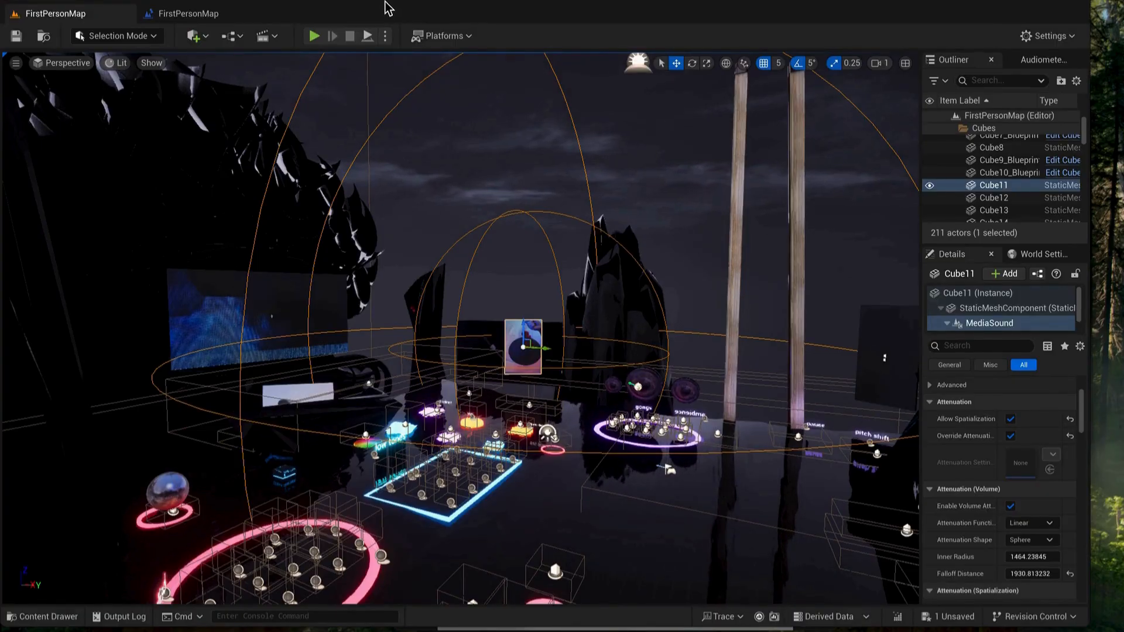
# In the FirstPersonMap level, set Cube11's MediaSound attenuation to an inner radius of about 1535.43 and a falloff distance of about 1922.36
pyautogui.click(360, 10)
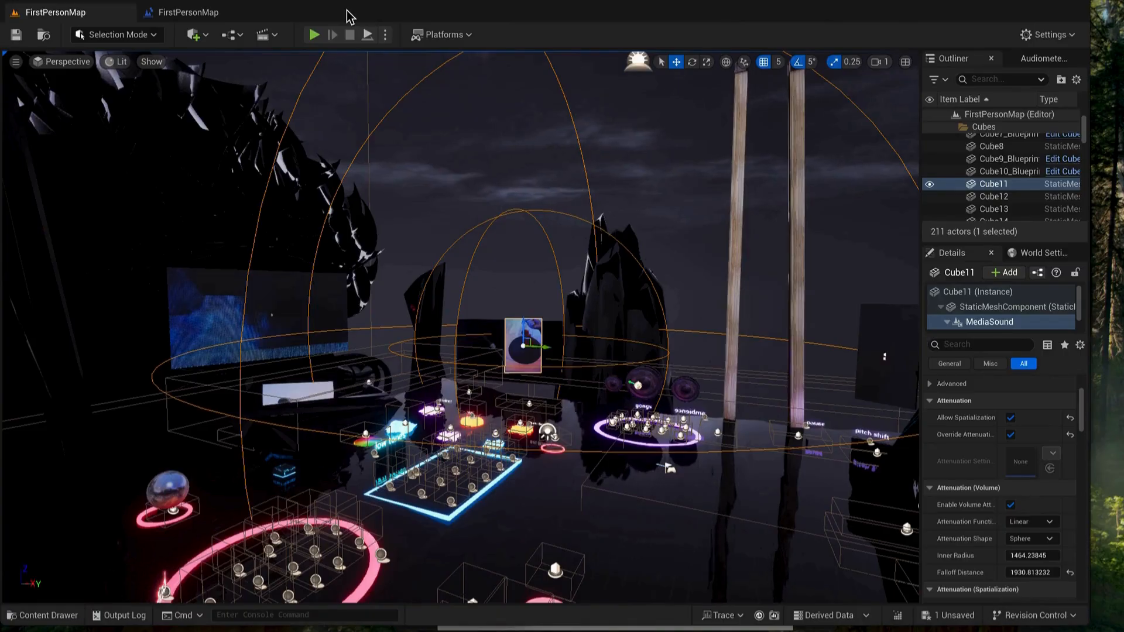
pyautogui.moveTo(320, 224); pyautogui.dragTo(230, 244, button='right')
pyautogui.press('w')
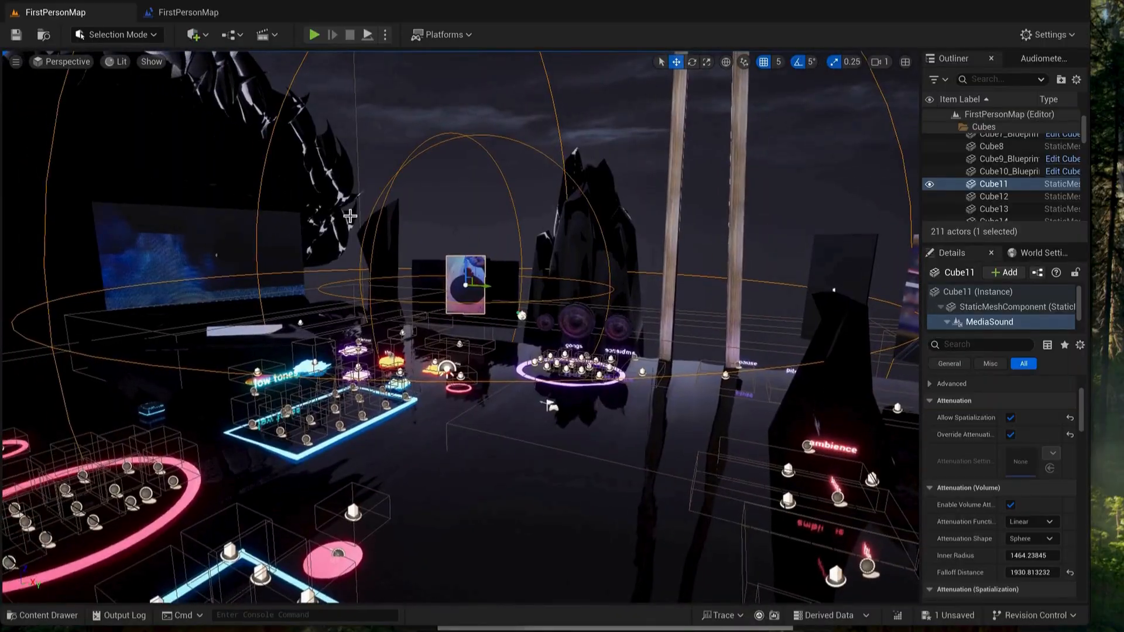
pyautogui.press('w')
pyautogui.moveTo(348, 212); pyautogui.dragTo(324, 213, button='right')
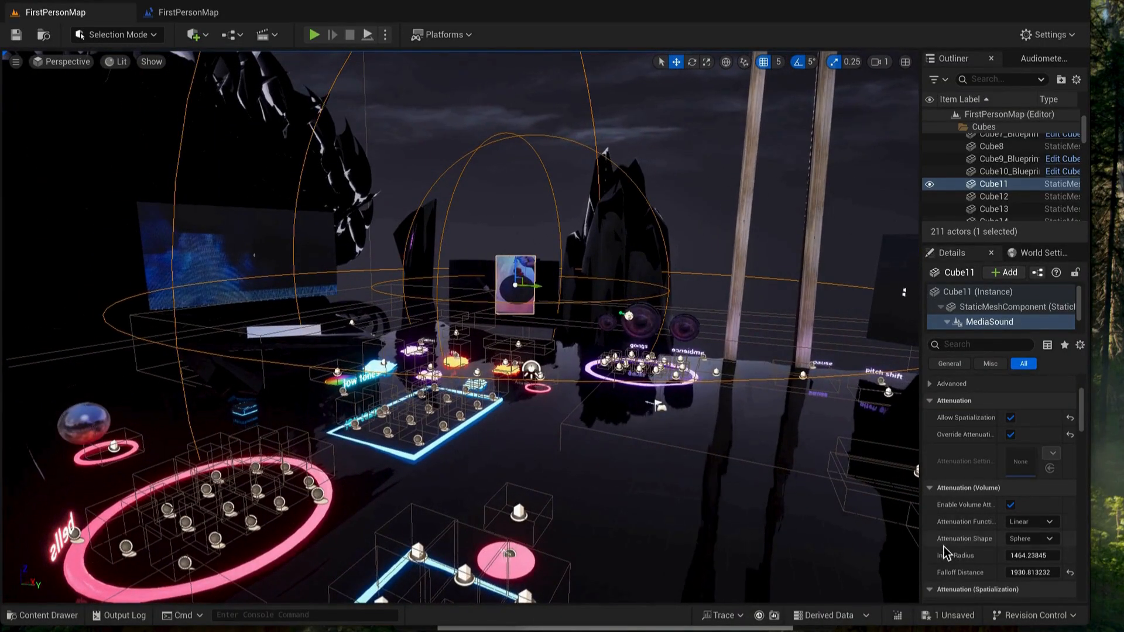
pyautogui.scroll(-1, 966, 550)
pyautogui.moveTo(1023, 547)
pyautogui.mouseDown()
pyautogui.moveTo(995, 548)
pyautogui.moveTo(1042, 548)
pyautogui.moveTo(1031, 548)
pyautogui.mouseUp()
pyautogui.click(1029, 566)
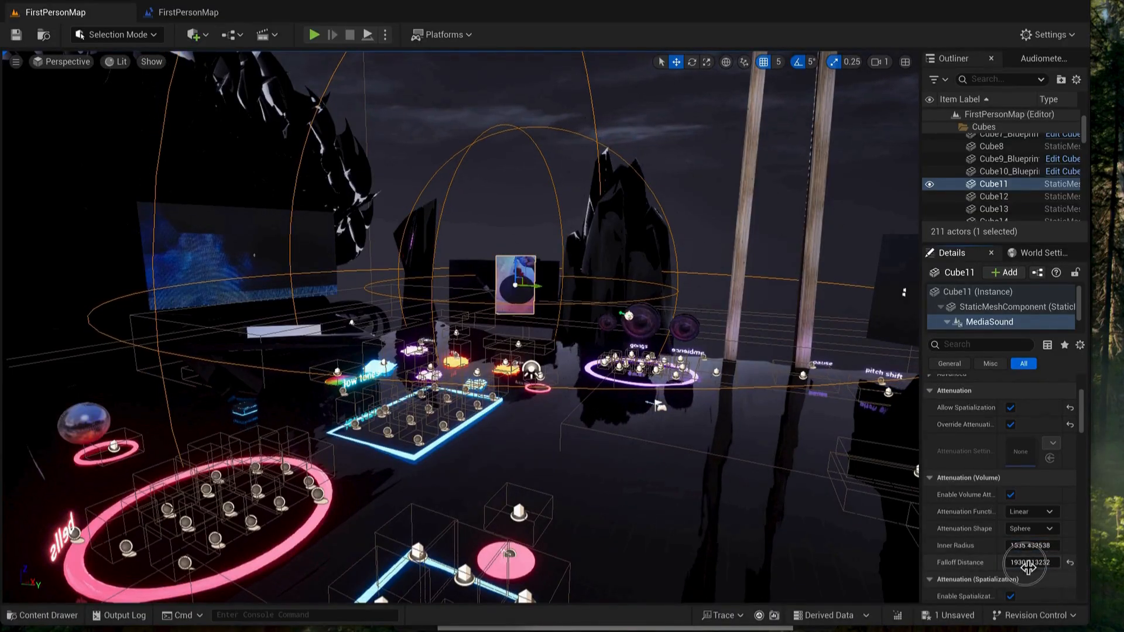
pyautogui.moveTo(1028, 566)
pyautogui.mouseDown()
pyautogui.moveTo(1019, 566)
pyautogui.moveTo(1028, 567)
pyautogui.mouseUp()
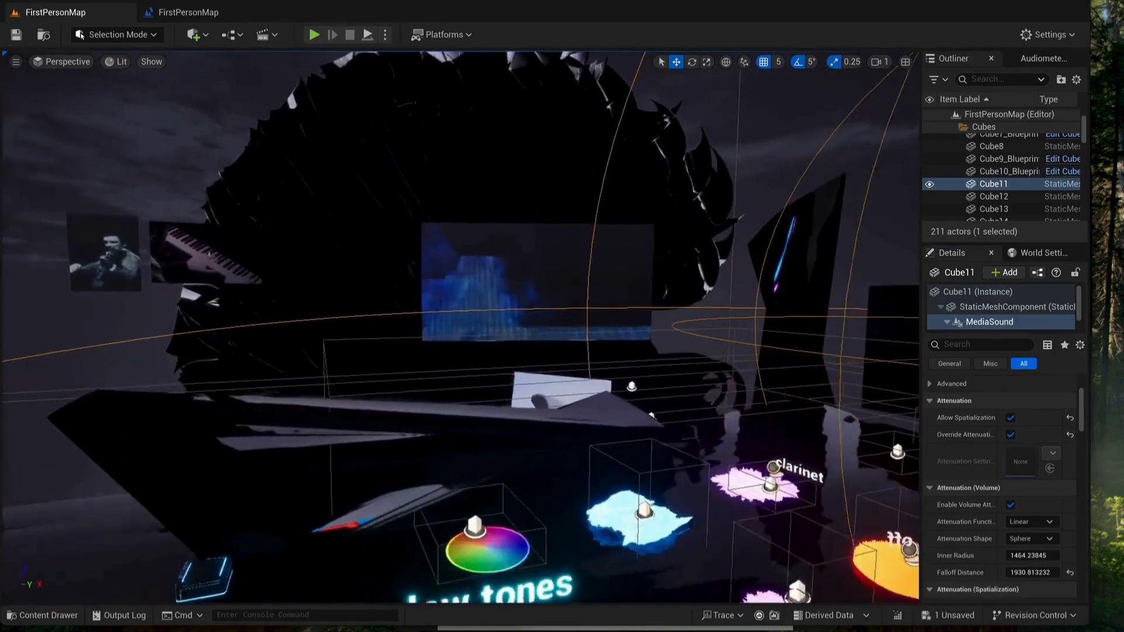
# Survey the video screens and their sound ranges across the level, selecting the Cube21 screen to view its attenuation sphere
pyautogui.moveTo(460, 328); pyautogui.dragTo(460, 328, button='right')
pyautogui.moveTo(325, 229); pyautogui.dragTo(372, 215, button='right')
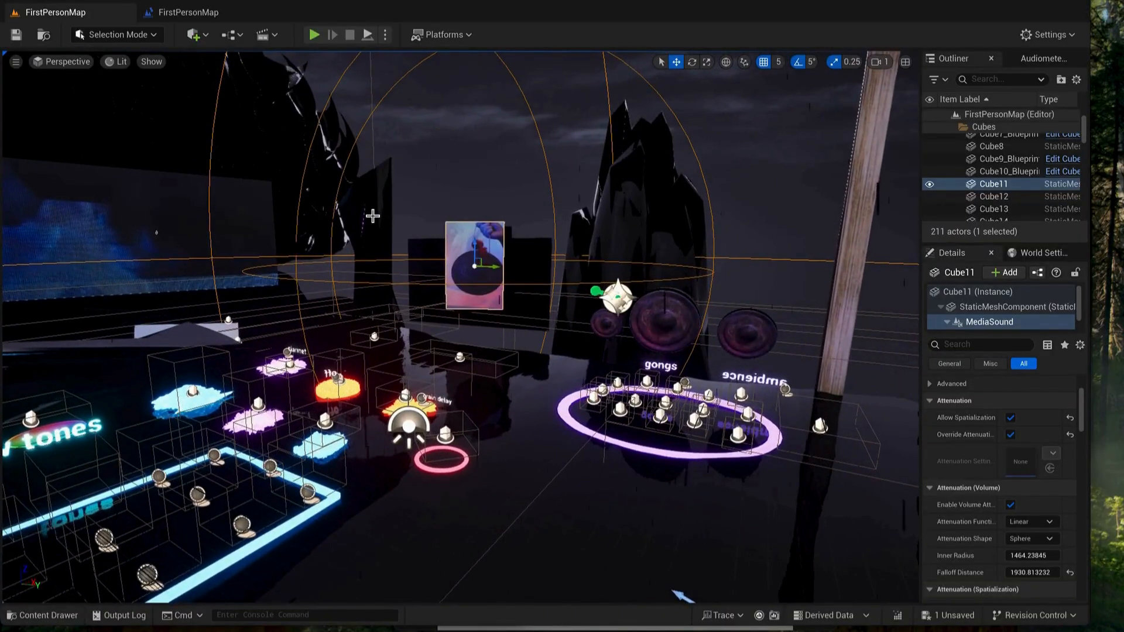
pyautogui.scroll(-10, 644, 534)
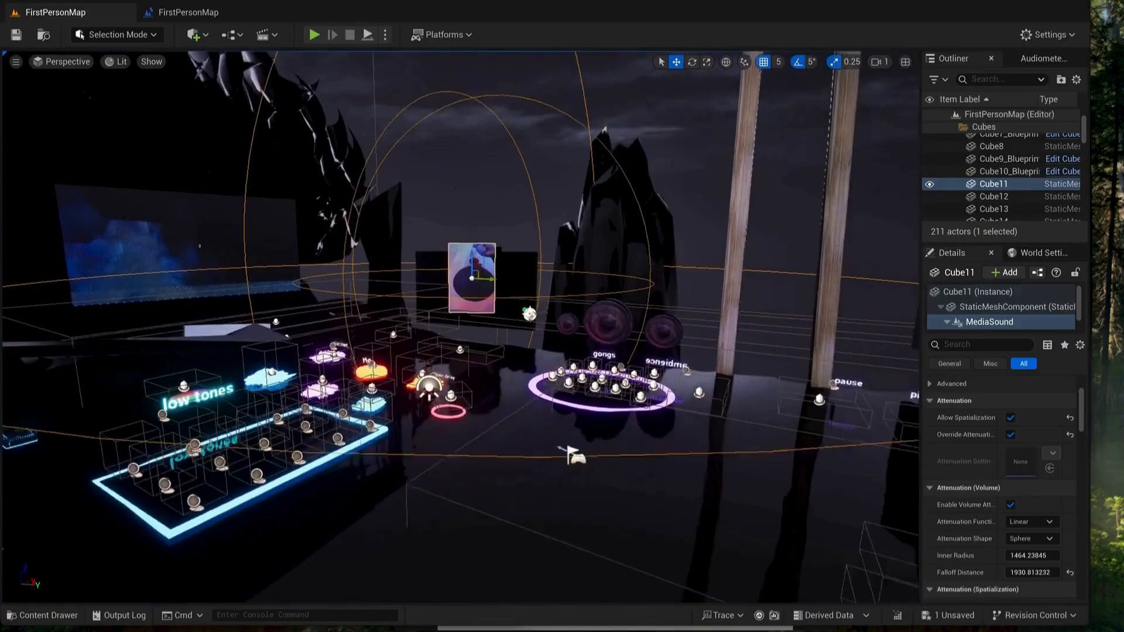
pyautogui.moveTo(372, 216); pyautogui.dragTo(372, 216, button='right')
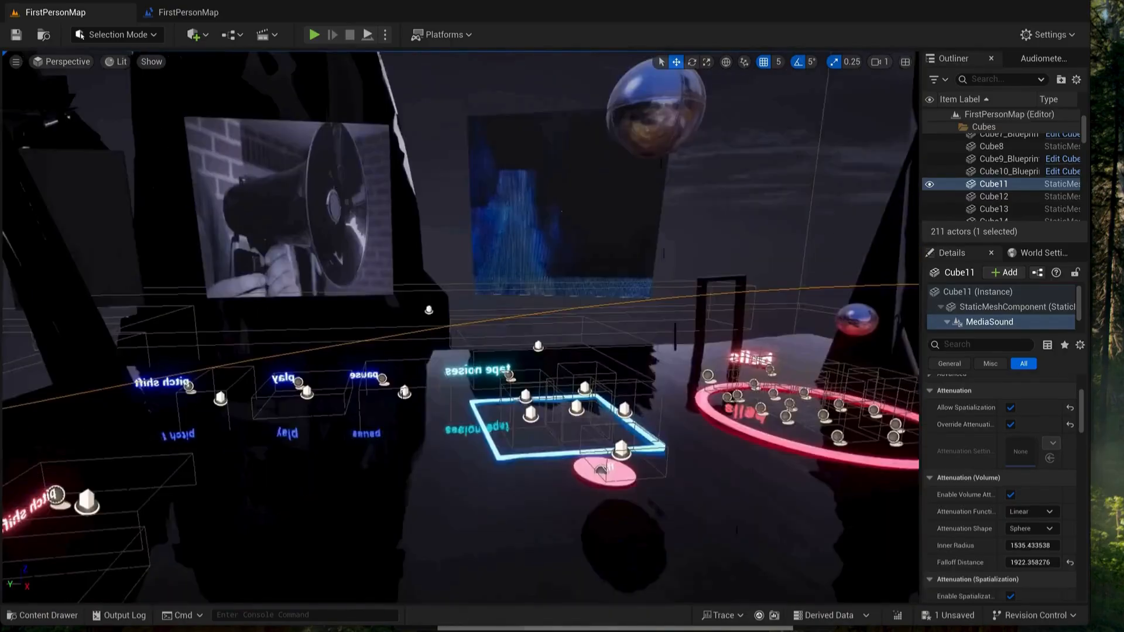
pyautogui.moveTo(640, 331); pyautogui.dragTo(640, 332, button='right')
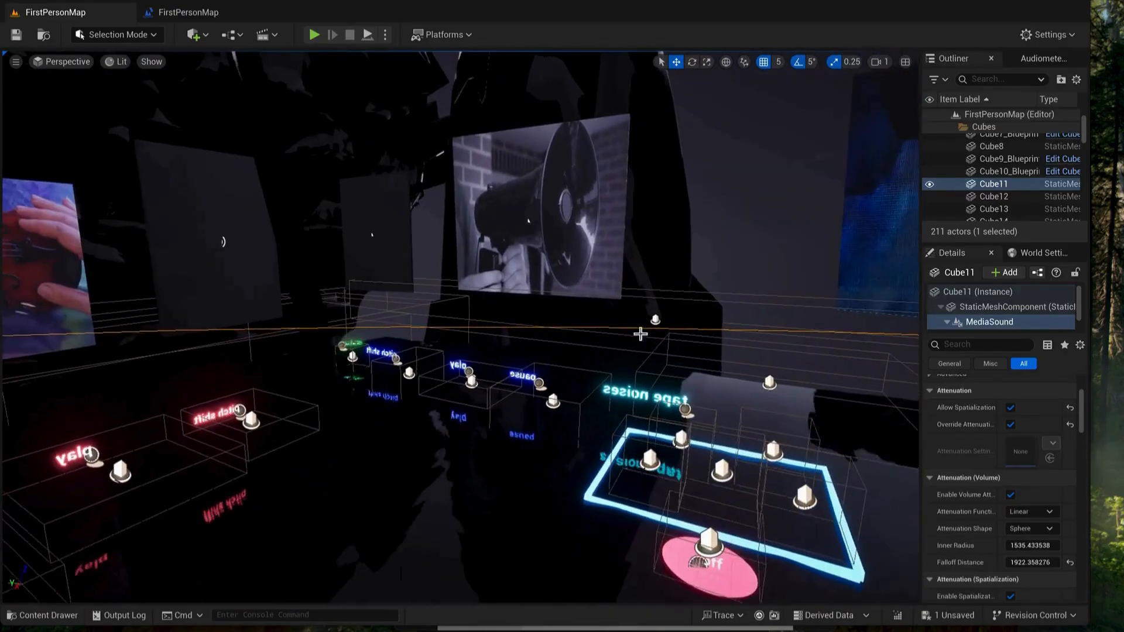
pyautogui.click(377, 246)
pyautogui.moveTo(377, 246); pyautogui.dragTo(377, 247, button='right')
pyautogui.moveTo(319, 272); pyautogui.dragTo(319, 273, button='right')
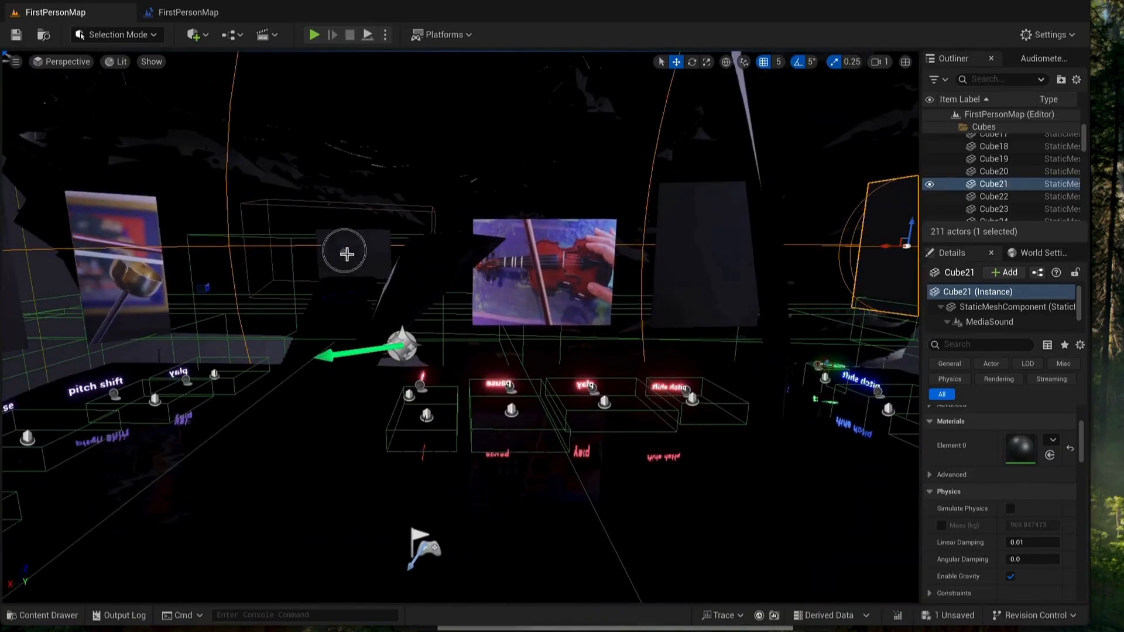
# Select the distant cube200 screen and inspect how its sound range overlaps the neighbouring instrument areas around the level
pyautogui.click(347, 253)
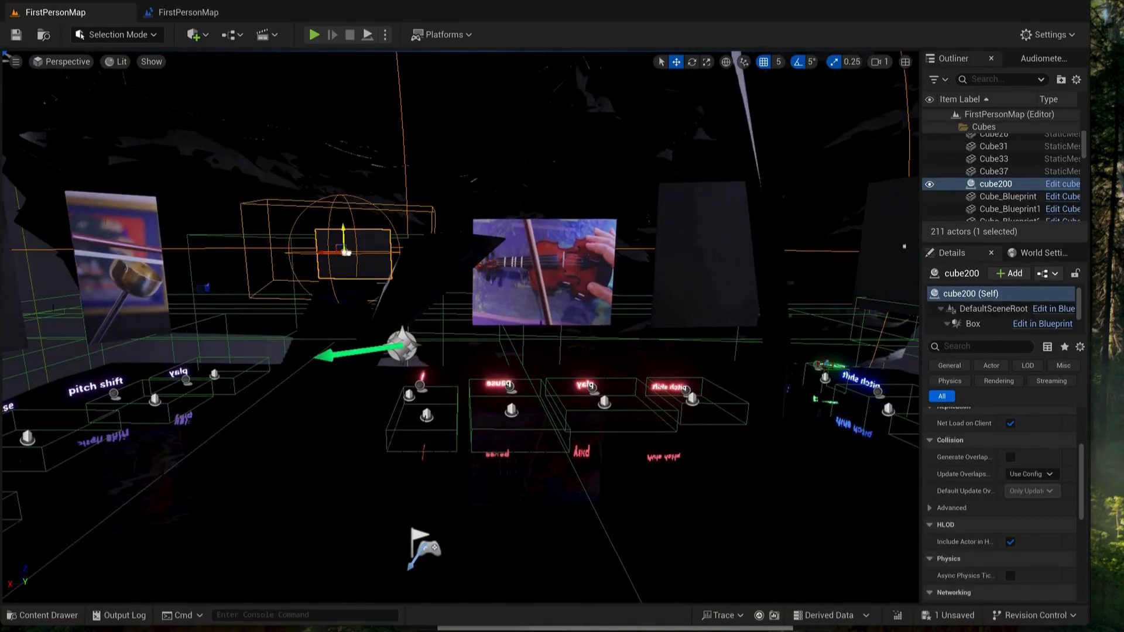
pyautogui.press('a')
pyautogui.moveTo(336, 244); pyautogui.dragTo(336, 243, button='right')
pyautogui.press('a')
pyautogui.press('s')
pyautogui.press('d')
pyautogui.press('s')
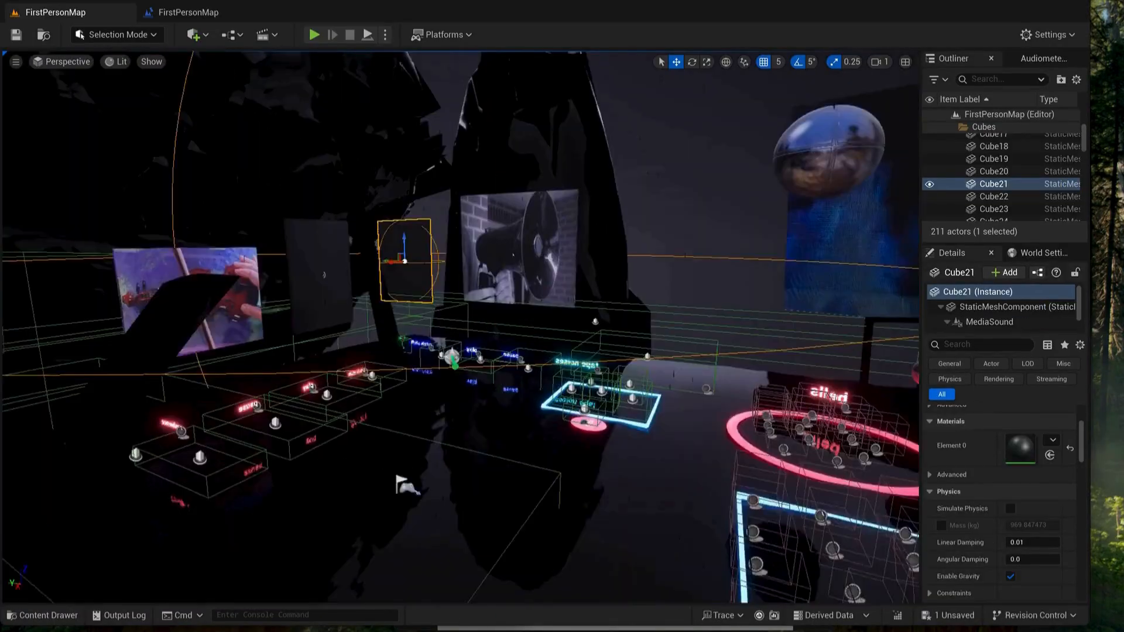
pyautogui.press('s')
pyautogui.moveTo(405, 265); pyautogui.dragTo(405, 264, button='right')
pyautogui.press('s')
pyautogui.press('d')
pyautogui.click(406, 265)
pyautogui.moveTo(335, 241); pyautogui.dragTo(335, 241, button='right')
pyautogui.click(335, 241)
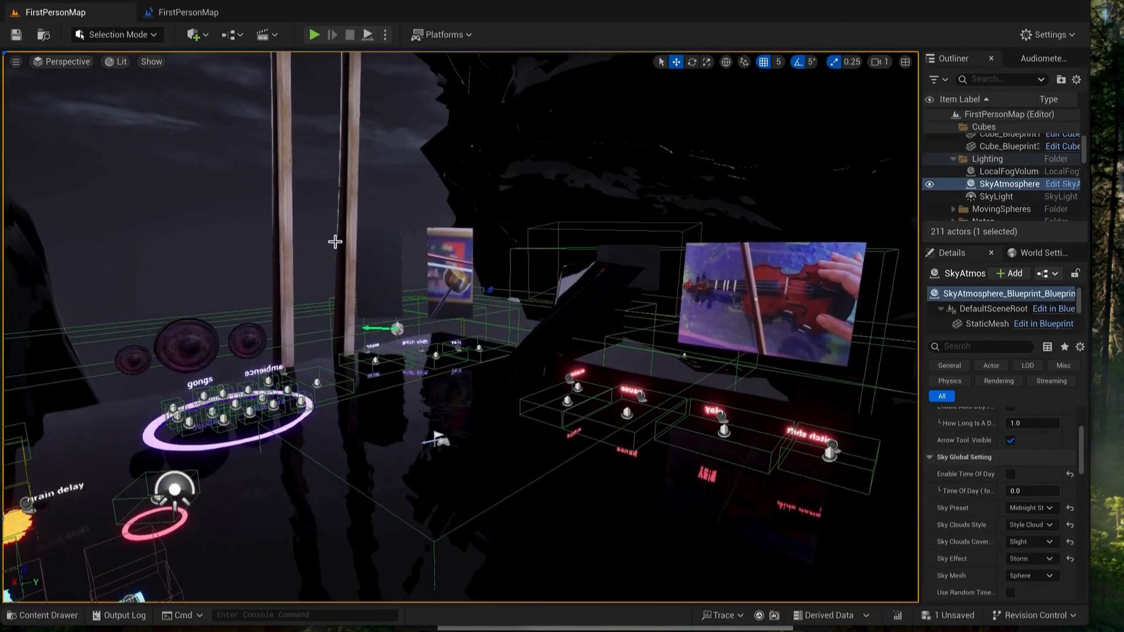
# Open the level Blueprint and inspect the sound asset and attenuation settings of the Spawn Sound Attached node for Audio_unit
pyautogui.click(210, 17)
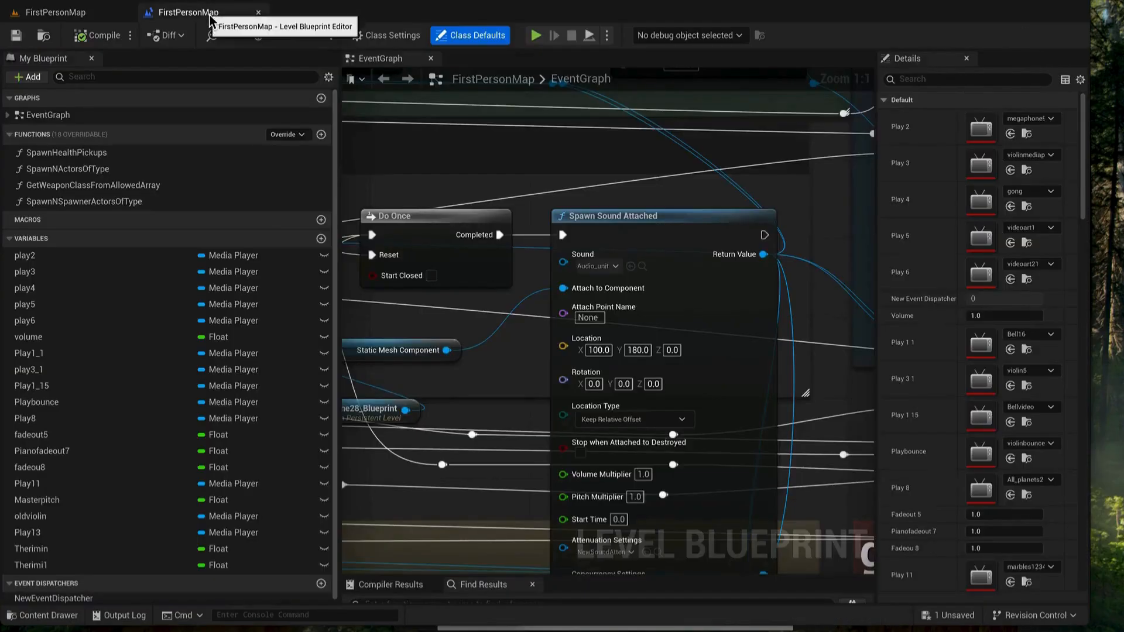
pyautogui.moveTo(543, 180)
pyautogui.mouseDown(button='right')
pyautogui.moveTo(511, 167)
pyautogui.moveTo(556, 162)
pyautogui.mouseUp(button='right')
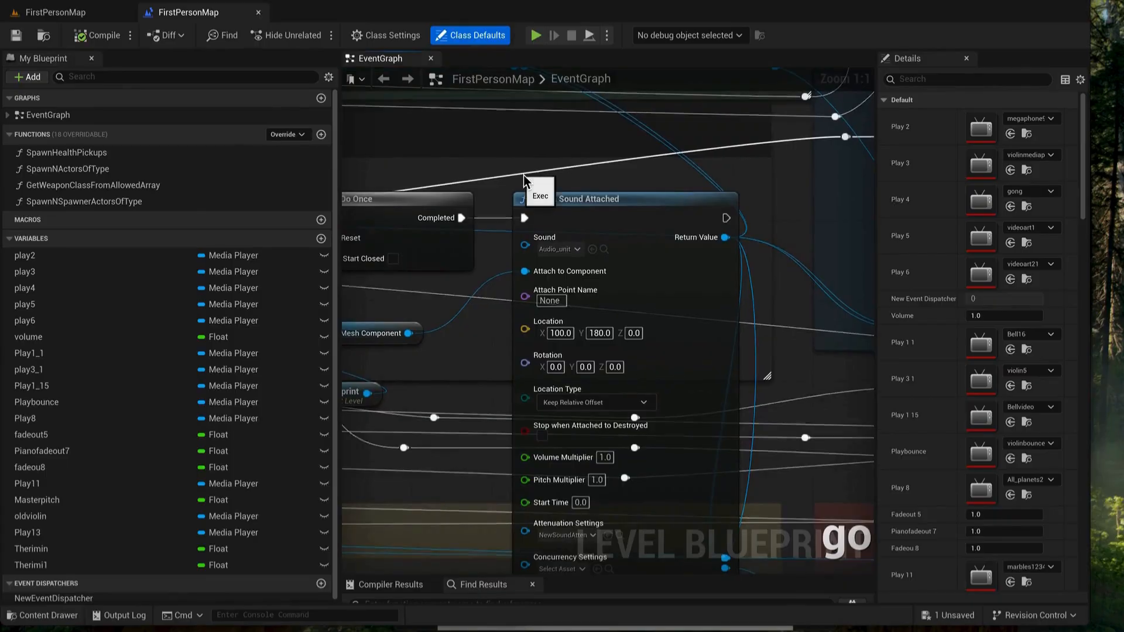
pyautogui.moveTo(480, 268); pyautogui.dragTo(482, 258, button='right')
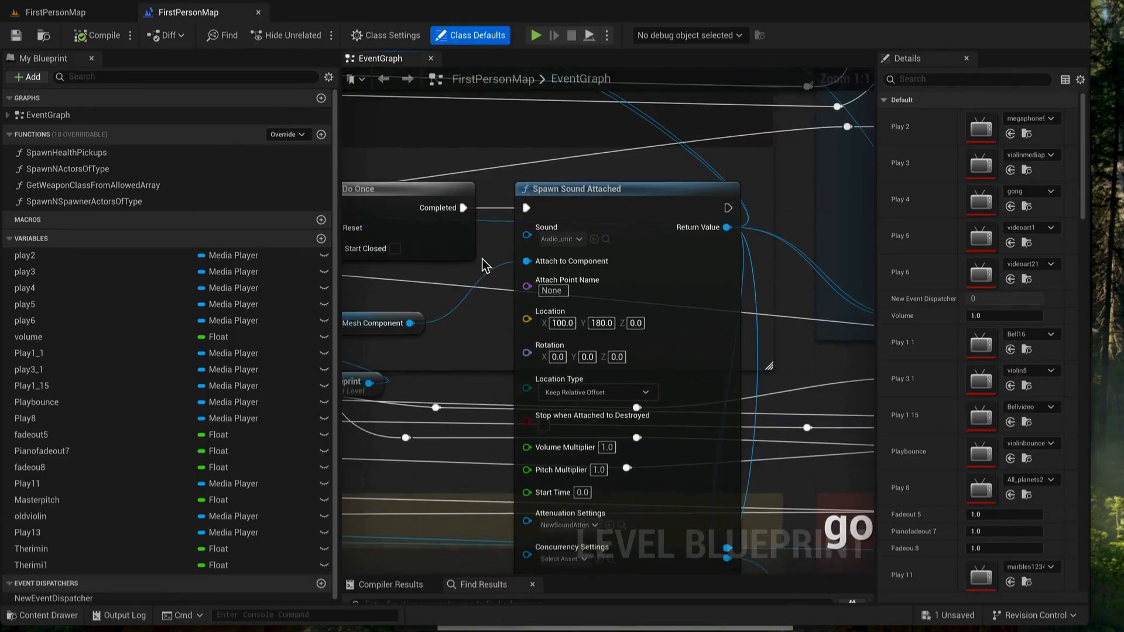
pyautogui.scroll(-1, 494, 209)
pyautogui.scroll(-1, 465, 390)
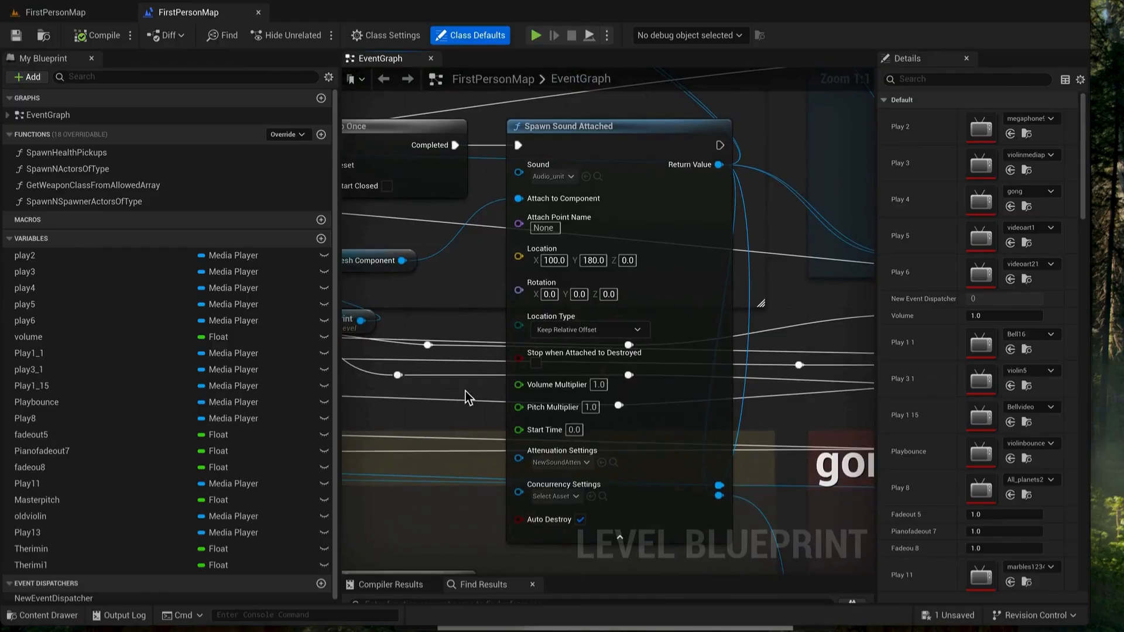
pyautogui.click(557, 178)
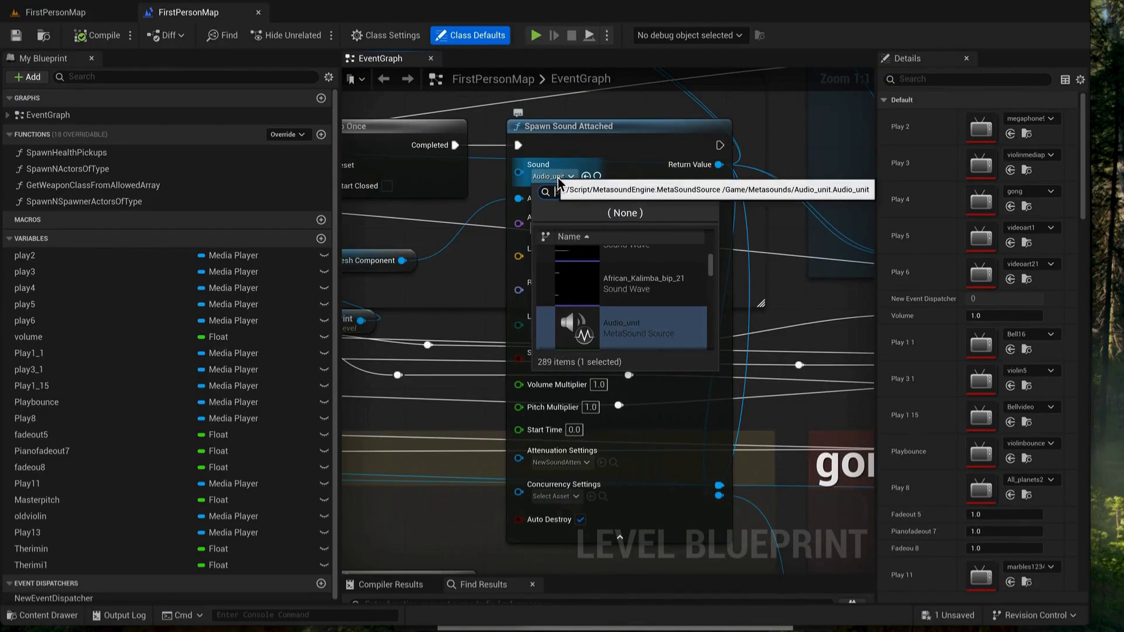
pyautogui.click(484, 241)
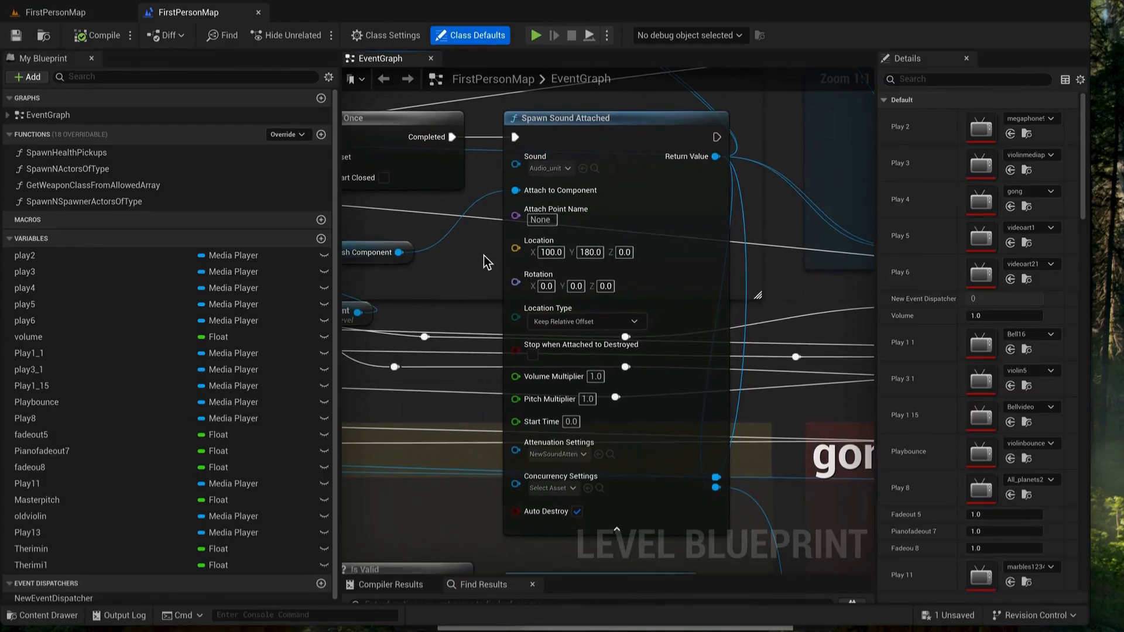
pyautogui.click(582, 455)
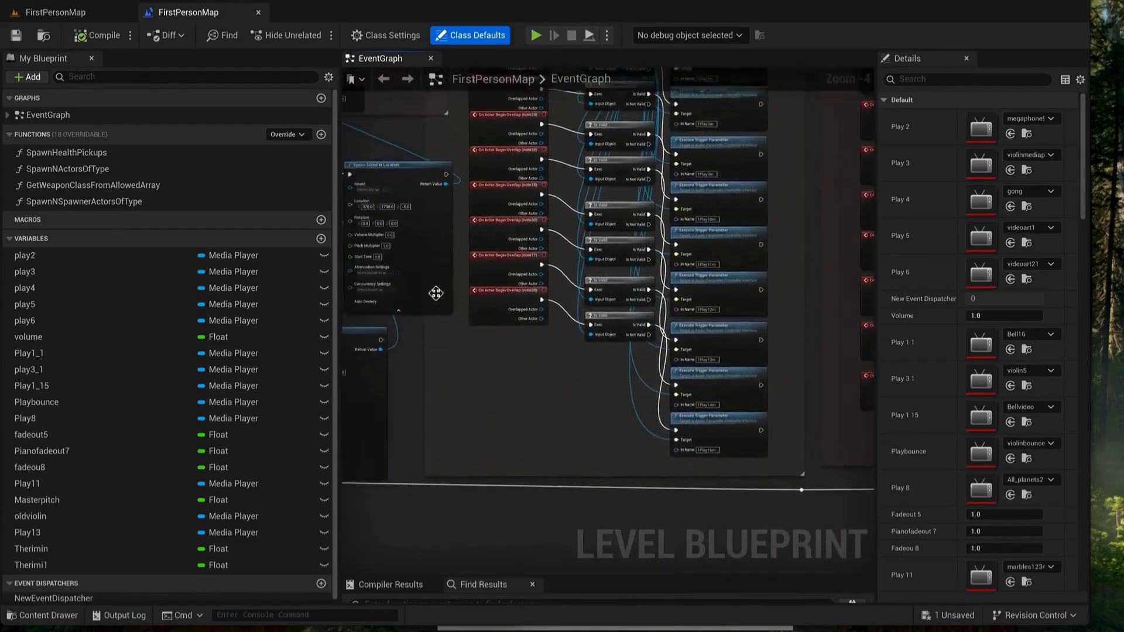
# Inspect the attenuation choices and volume multipliers of the Spawn Sound at Location nodes for the tape noises
pyautogui.scroll(5, 479, 156)
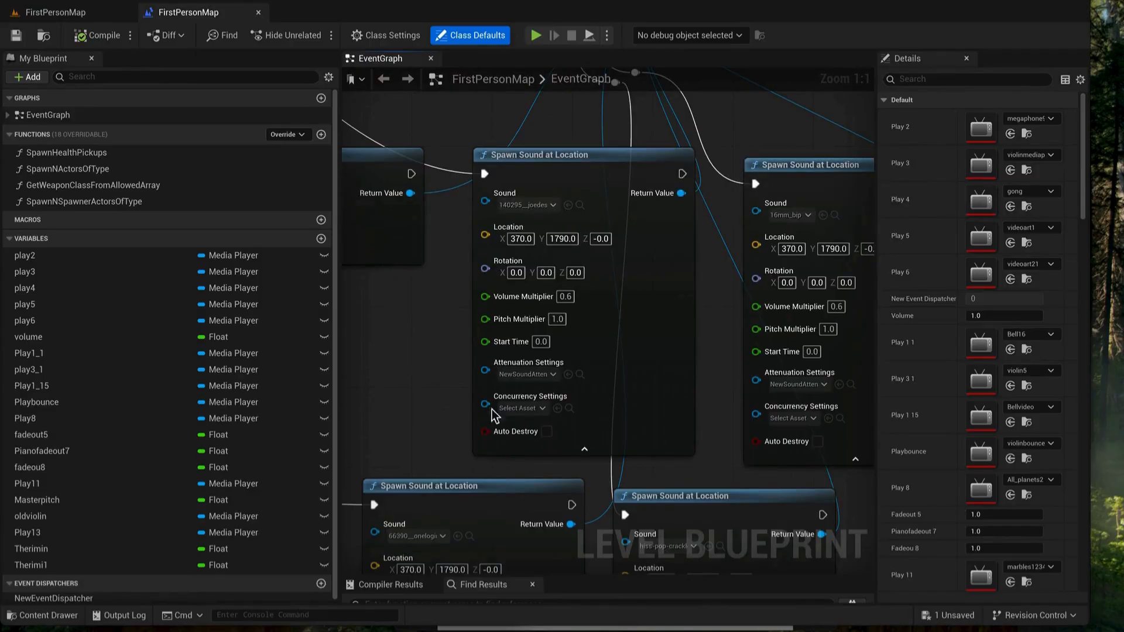
pyautogui.click(551, 372)
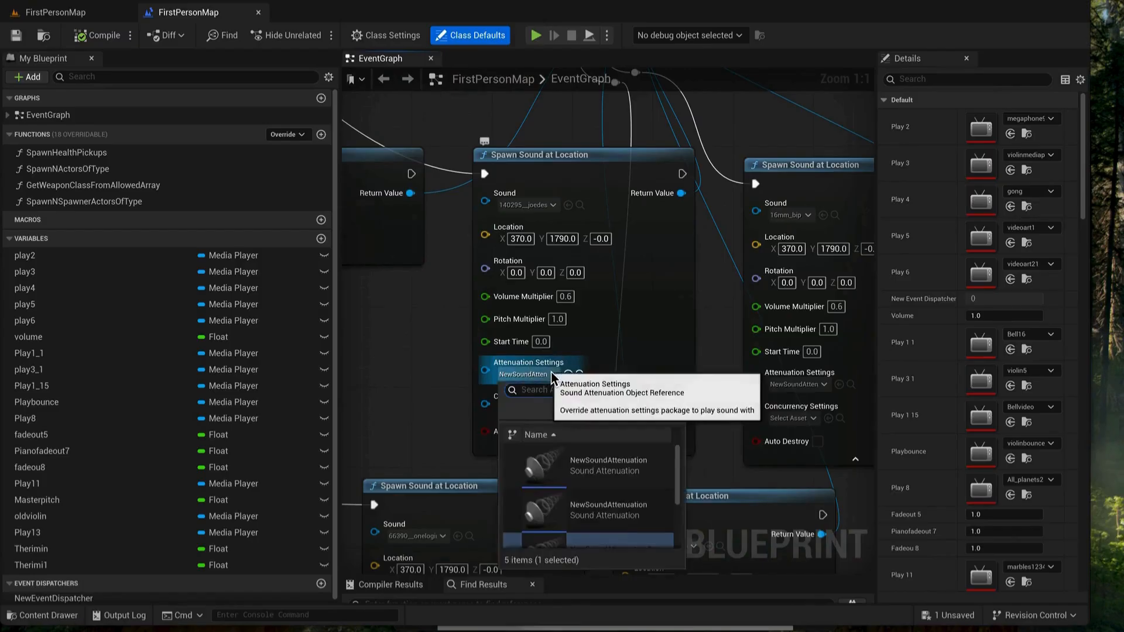
pyautogui.click(551, 373)
pyautogui.scroll(-5, 412, 342)
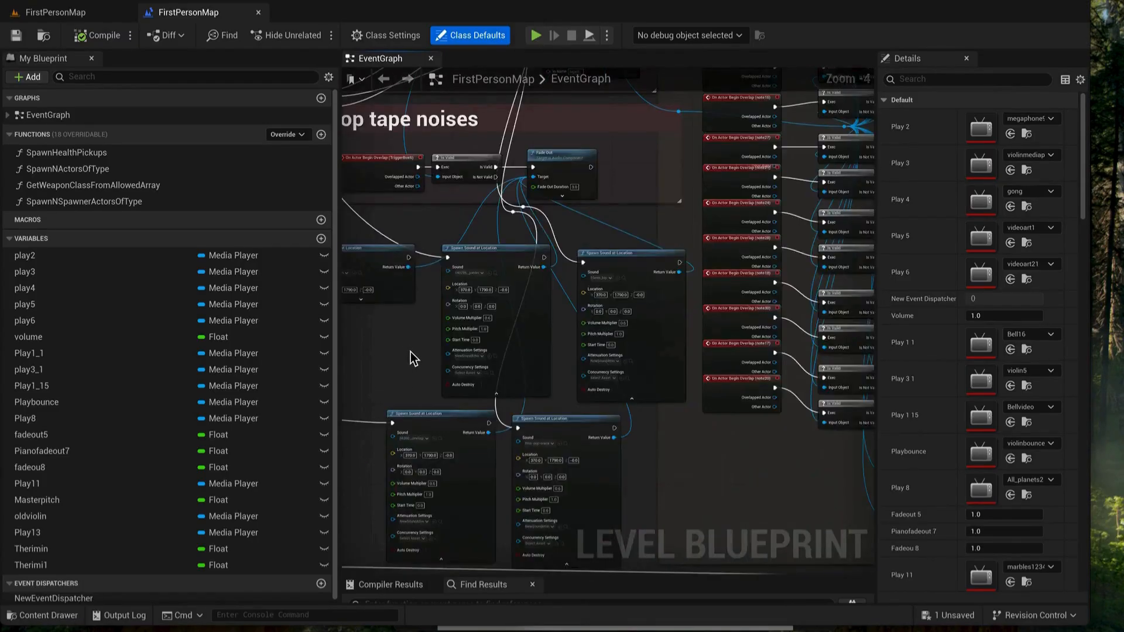
pyautogui.scroll(5, 410, 353)
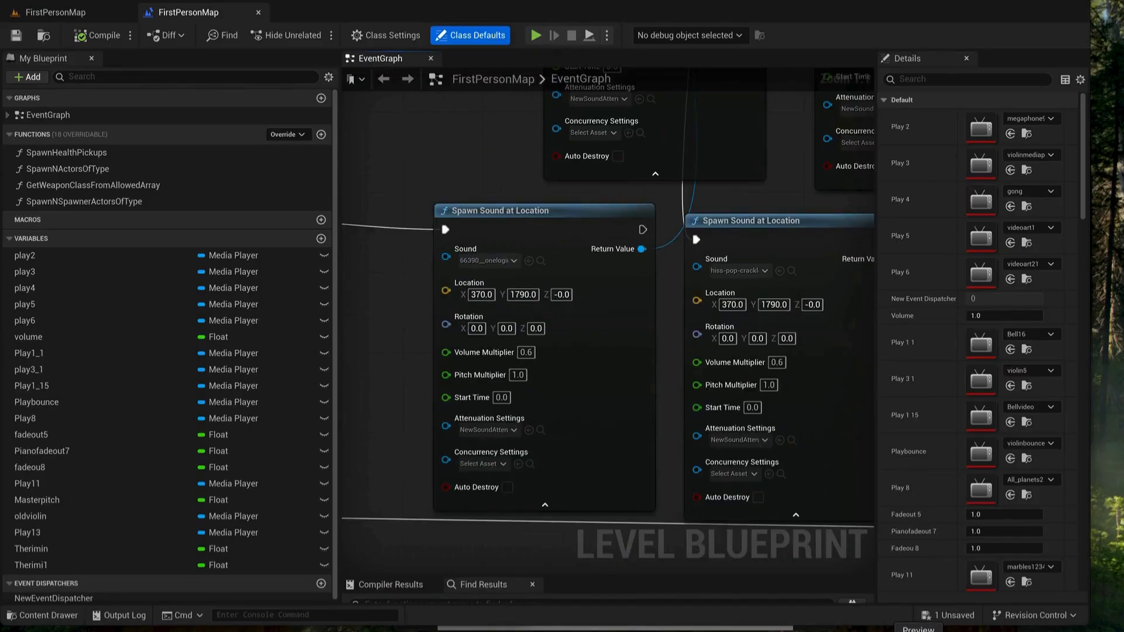
# Switch to Preview to view the curve plot images (6).png and the circle diagram
pyautogui.click(918, 631)
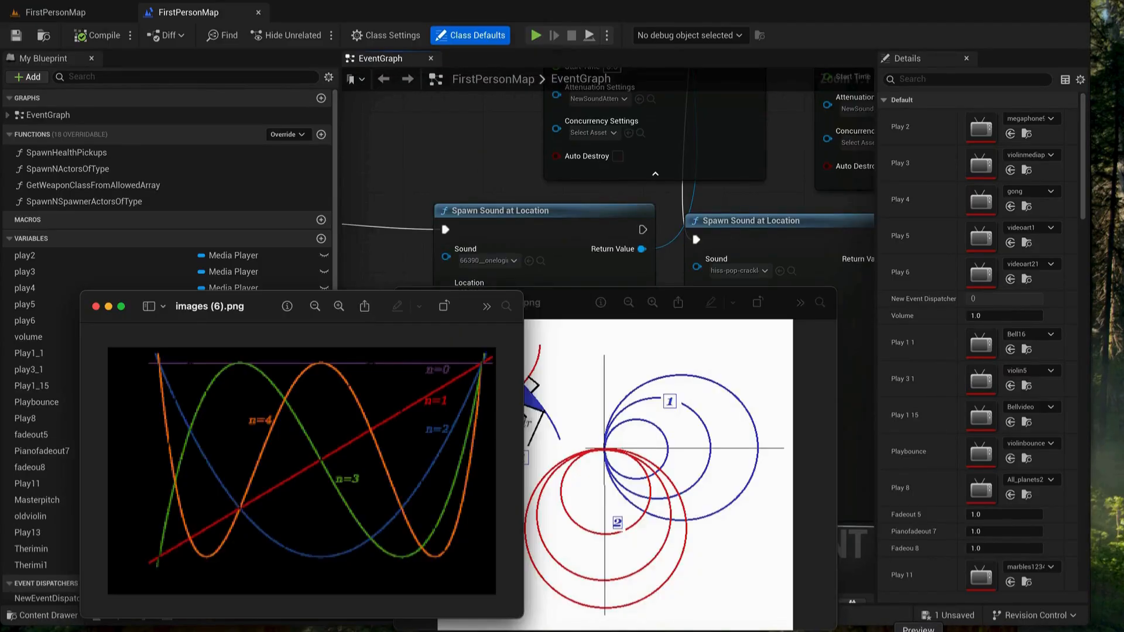
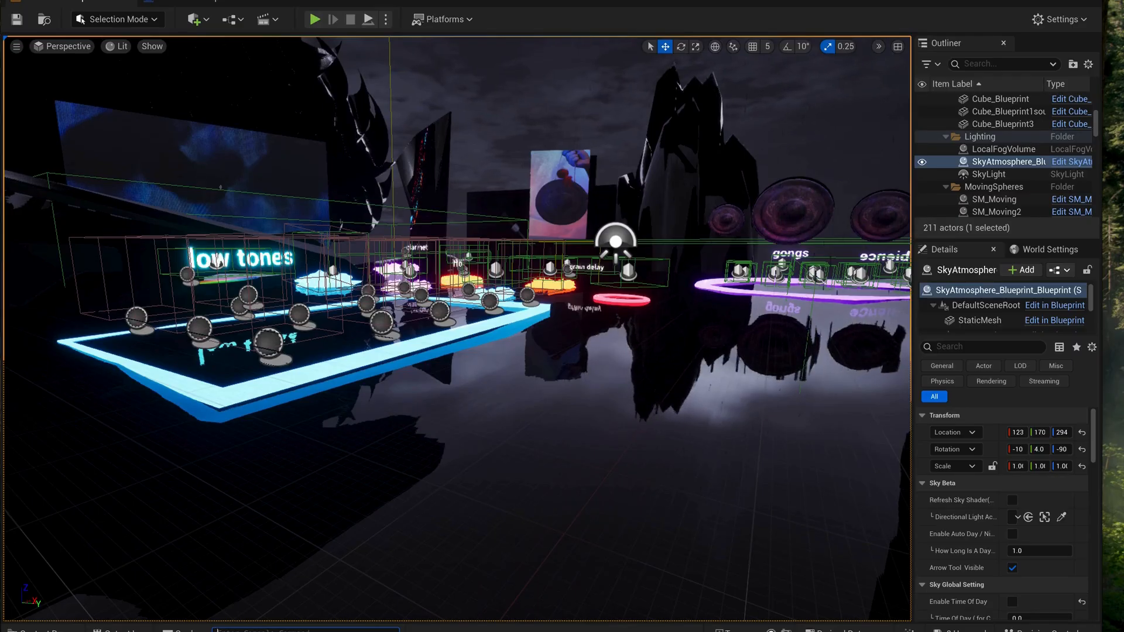
# Open the selected NewSoundAttenuation3 asset and review its volume, spatialization, air absorption and focus settings
pyautogui.hotkey('ctrl', 'space')
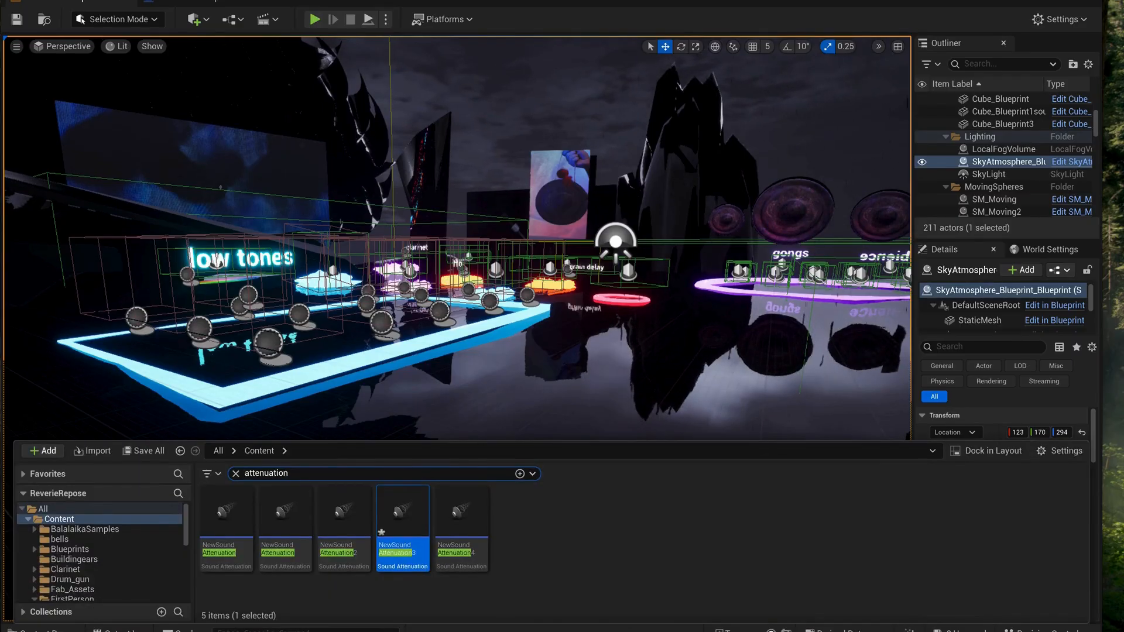
pyautogui.doubleClick(411, 568)
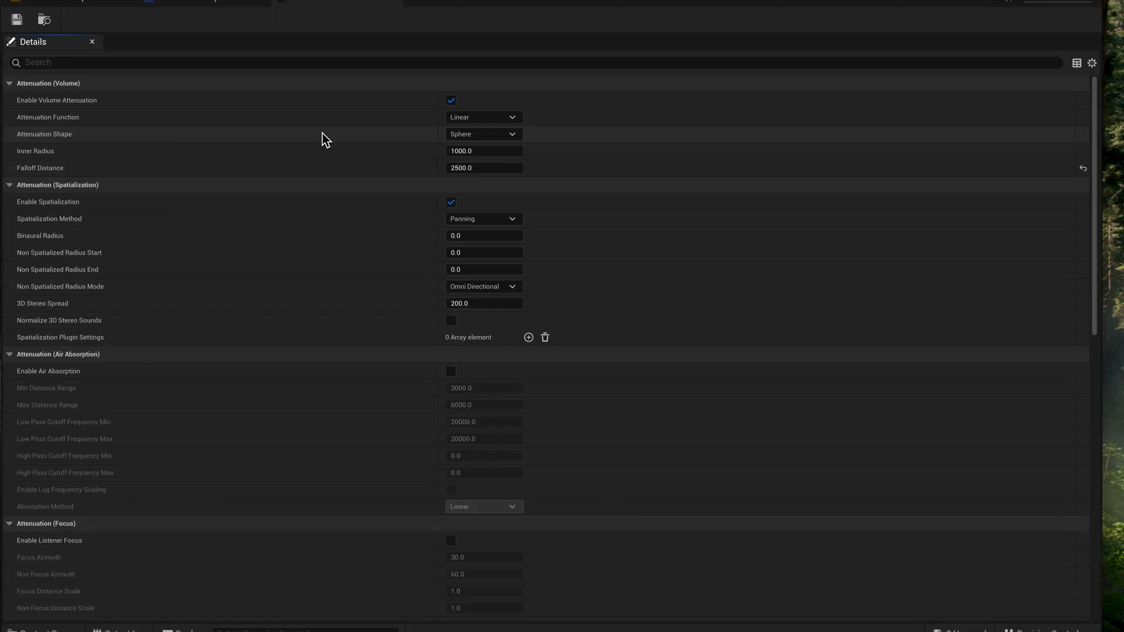
pyautogui.scroll(-10, 322, 175)
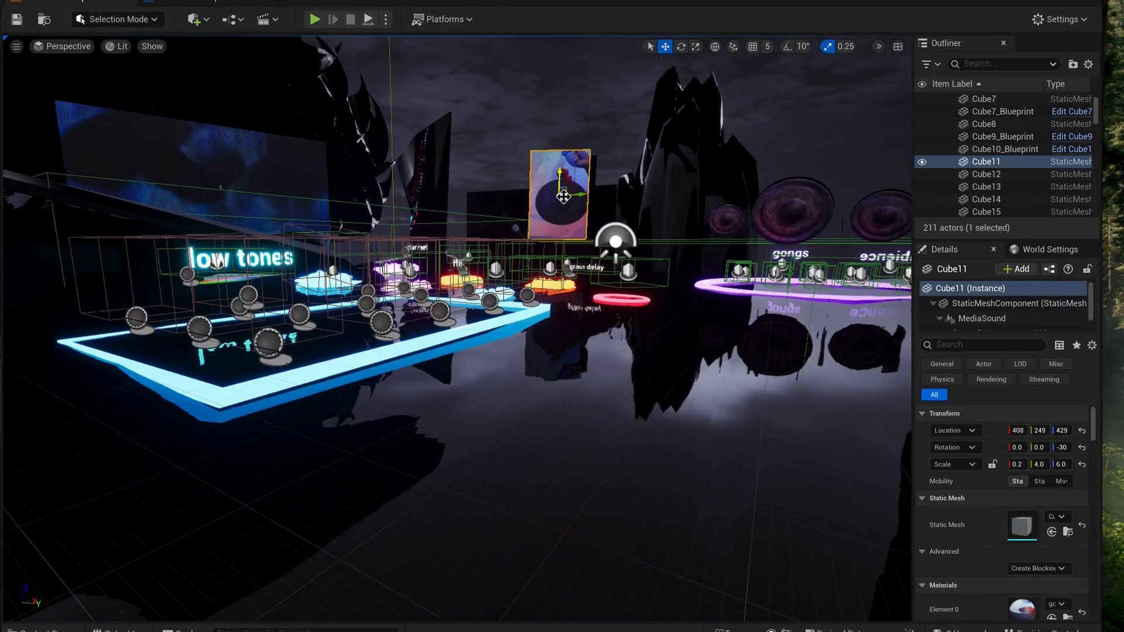
# Select the MediaSound component of Cube11 and inspect its overridden volume attenuation and spatialization settings
pyautogui.click(975, 325)
pyautogui.scroll(-3, 988, 544)
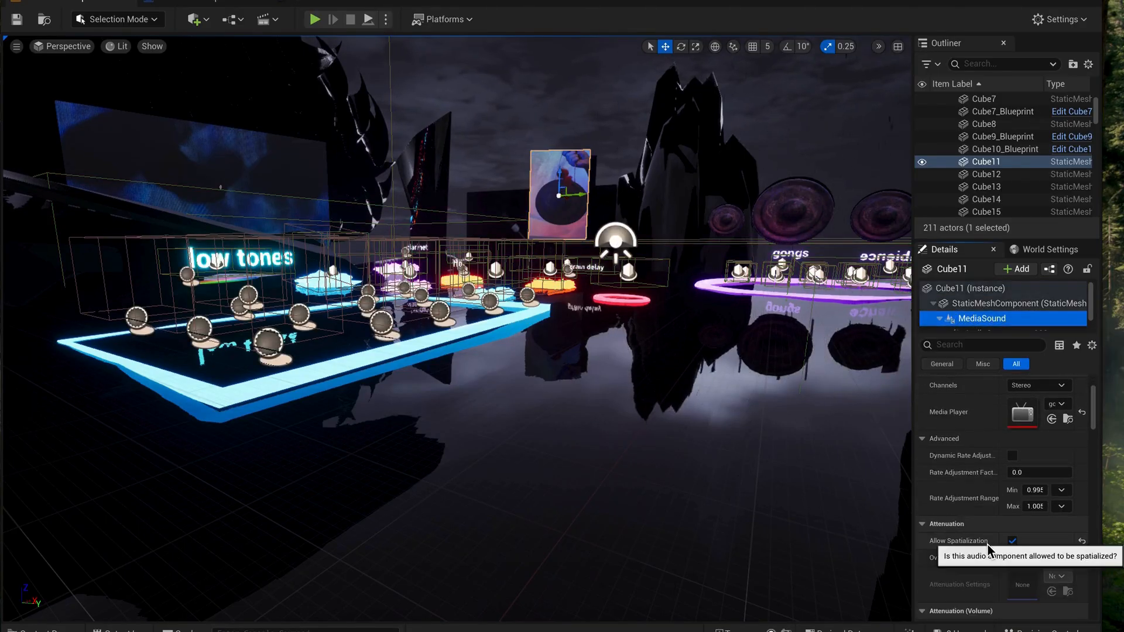
pyautogui.scroll(-3, 983, 547)
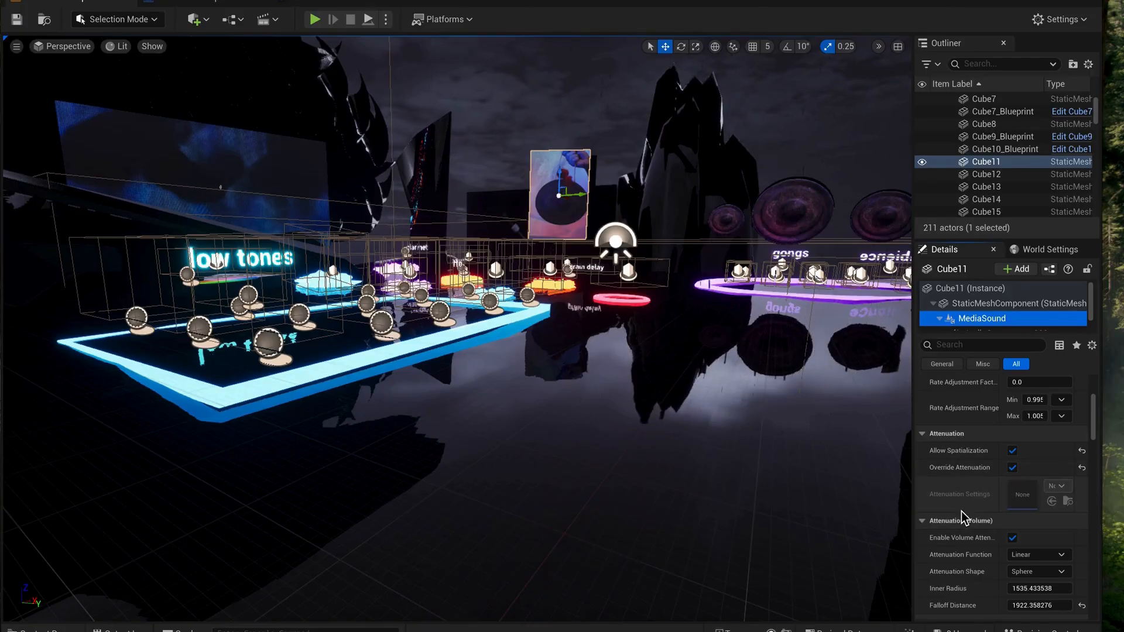
pyautogui.scroll(-3, 974, 490)
pyautogui.scroll(-3, 974, 543)
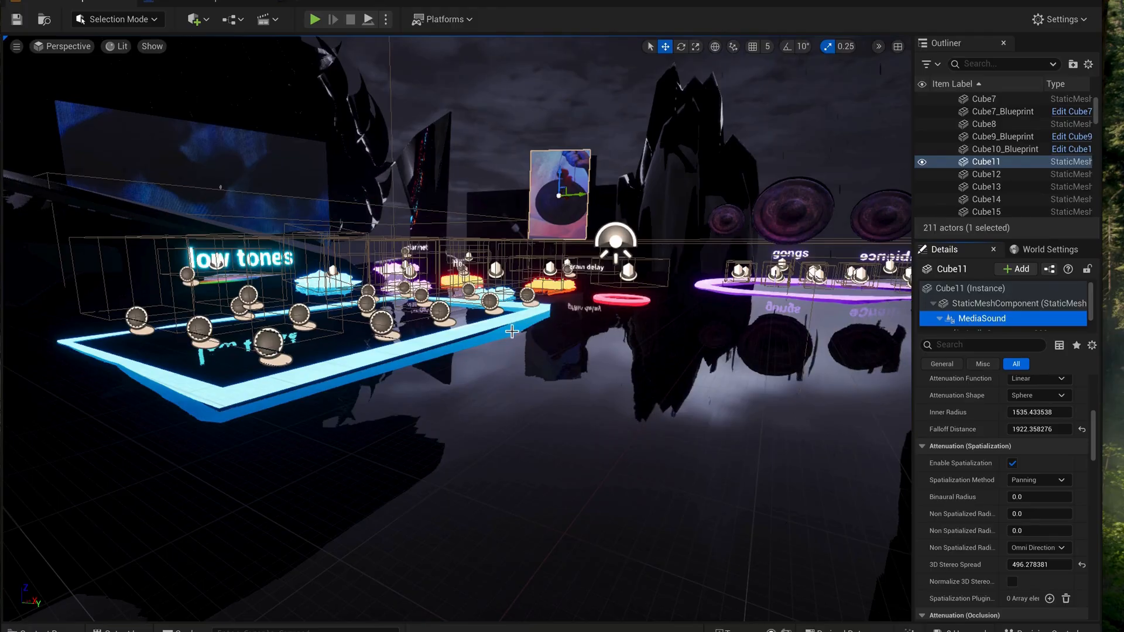
# Run the console command Audio3dVisualize
pyautogui.click(277, 631)
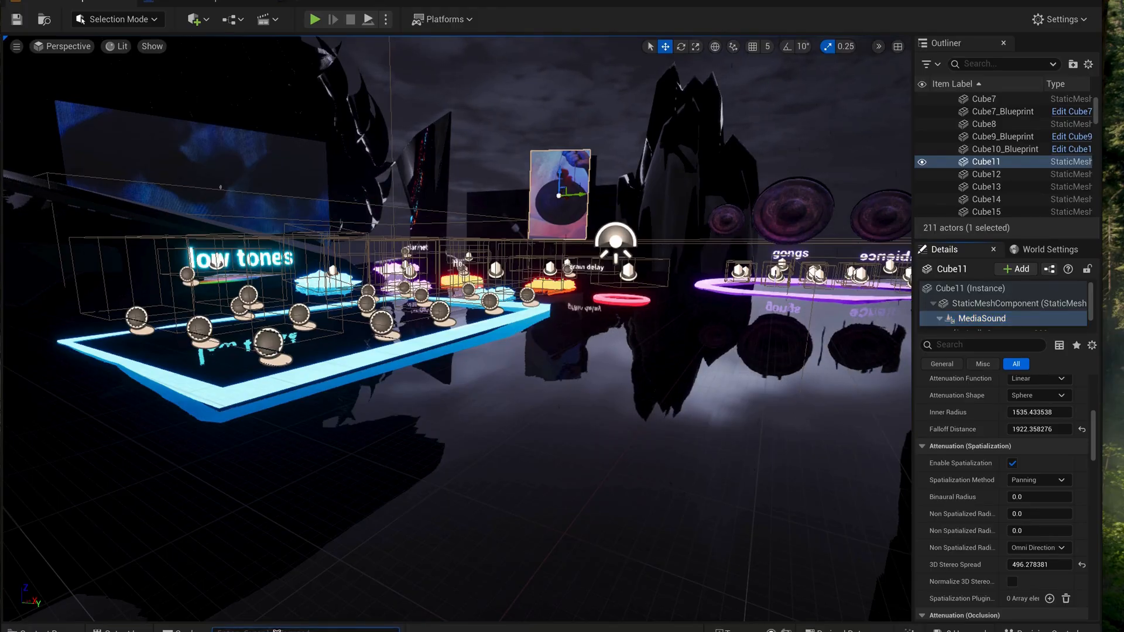
pyautogui.write('audio')
pyautogui.press('BackSpace')
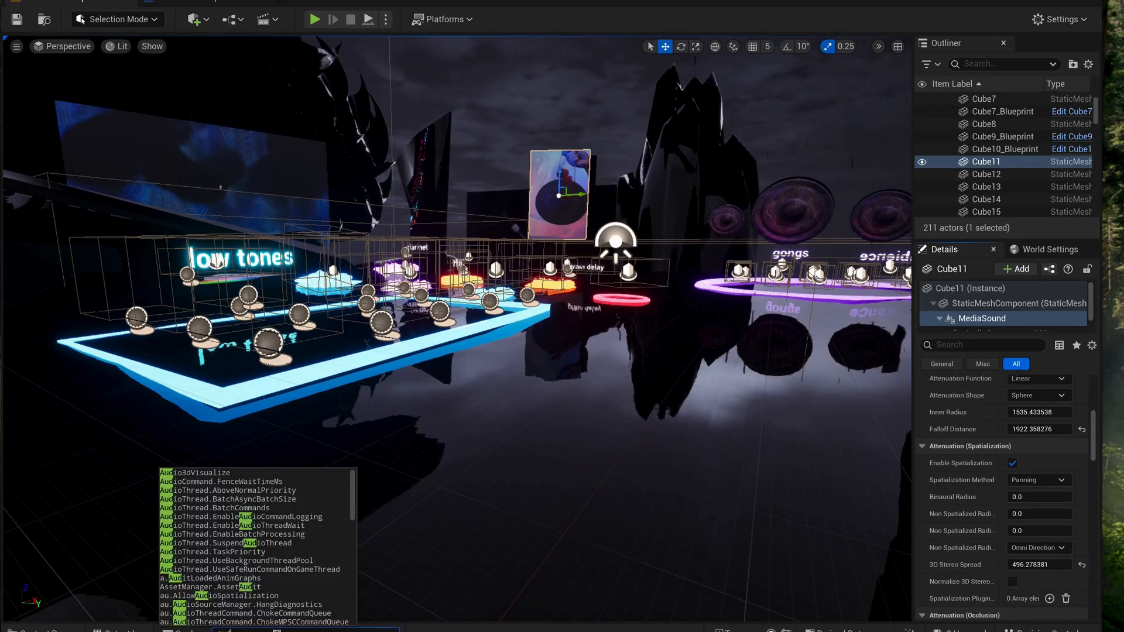
pyautogui.write('io3d')
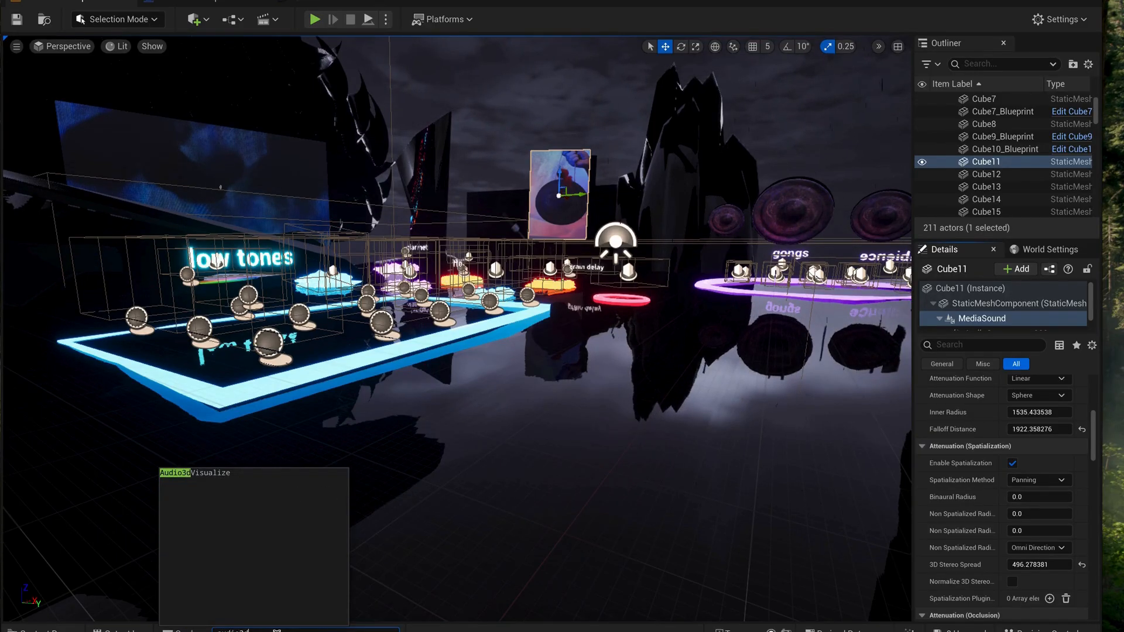
pyautogui.write('visual')
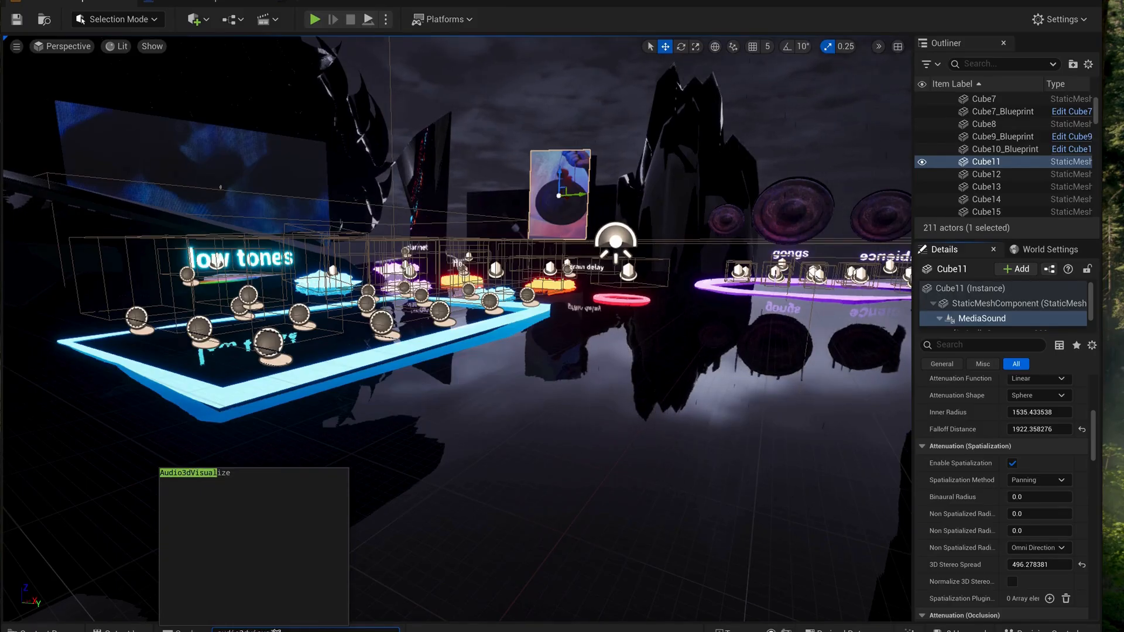
pyautogui.press('Tab')
pyautogui.press('Return')
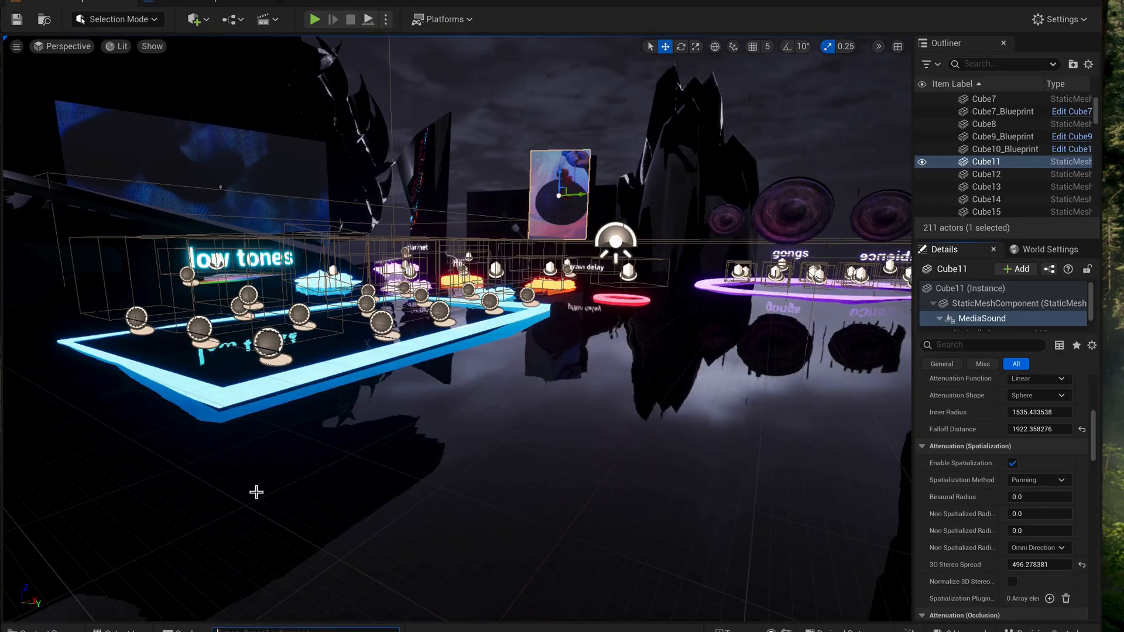
# Play the level, walk up to the gong video screen to observe the sound labels' volumes, and stop the session
pyautogui.click(315, 19)
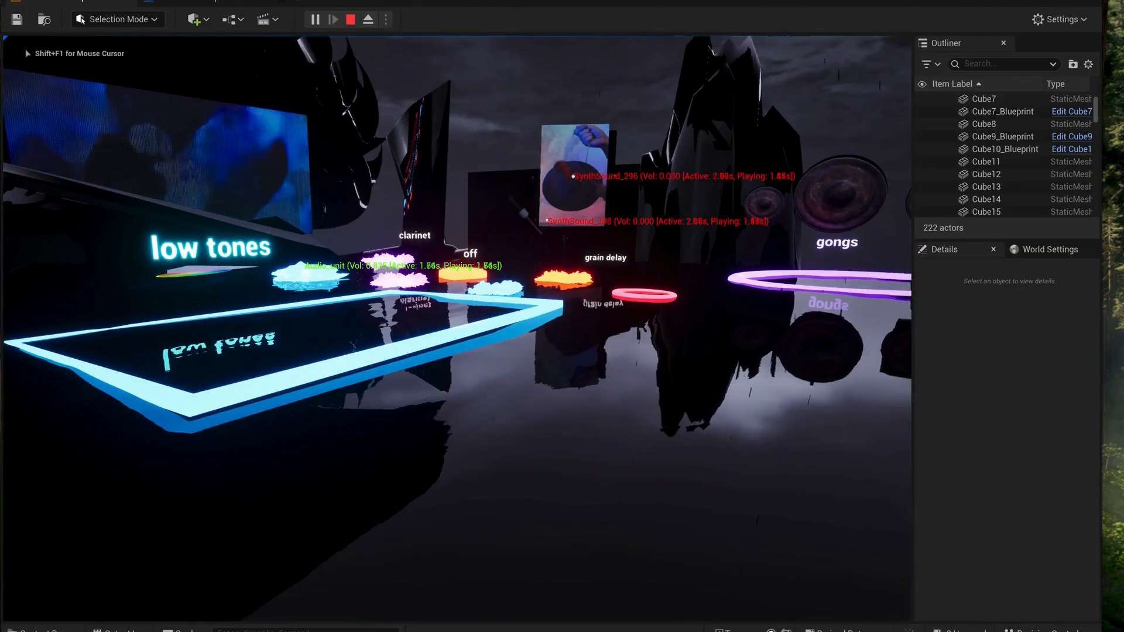
pyautogui.press('w')
pyautogui.press('w')
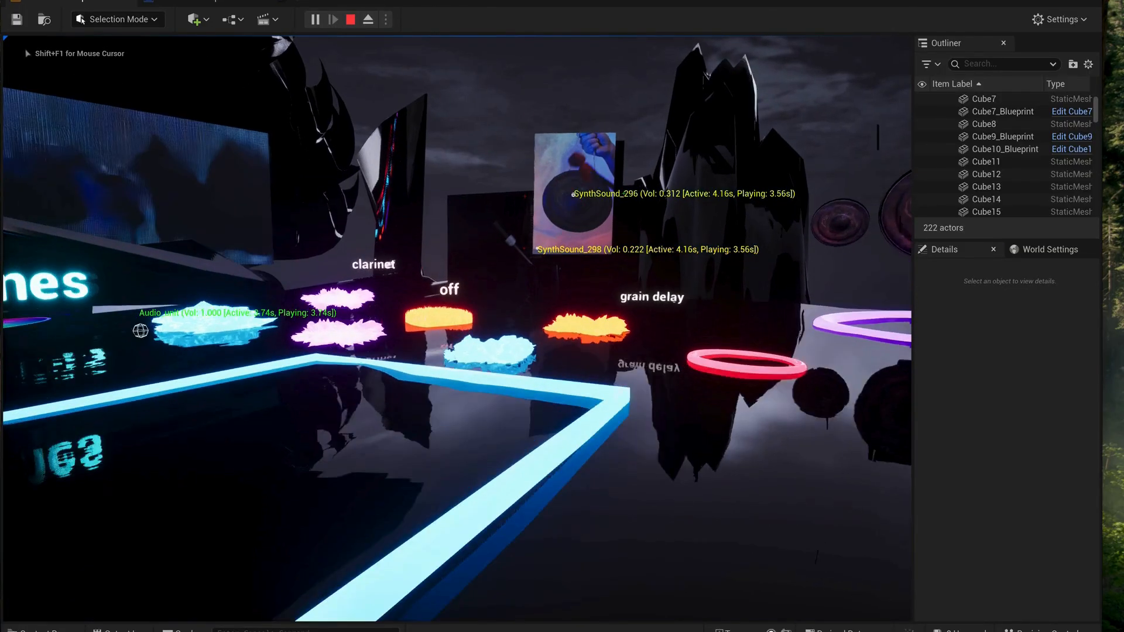
pyautogui.press('w')
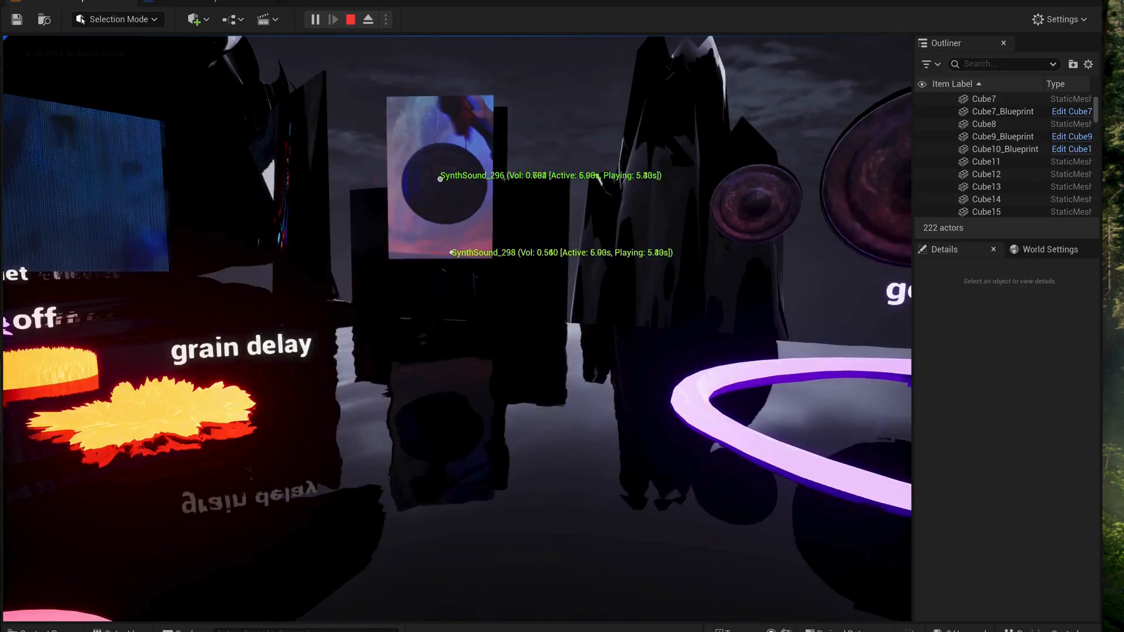
pyautogui.press('w')
pyautogui.press('w')
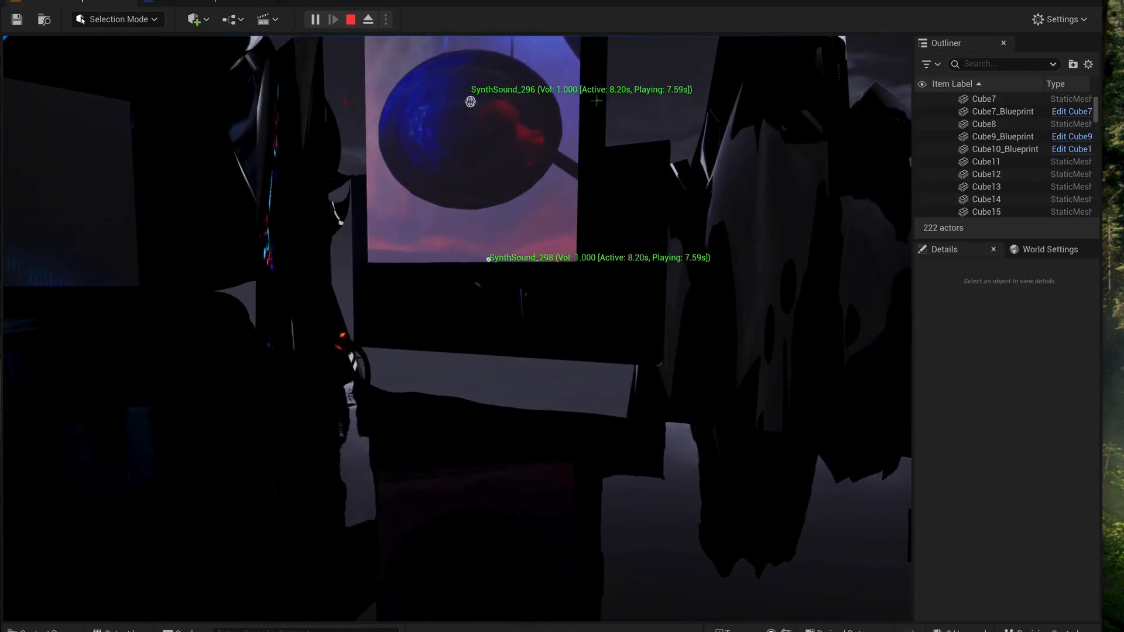
pyautogui.press('w')
pyautogui.press('s')
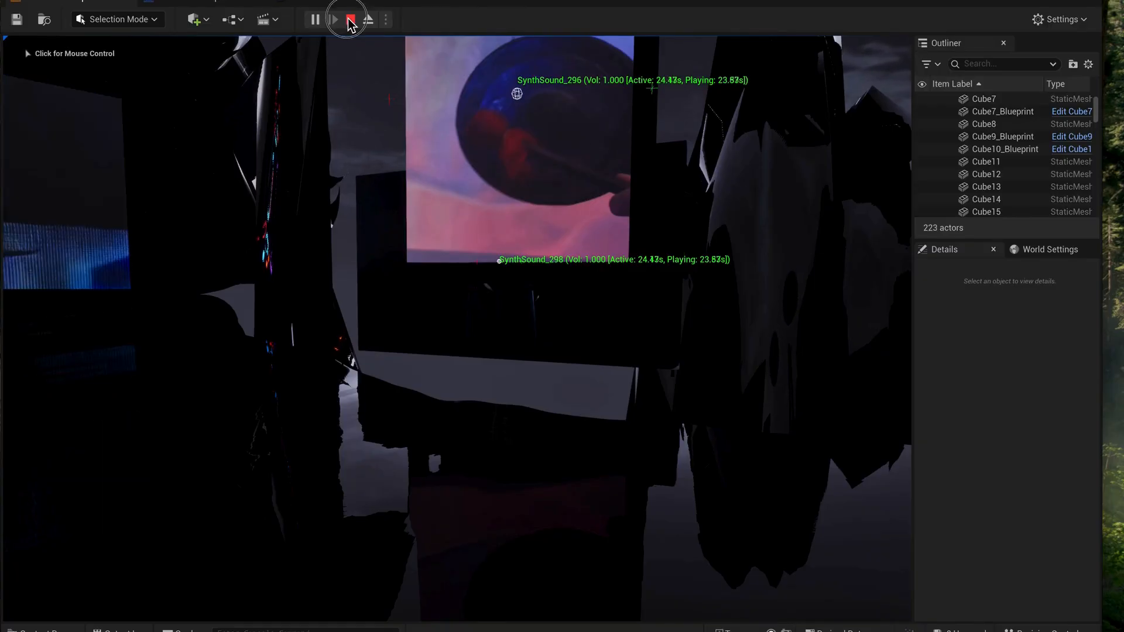
pyautogui.click(350, 19)
# Set the MediaSound's 3D Stereo Spread to about 247.6 and play-test the level beside the gong screen
pyautogui.scroll(5, 960, 468)
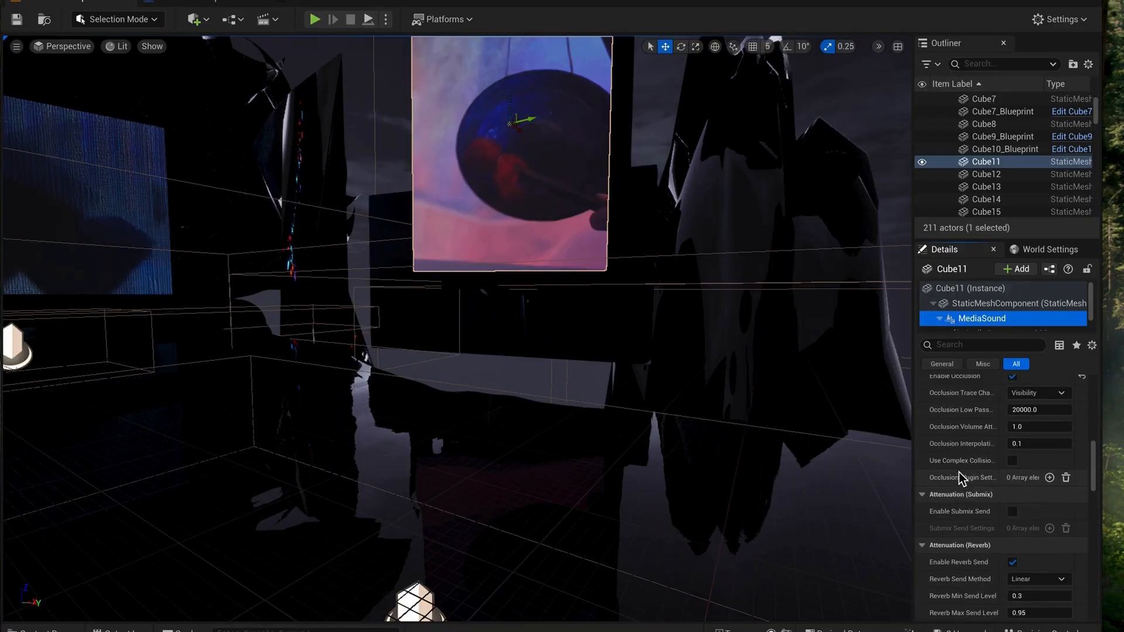
pyautogui.scroll(2, 969, 433)
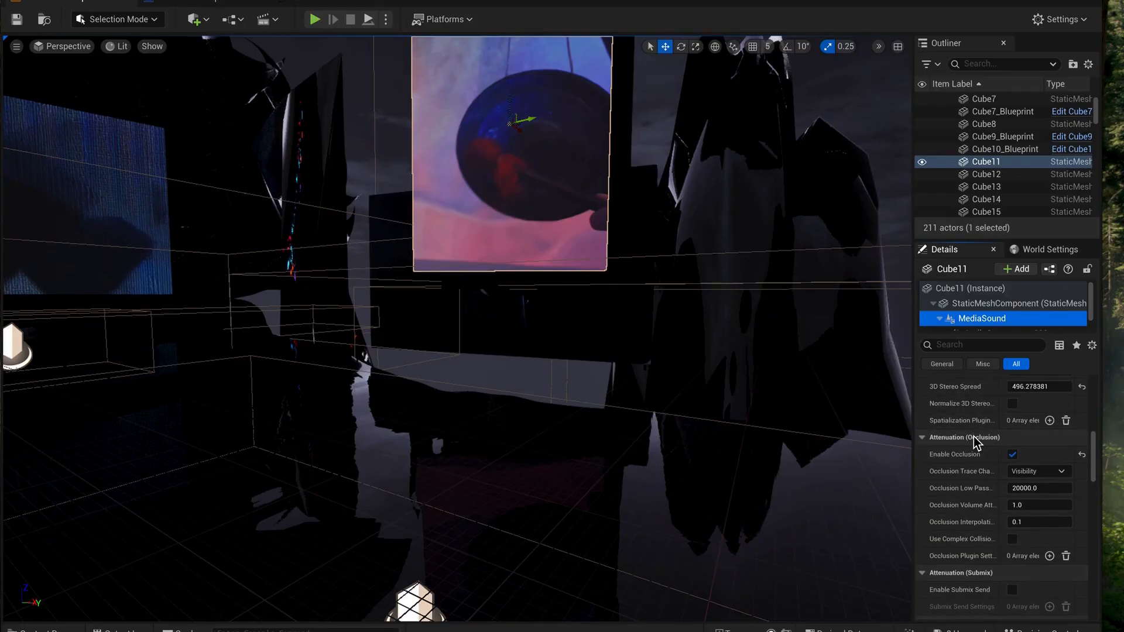
pyautogui.scroll(2, 975, 439)
pyautogui.moveTo(1030, 414); pyautogui.dragTo(960, 415)
pyautogui.click(315, 20)
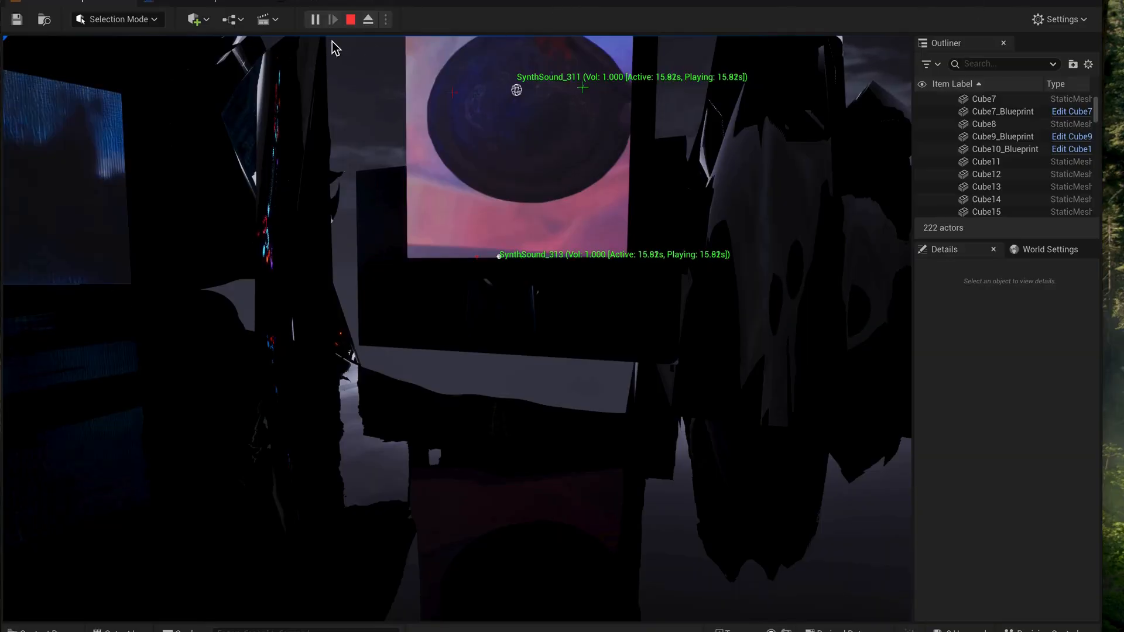
pyautogui.click(352, 19)
# Set the project's audio Panning Method to Equal Power and close the project settings
pyautogui.click(1069, 19)
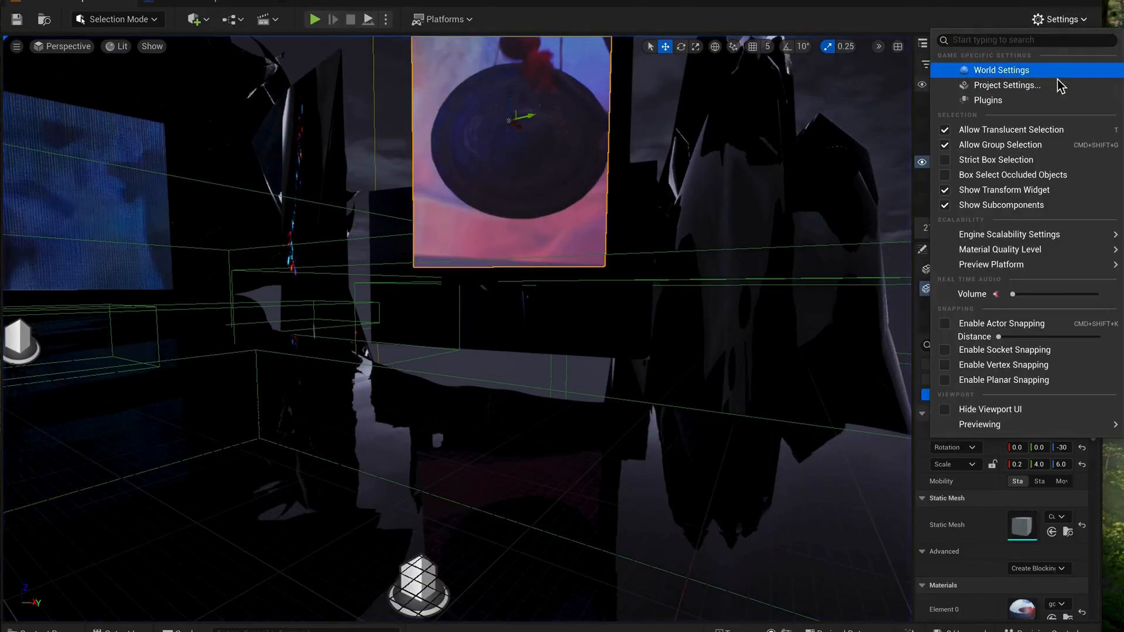
pyautogui.click(1052, 86)
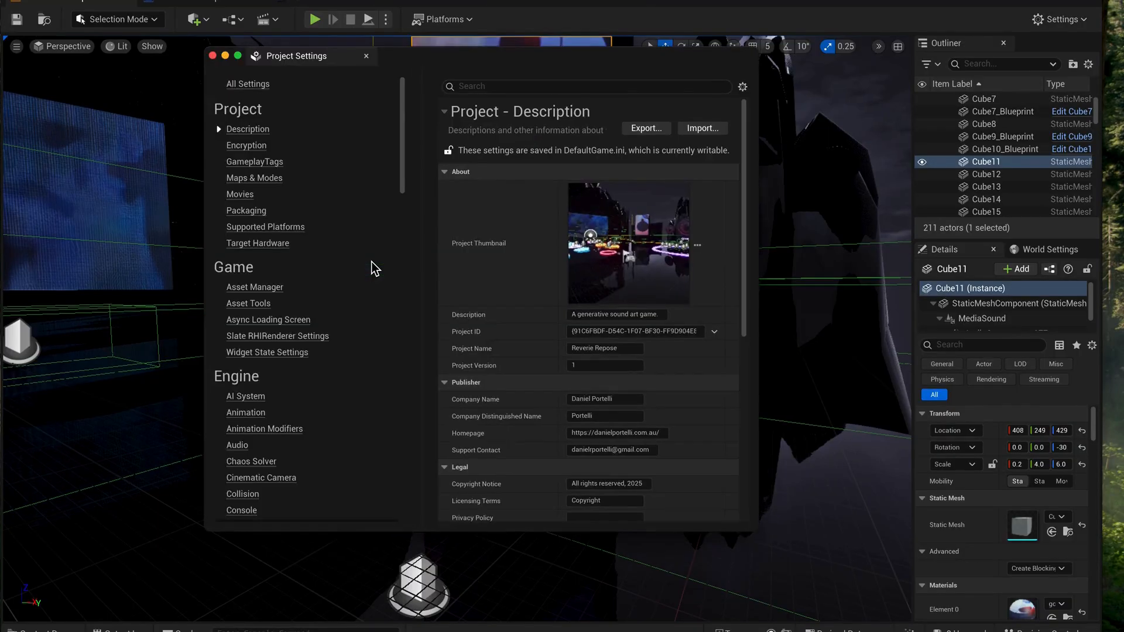
pyautogui.scroll(-1, 259, 416)
pyautogui.click(248, 423)
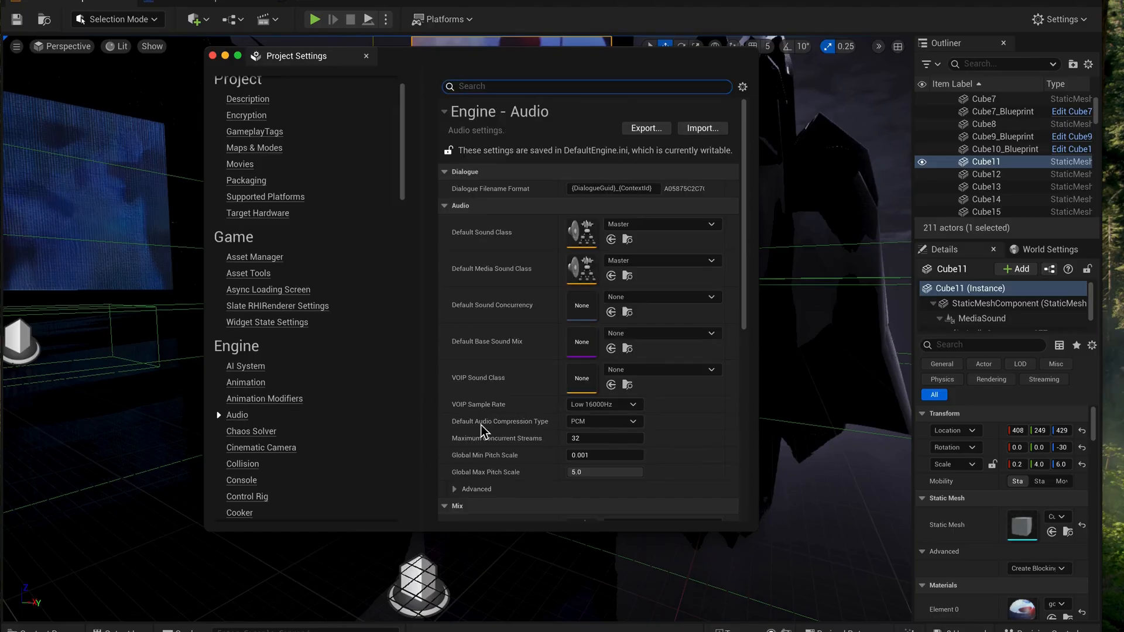
pyautogui.scroll(-5, 497, 422)
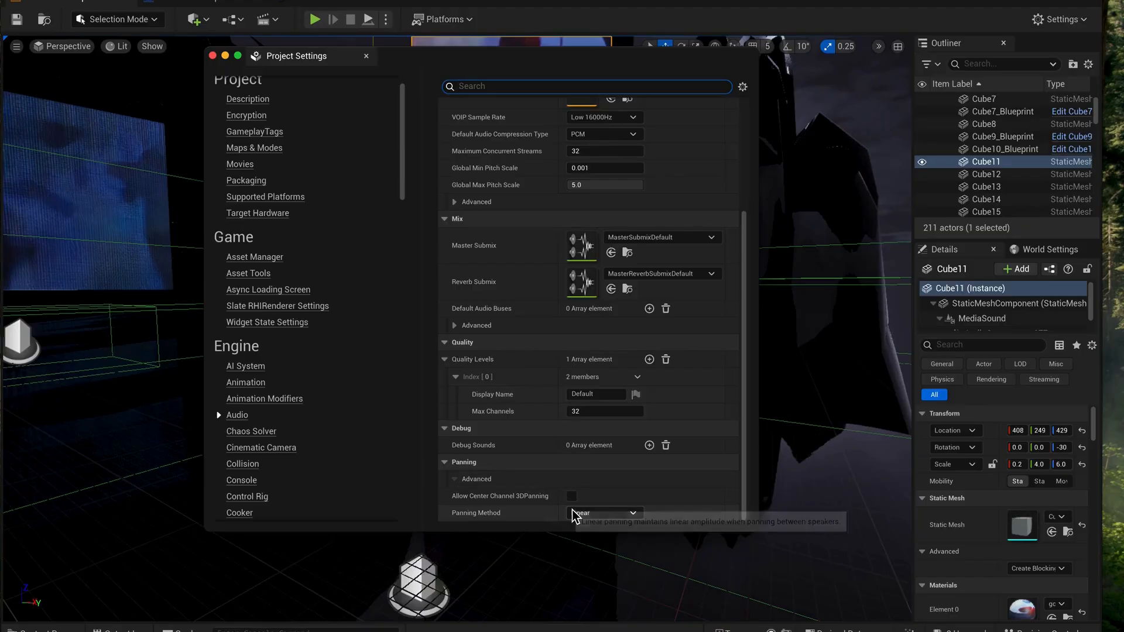
pyautogui.click(597, 514)
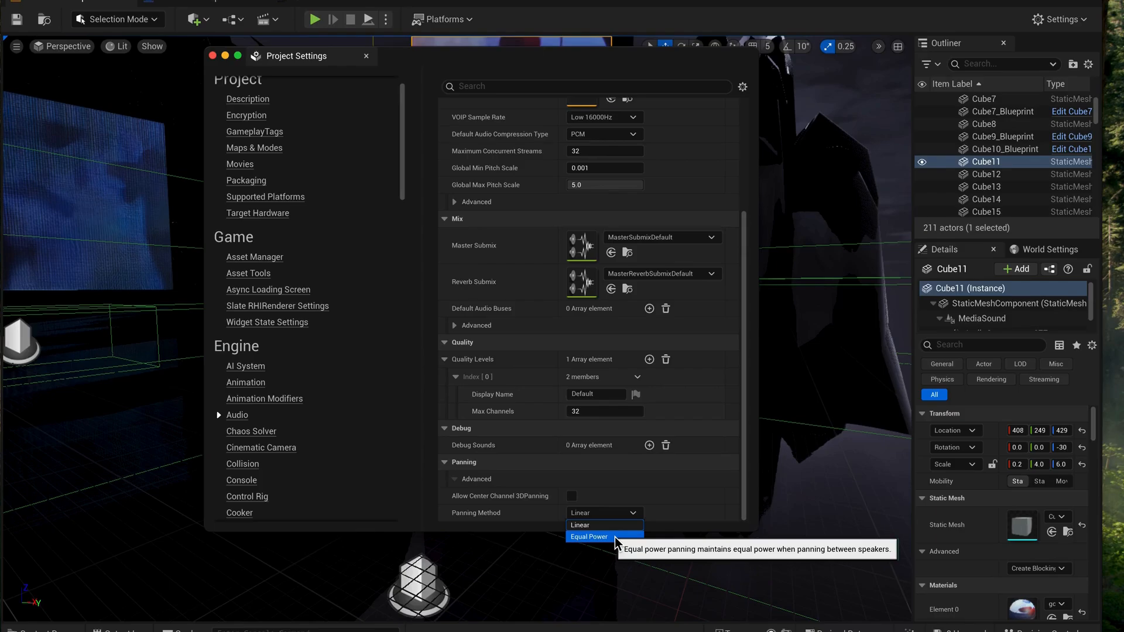
pyautogui.click(609, 537)
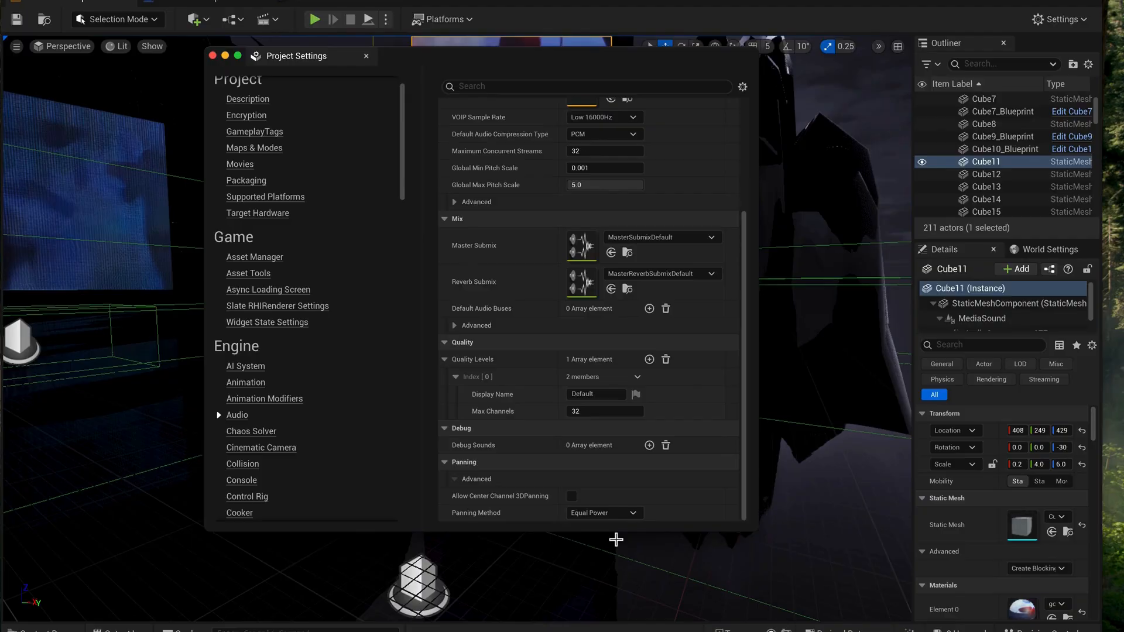
pyautogui.click(213, 56)
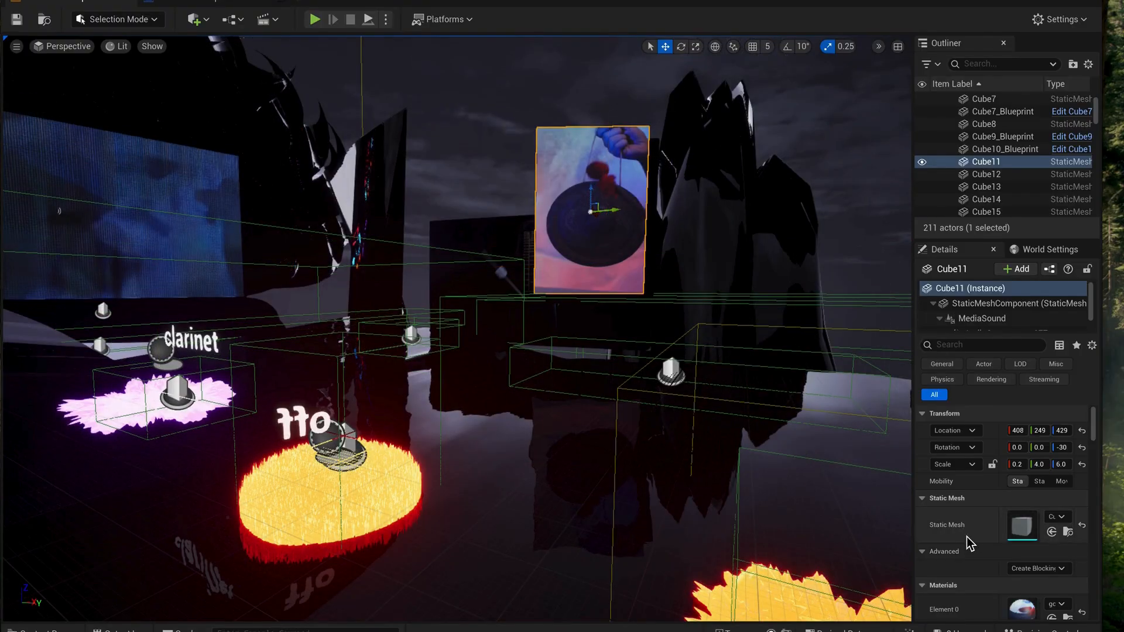
# Reselect Cube11's MediaSound component and examine its attenuation settings for volume, spatialization, occlusion, submix and reverb
pyautogui.scroll(-5, 967, 537)
pyautogui.scroll(-3, 967, 543)
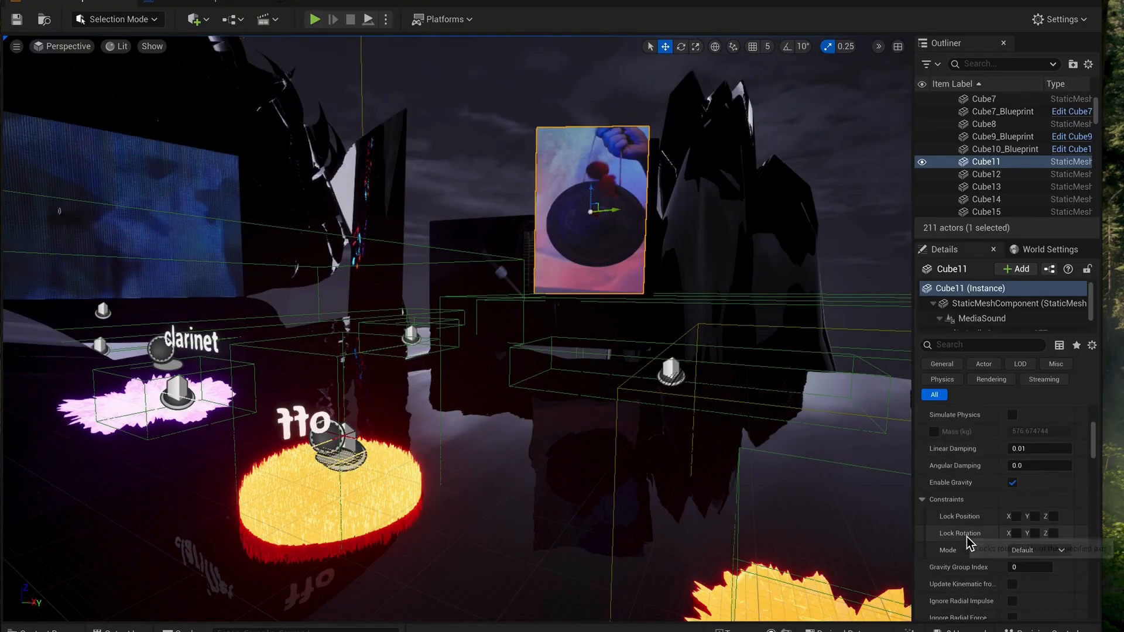
pyautogui.scroll(6, 967, 543)
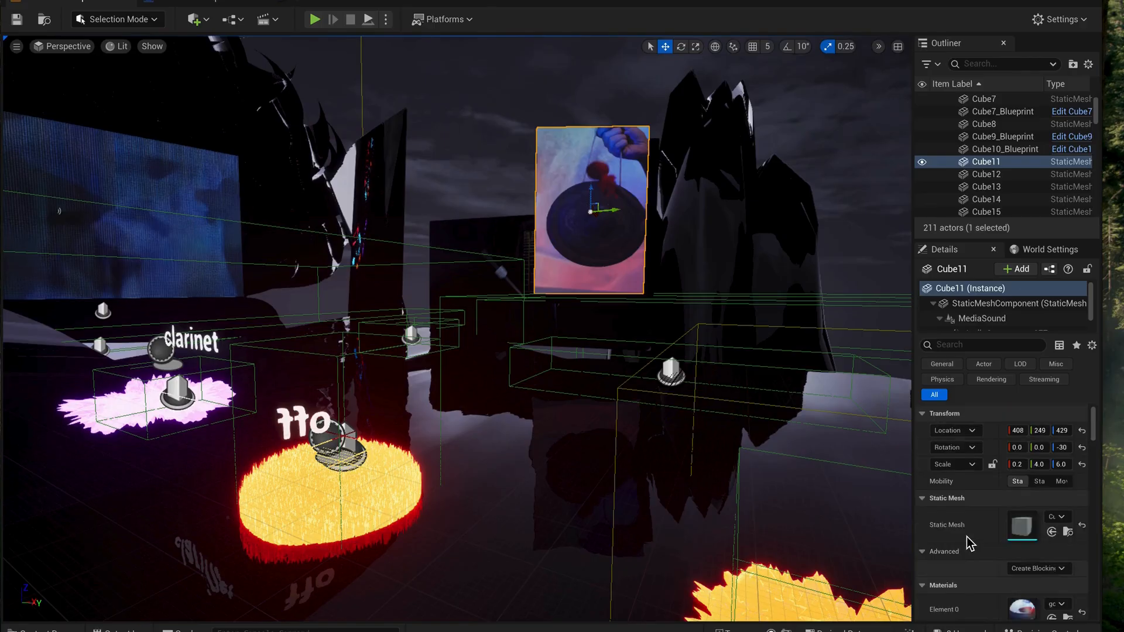
pyautogui.click(971, 323)
pyautogui.scroll(-5, 985, 522)
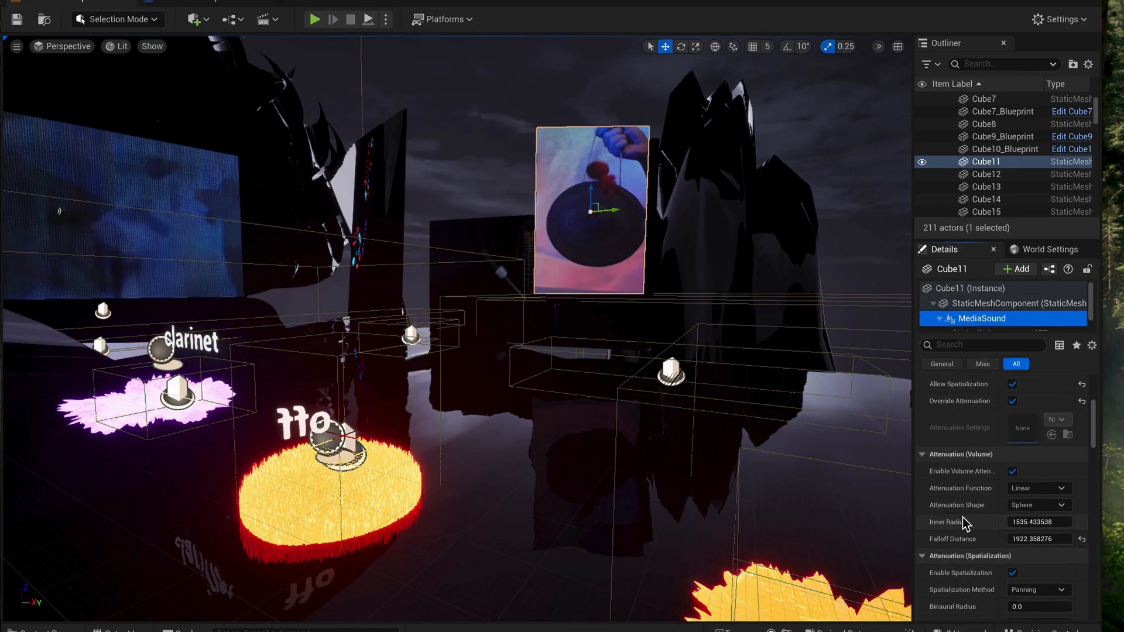
pyautogui.scroll(-5, 964, 522)
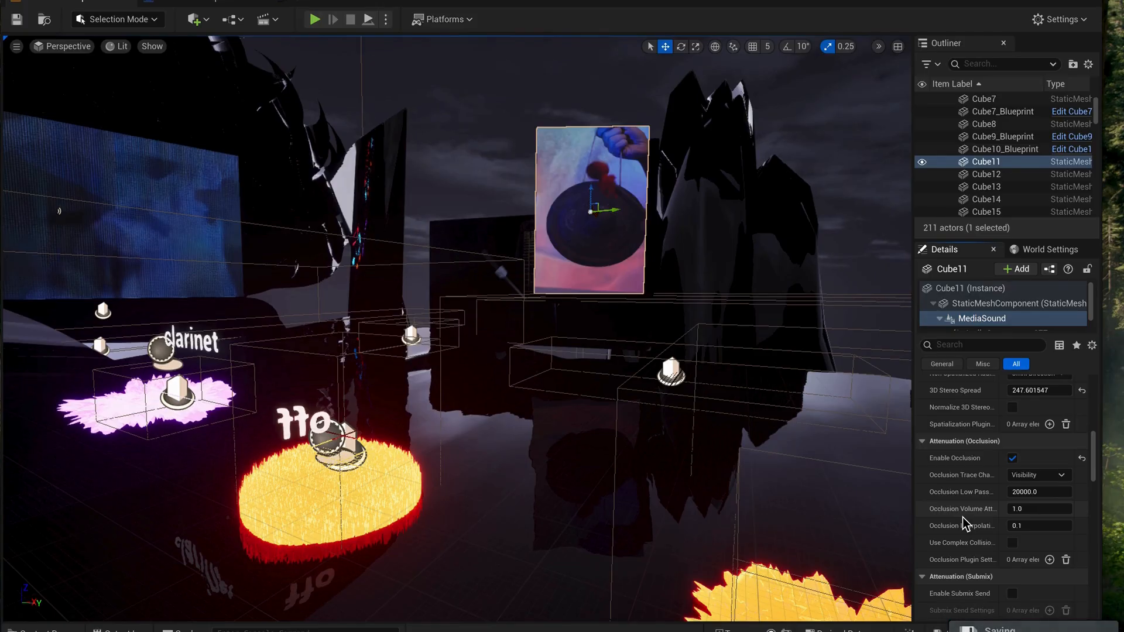
pyautogui.scroll(-4, 954, 508)
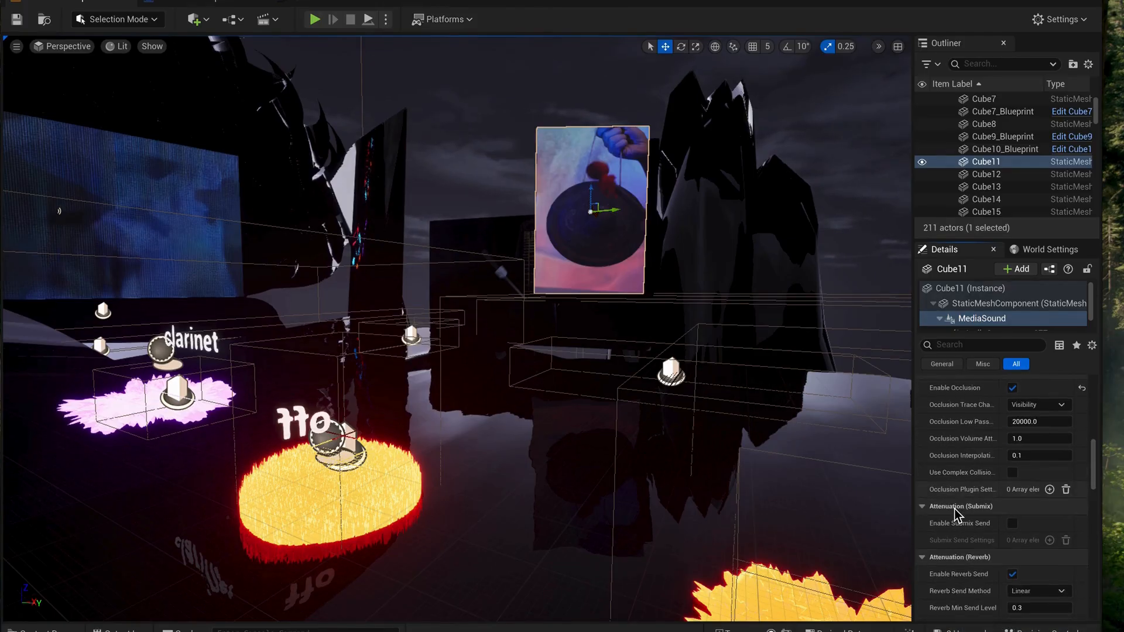
pyautogui.scroll(-2, 954, 540)
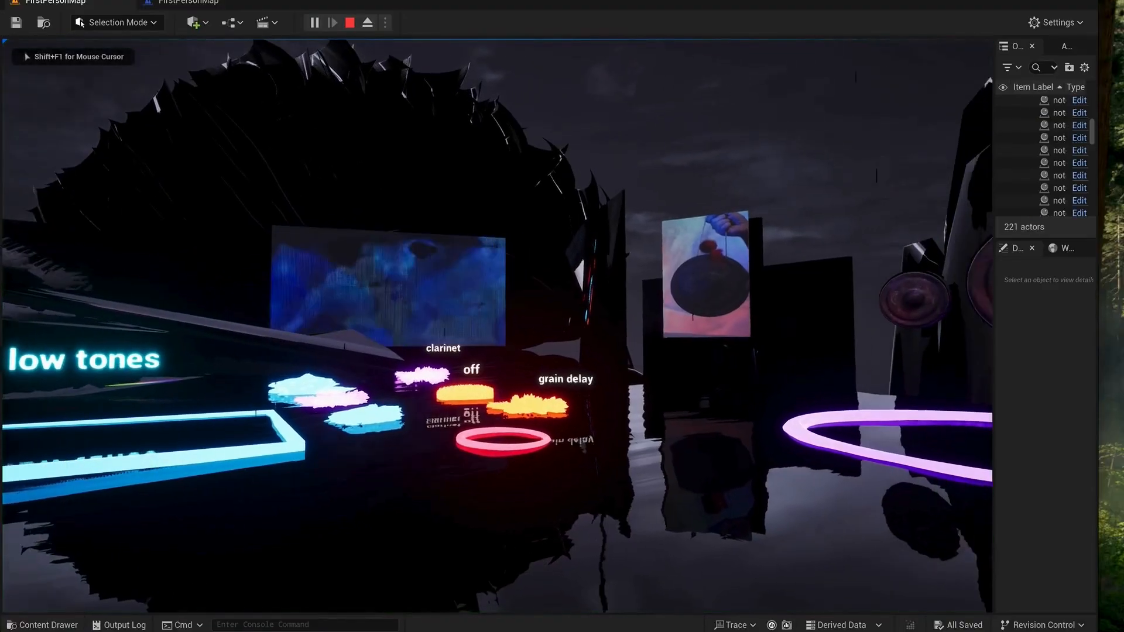
# Walk through the running level past the grain delay area to the gong video screen to hear its attenuation
pyautogui.press('w')
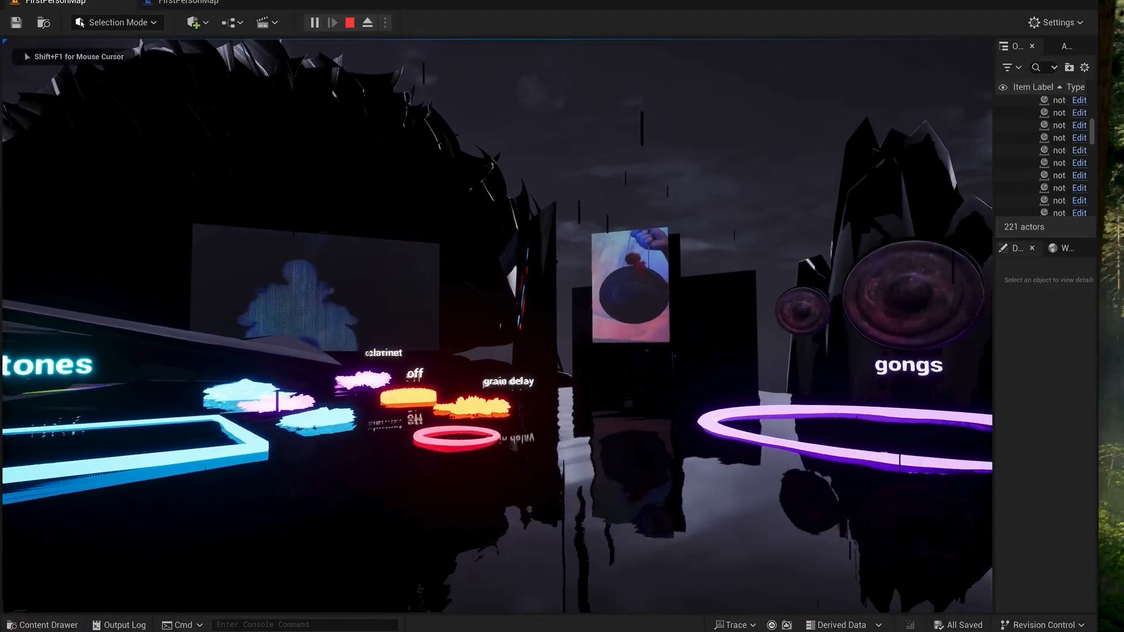
pyautogui.press('w')
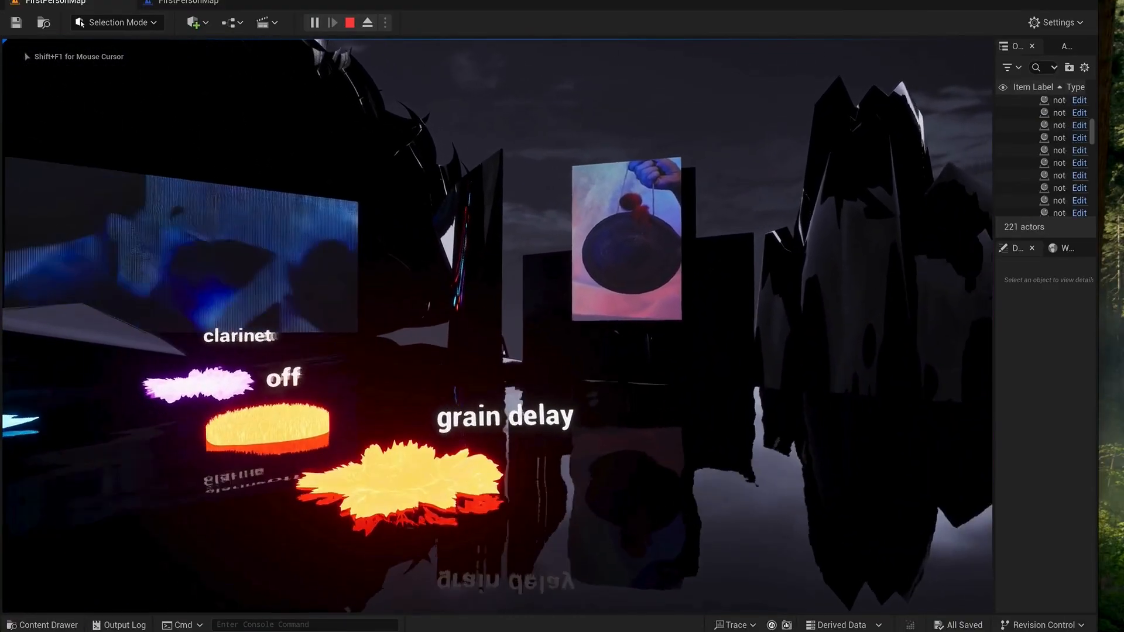
pyautogui.press('w')
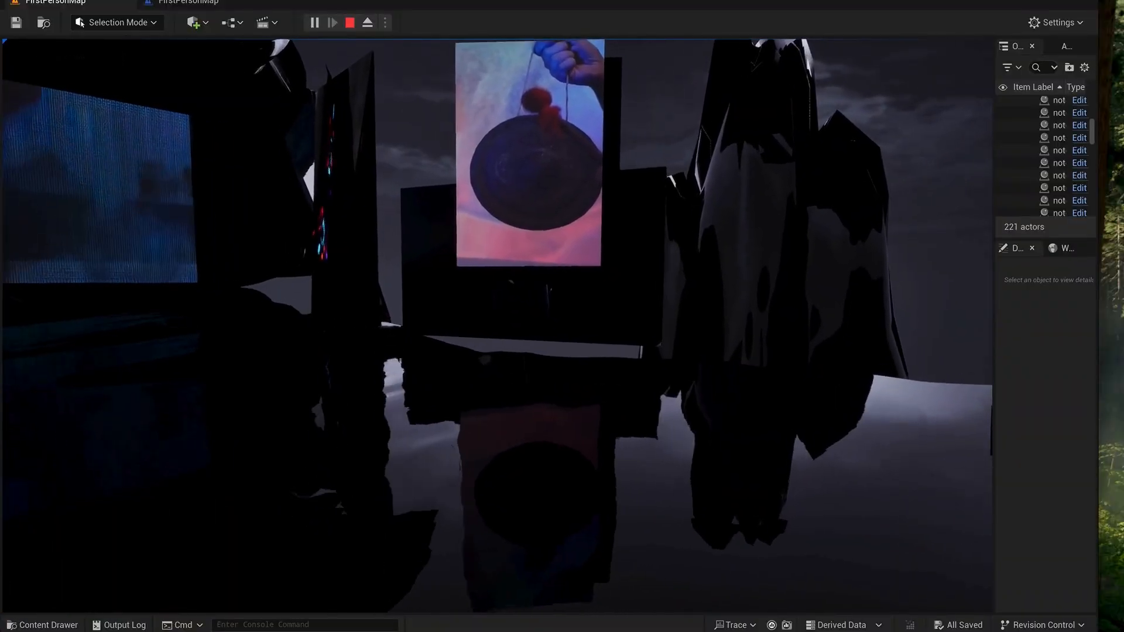
# Walk up to the gong video screen and back away past the clarinet and low tones areas to hear its distance attenuation
pyautogui.press('w')
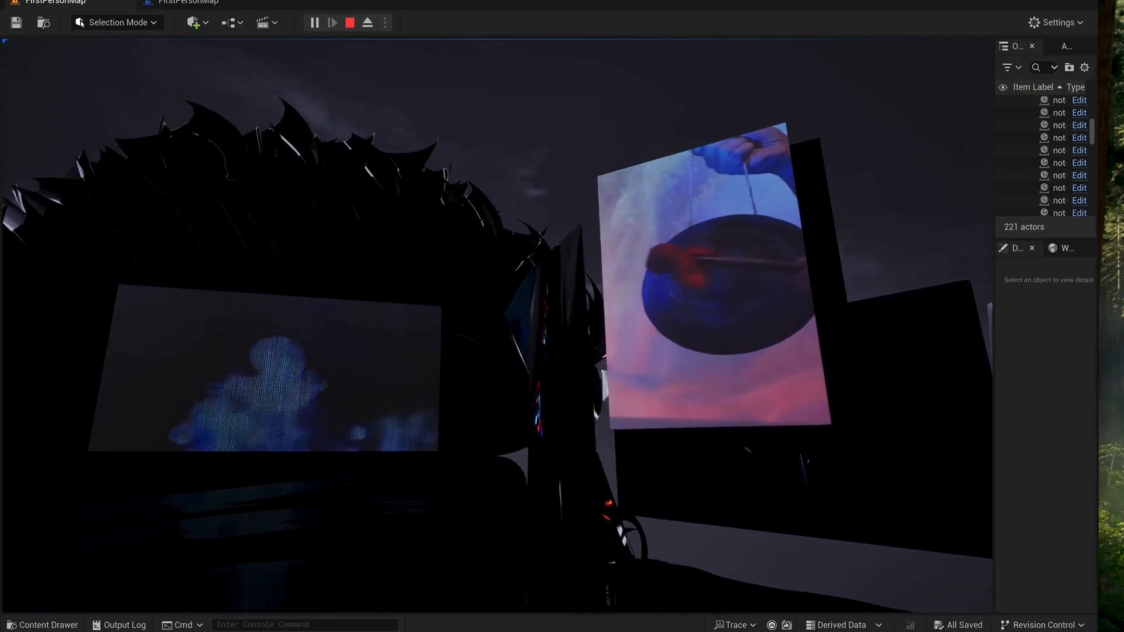
pyautogui.press('w')
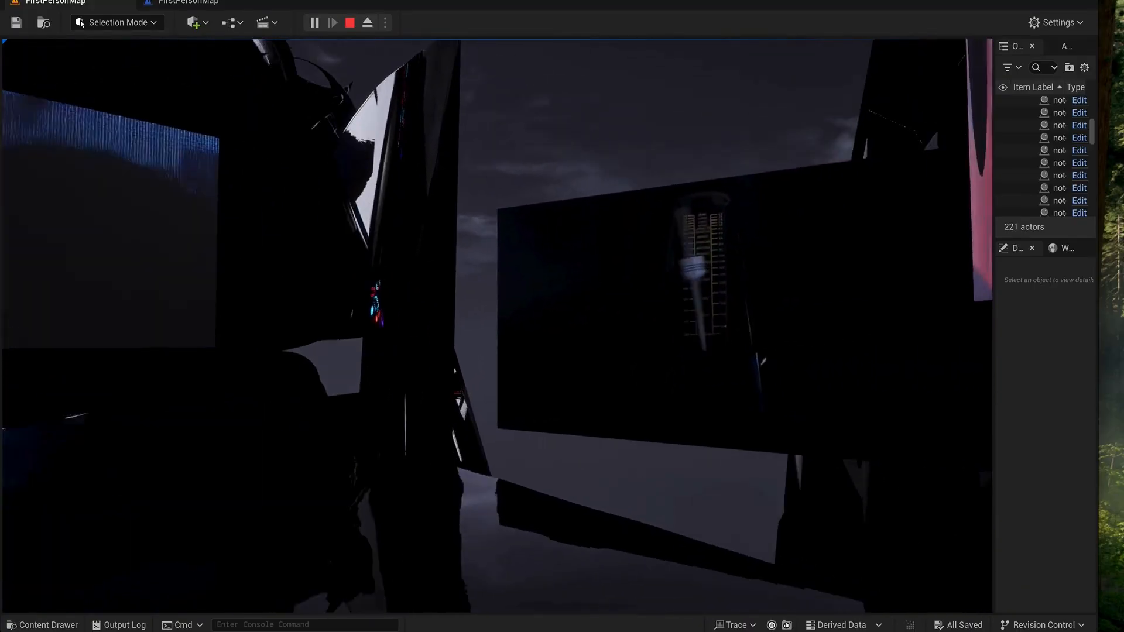
pyautogui.press('w')
pyautogui.press('s')
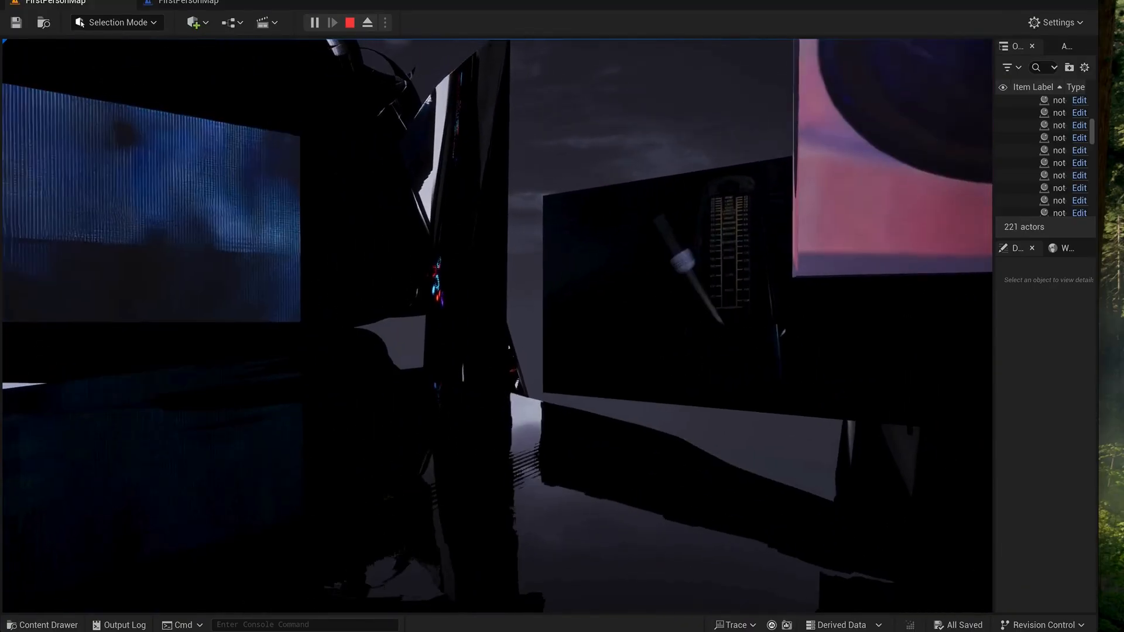
pyautogui.press('s')
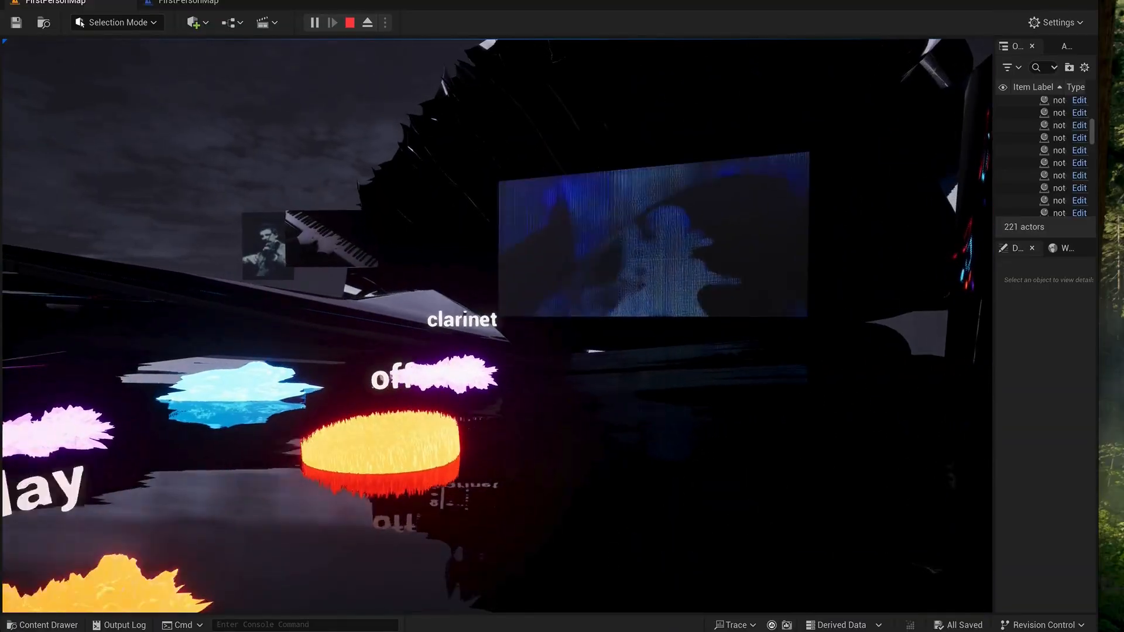
pyautogui.press('s')
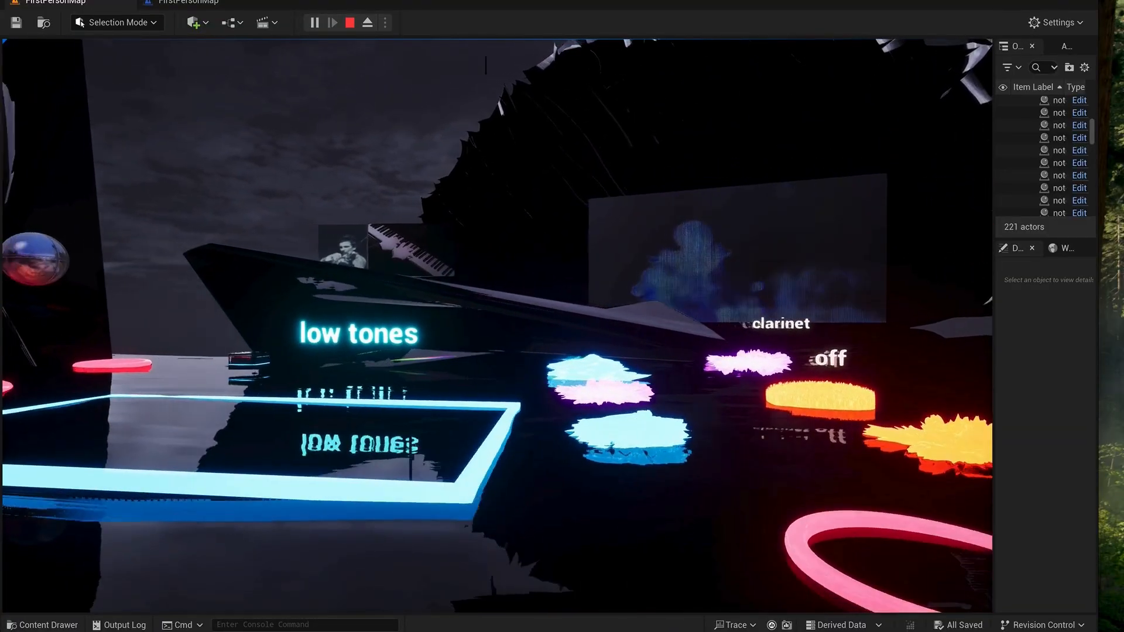
pyautogui.press('a')
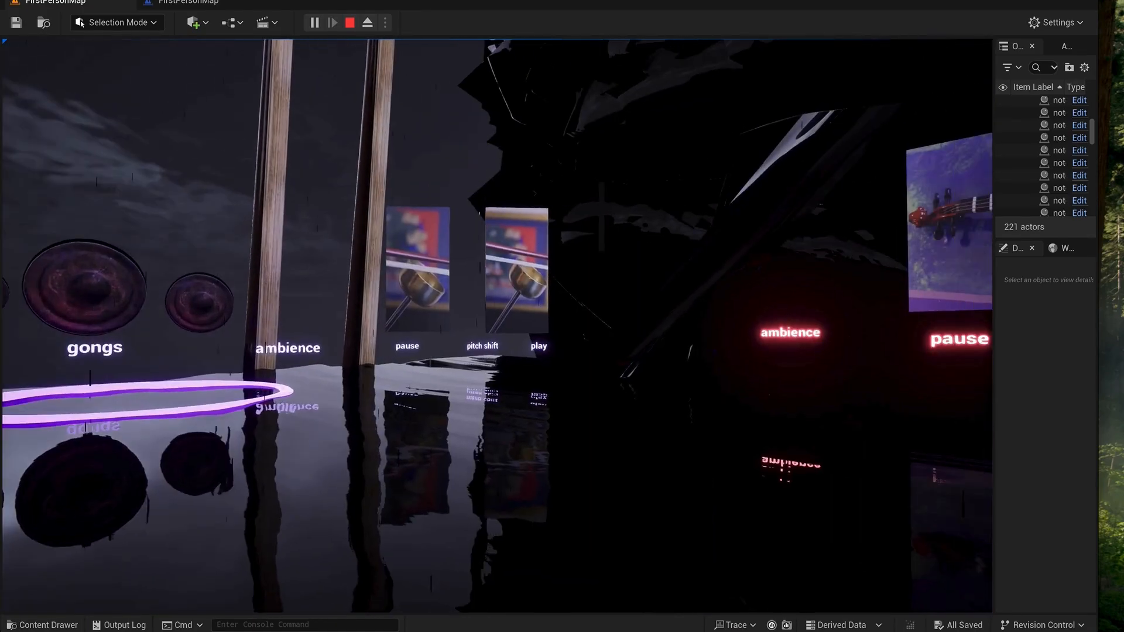
# Approach the singing bowl video screens by the pitch shift and play labels and back away repeatedly to hear their attenuation
pyautogui.press('w')
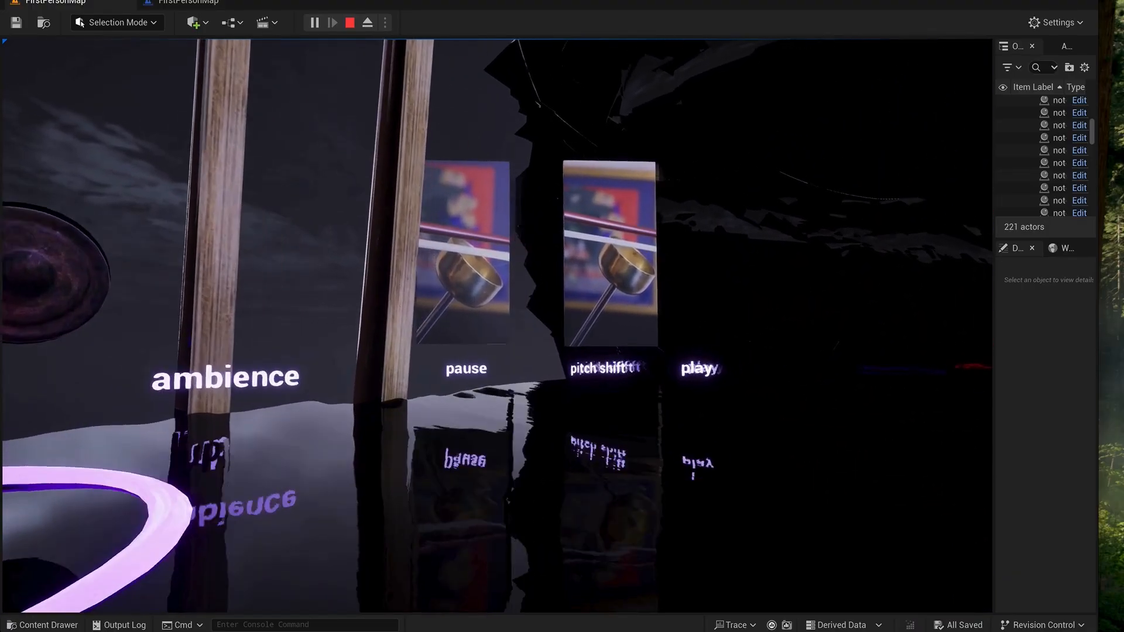
pyautogui.press('w')
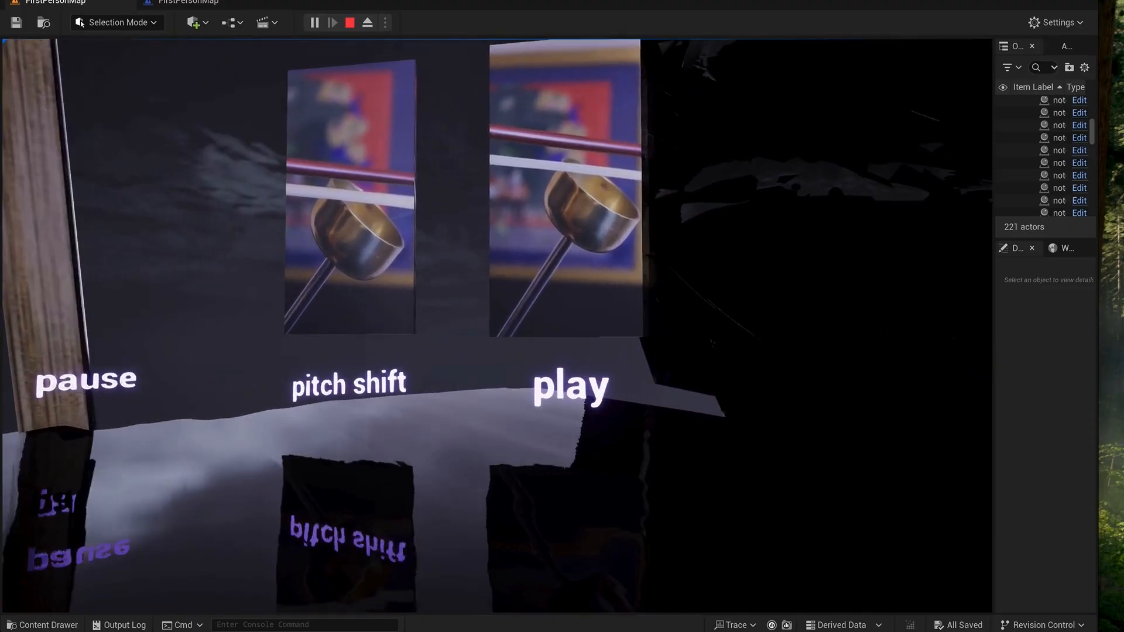
pyautogui.press('w')
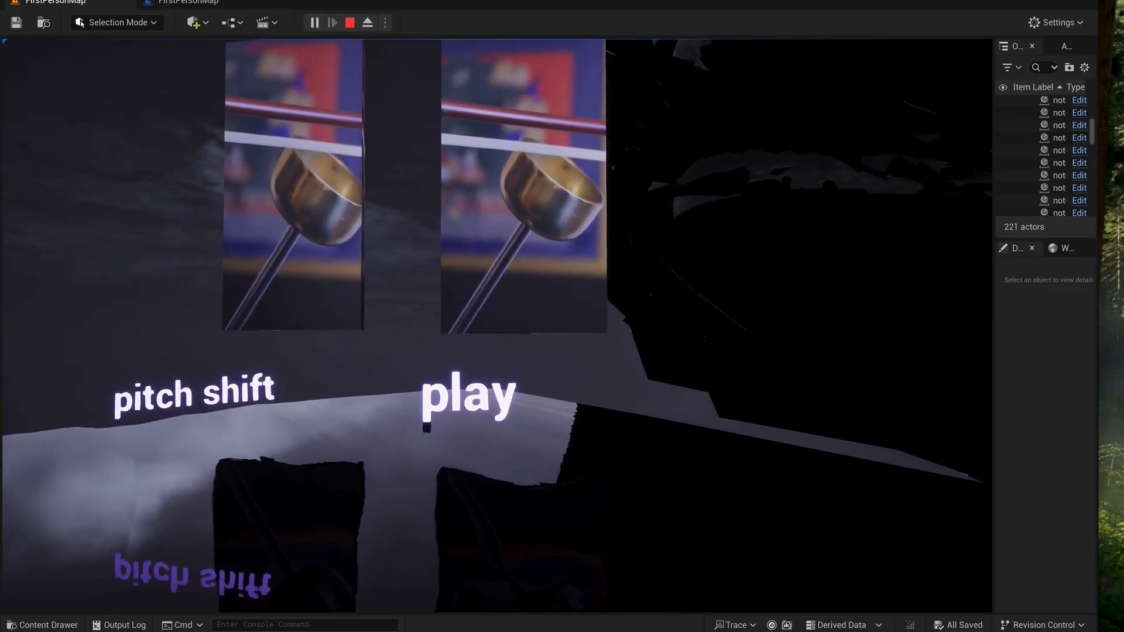
pyautogui.press('s')
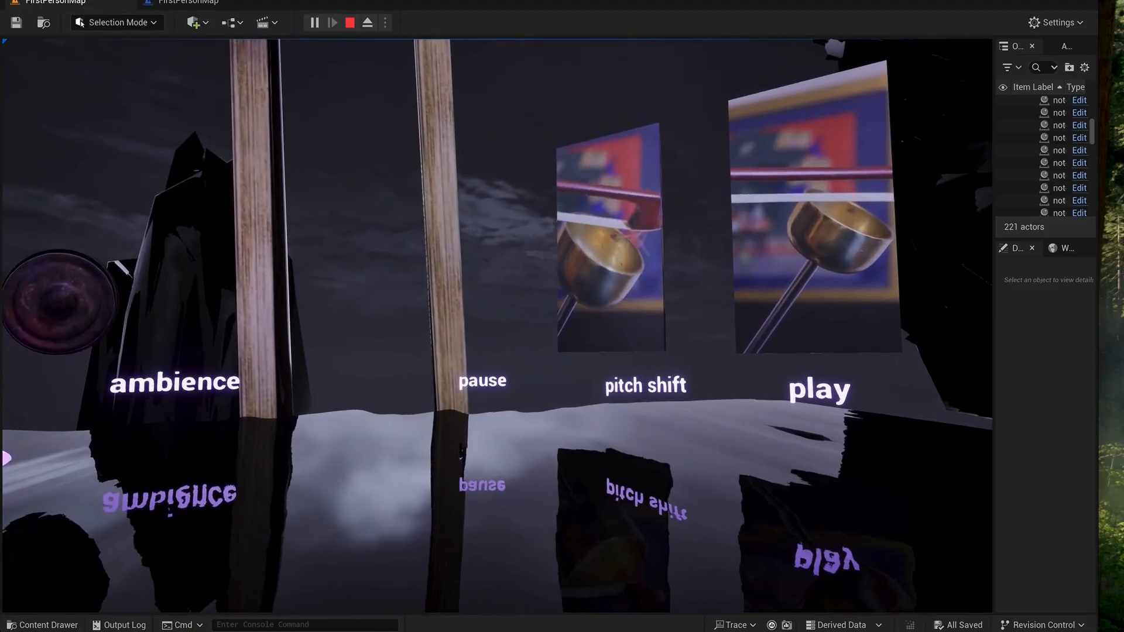
pyautogui.press('w')
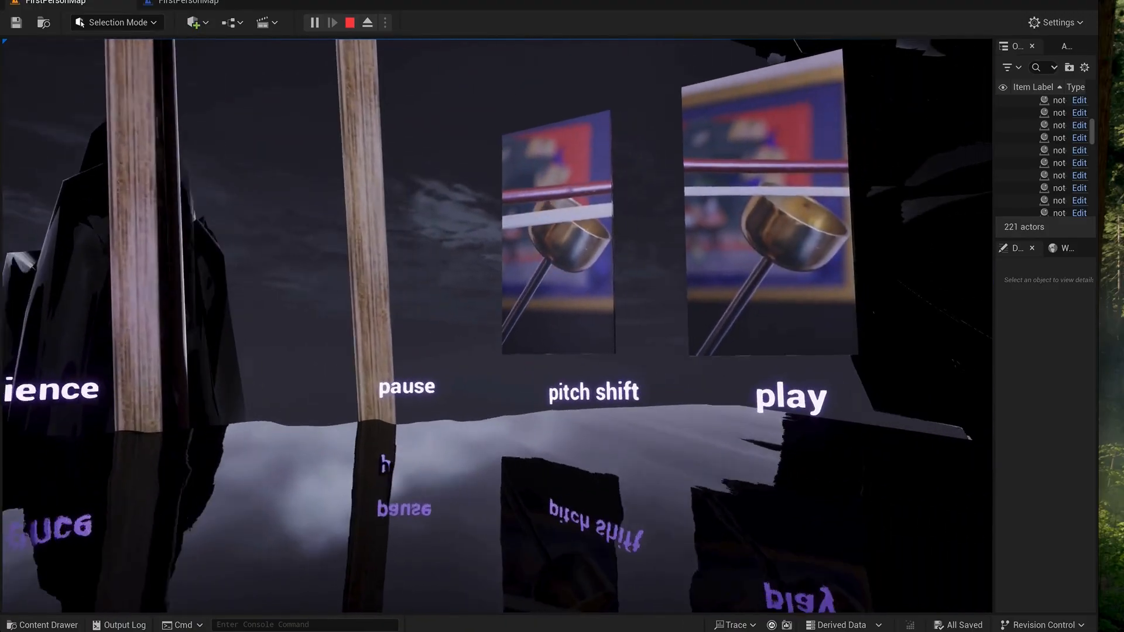
pyautogui.press('w')
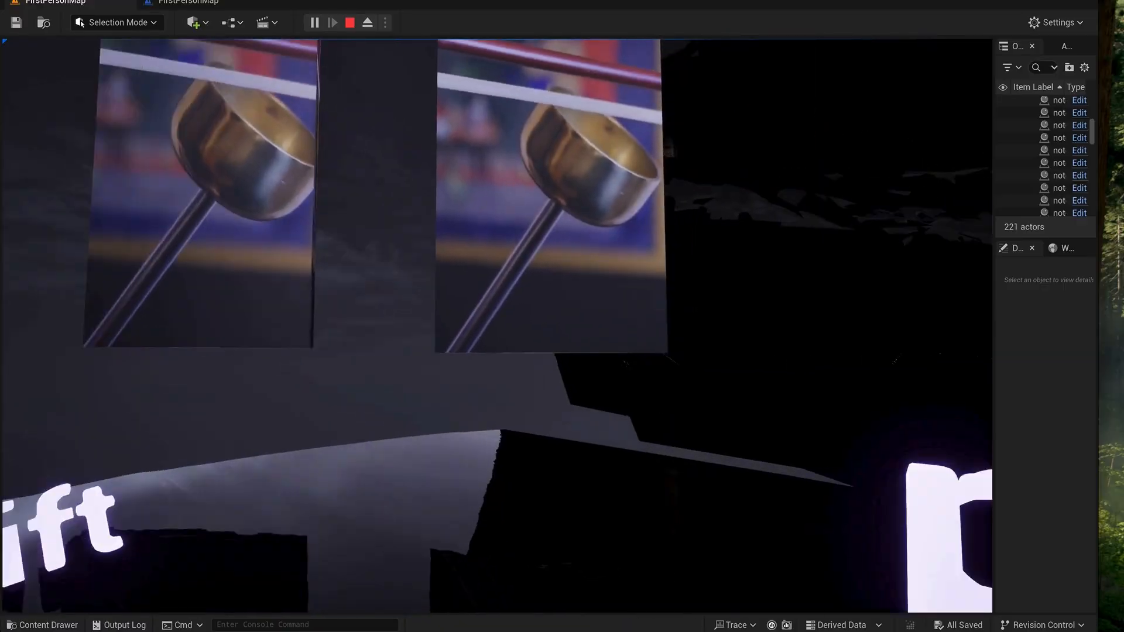
pyautogui.press('s')
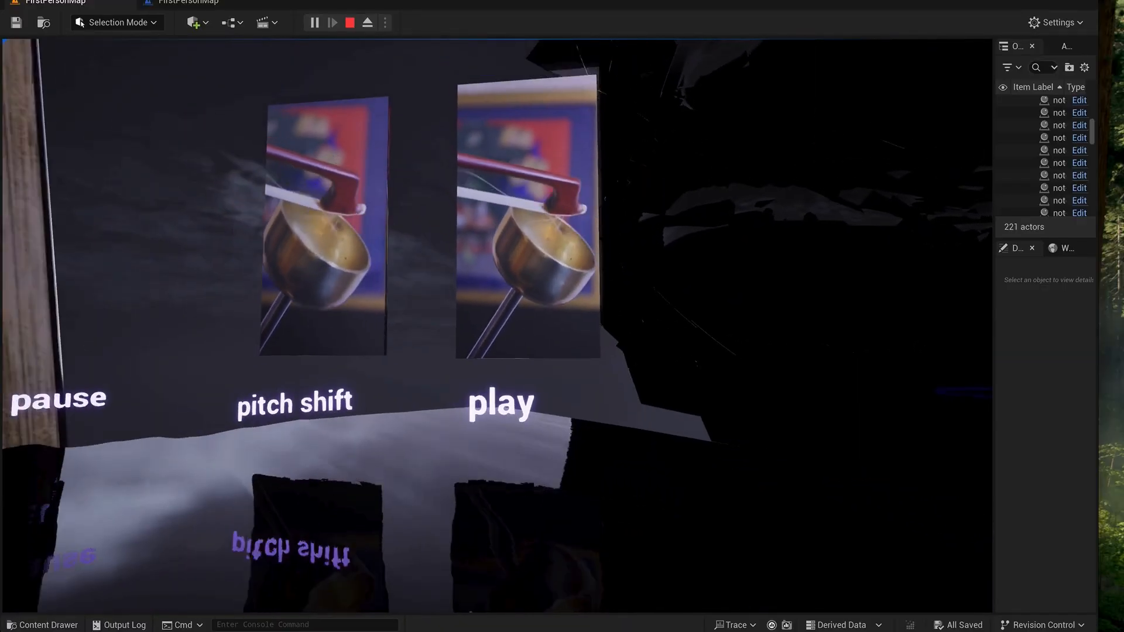
pyautogui.press('s')
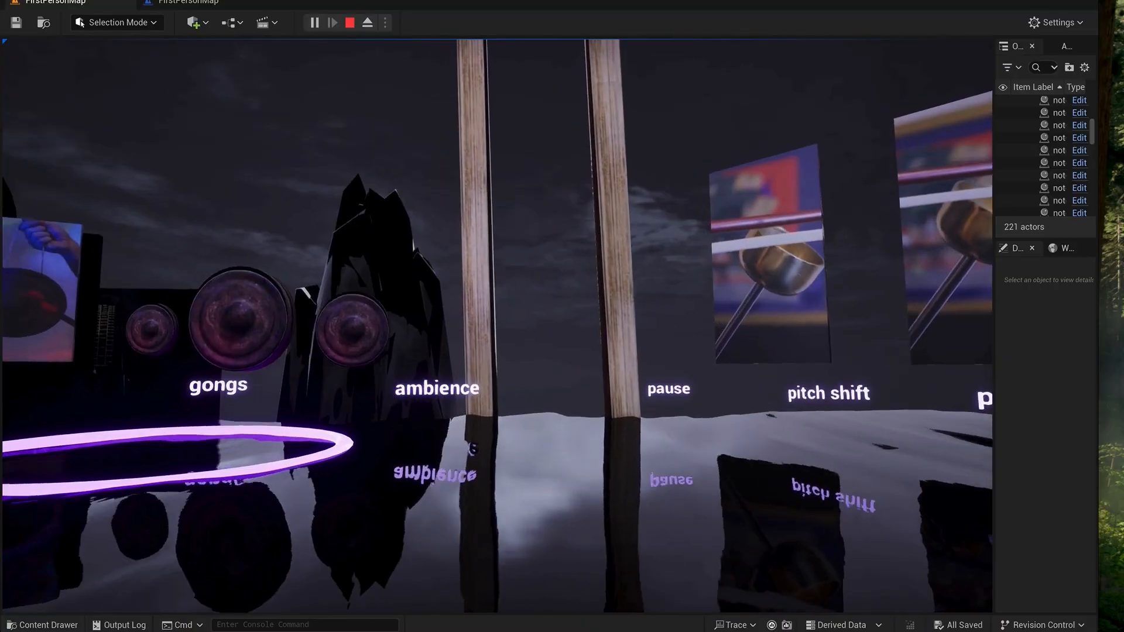
# Cross the level from the singing bowl screens to the tape noises area beside the megaphone screen to listen there
pyautogui.press('w')
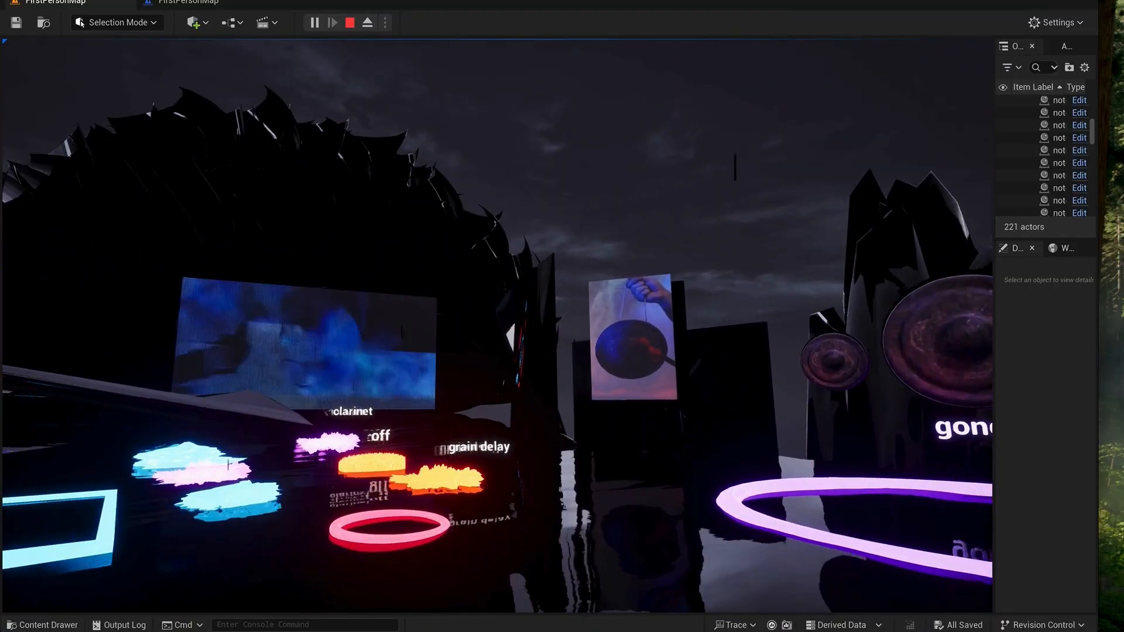
pyautogui.press('s')
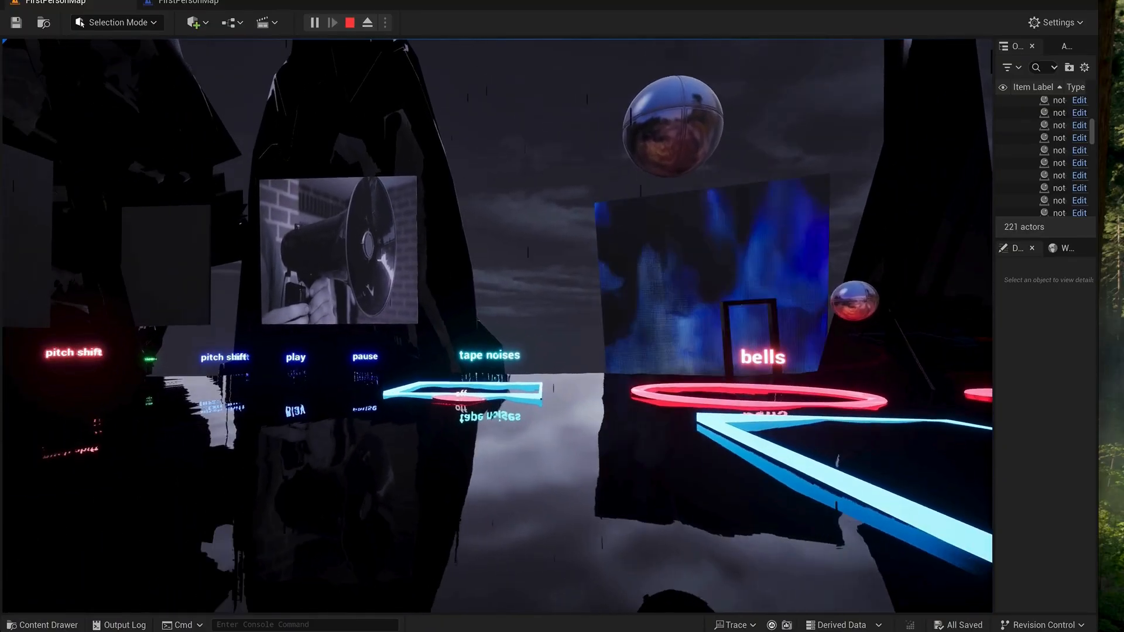
pyautogui.press('w')
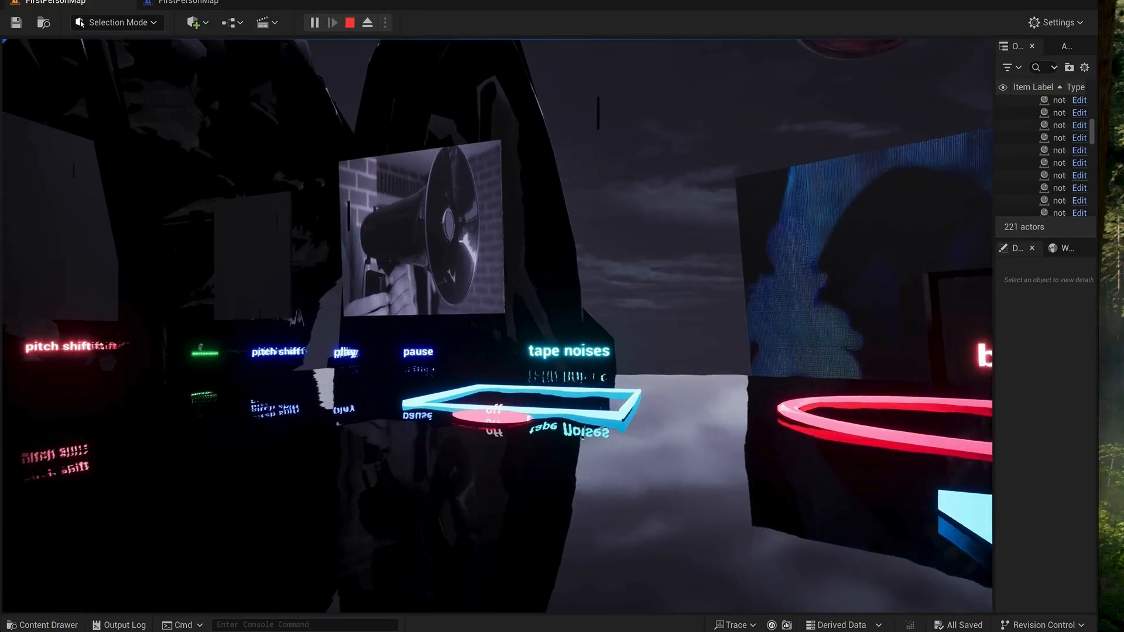
pyautogui.press('w')
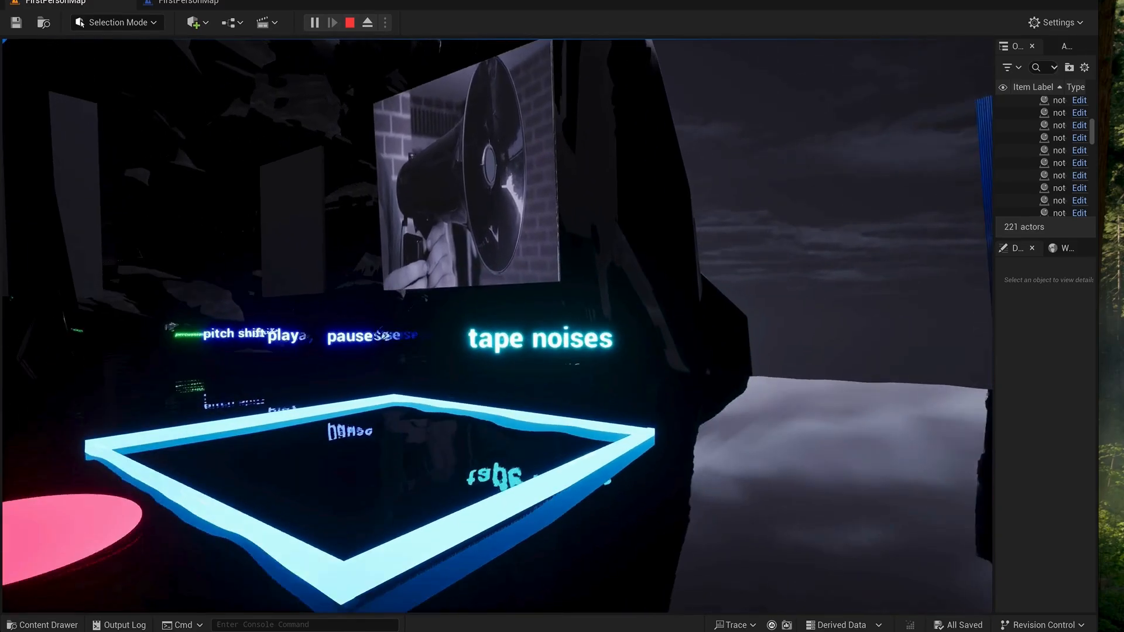
pyautogui.press('w')
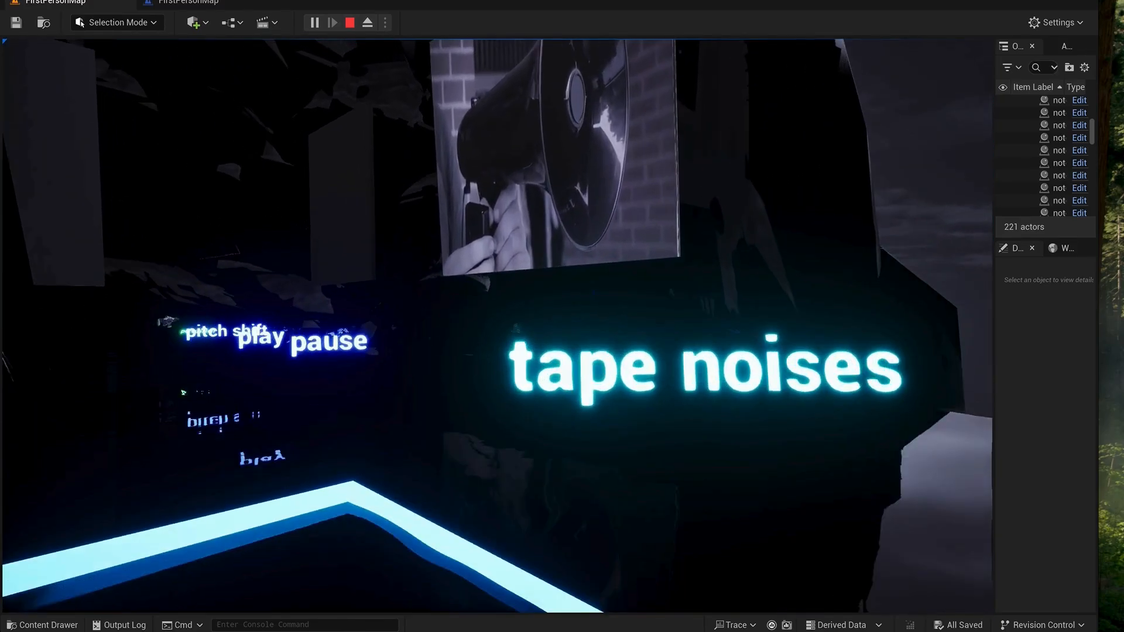
# Walk from the tape noises area past the violin screen's ambience label towards the low tones and grain delay areas
pyautogui.press('w')
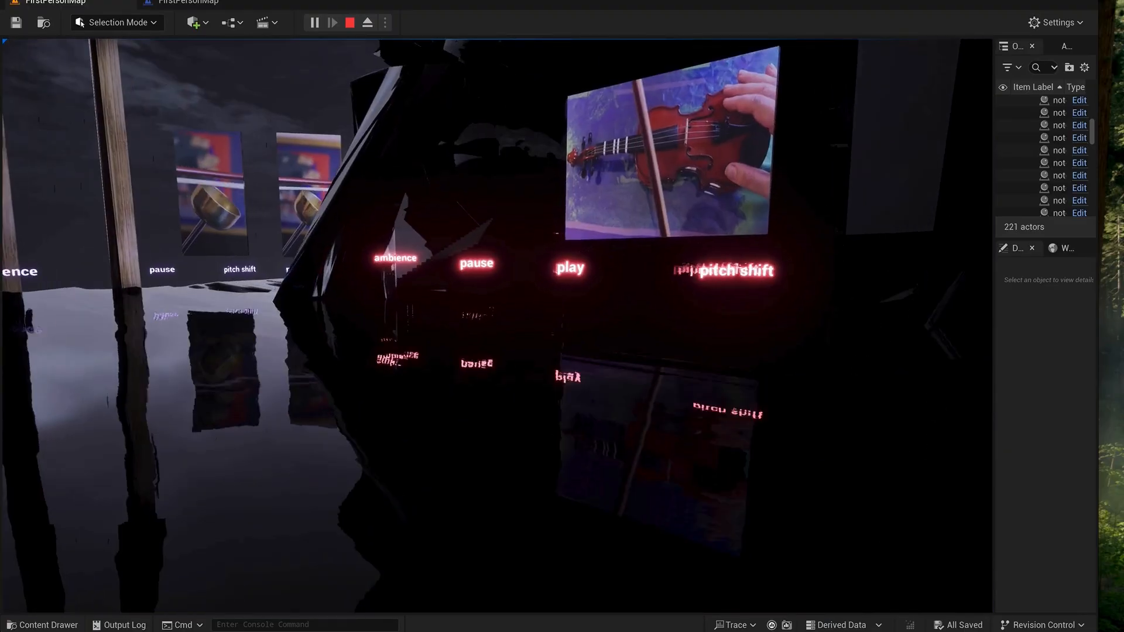
pyautogui.press('w')
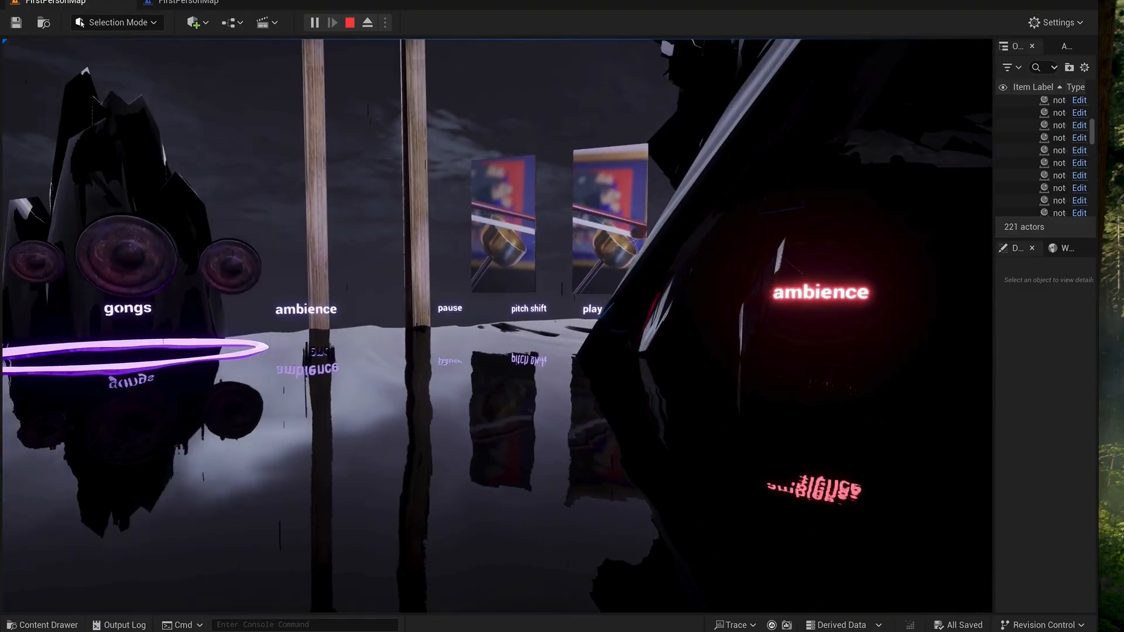
pyautogui.press('w')
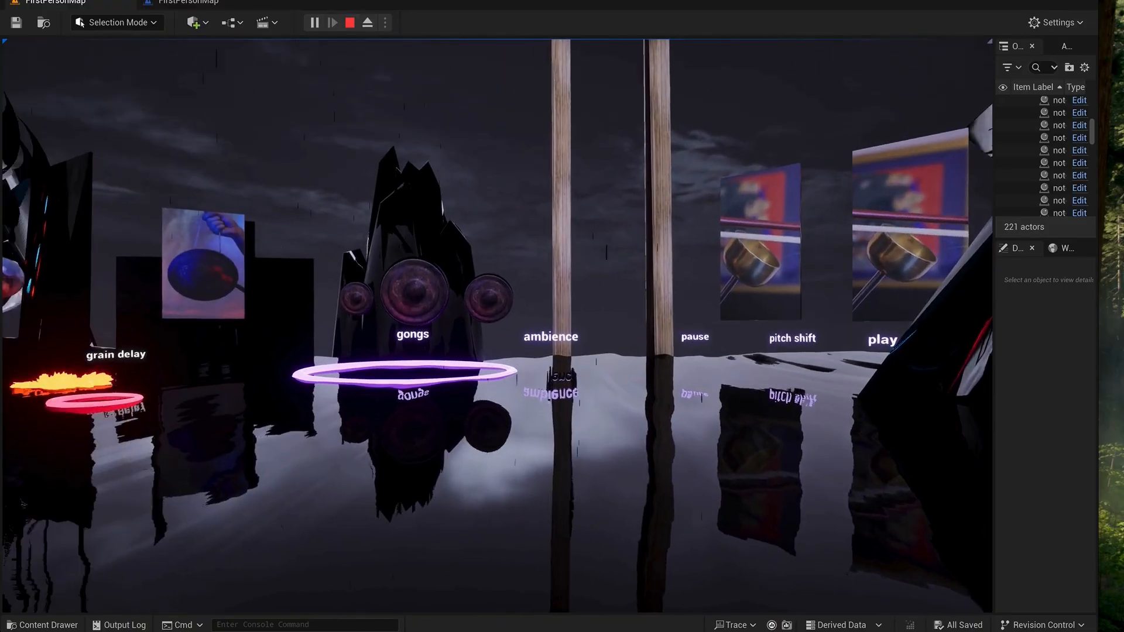
pyautogui.press('w')
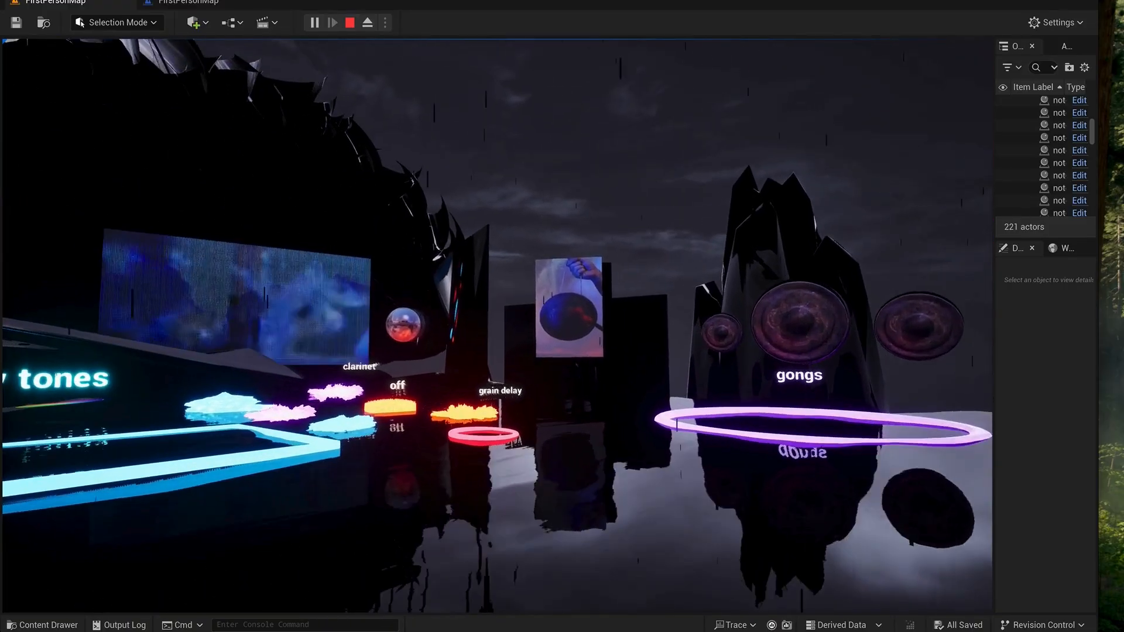
pyautogui.press('w')
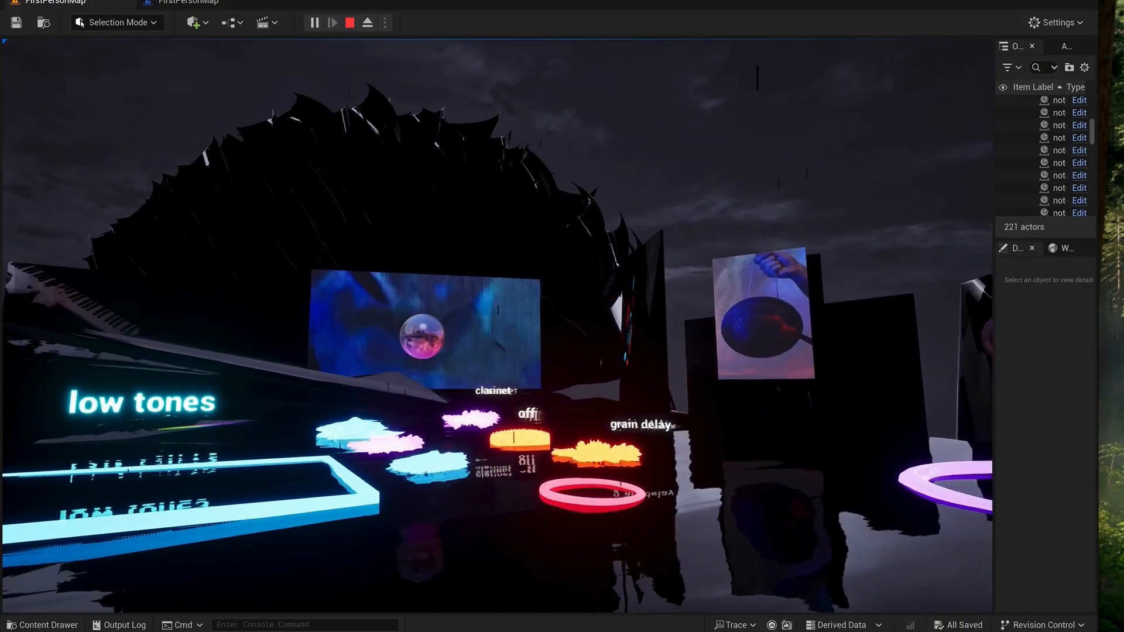
# Strafe past the hanging gongs to the ambience label to hear how the sound pans and attenuates
pyautogui.press('d')
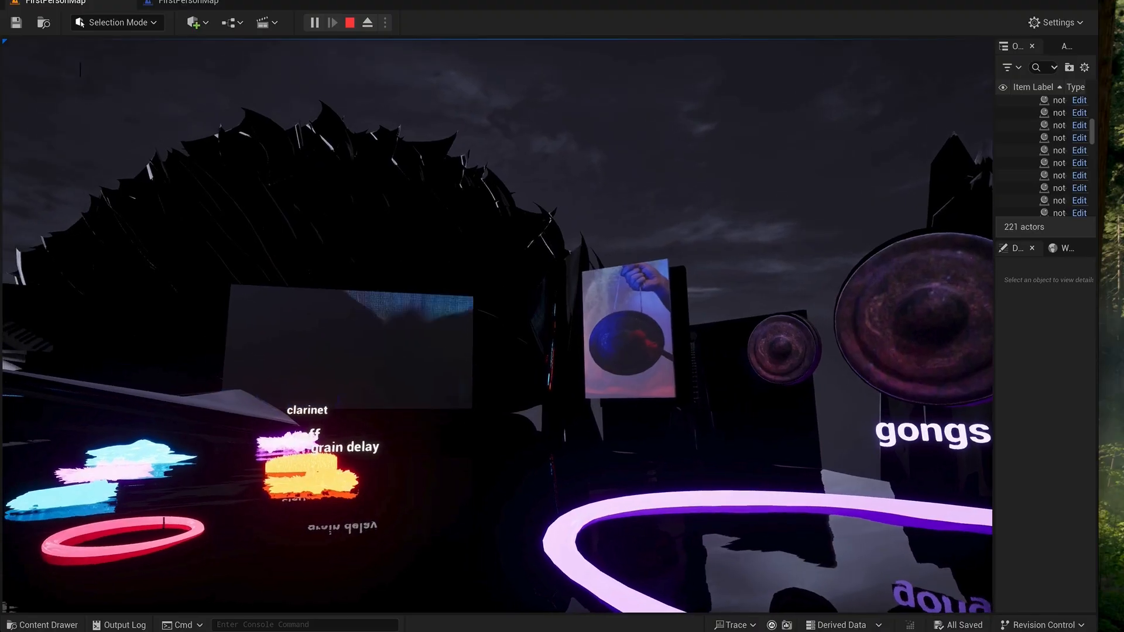
pyautogui.press('w')
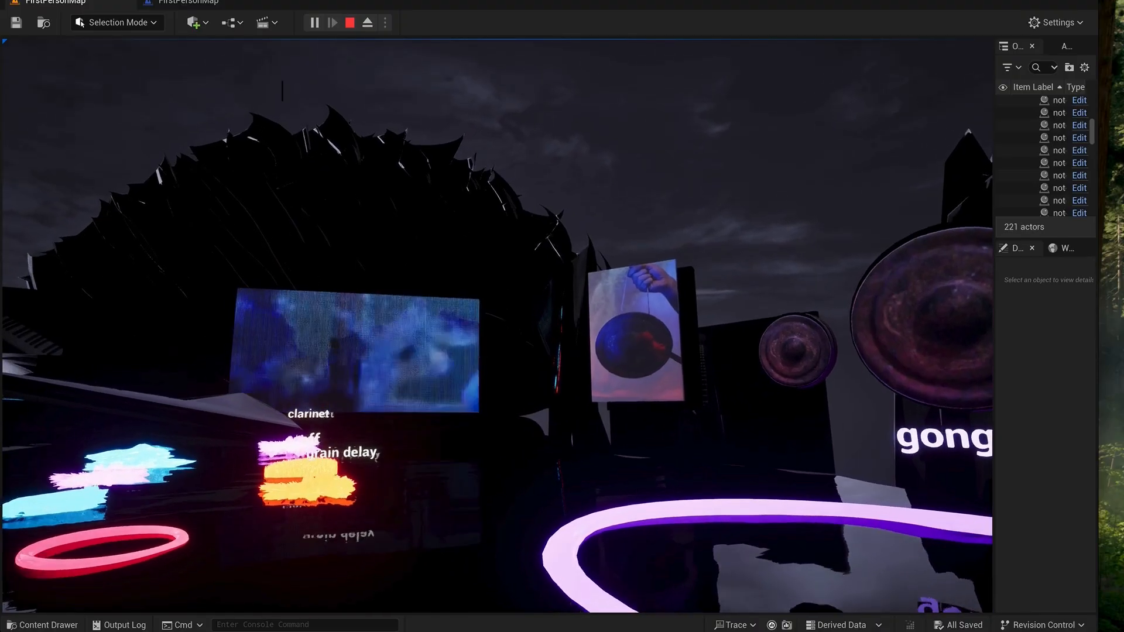
pyautogui.press('d')
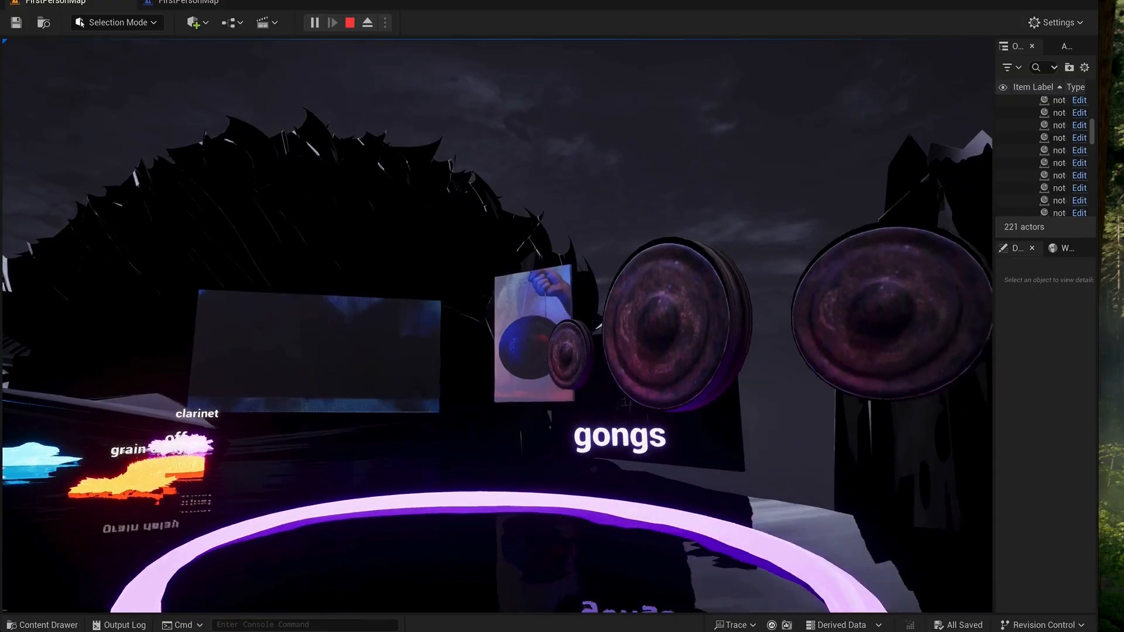
pyautogui.press('d')
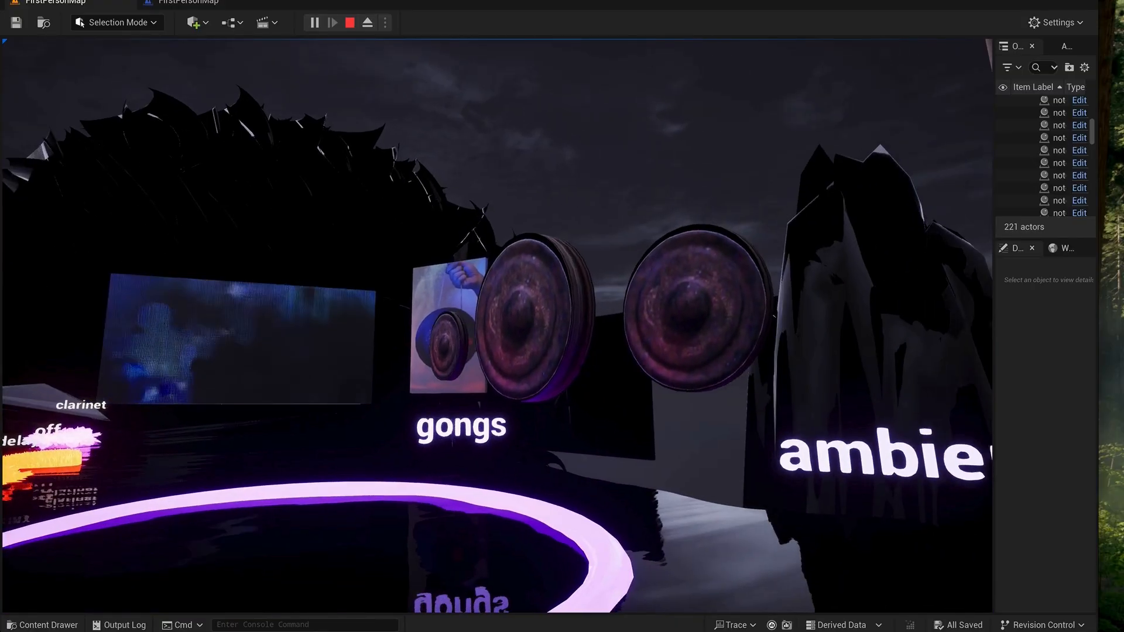
pyautogui.press('d')
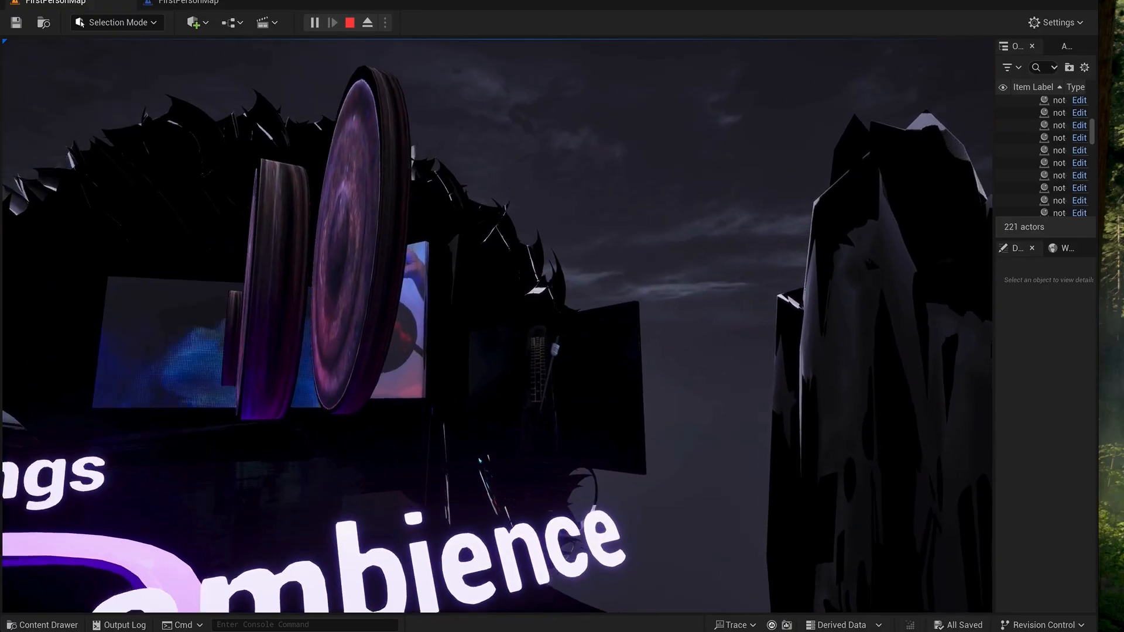
pyautogui.press('d')
pyautogui.press('d')
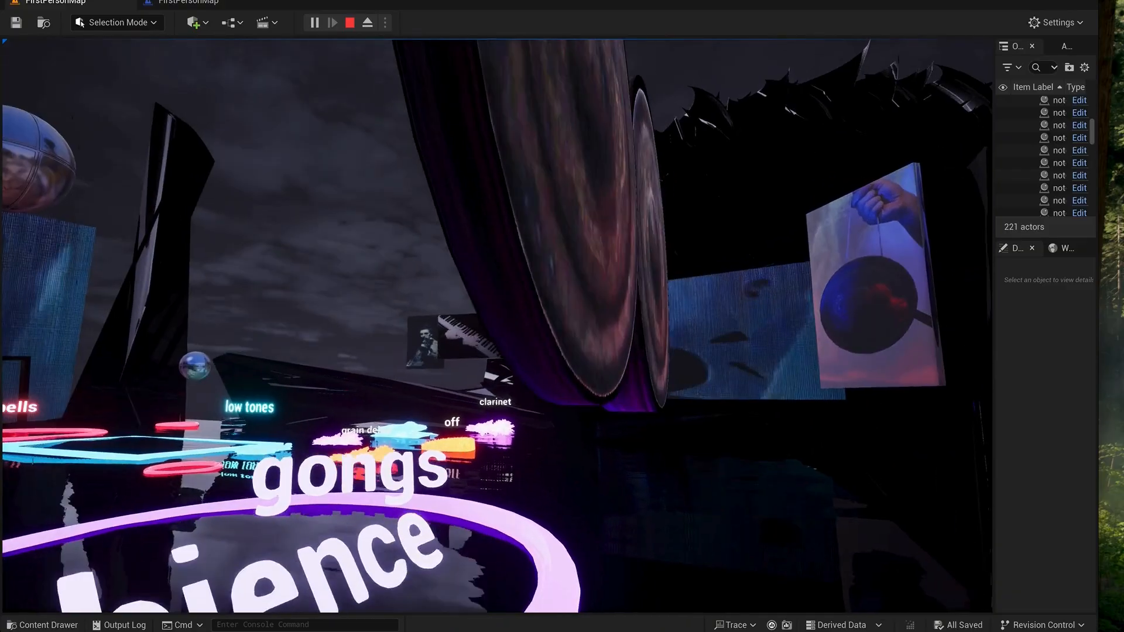
# Walk from the gongs ring to the violin video screens by the red pause and play labels to hear their sound
pyautogui.press('w')
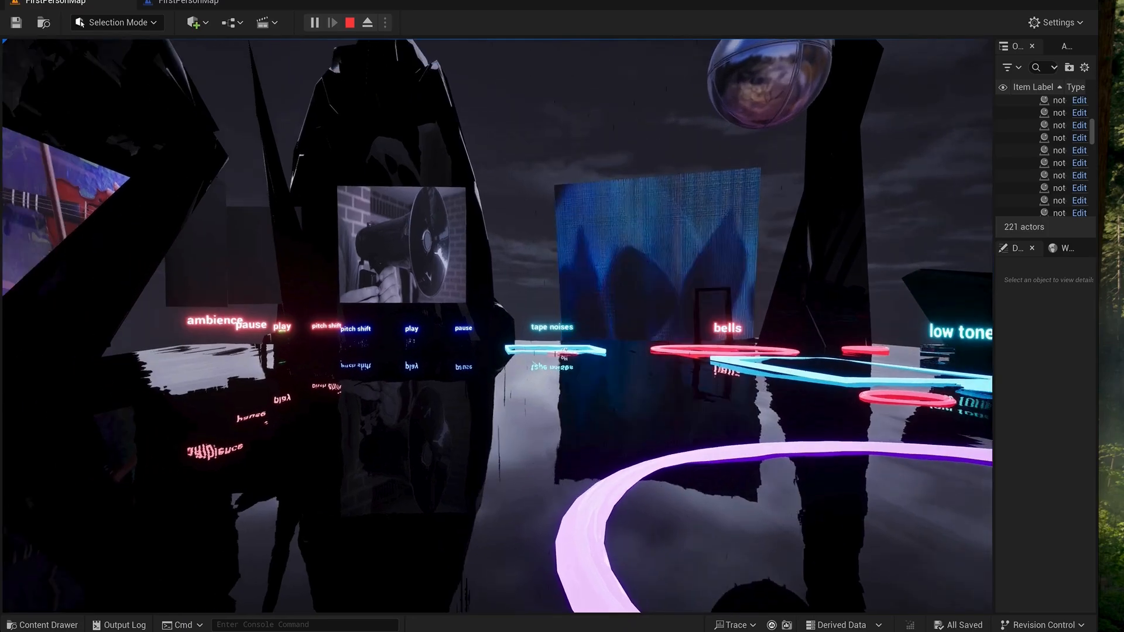
pyautogui.press('w')
pyautogui.press('w')
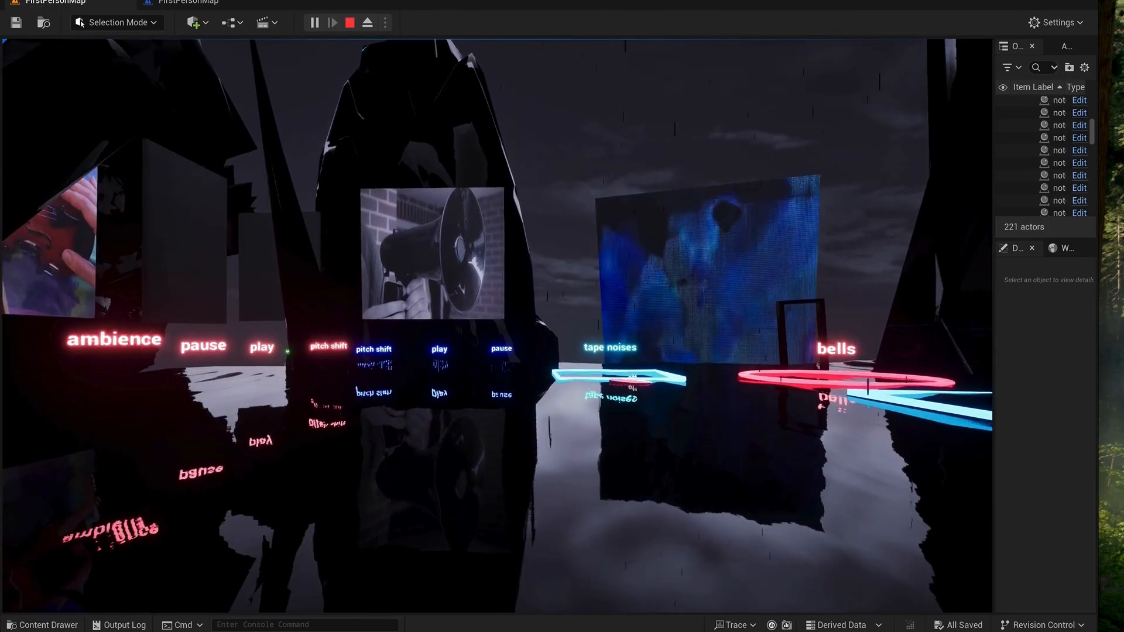
pyautogui.press('w')
pyautogui.press('w')
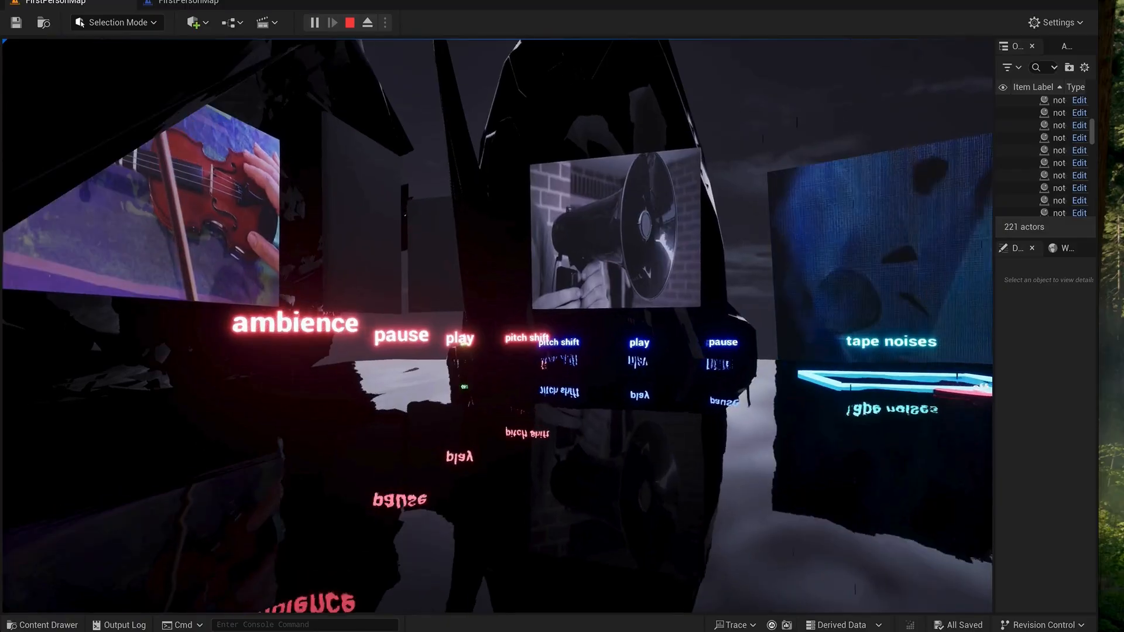
pyautogui.press('w')
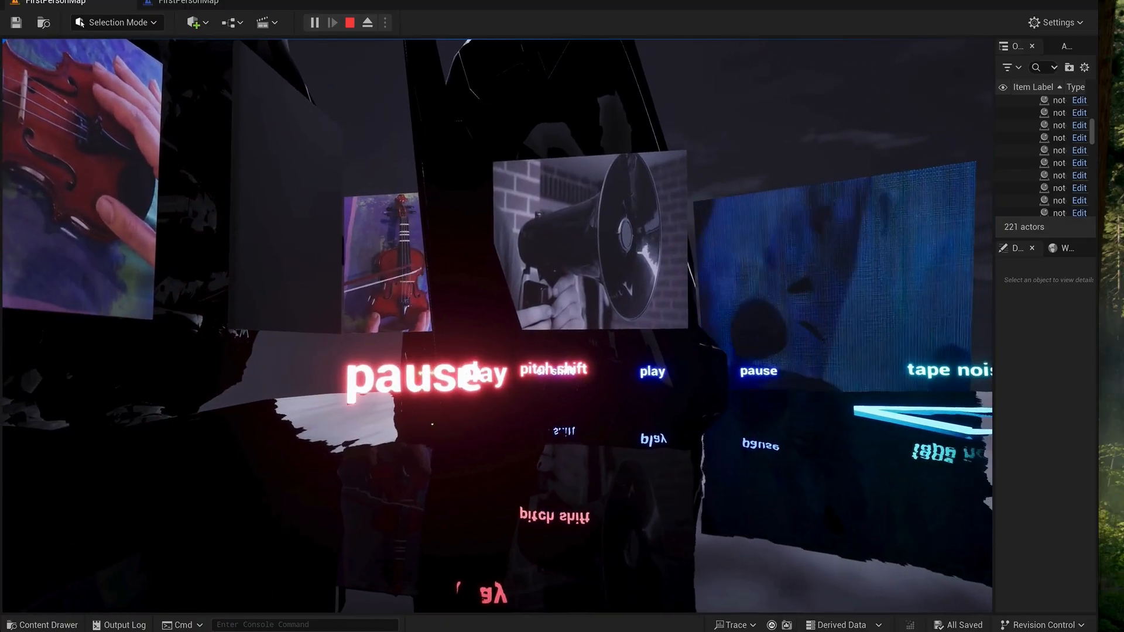
pyautogui.press('w')
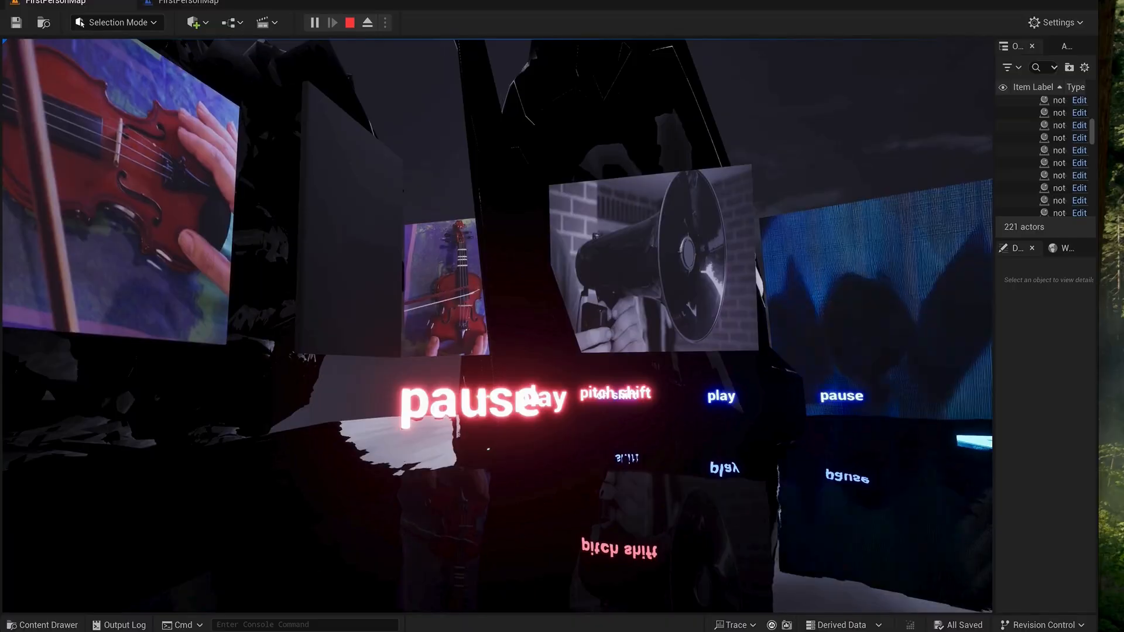
# Strafe past the red-labelled violin screens to the blue pitch shift label beside the megaphone screen to hear the sound pan
pyautogui.press('d')
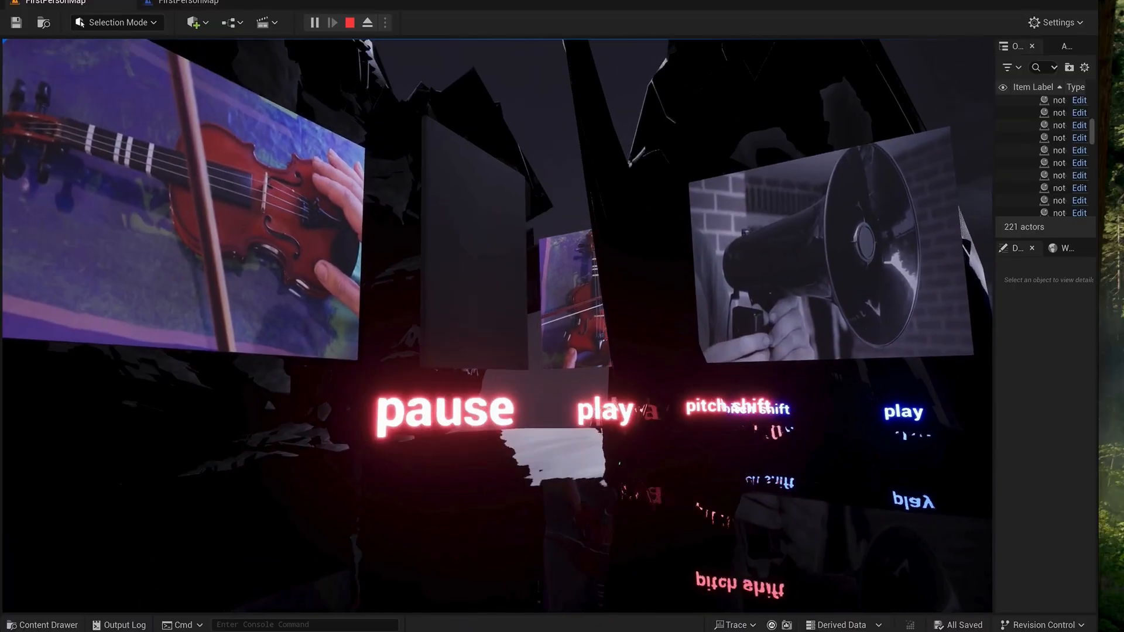
pyautogui.press('d')
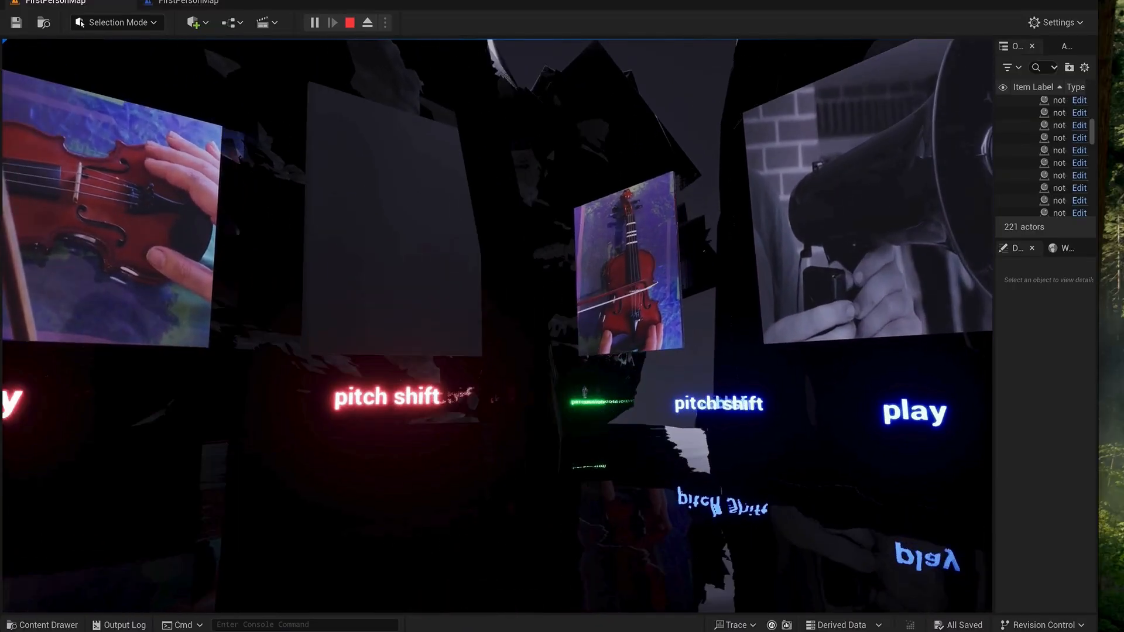
pyautogui.press('w')
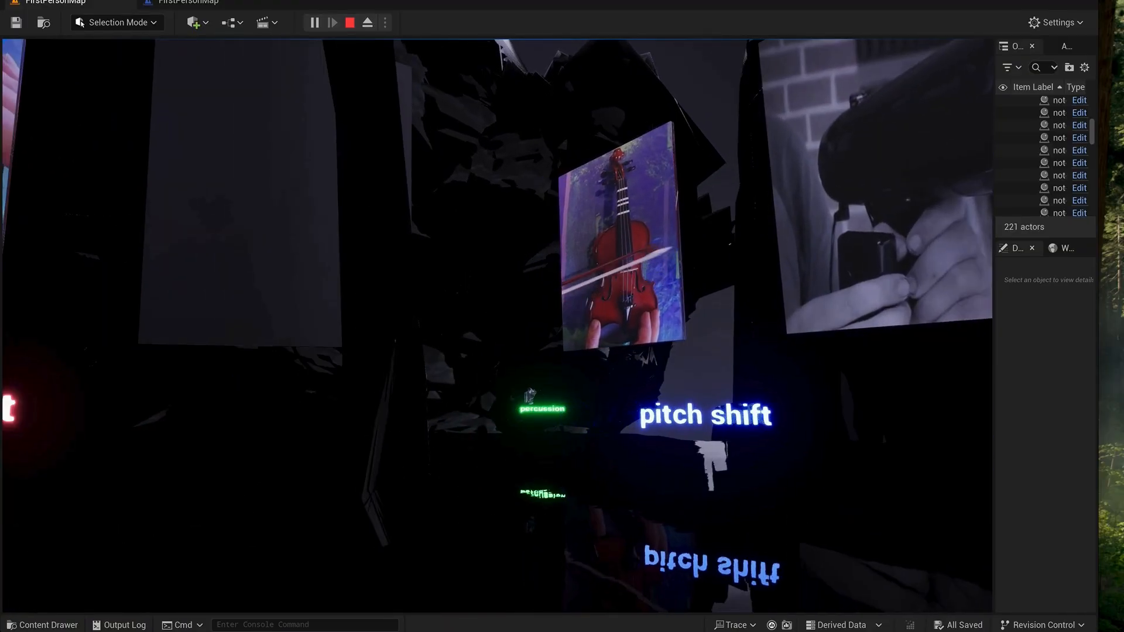
pyautogui.press('s')
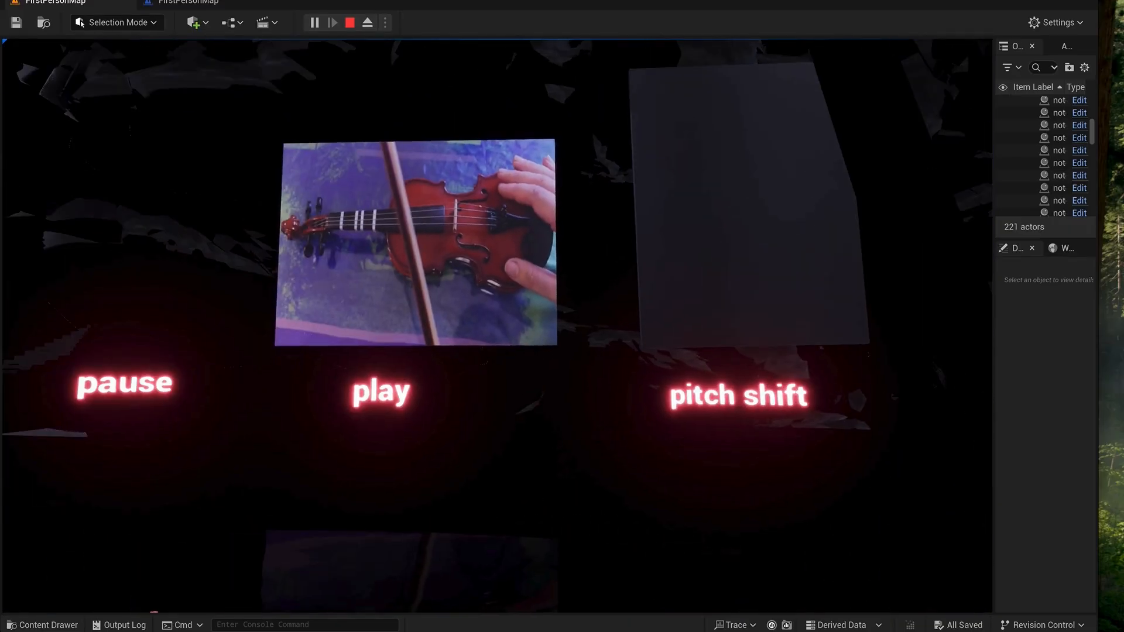
# Approach the horizontal violin screen through its red play label and back away repeatedly to hear the sound's distance attenuation
pyautogui.press('w')
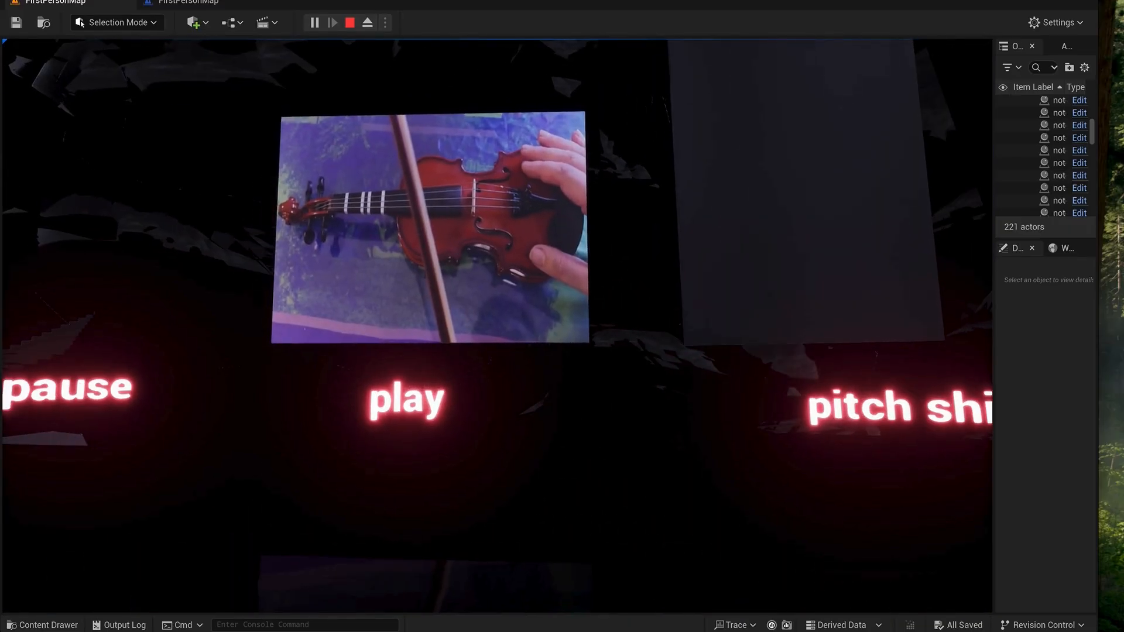
pyautogui.press('w')
pyautogui.press('w')
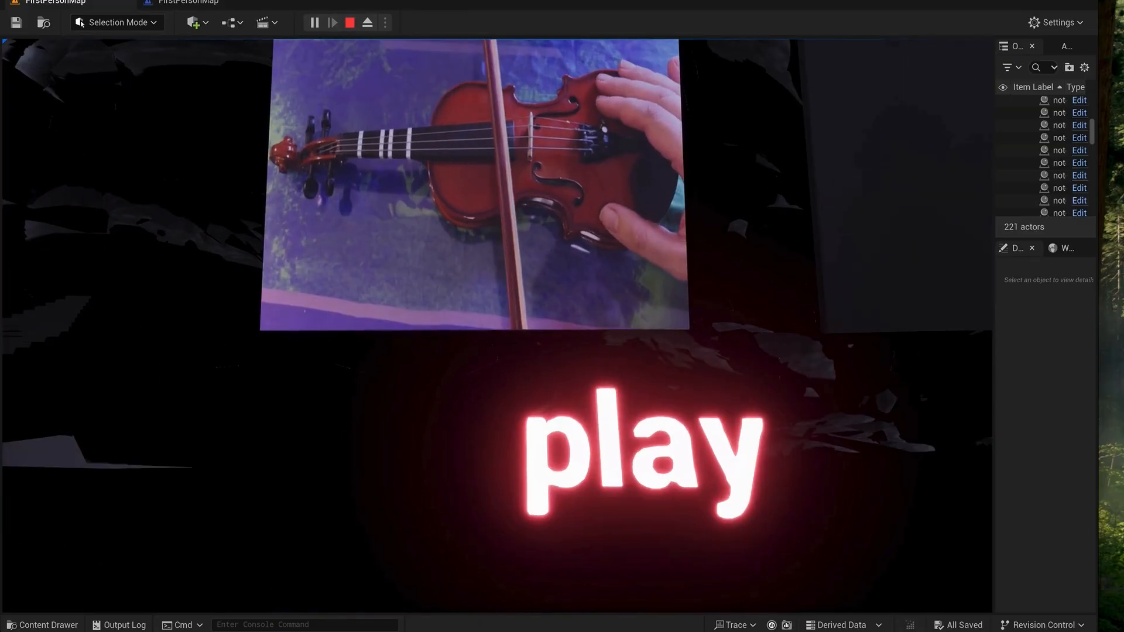
pyautogui.press('s')
pyautogui.press('a')
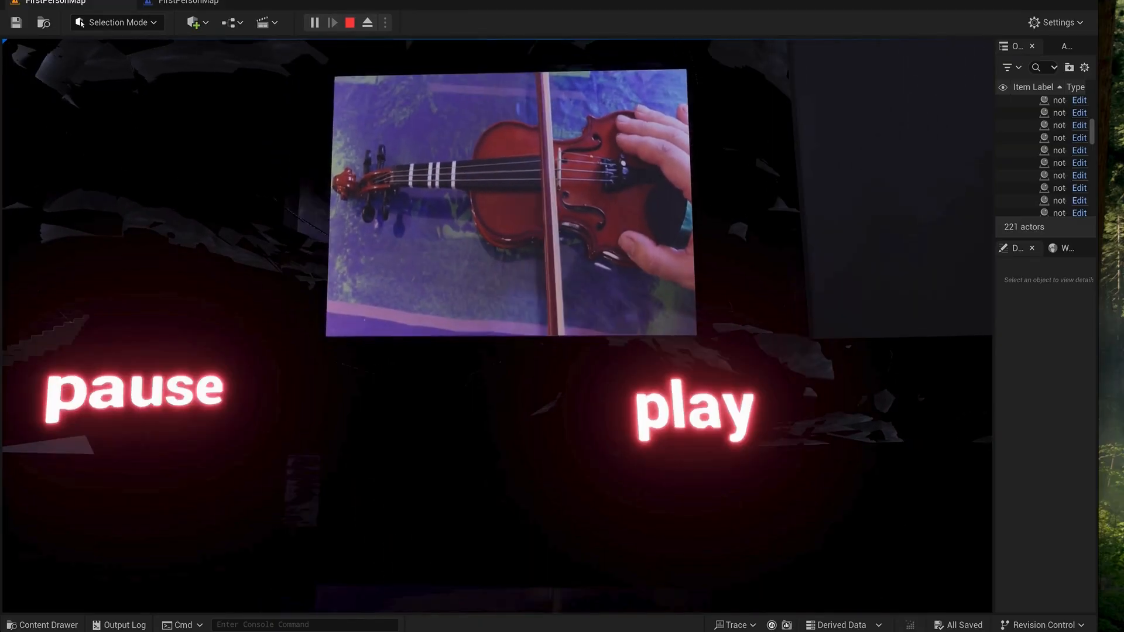
pyautogui.press('w')
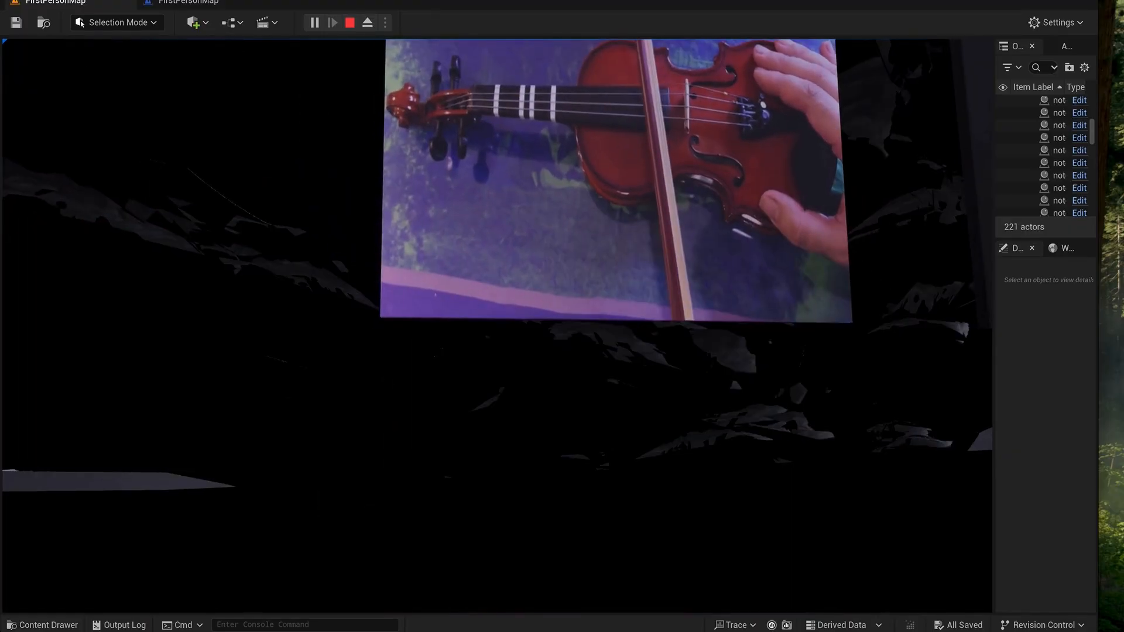
pyautogui.press('s')
pyautogui.press('d')
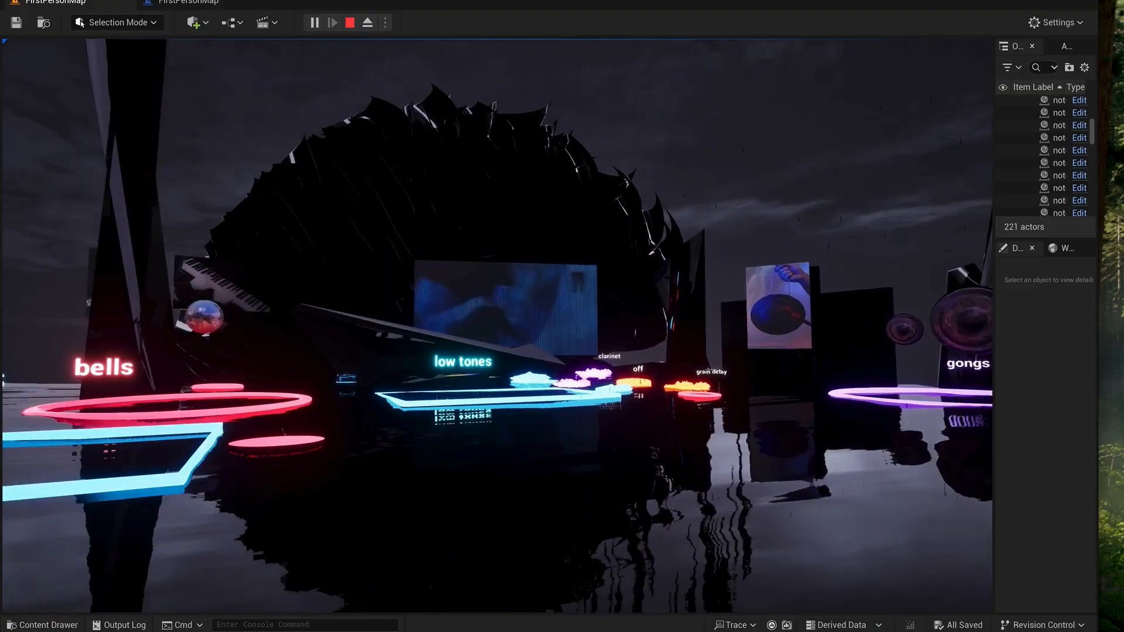
# Walk past the tape noises area into the red bells ring to listen there
pyautogui.press('w')
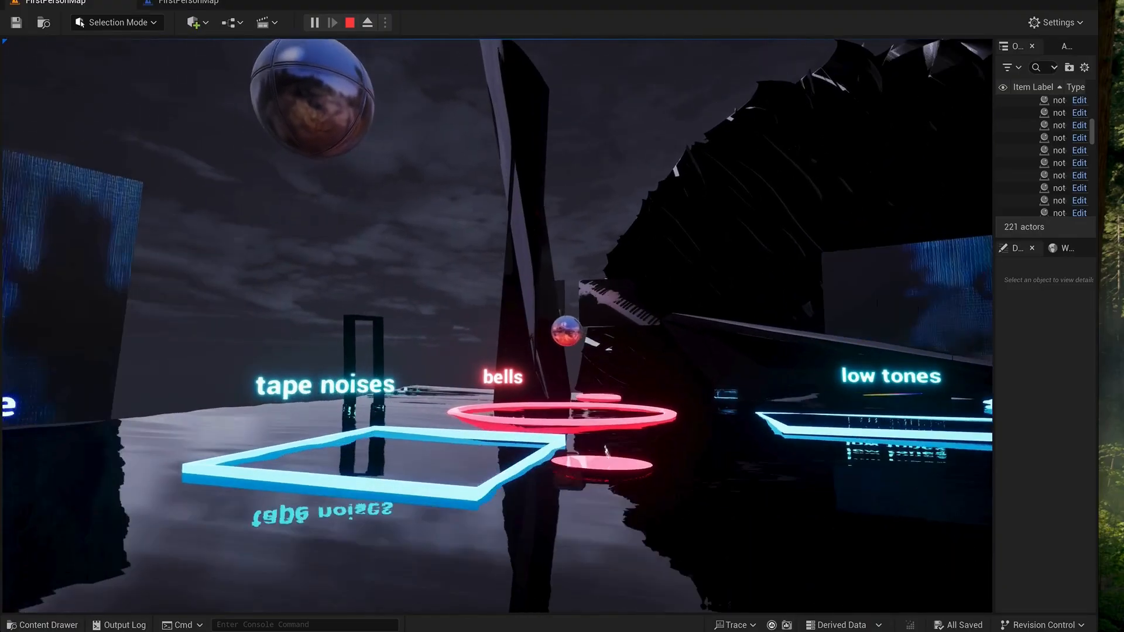
pyautogui.press('w')
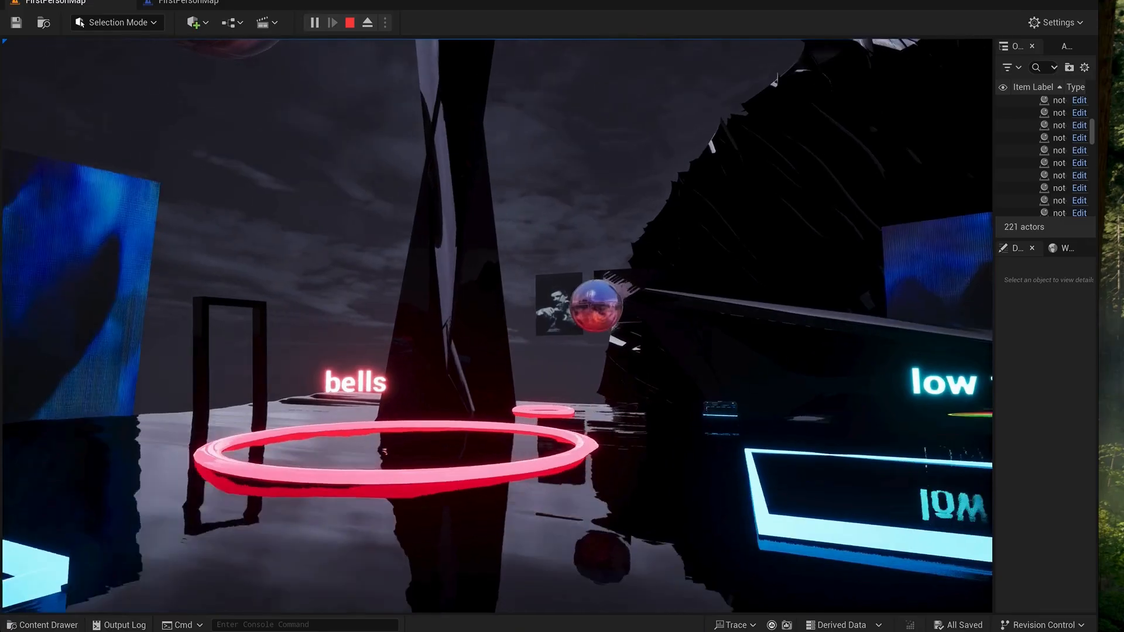
pyautogui.press('w')
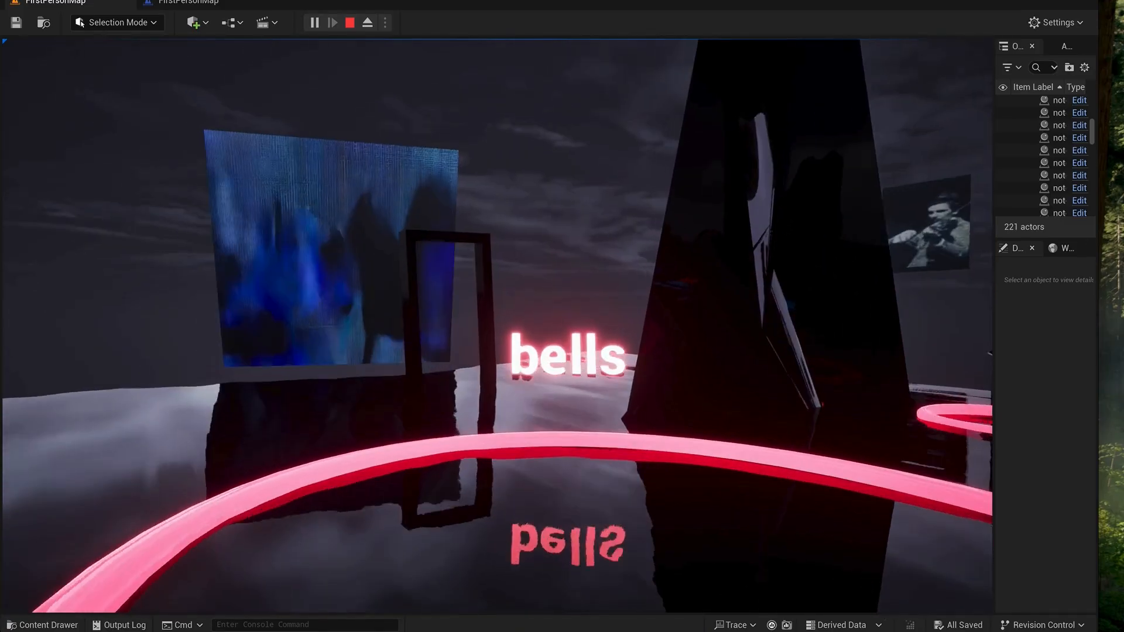
pyautogui.press('d')
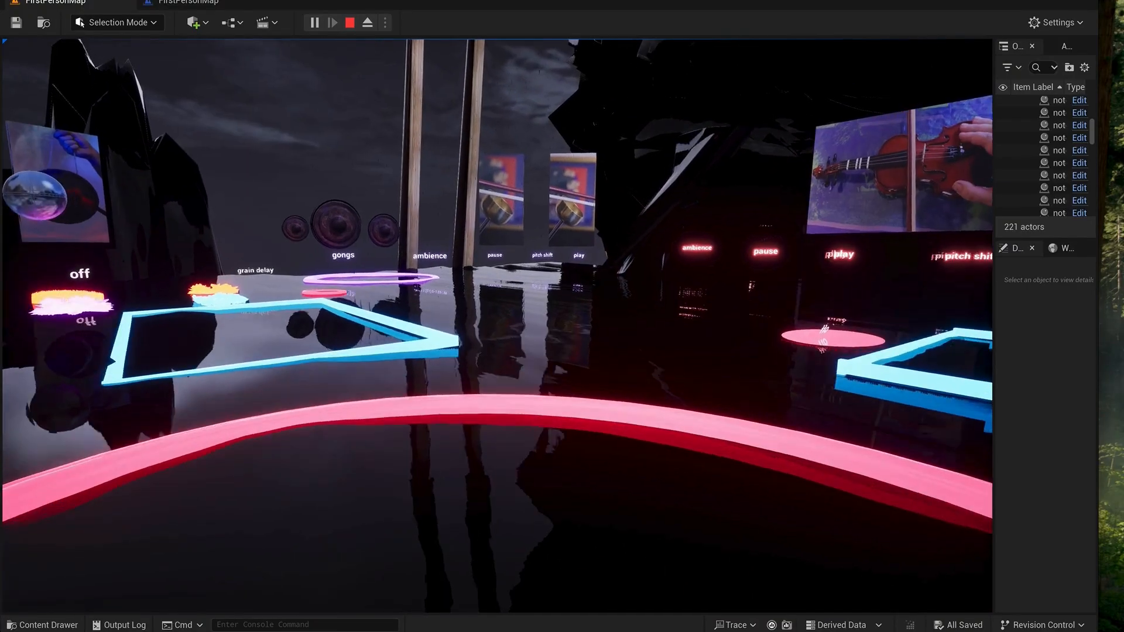
# Move back and forth between the bells ring and the low tones area, ending facing the violin screens, to compare the sound
pyautogui.press('w')
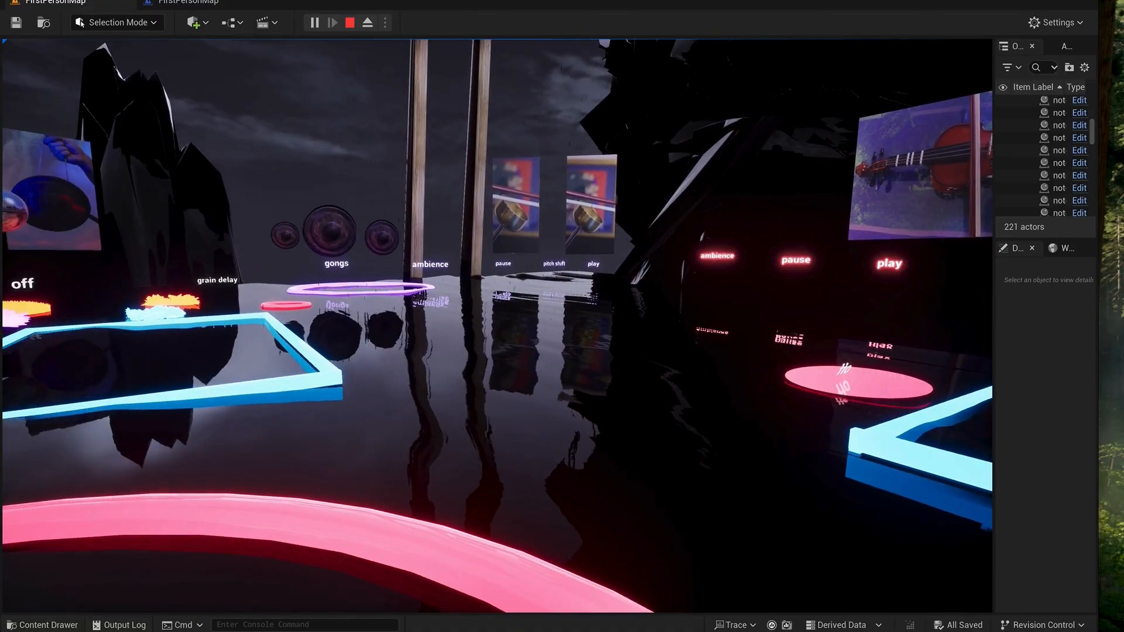
pyautogui.press('w')
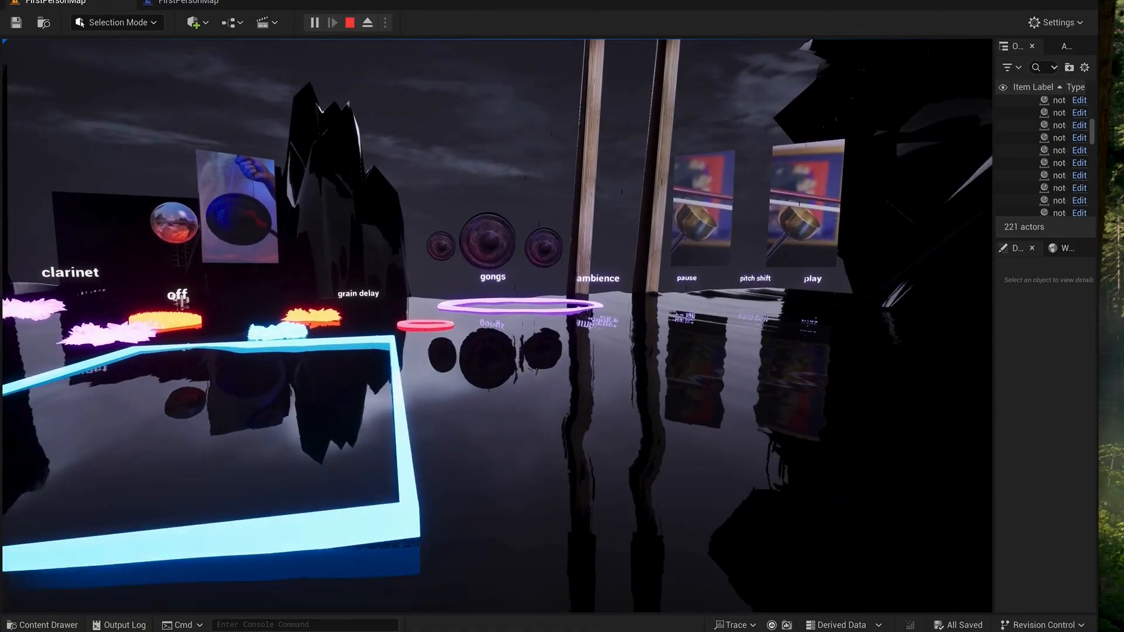
pyautogui.press('s')
pyautogui.press('s')
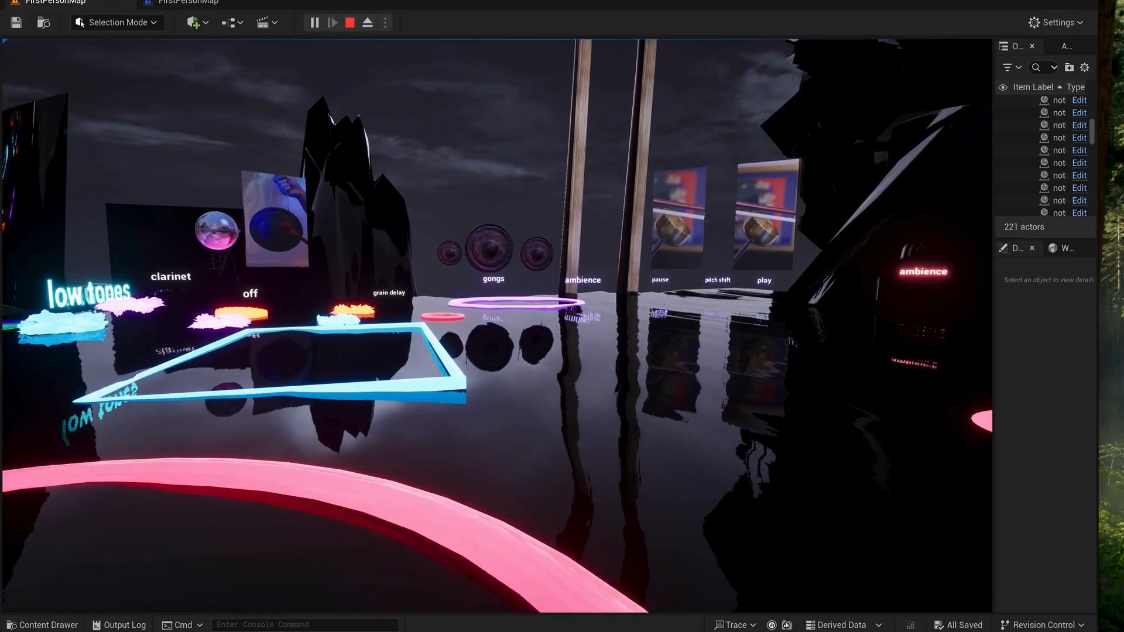
pyautogui.press('w')
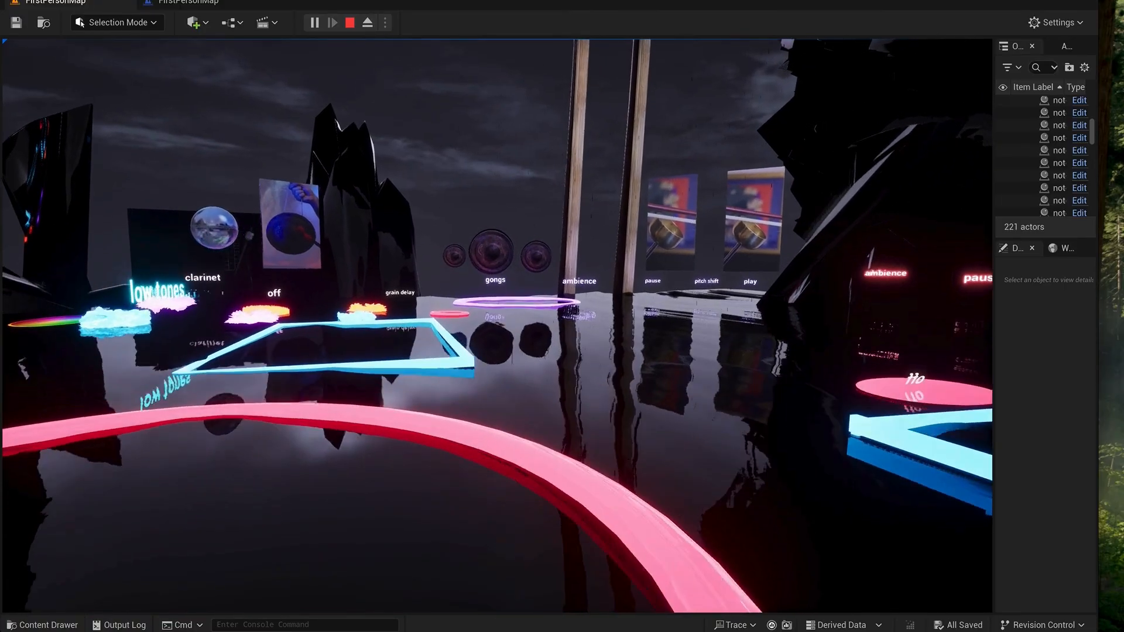
pyautogui.press('w')
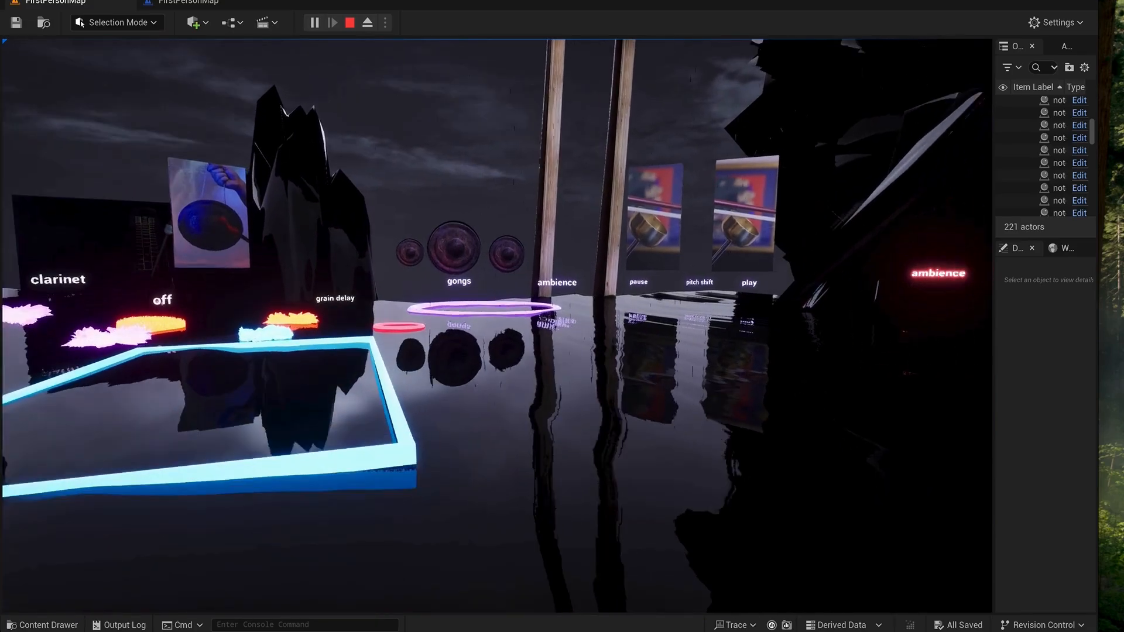
pyautogui.press('w')
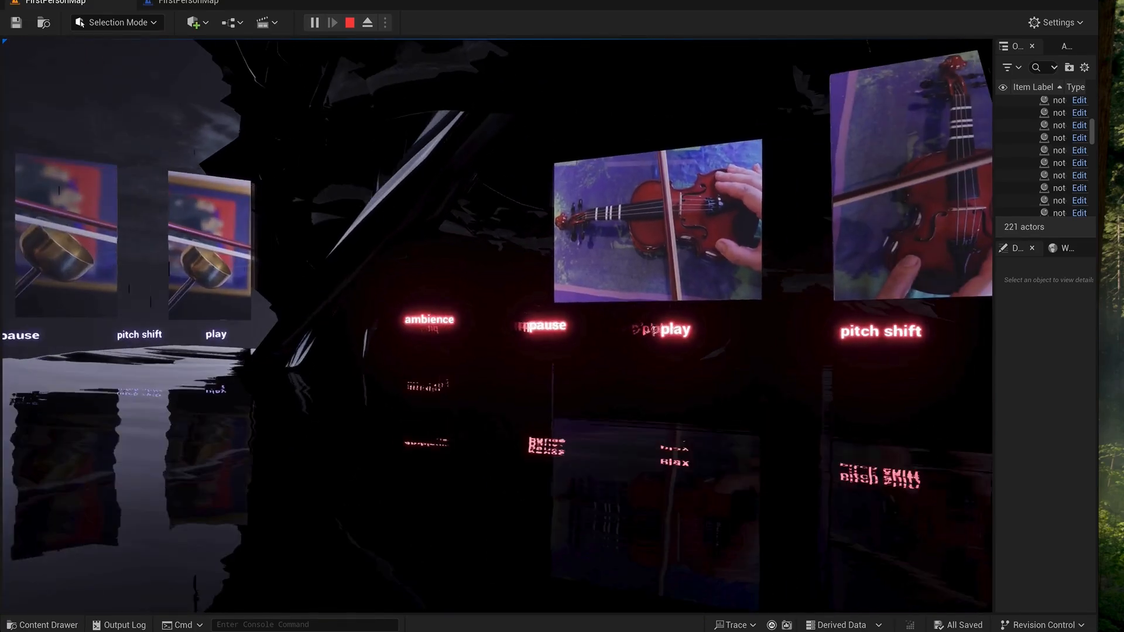